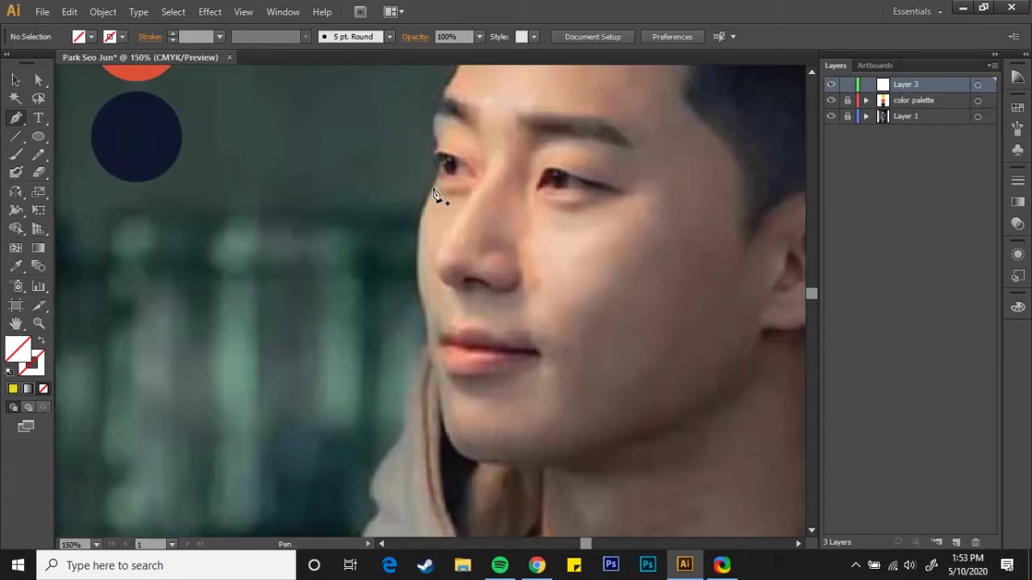
Trace the side of the face down the cheek and give it a black stroke.
left_click(416, 240)
left_click(420, 310)
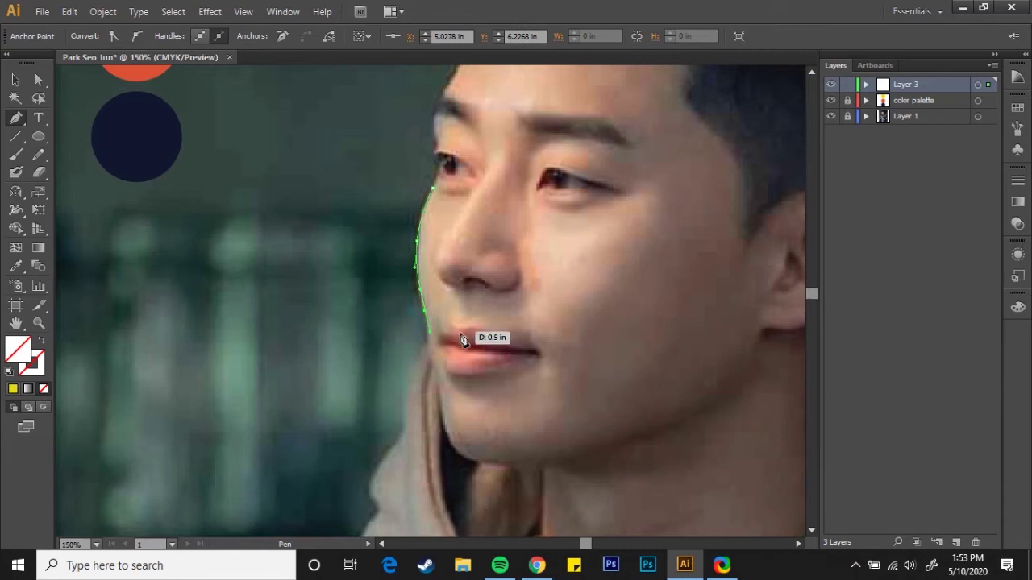
scroll(451, 295, "up", 2)
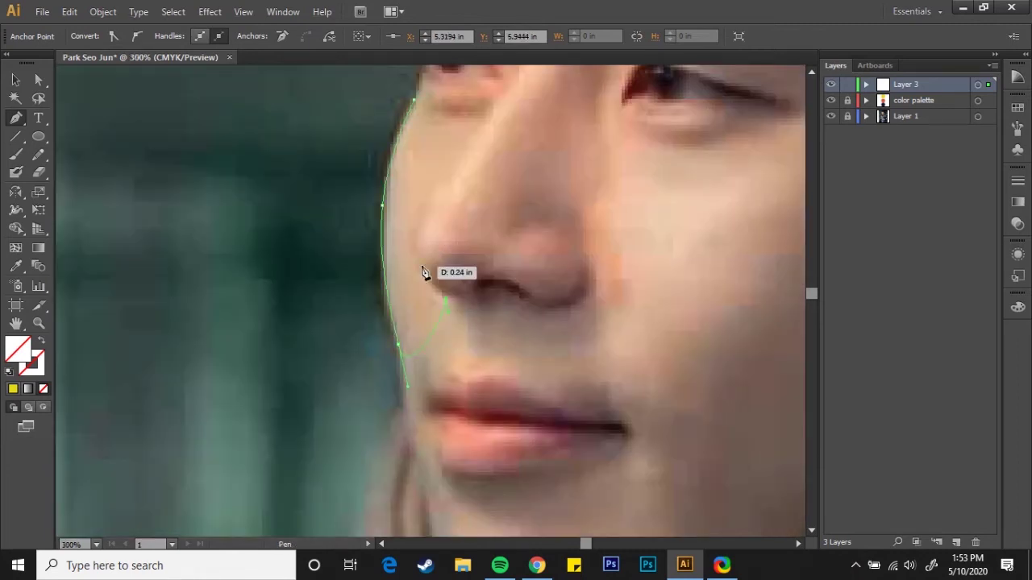
scroll(439, 257, "up", 3)
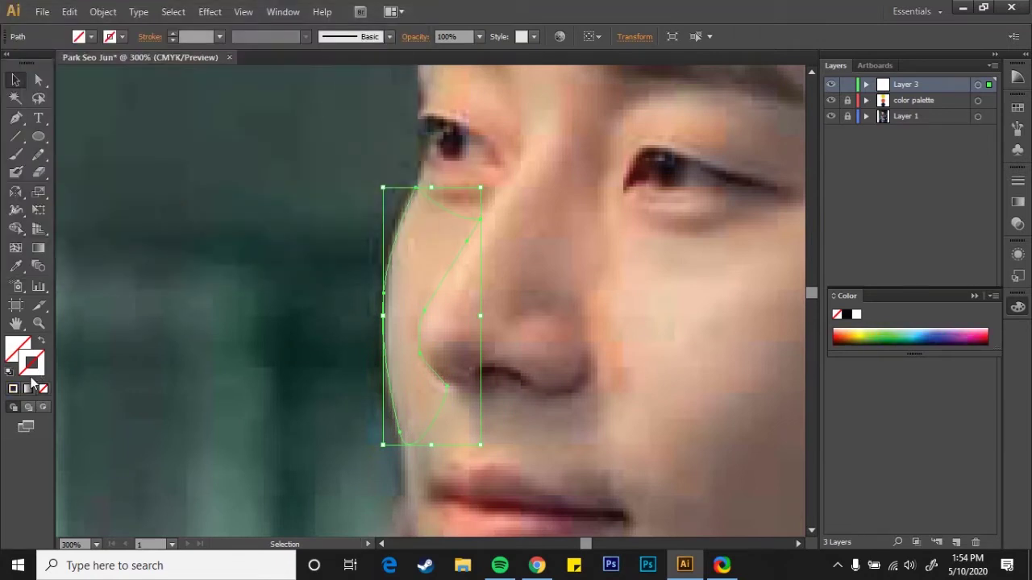
left_click(13, 389)
left_click(299, 170)
Draw a closed curved outline under the nose.
left_click_drag(226, 201, 250, 186)
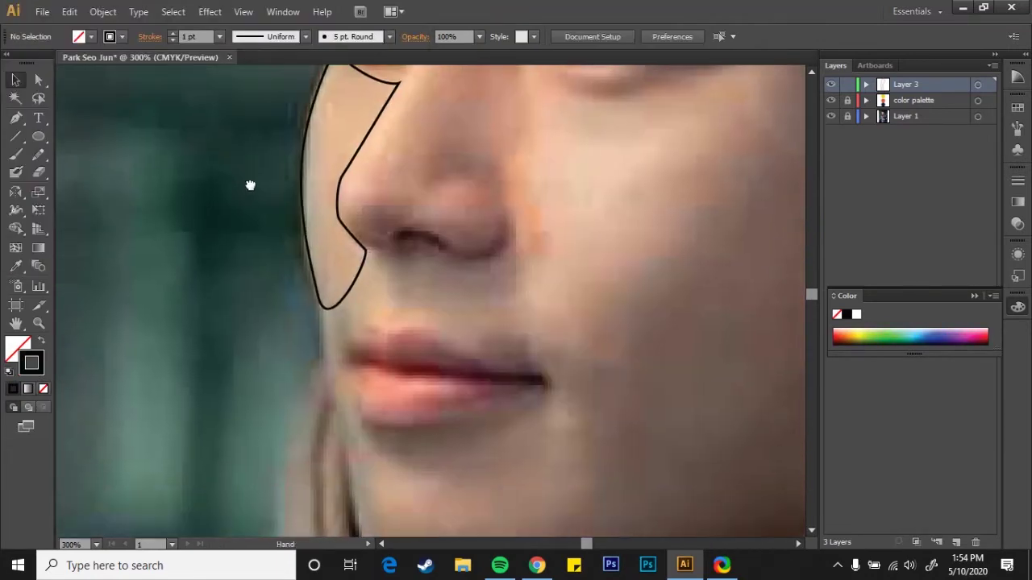
key("ctrl+minus")
key("p")
left_click(395, 274)
left_click_drag(481, 291, 508, 292)
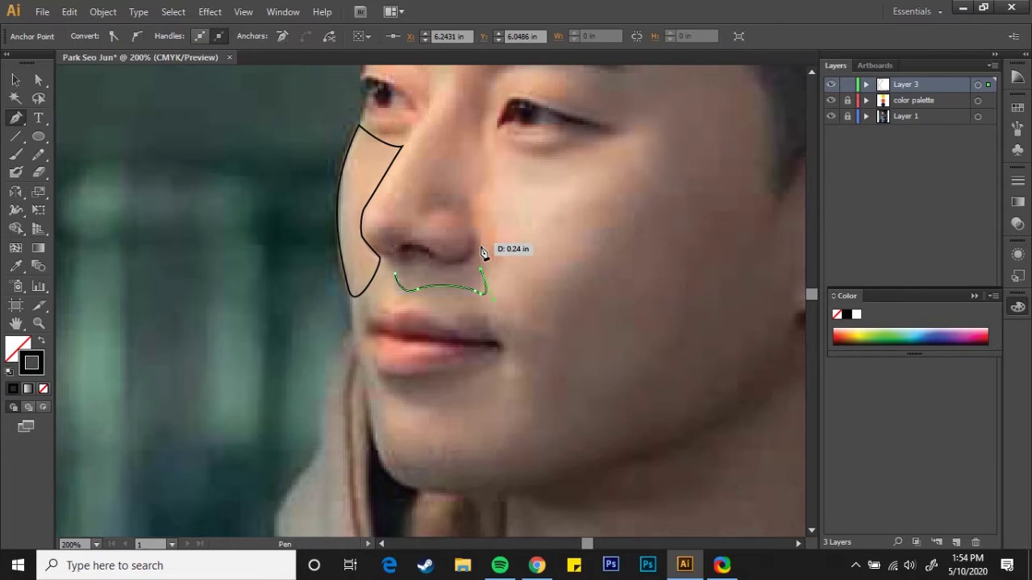
key("v")
left_click(538, 260)
key("ctrl+plus")
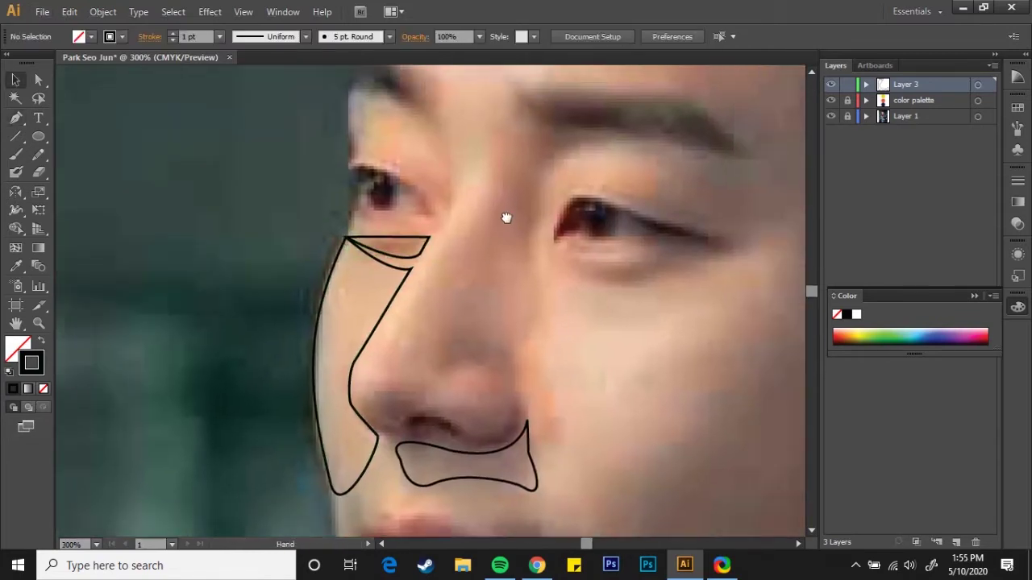
Trace the nose bridge up to the brow as a closed shape.
mouse_move(506, 218)
left_mouse_down()
mouse_move(503, 208)
mouse_move(481, 221)
left_mouse_up()
key("p")
left_click(367, 367)
left_click_drag(487, 141, 493, 129)
left_click_drag(556, 97, 564, 182)
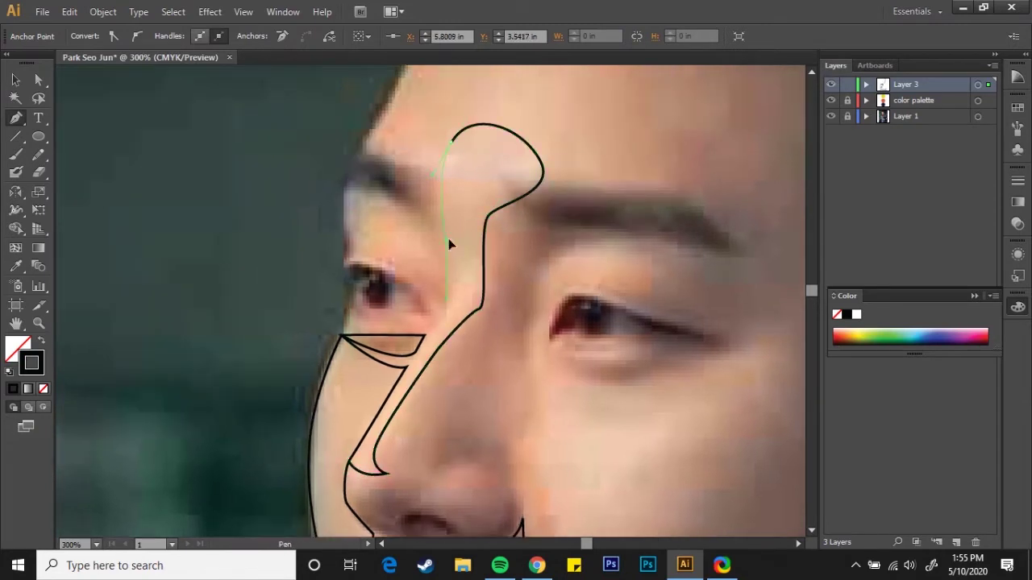
scroll(450, 244, "down", 5)
left_click(362, 350)
Start curved outlines on the nose tip, nostril and nose base.
left_click(413, 341)
left_click_drag(467, 344, 487, 368)
scroll(513, 368, "down", 2)
left_click(487, 314)
left_click_drag(384, 347, 463, 378)
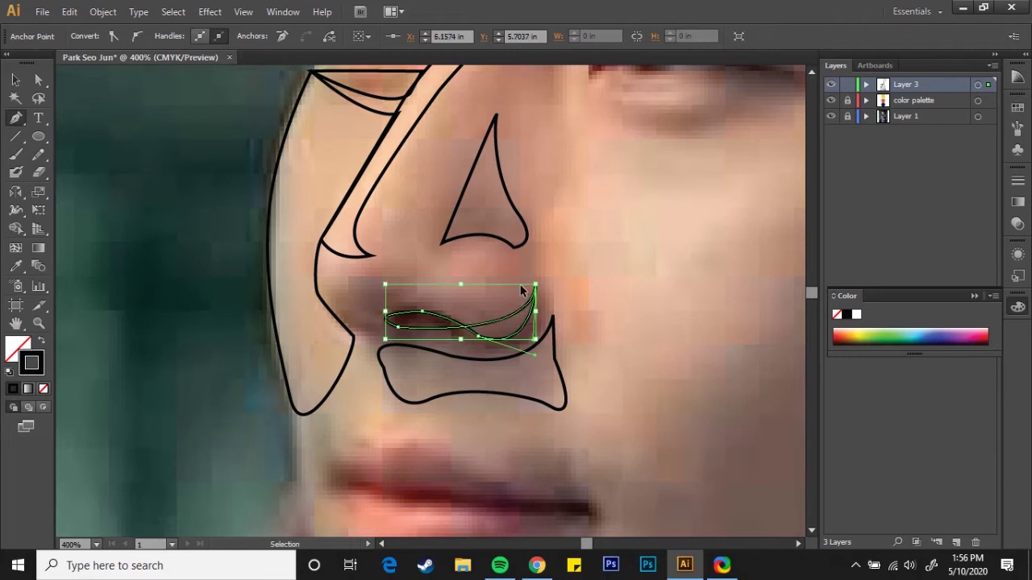
Reshape the lip's lower curve and trace a small closed shape at the lip corner.
left_click_drag(479, 335, 461, 339)
left_click_drag(574, 301, 630, 297)
key("p")
left_click(434, 324)
left_click_drag(410, 324, 426, 323)
left_click(530, 346, "ctrl")
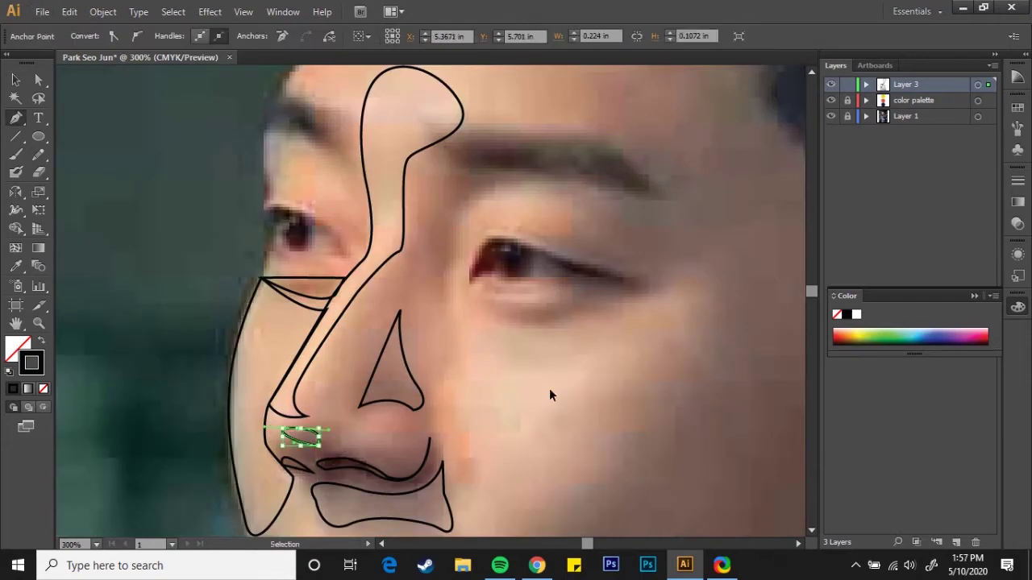
left_click_drag(314, 445, 321, 433)
Trace a closed eye-socket shape along the eyebrow and down beside the eye.
left_click(456, 328)
mouse_move(508, 213)
left_mouse_down()
mouse_move(571, 211)
mouse_move(594, 229)
left_mouse_up()
left_click_drag(416, 192, 441, 198)
left_click_drag(455, 329, 453, 333)
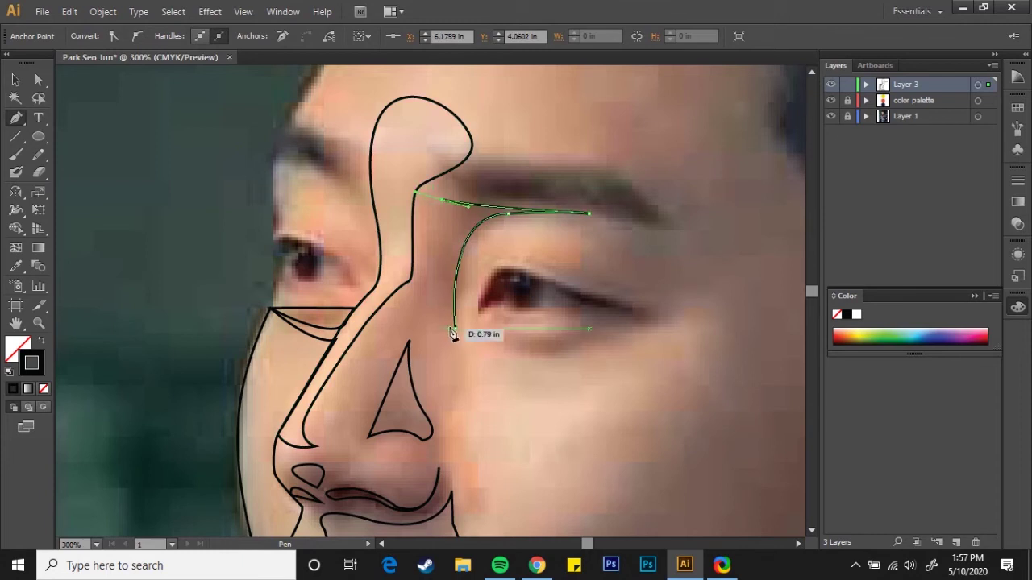
left_click(504, 427, "ctrl")
scroll(503, 355, "down", 5)
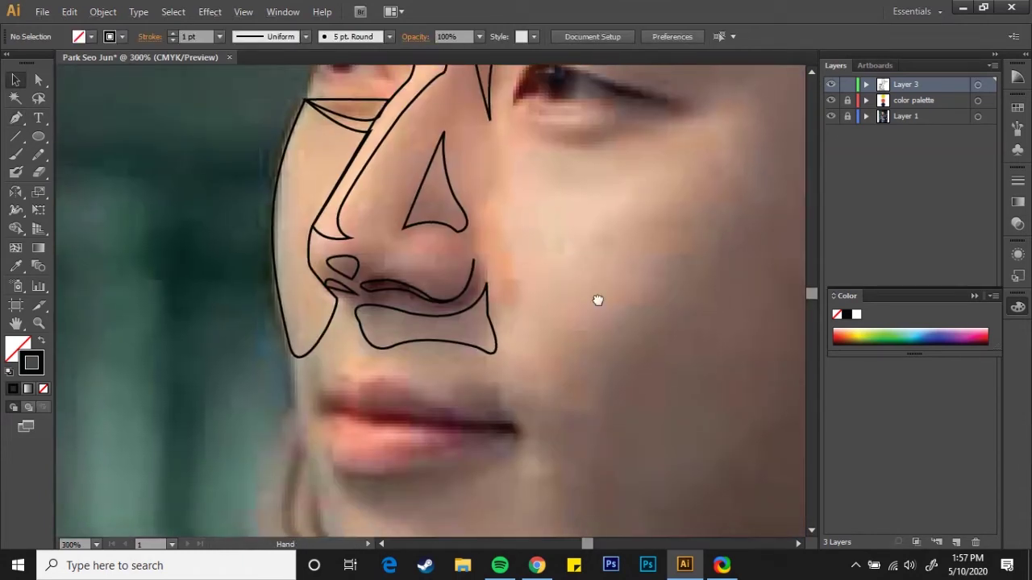
Draw a small closed teardrop shape beside the nose.
left_click_drag(449, 291, 461, 297)
left_click(447, 226)
left_click(449, 290)
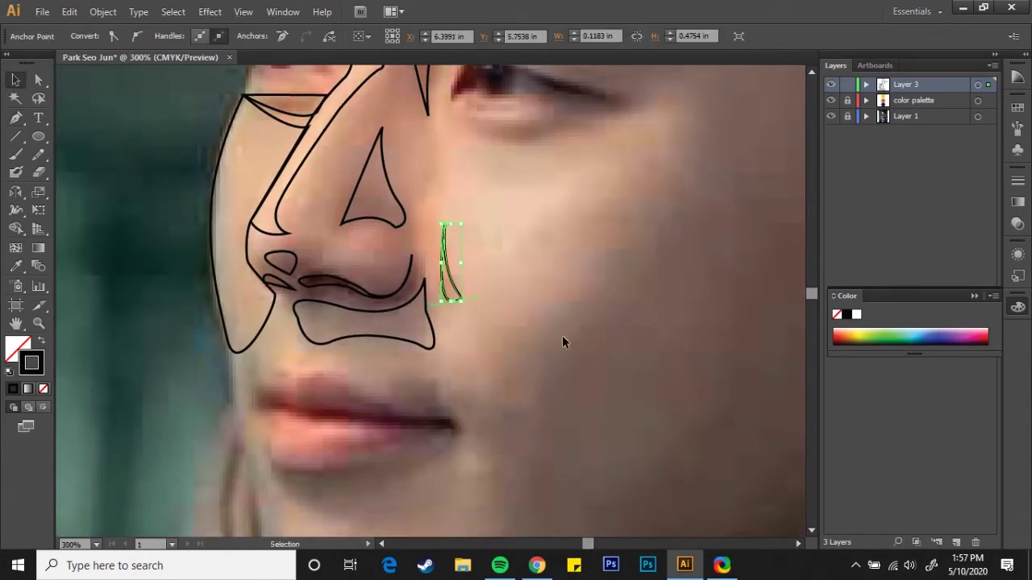
left_click(565, 341, "ctrl")
left_click_drag(563, 417, 627, 336)
scroll(627, 336, "down", 3)
scroll(565, 302, "up", 2)
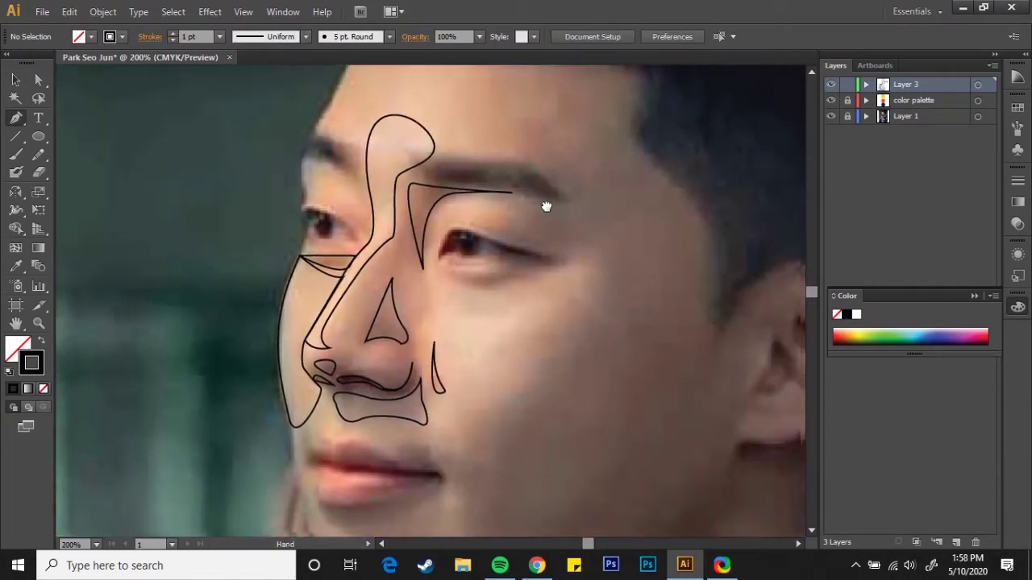
scroll(546, 207, "up", 1)
Trace a curved outline along the upper eyelid.
left_click(359, 210)
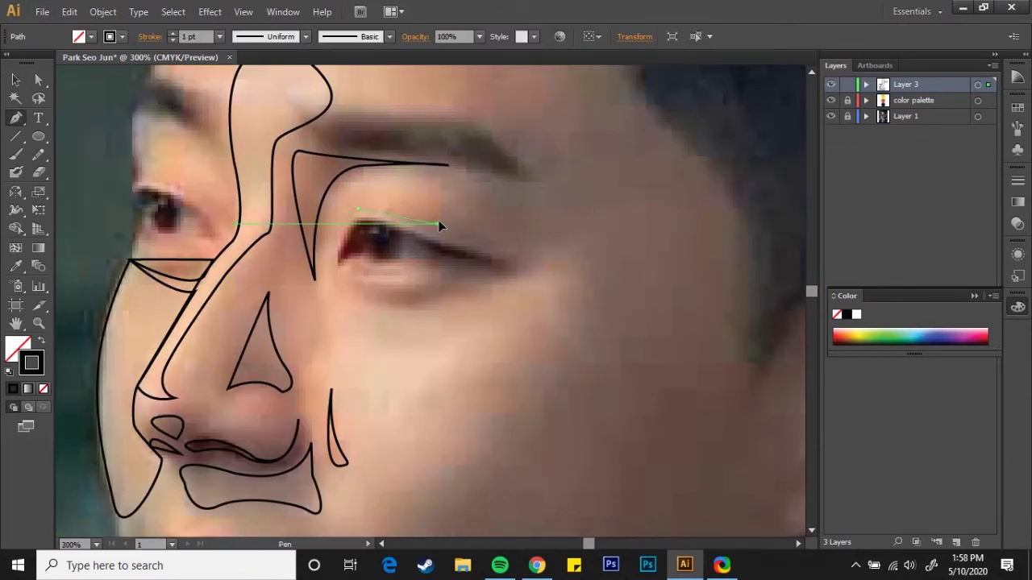
left_click_drag(436, 223, 443, 184)
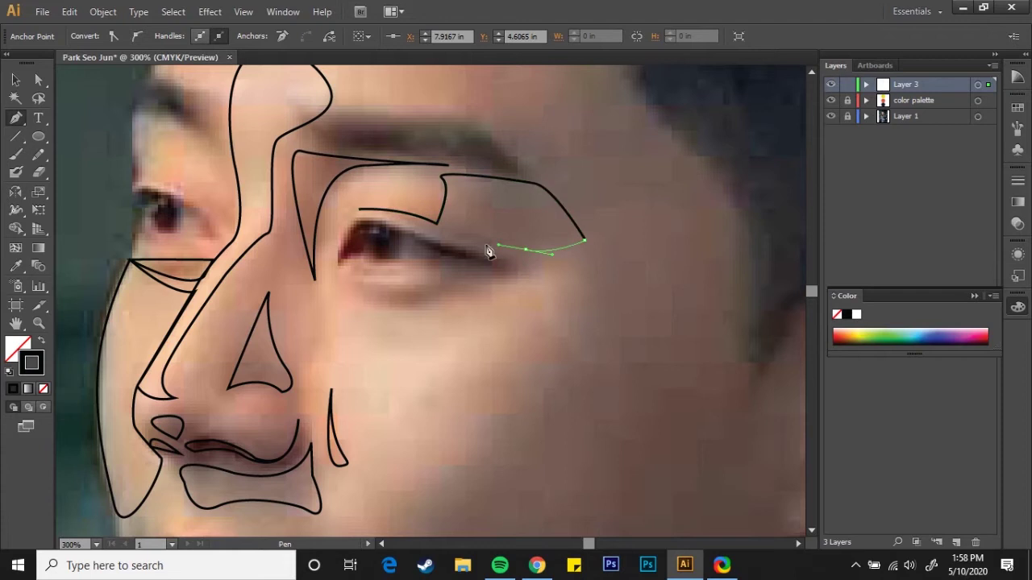
left_click(549, 360, "ctrl")
scroll(556, 355, "right", 1)
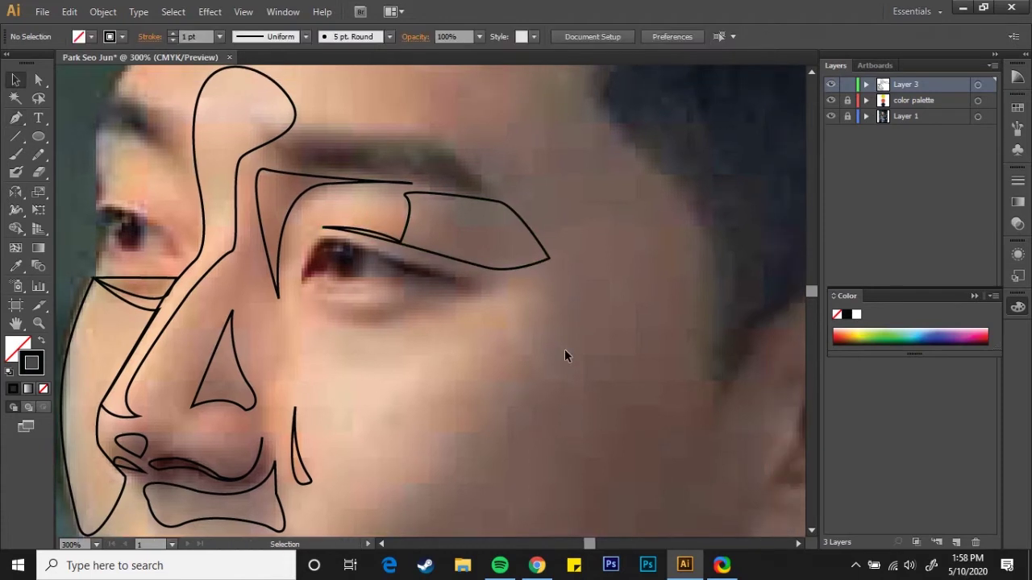
scroll(565, 353, "left", 5)
scroll(665, 358, "up", 2)
Trace a closed smooth-curved shape around the far eye.
key("p")
left_click(449, 300)
left_click(520, 266)
left_click_drag(533, 292, 569, 325)
left_click(449, 232, "ctrl")
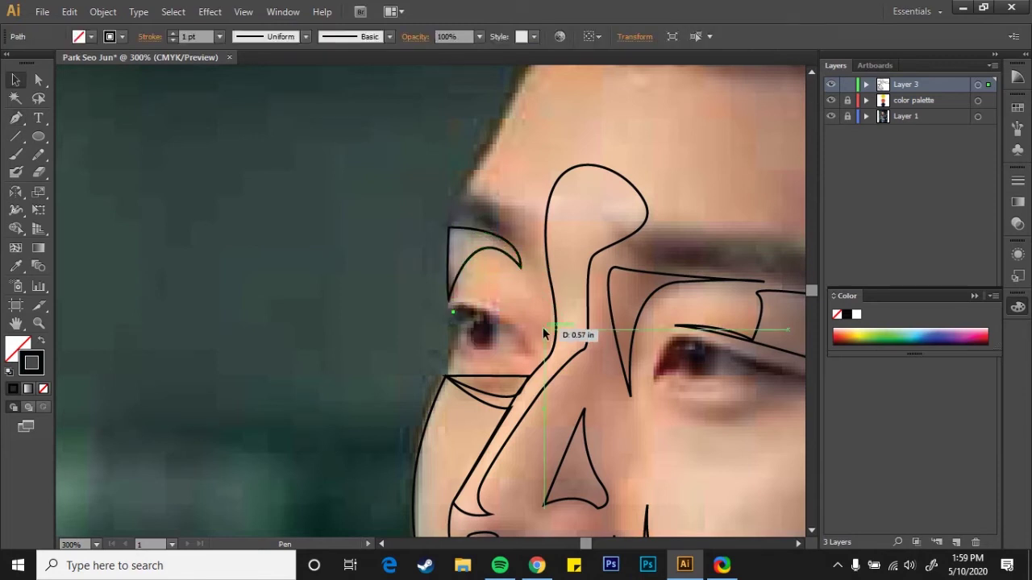
key("ctrl+minus")
Outline the far brow above the eye, then hide the reference photo to check.
key("ctrl+minus")
key("ctrl+minus")
key("ctrl+plus")
key("ctrl+plus")
key("ctrl+plus")
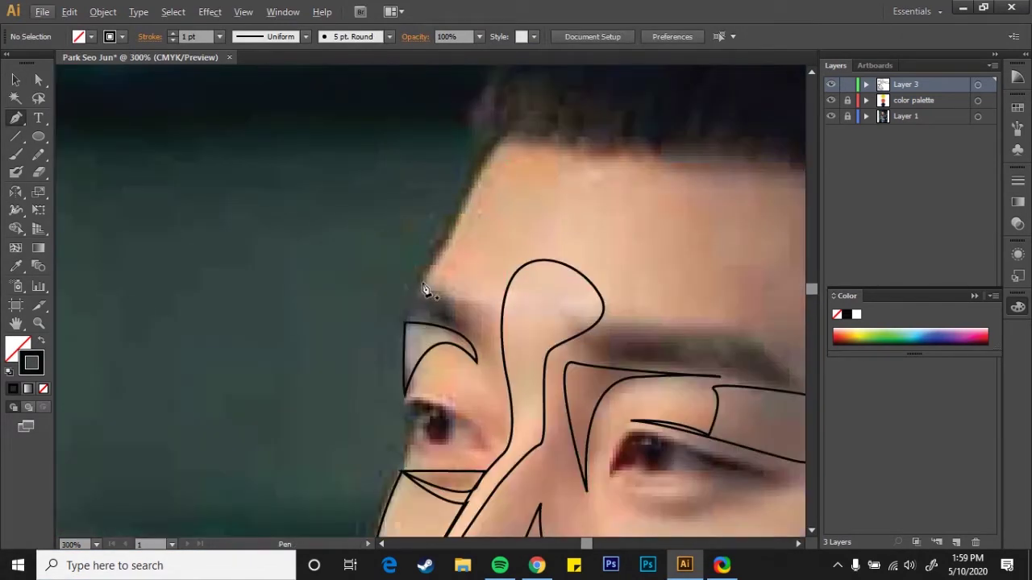
left_click(422, 282)
left_click_drag(532, 190, 546, 174)
left_click(420, 286)
key("ctrl+minus")
key("ctrl+minus")
key("ctrl+minus")
left_click(831, 117)
With the photo shown again, trace a closed chin shape along the jawline.
left_click(832, 116)
key("ctrl+plus")
key("ctrl+plus")
scroll(445, 232, "down", 3)
scroll(546, 281, "down", 3)
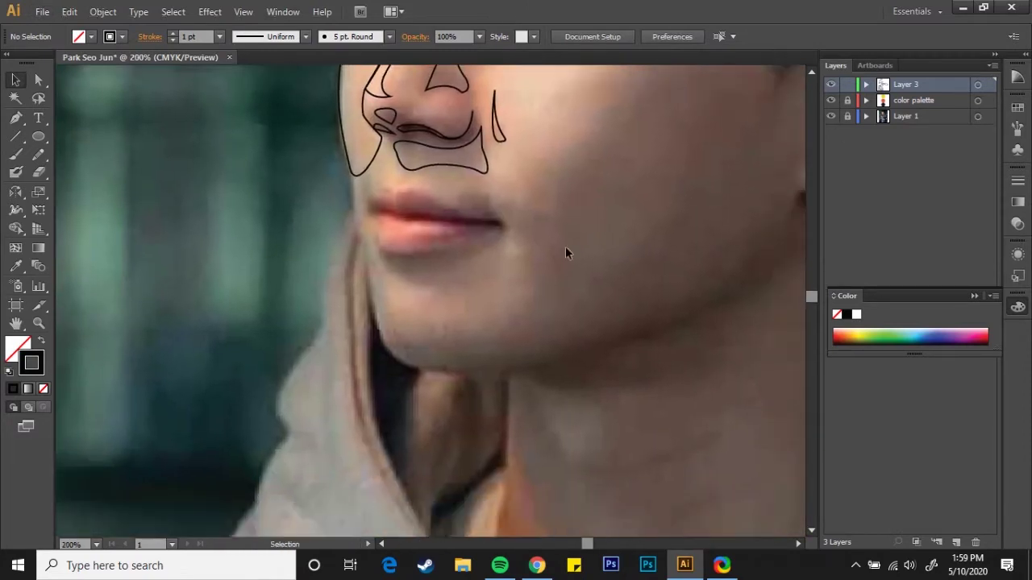
left_click(366, 248)
left_click_drag(386, 303, 390, 329)
left_click(457, 330)
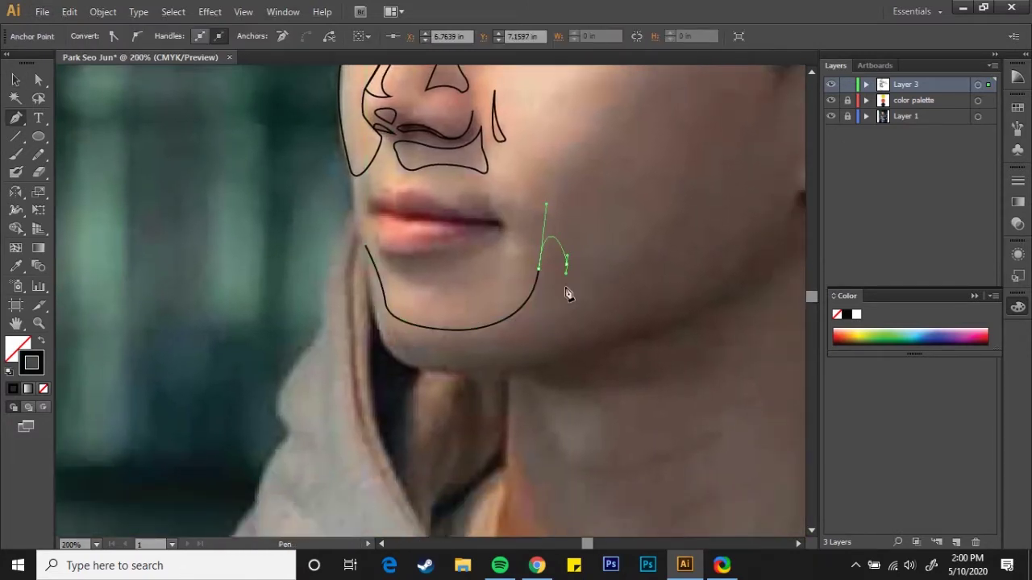
left_click(595, 334)
left_click(408, 341)
left_click(376, 329)
left_click(366, 246)
Curve an outline under the chin and along the jaw bottom toward the neck.
mouse_move(446, 338)
left_mouse_down()
mouse_move(400, 309)
mouse_move(485, 336)
mouse_move(569, 326)
left_mouse_up()
left_click(332, 304)
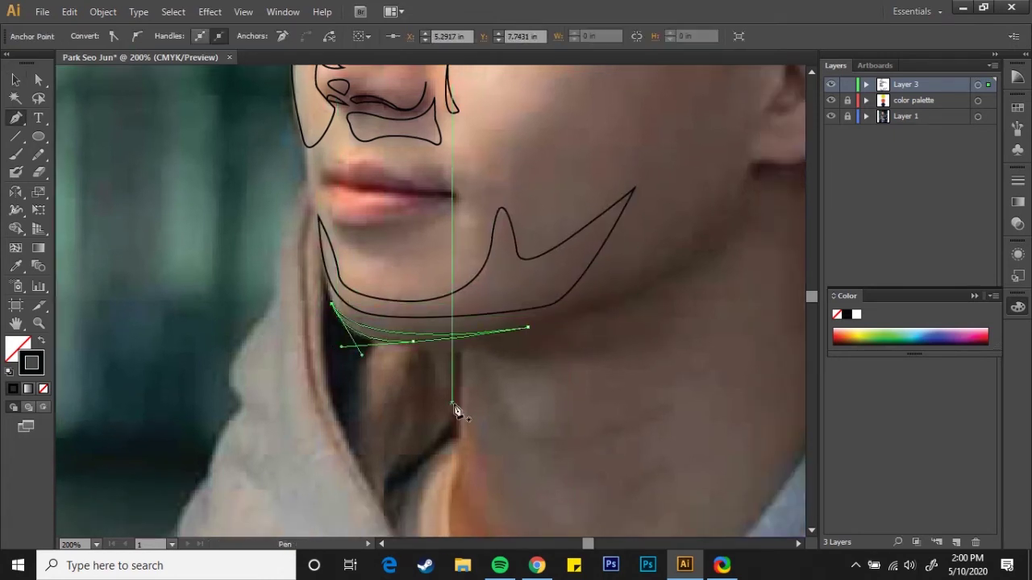
left_click_drag(454, 407, 306, 435)
left_click(424, 348)
left_click_drag(585, 257, 593, 214)
left_click_drag(641, 278, 571, 208)
left_click_drag(571, 202, 580, 240)
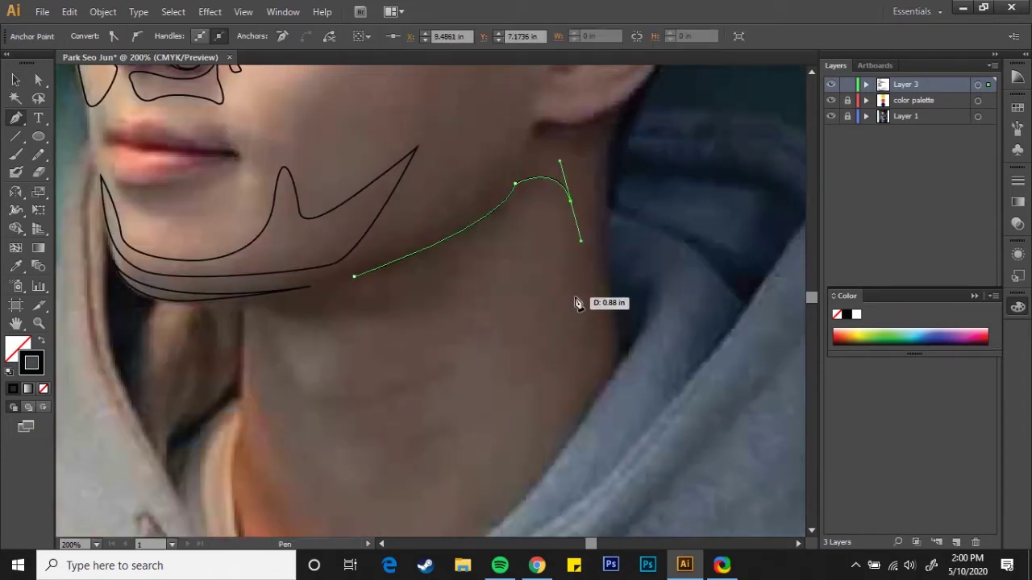
Extend the neck shape up below the ear and close it back to its start.
left_click_drag(635, 346, 635, 385)
left_click_drag(617, 145, 641, 105)
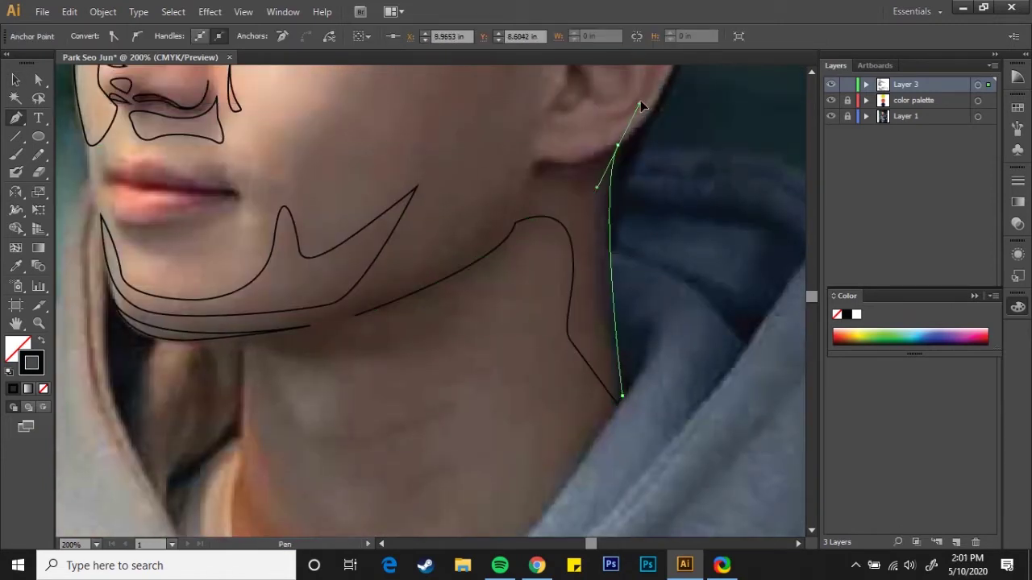
key("ctrl+z")
left_click_drag(609, 167, 632, 127)
key("ctrl+z")
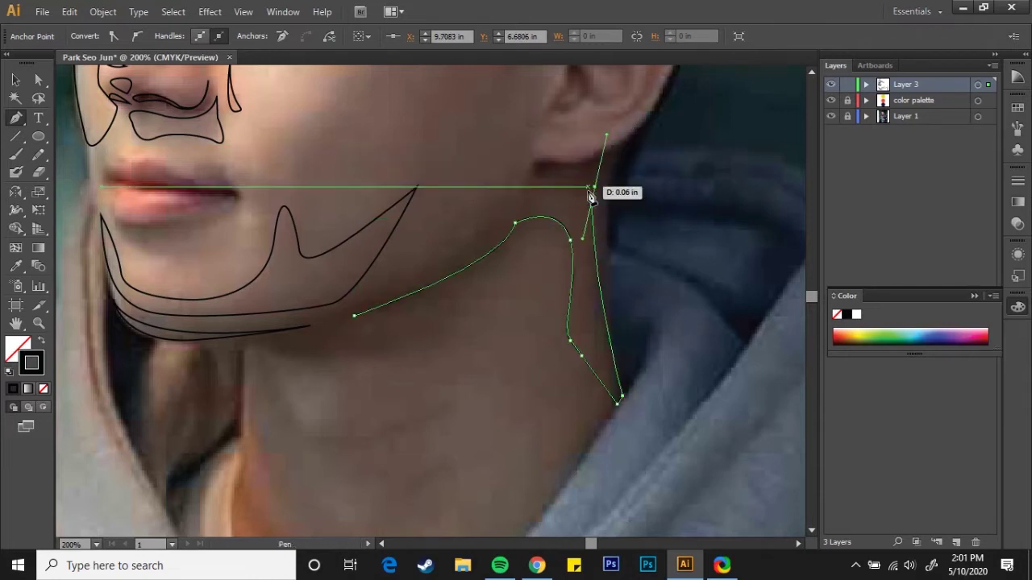
left_click_drag(597, 179, 532, 183)
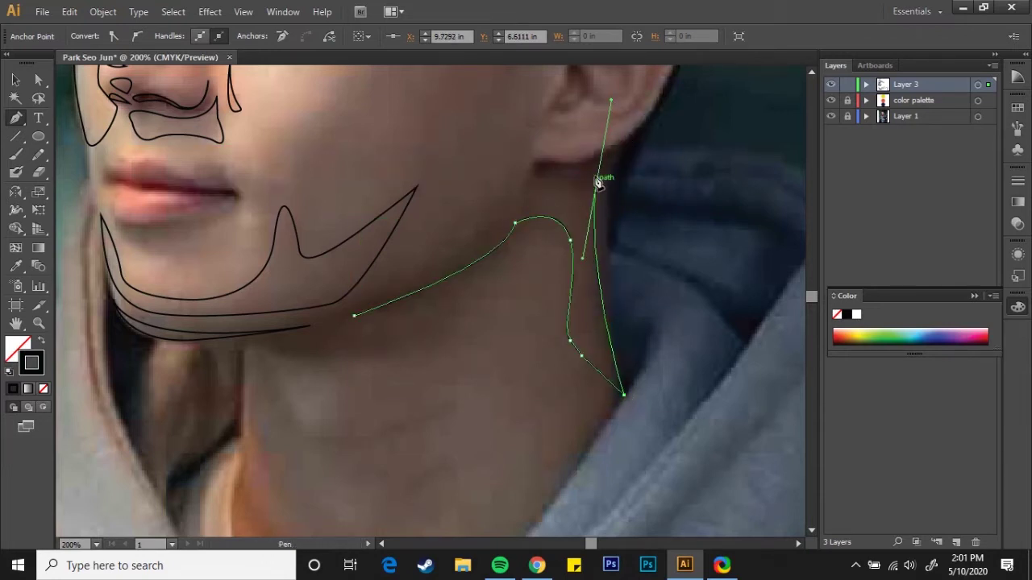
left_click(534, 179)
left_click_drag(355, 315, 202, 373)
left_click(549, 378, "ctrl")
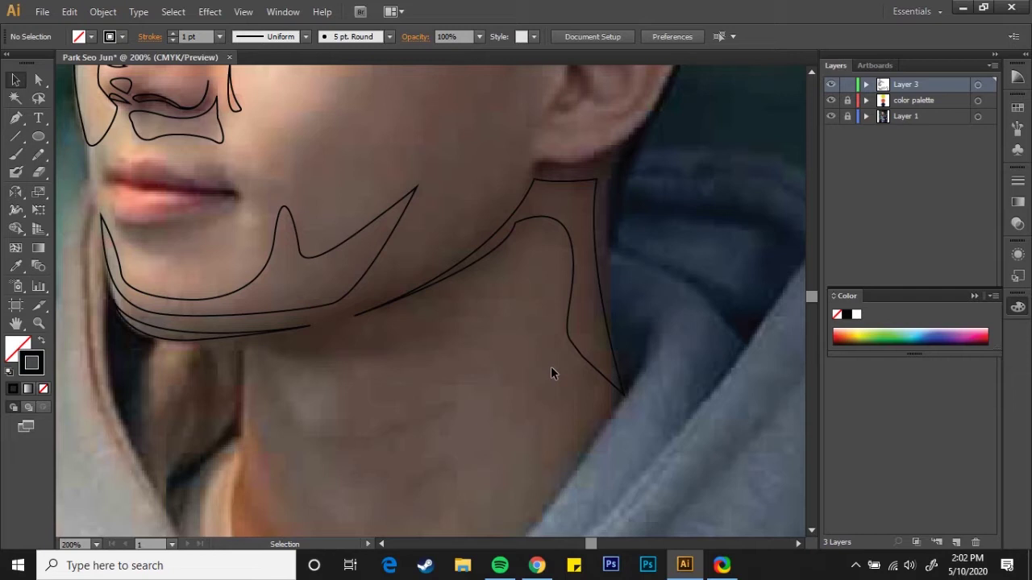
Trace a curved shading outline across the cheek.
scroll(541, 361, "down", 3, "alt")
scroll(535, 290, "up", 2, "alt")
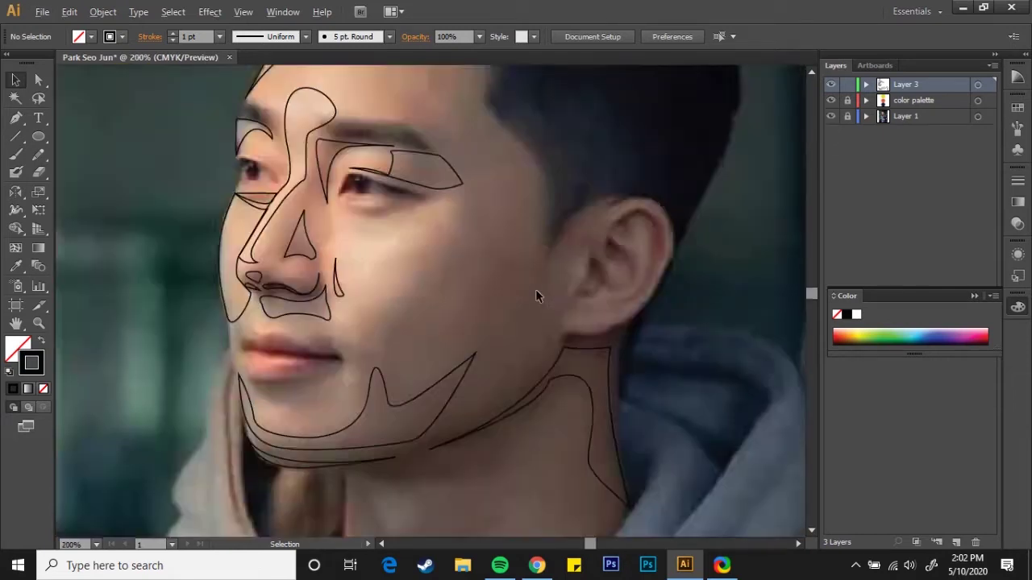
scroll(593, 225, "up", 1, "alt")
scroll(577, 167, "down", 1, "alt")
left_click(534, 192)
left_click(452, 318)
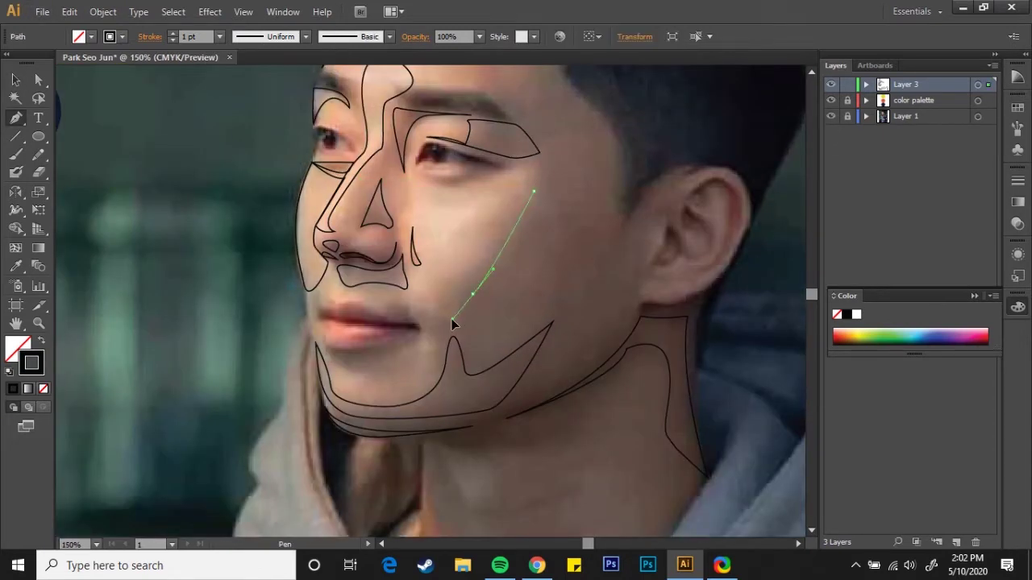
left_click_drag(520, 236, 562, 256)
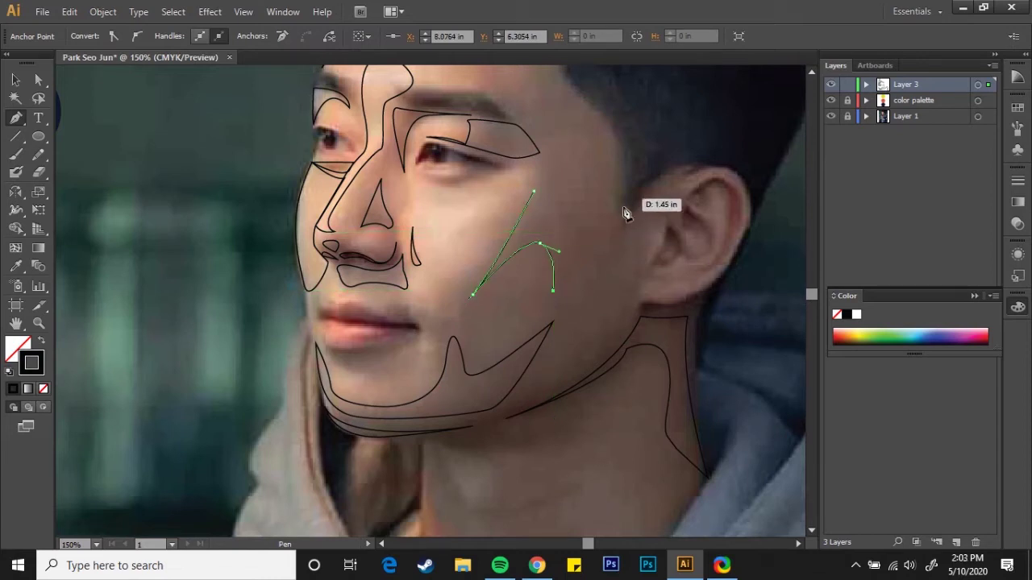
key("ctrl+z")
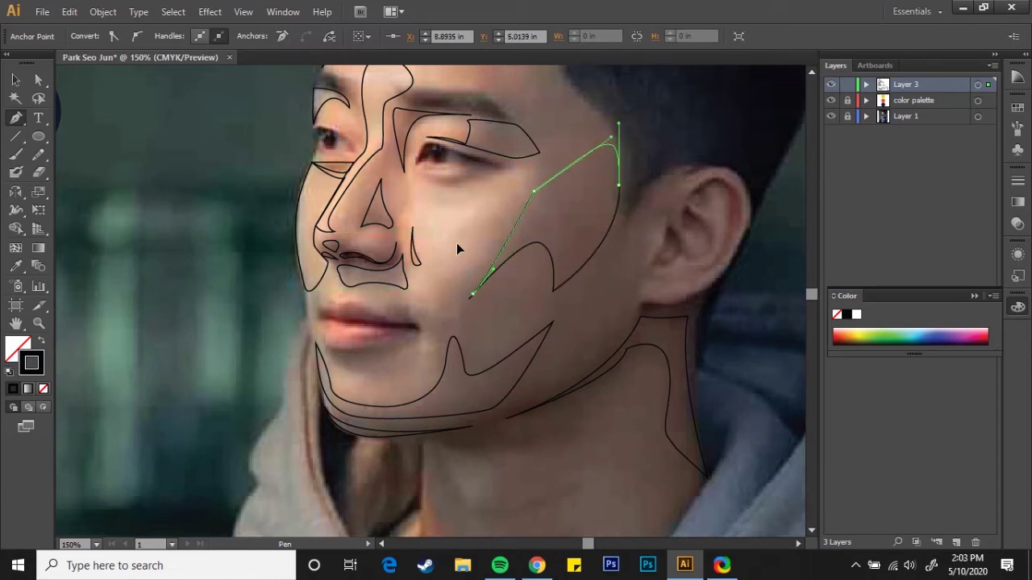
key("v")
left_click(457, 243)
Toggle the reference photo off and back on to check the lines.
scroll(556, 210, "up", 1, "alt")
left_click(830, 116)
left_click(830, 116)
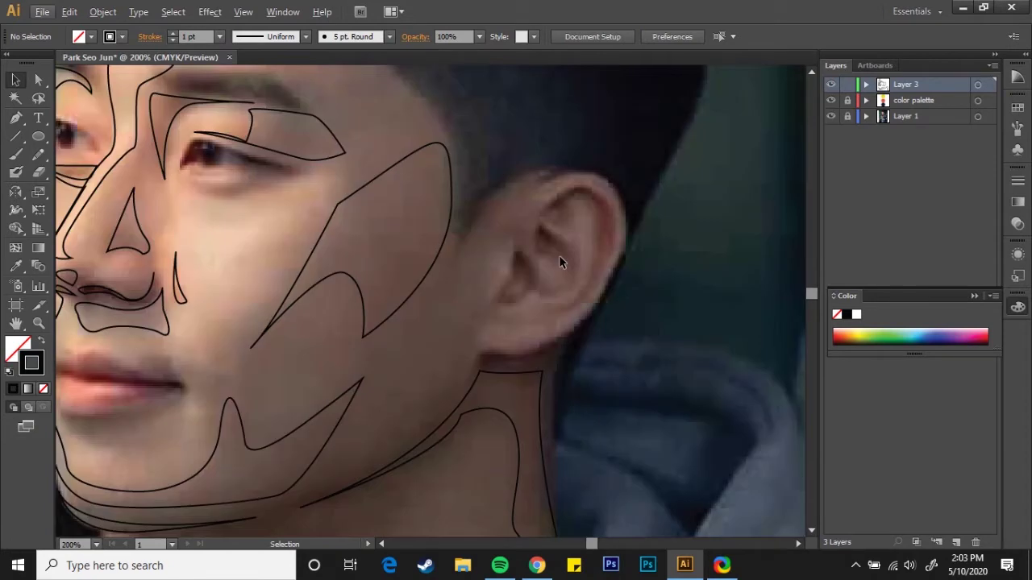
scroll(511, 224, "left", 5)
scroll(525, 213, "down", 2)
Draw a closed curved shape just below the lower lip on the chin.
key("p")
left_click(403, 291)
left_click_drag(477, 325, 503, 329)
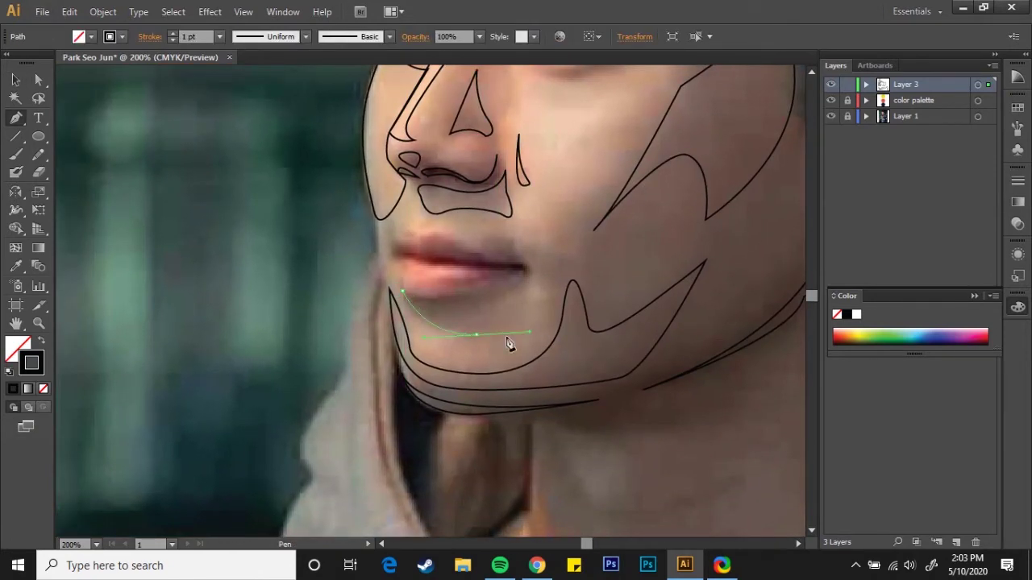
left_click(512, 293)
key("v")
scroll(578, 257, "right", 5)
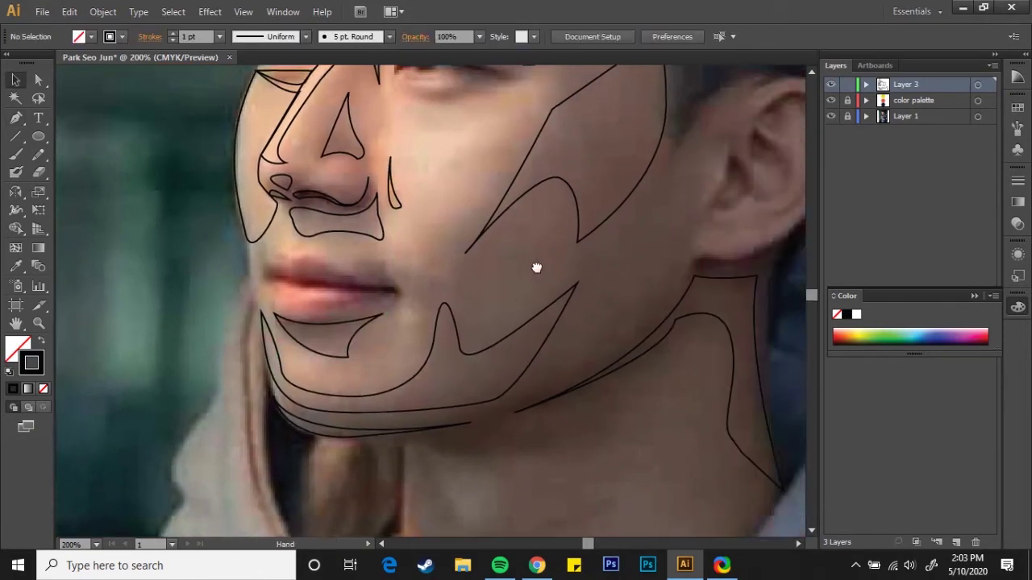
scroll(537, 288, "up", 2)
scroll(478, 227, "down", 2)
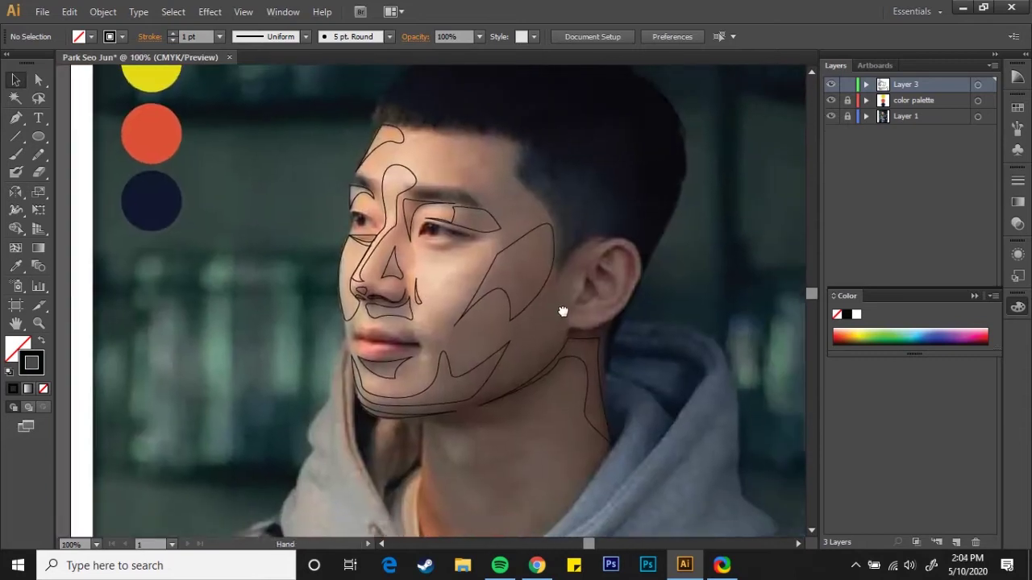
Add a new layer and draw a rectangle covering the whole artboard.
left_click(920, 100)
left_click(928, 116)
key("ctrl+l")
scroll(664, 272, "up", 3)
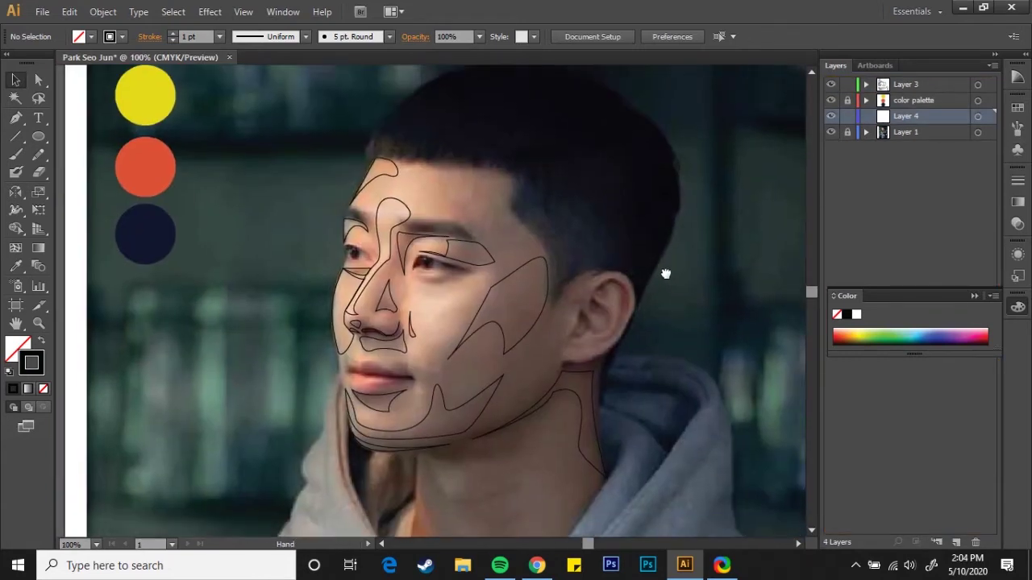
scroll(524, 218, "down", 1)
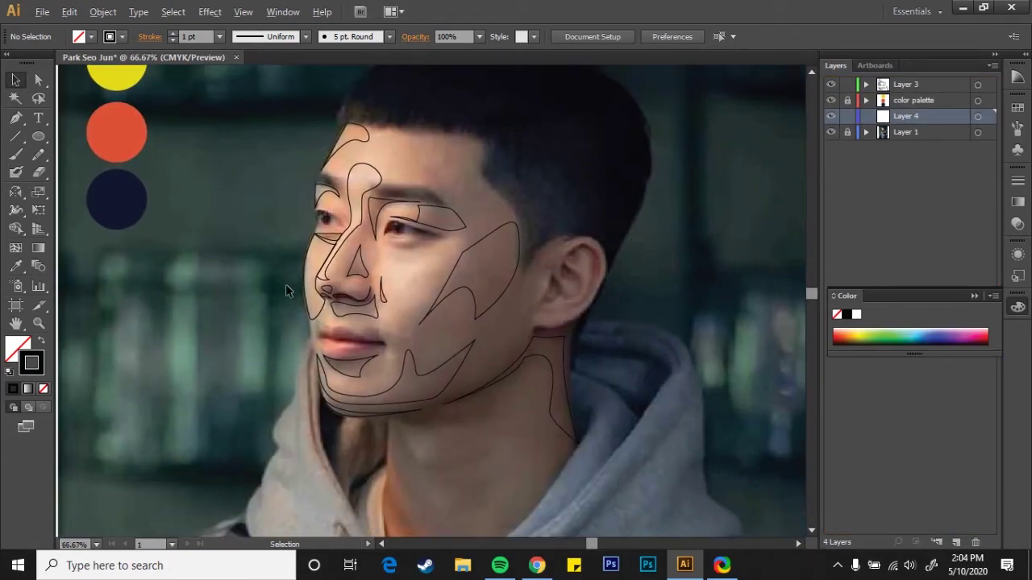
key("ctrl+minus")
key("ctrl+minus")
key("ctrl+minus")
key("m")
left_click_drag(466, 297, 627, 481)
key("v")
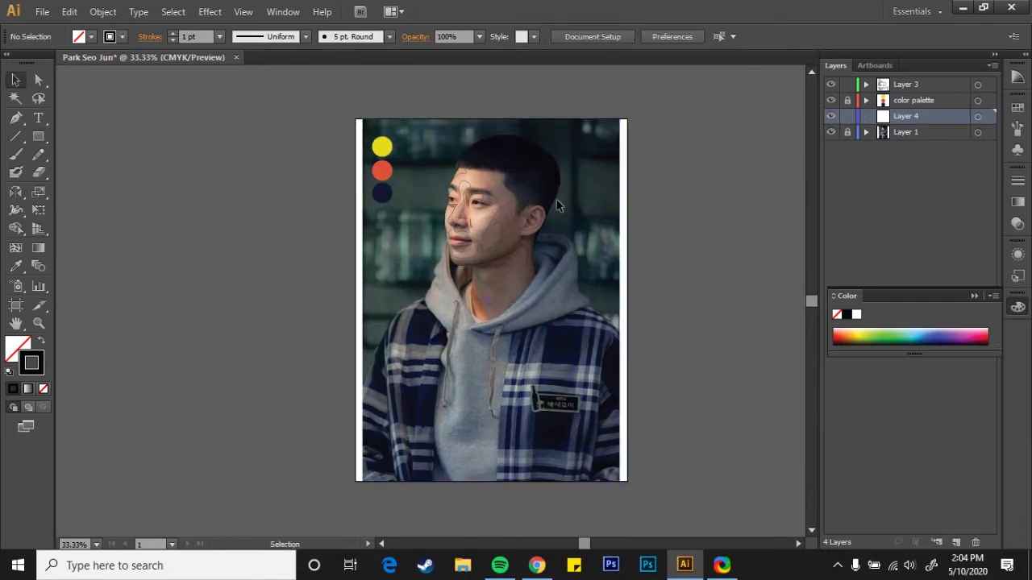
Fill the rectangle with bright green via the Color Picker.
double_click(18, 348)
left_click(240, 188)
left_click(161, 73)
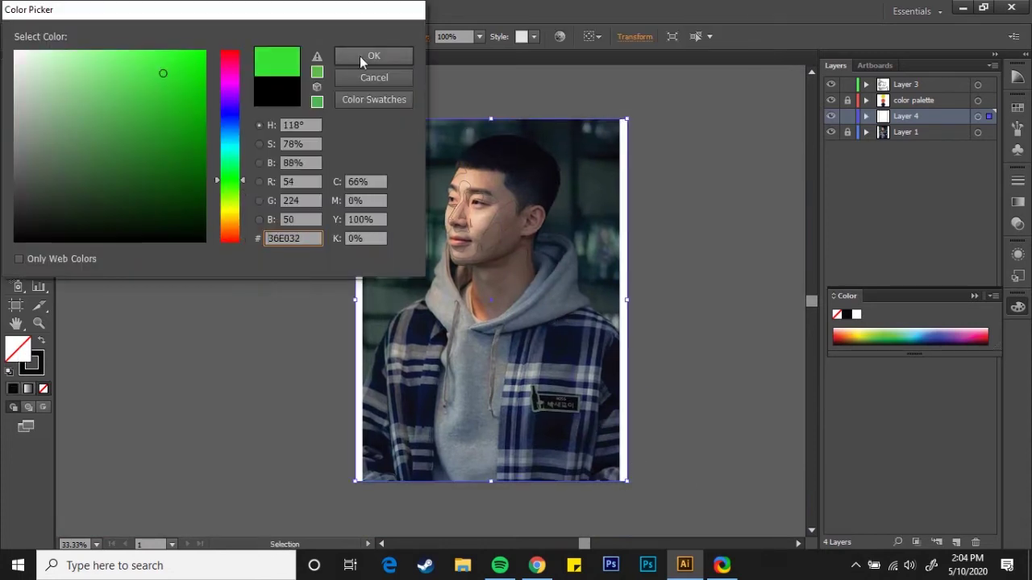
left_click(371, 53)
left_click(452, 193)
left_click(387, 151)
key("ctrl+z")
Hide the background layer and rename it 'bg'.
left_click(978, 116)
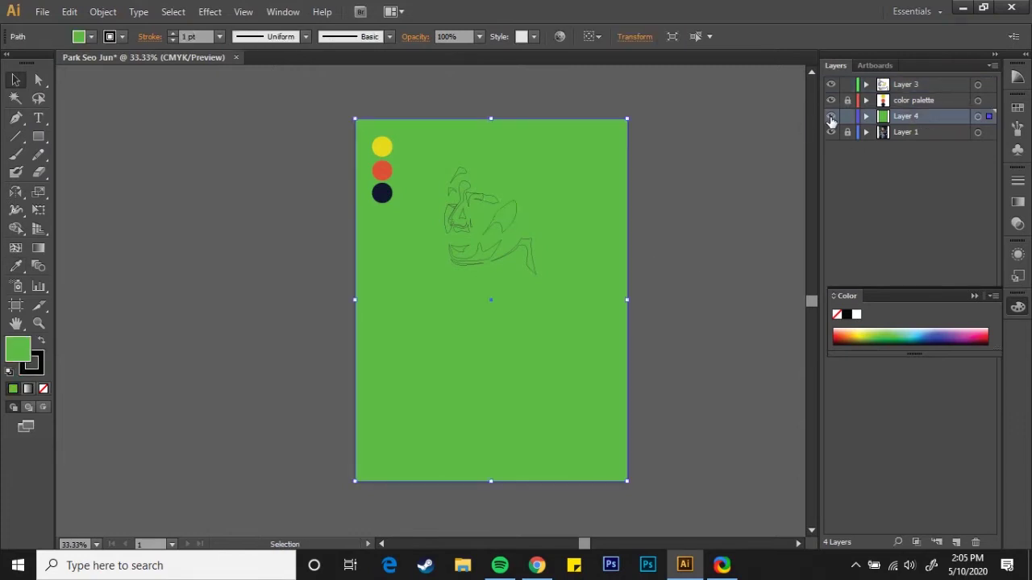
left_click(830, 116)
double_click(906, 116)
type("bg")
key("Tab")
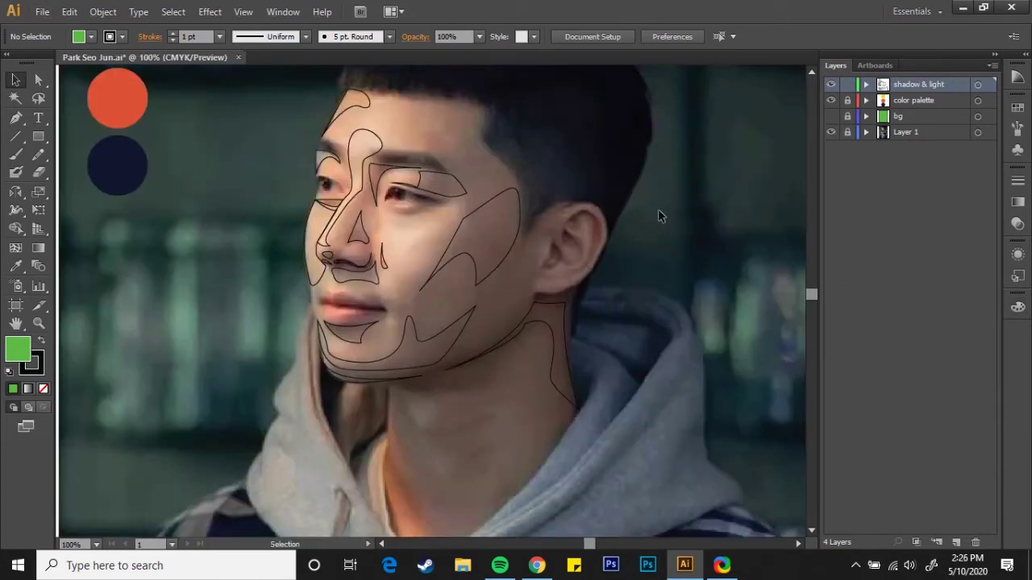
scroll(658, 215, "up", 1)
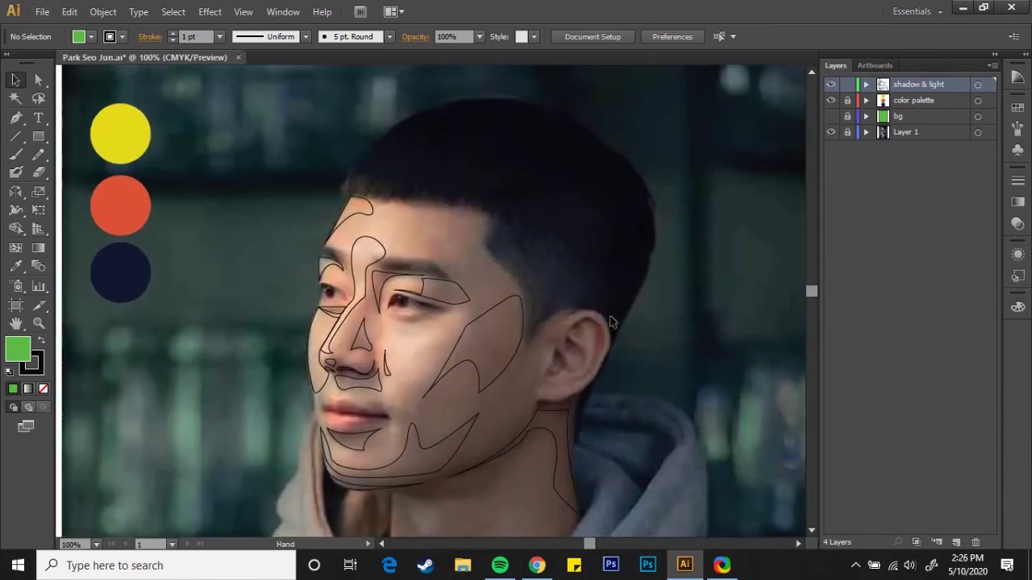
scroll(585, 274, "up", 1)
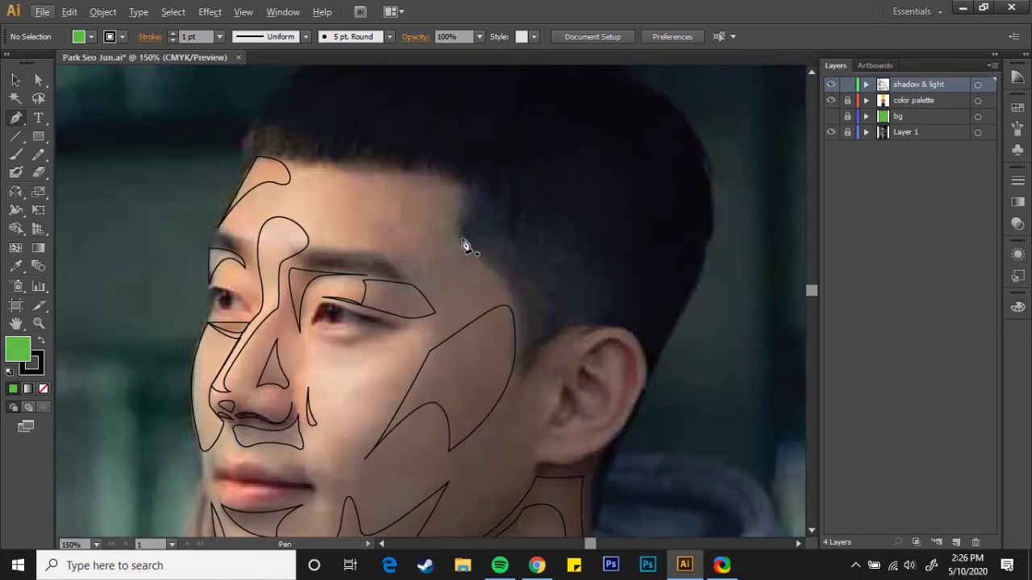
Begin the hair outline at the temple and down the sideburn, with fill set to None.
left_click(471, 186)
left_click(457, 228)
left_click(515, 302)
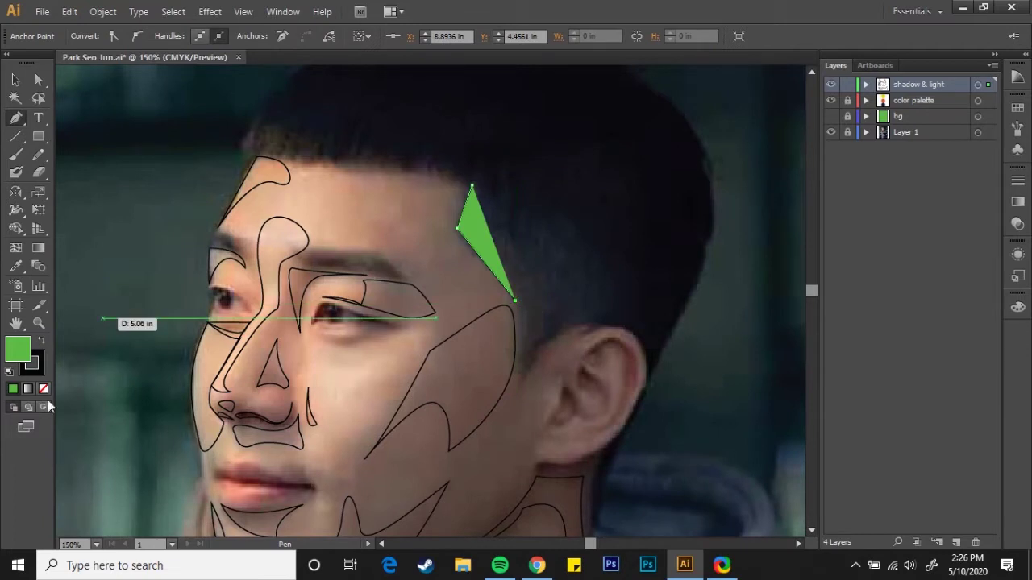
left_click(44, 389)
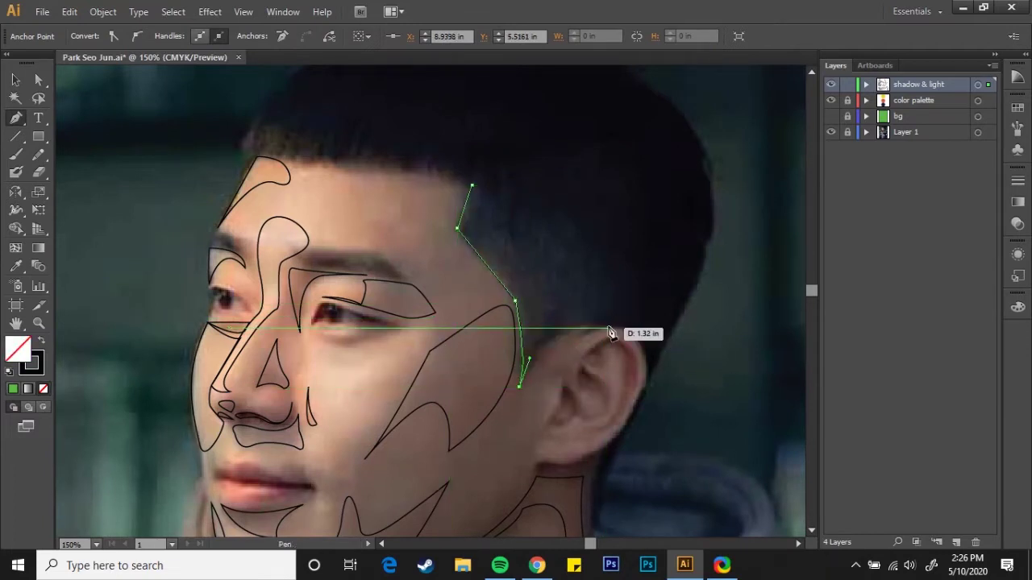
scroll(608, 331, "up", 2, "alt")
scroll(492, 271, "down", 2, "alt")
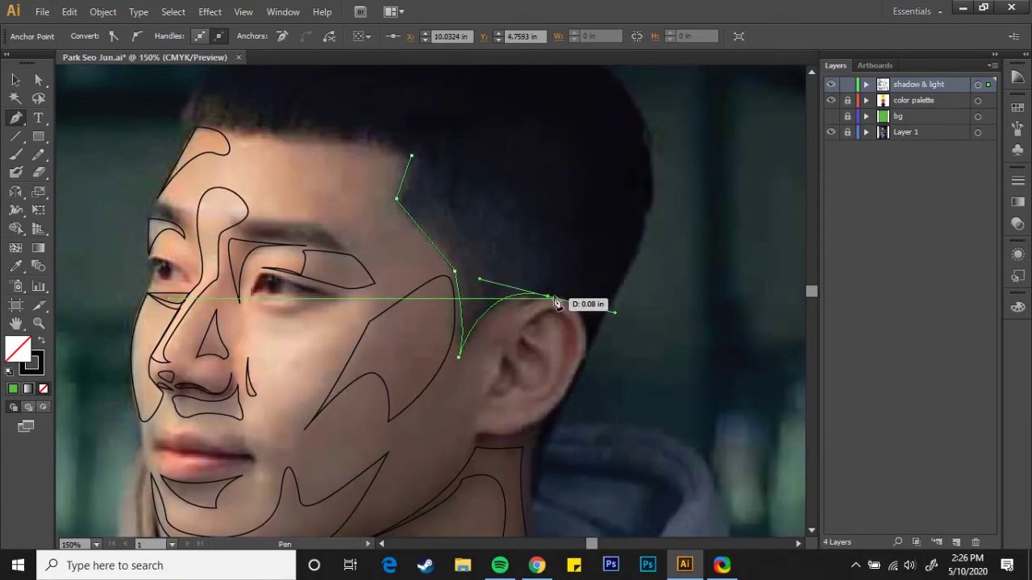
Curve the hair outline over the top of the ear, then undo two stray anchor points.
left_click_drag(581, 321, 601, 378)
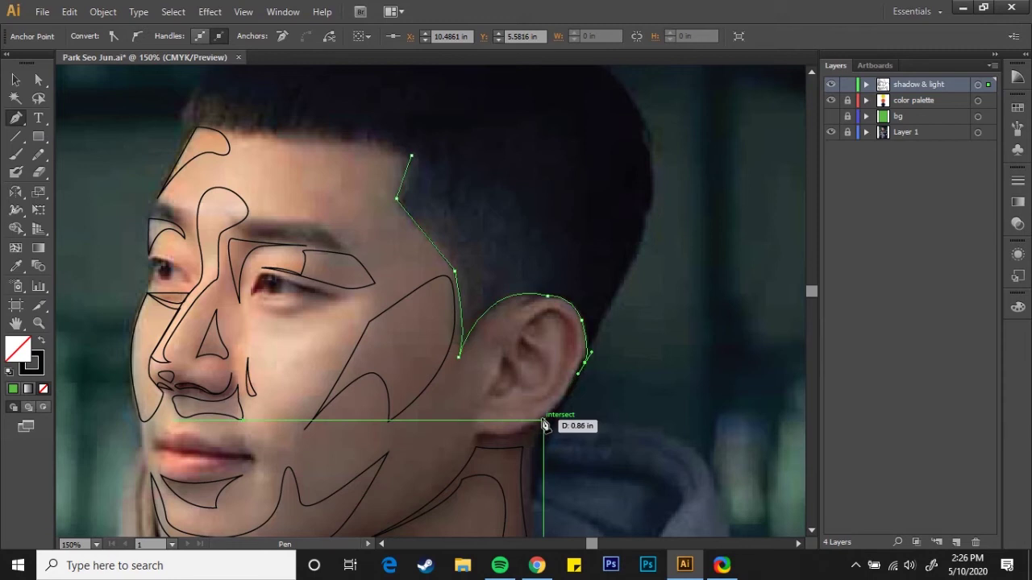
scroll(546, 424, "down", 2)
left_click_drag(532, 415, 538, 464)
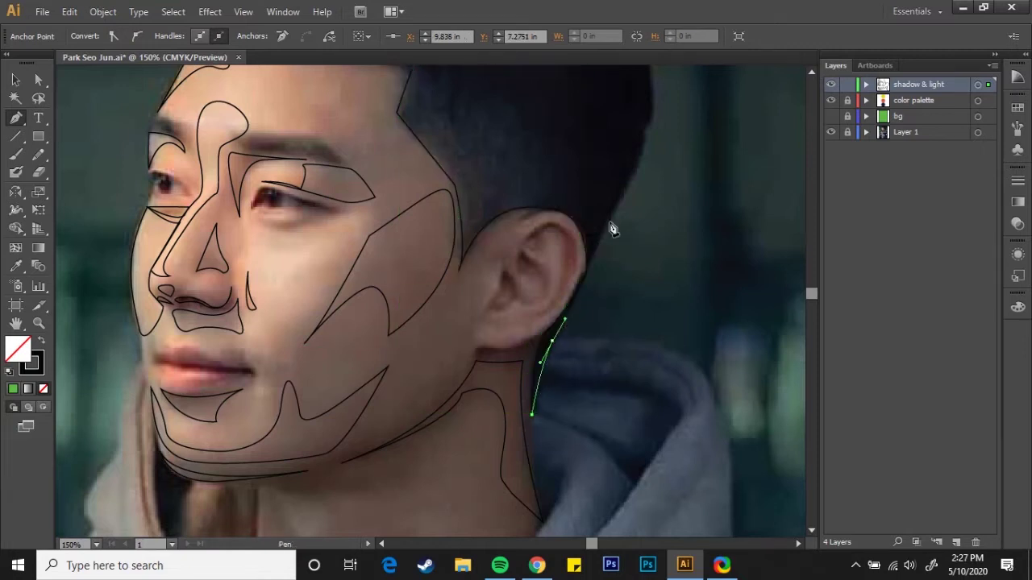
left_click_drag(610, 223, 579, 386)
left_click(585, 367)
key("ctrl+z")
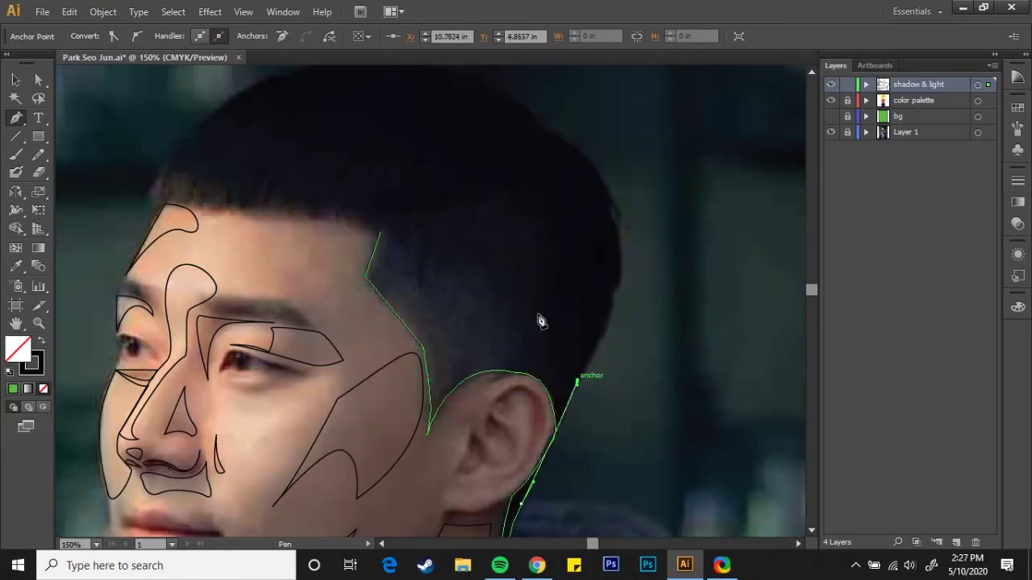
scroll(634, 288, "down", 2)
key("ctrl+z")
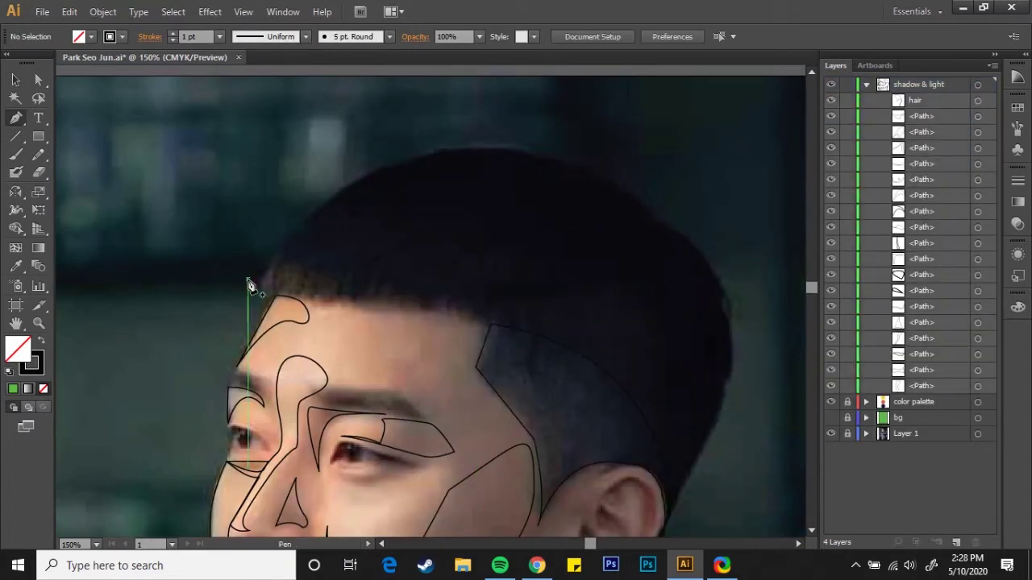
Trace a jagged zigzag hairline across the forehead with small fringe spikes.
left_click_drag(266, 305, 278, 250)
key("ctrl+plus")
key("ctrl+plus")
left_click(345, 255)
left_click(349, 284)
left_click(356, 273)
left_click(369, 282)
left_click(382, 278)
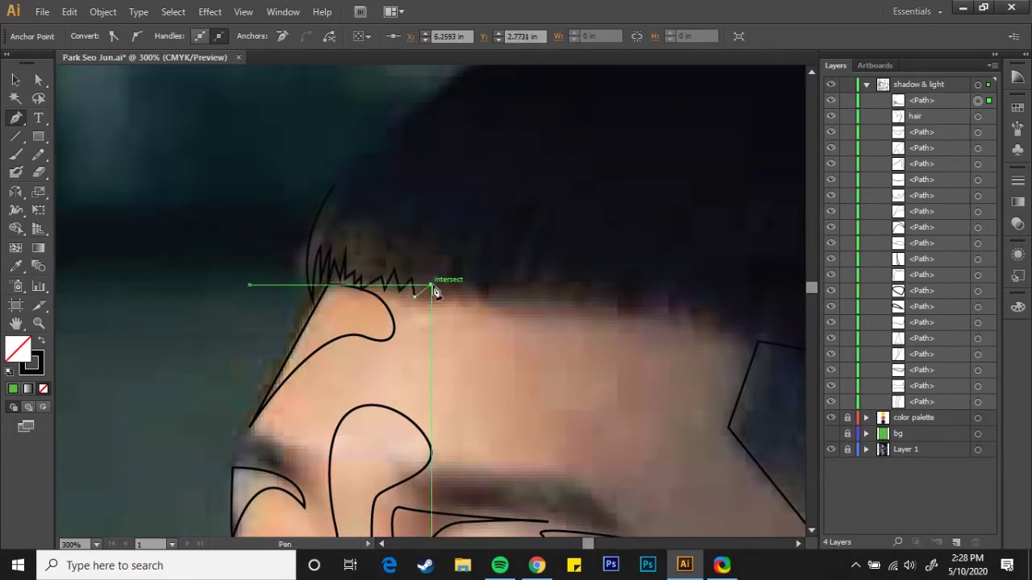
key("ctrl+minus")
key("ctrl+minus")
left_click(431, 267)
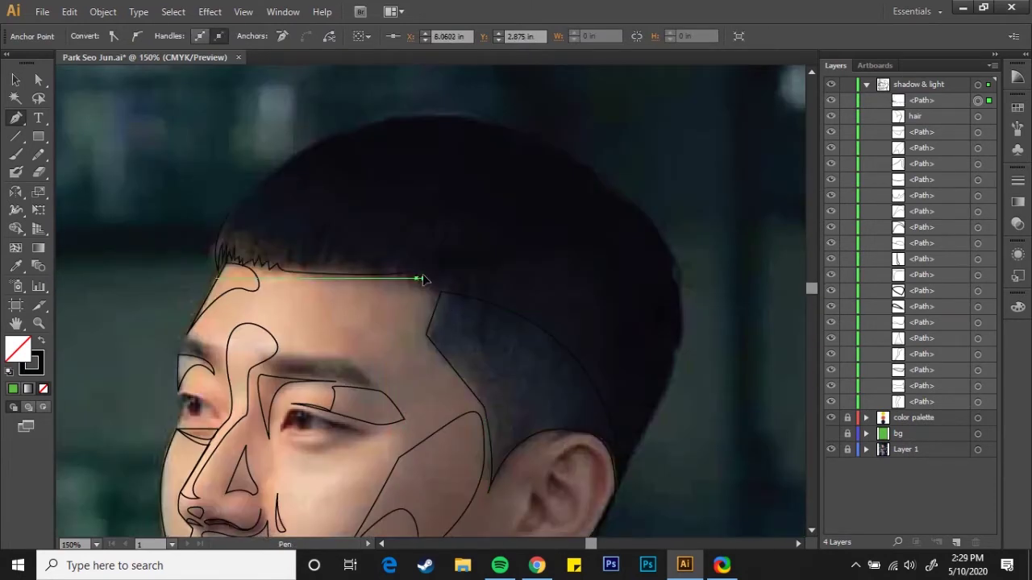
key("ctrl+plus")
left_click(411, 271)
left_click(449, 272)
left_click(460, 282)
left_click(472, 295)
key("ctrl+minus")
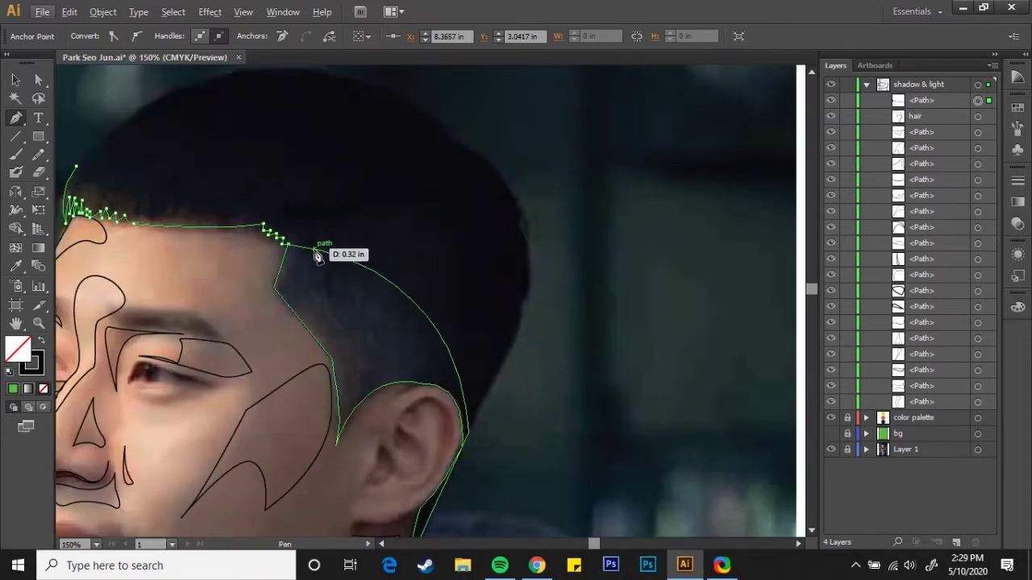
Add points down the back of the hair with small spikes near the path's end.
left_click(349, 260)
left_click(410, 288)
left_click(418, 306)
left_click(426, 325)
left_click(428, 309)
left_click(427, 316)
left_click(420, 320)
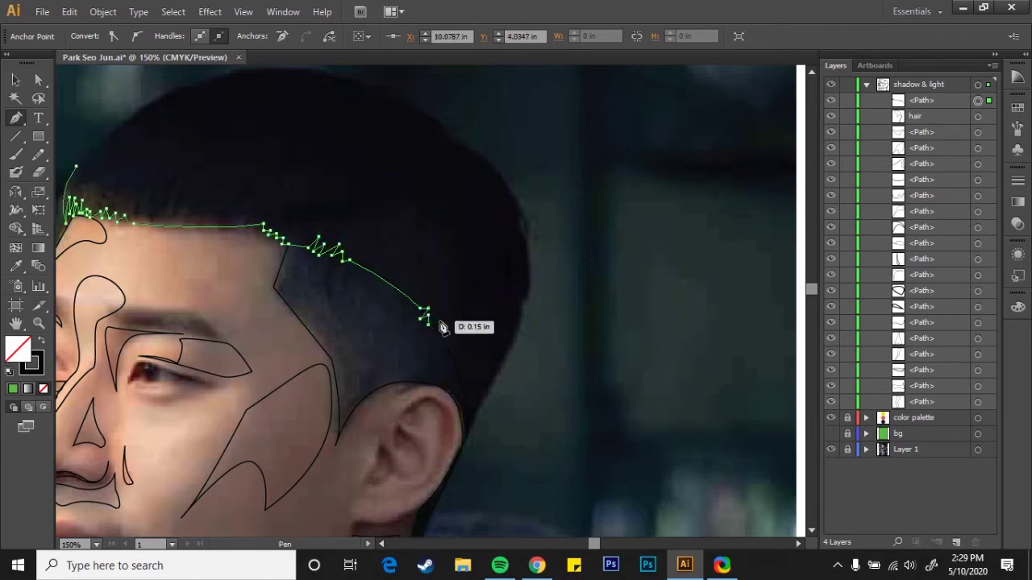
key("ctrl+plus")
key("ctrl+plus")
key("ctrl+plus")
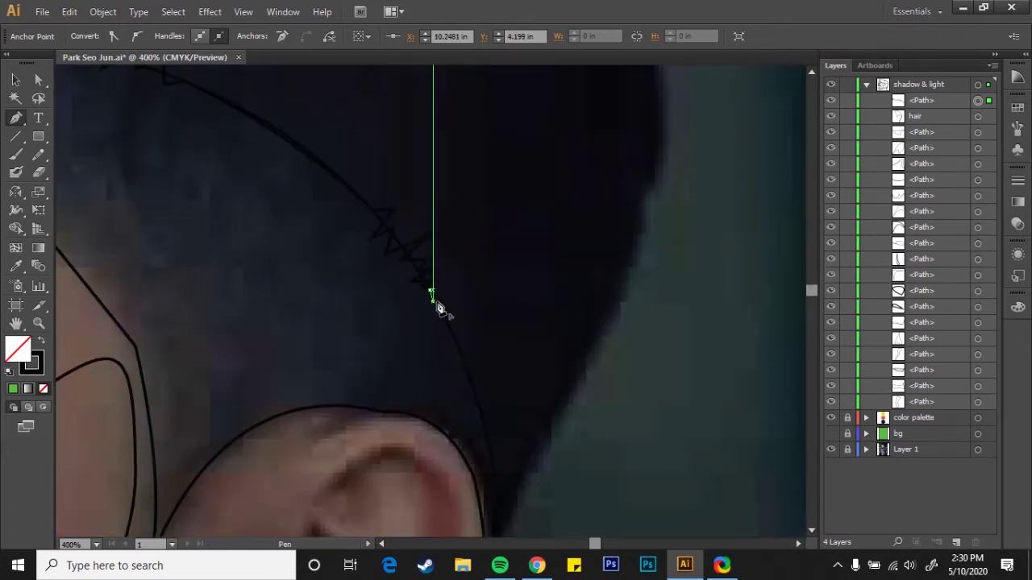
key("ctrl+minus")
key("ctrl+minus")
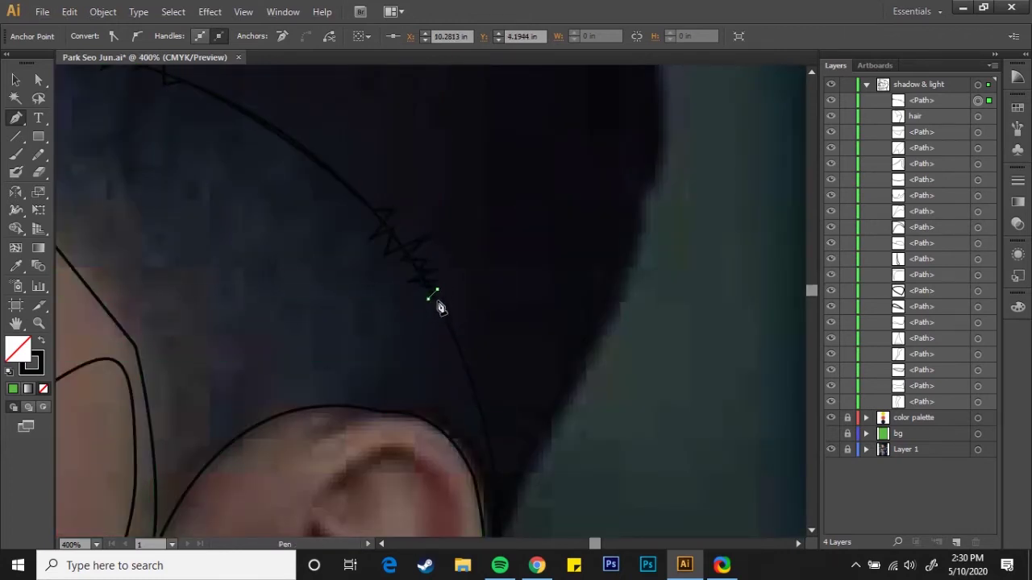
left_click_drag(507, 454, 541, 366)
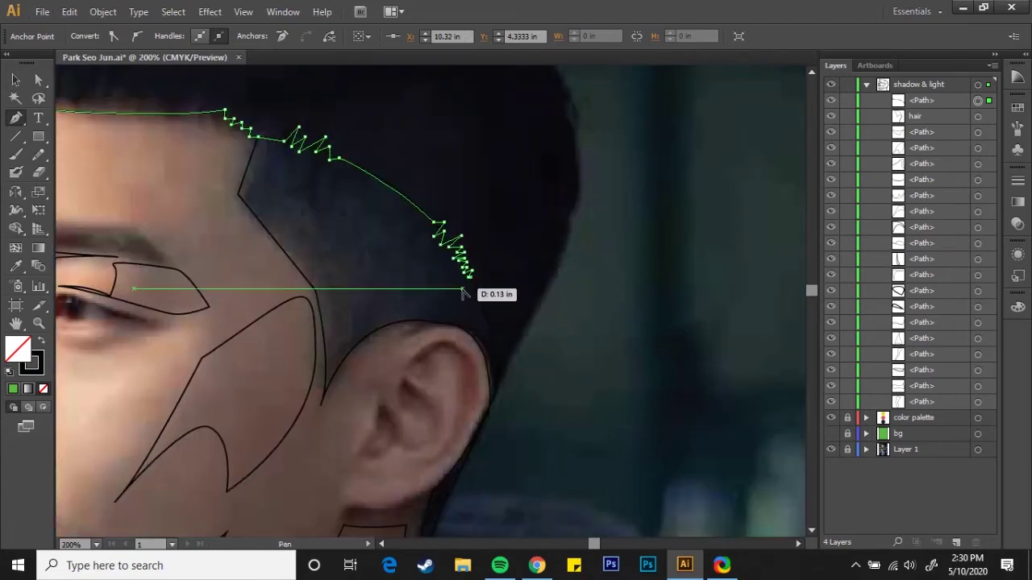
key("ctrl+plus")
key("ctrl+plus")
key("ctrl+plus")
scroll(546, 385, "down", 3)
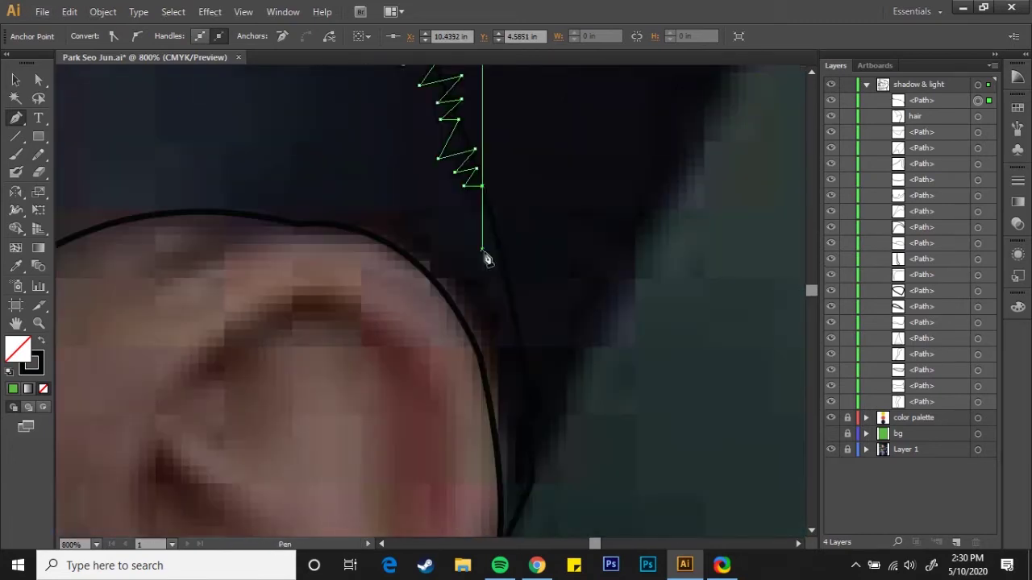
Continue a jagged hair edge past the ear and down toward the neck.
left_click(497, 240)
left_click(501, 257)
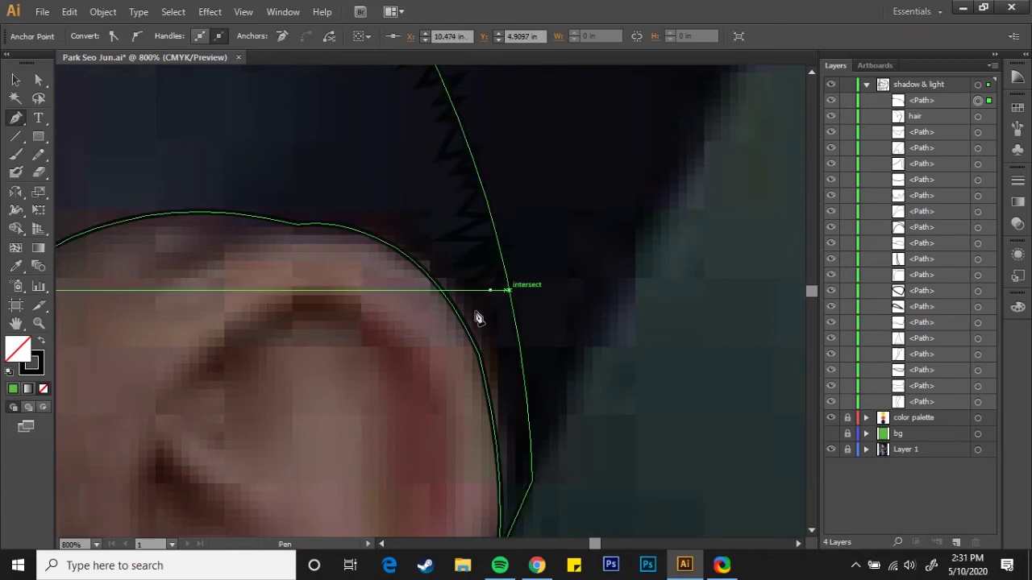
left_click(510, 289)
left_click(514, 312)
left_click(484, 341)
left_click(519, 338)
left_click(508, 366)
left_click_drag(522, 363, 525, 393)
left_click(513, 391)
left_click(517, 436)
left_click(528, 422)
left_click(532, 446)
left_click(530, 466)
left_click(522, 487)
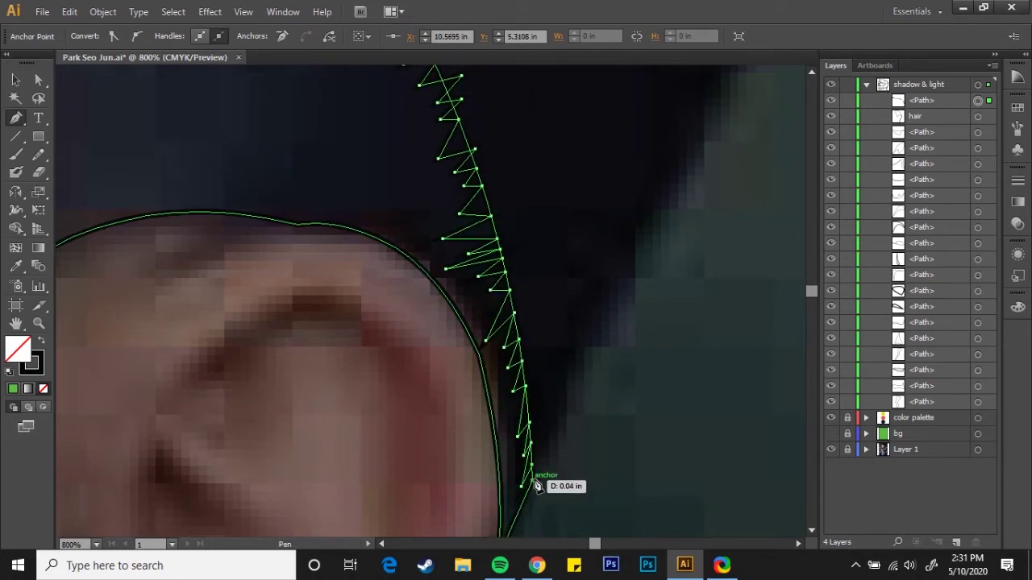
scroll(536, 486, "down", 5)
scroll(635, 306, "down", 1)
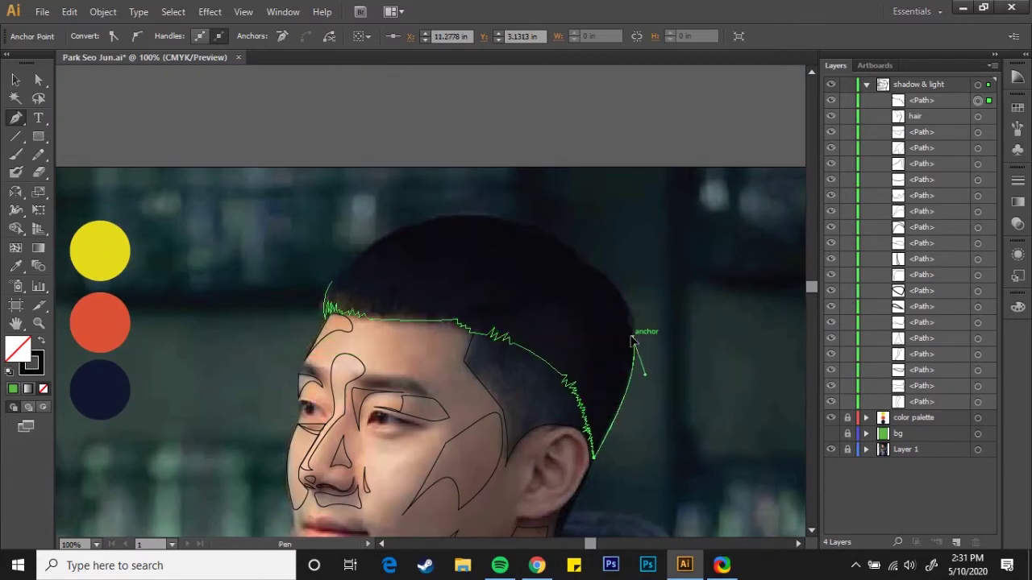
scroll(633, 341, "up", 1)
scroll(645, 334, "up", 2)
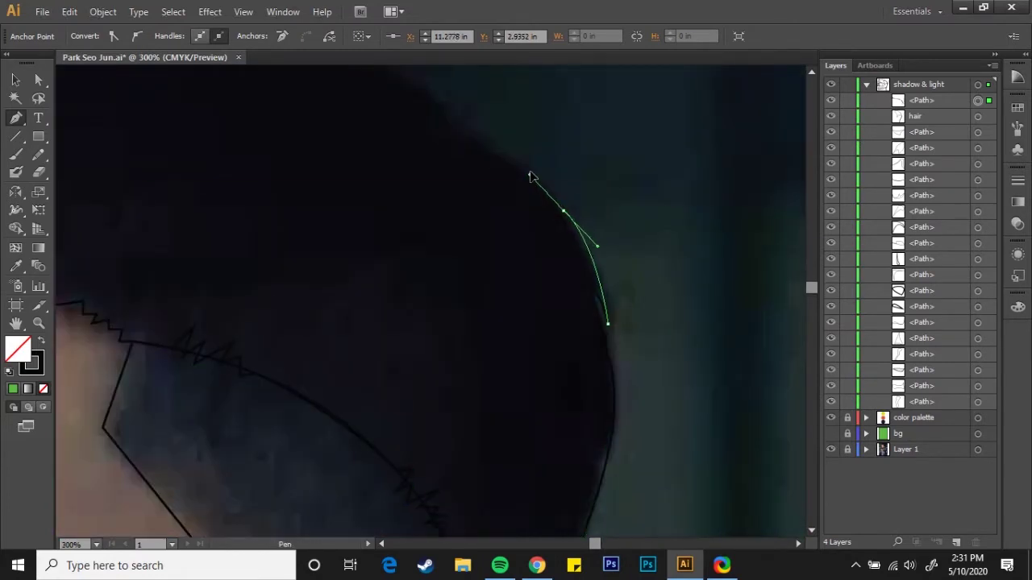
scroll(531, 177, "down", 1)
scroll(583, 288, "down", 1)
Curve the outline around the back of the head and over the crown, closing it at its start.
left_click_drag(542, 250, 572, 277)
left_click_drag(519, 237, 379, 207)
left_click_drag(296, 235, 302, 233)
left_click_drag(214, 285, 203, 305)
left_click(203, 308)
Select the new side-hair outline and rename it 'hair' in the Layers panel.
key("v")
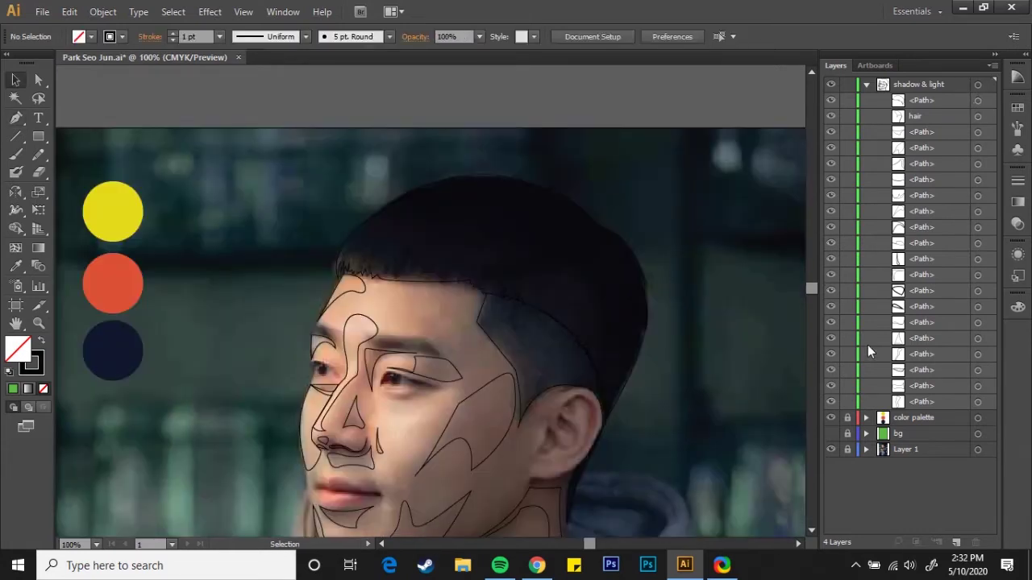
left_click(484, 309)
double_click(930, 98)
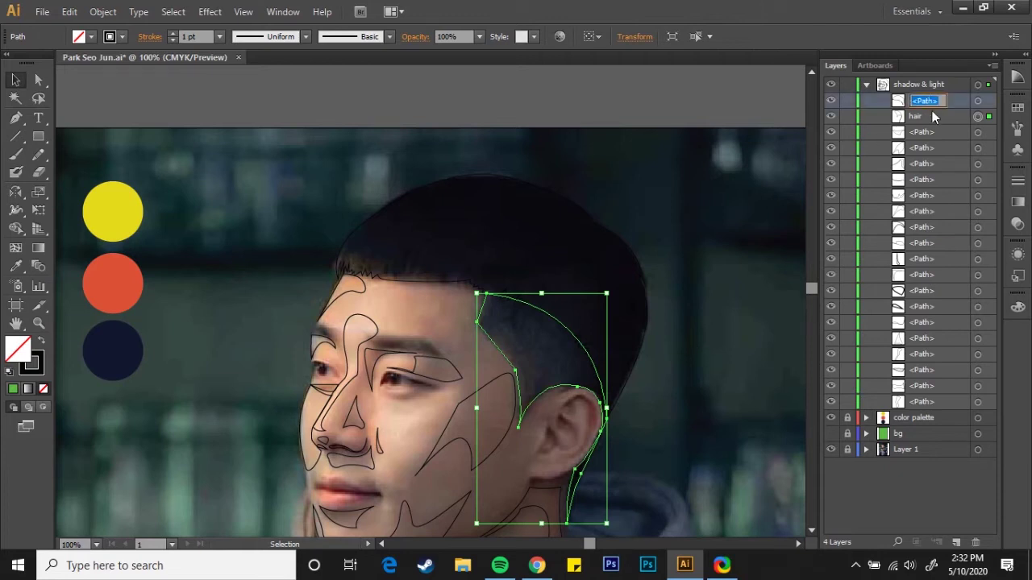
Collapse the shadow & light layer and toggle the reference photo and green background visibility.
left_click(866, 84)
left_click(831, 131)
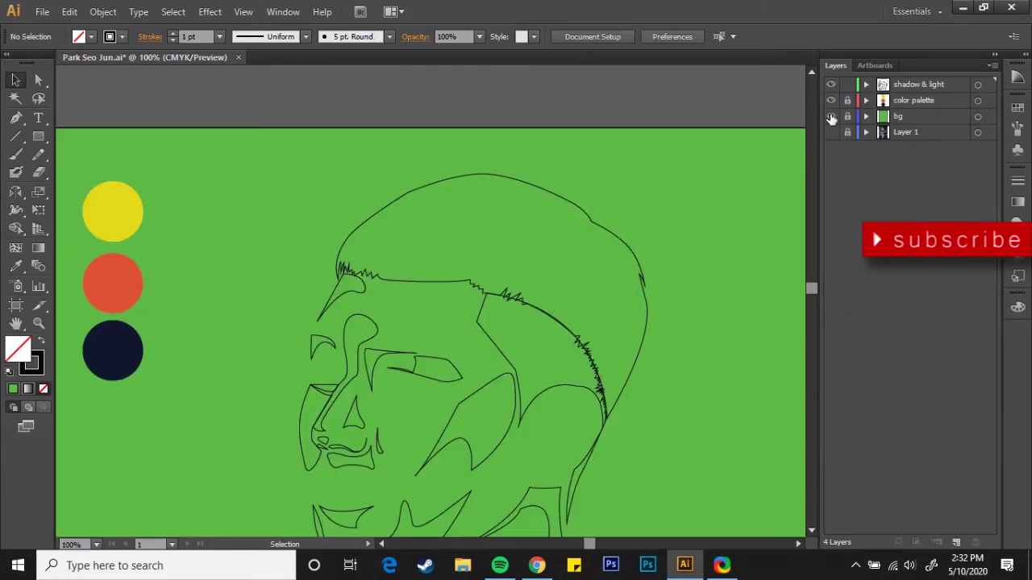
left_click(831, 116)
left_click(831, 117)
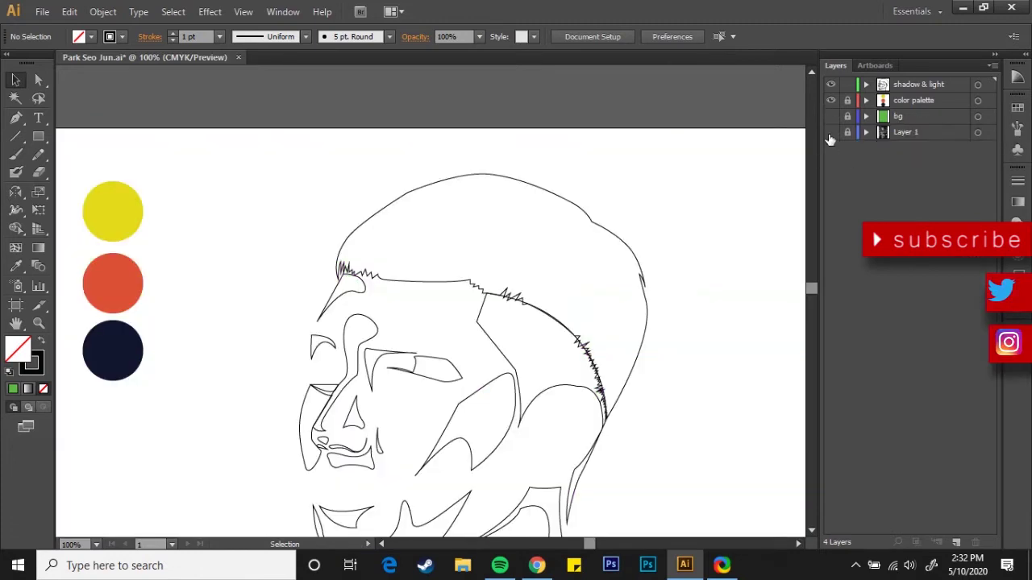
left_click(832, 132)
Raise the outline's top hairline corner with Direct Selection so it meets the fringe.
left_click(529, 288)
scroll(530, 320, "up", 3)
scroll(564, 282, "down", 1)
key("a")
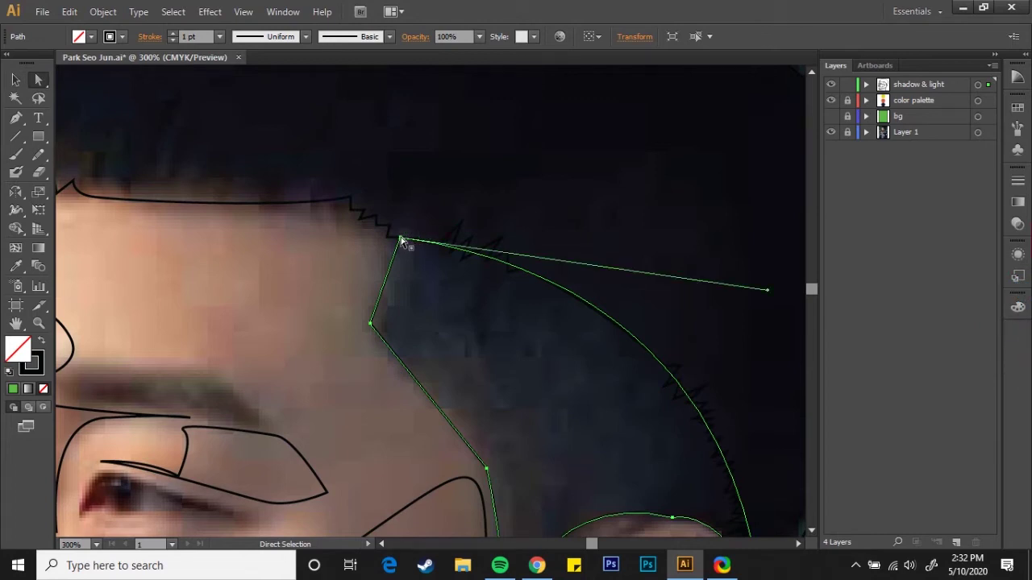
left_click_drag(401, 239, 421, 186)
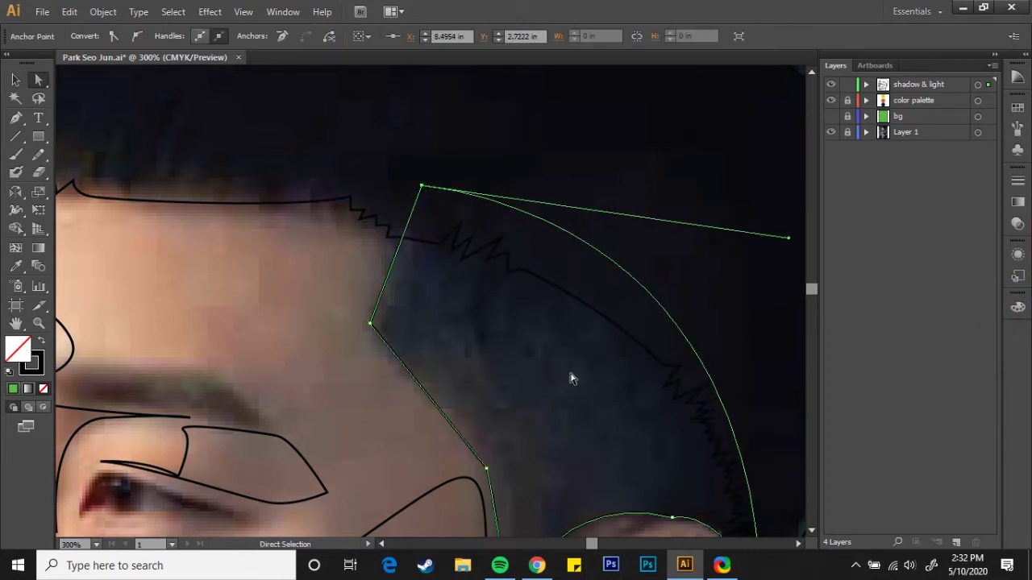
left_click_drag(570, 379, 541, 323)
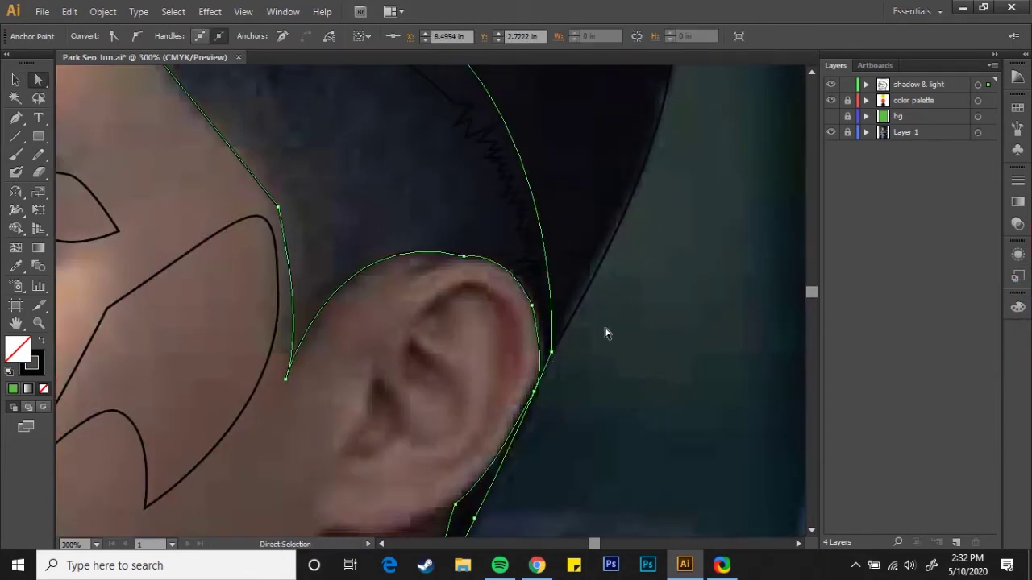
left_click(666, 327)
scroll(666, 327, "down", 3, "alt")
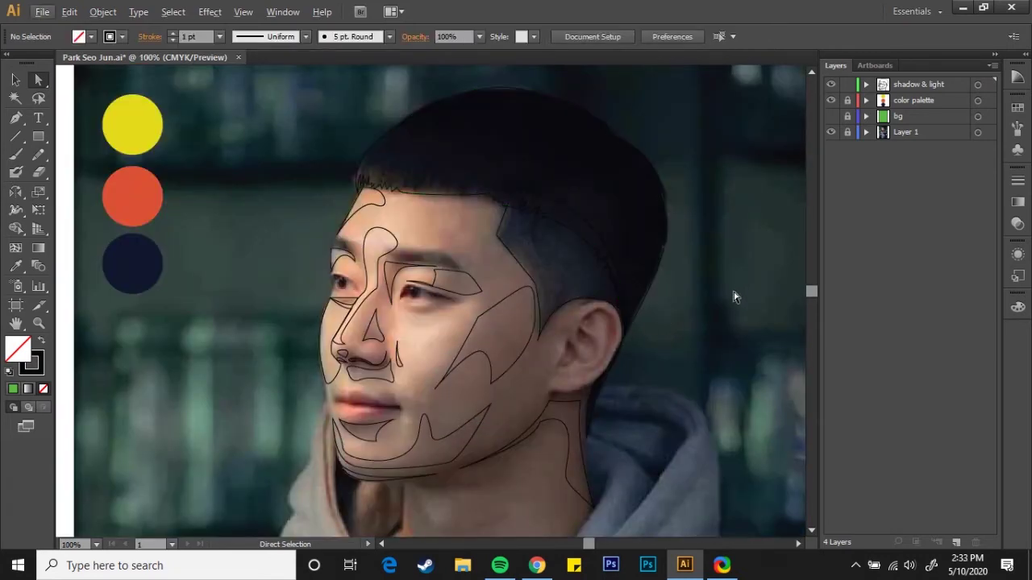
Trace a closed curved shadow shape under the chin along the jaw.
scroll(733, 296, "down", 1, "alt")
left_click_drag(627, 306, 625, 359)
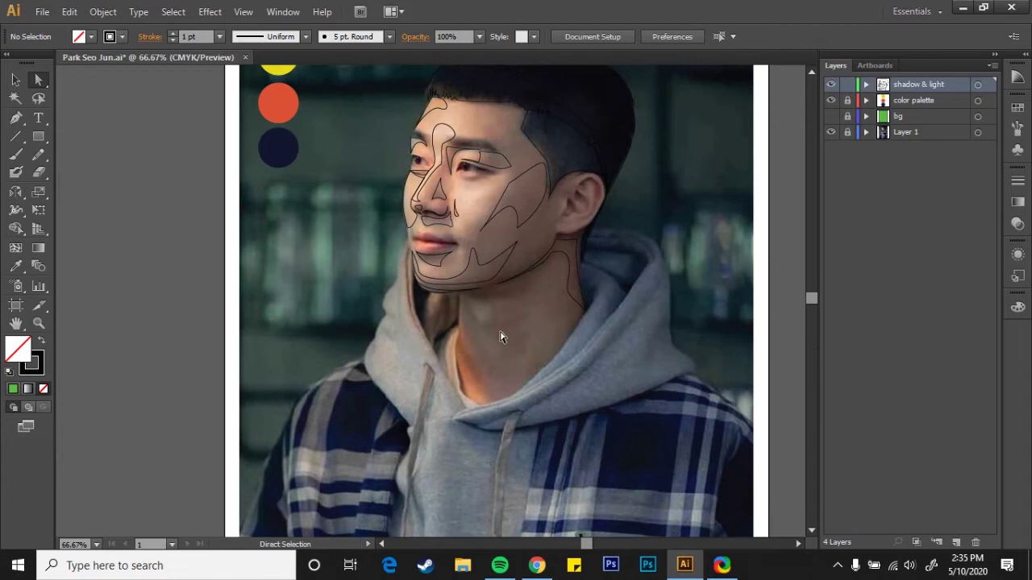
scroll(488, 363, "up", 2, "alt")
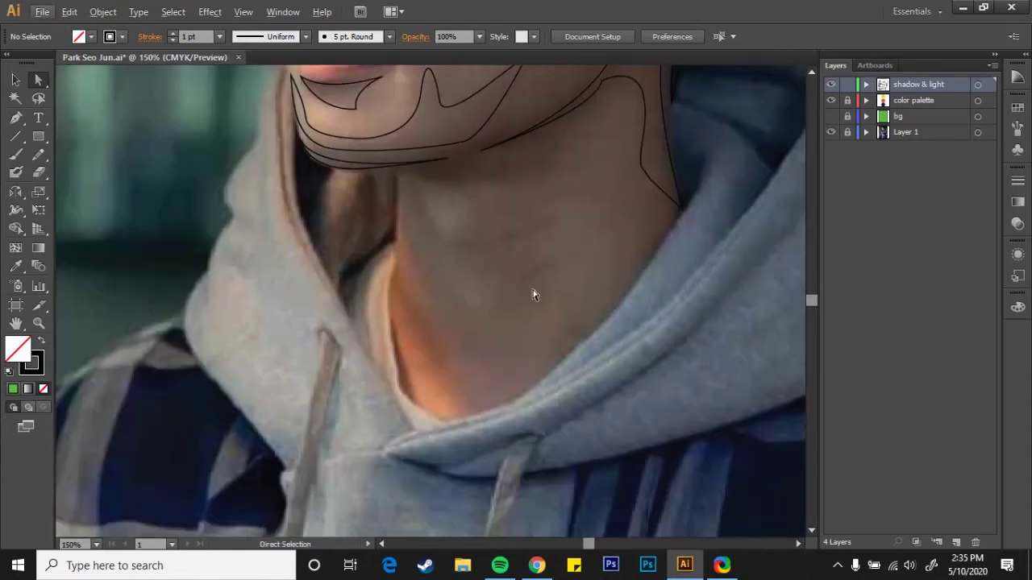
scroll(532, 292, "up", 1)
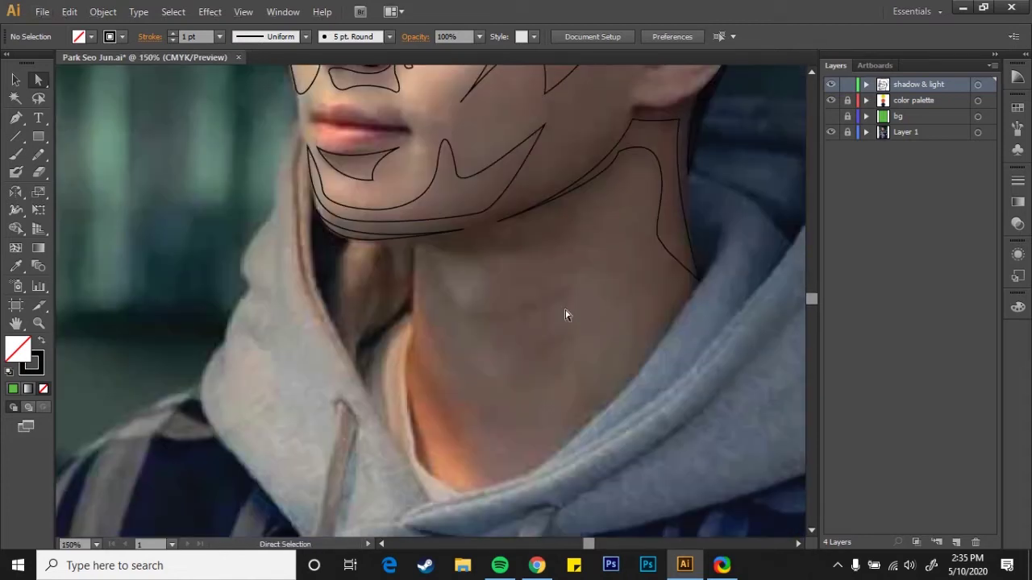
left_click(431, 247)
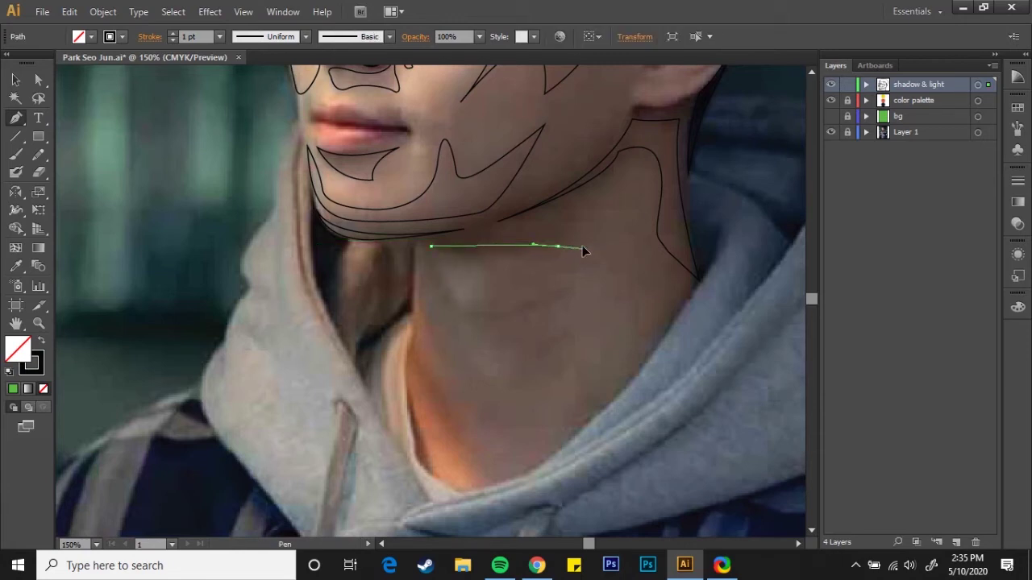
left_click_drag(522, 221, 415, 259)
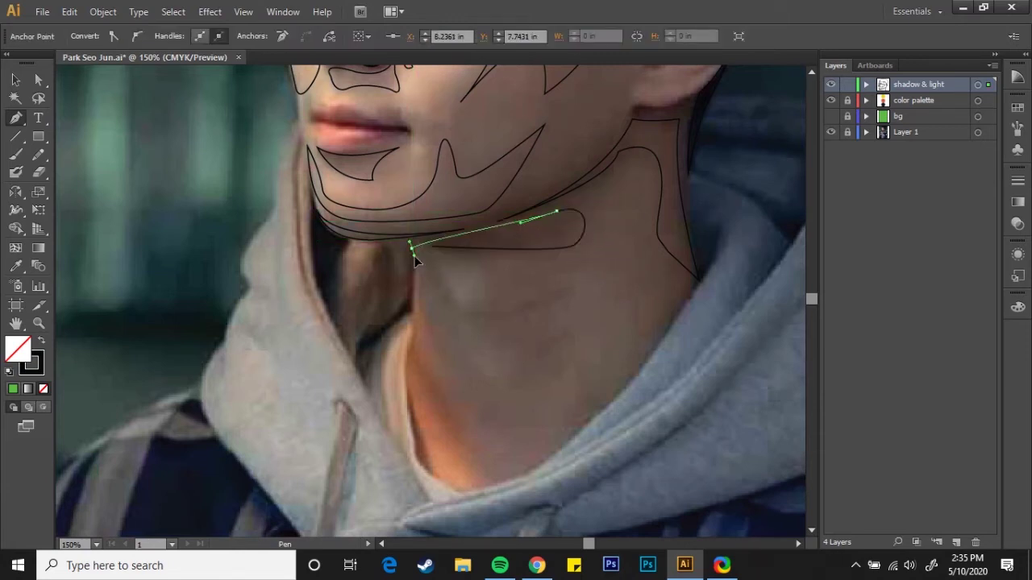
mouse_move(480, 357)
left_mouse_down()
mouse_move(449, 331)
mouse_move(498, 325)
left_mouse_up()
mouse_move(570, 292)
left_mouse_down()
mouse_move(507, 315)
mouse_move(427, 268)
left_mouse_up()
scroll(498, 338, "up", 1)
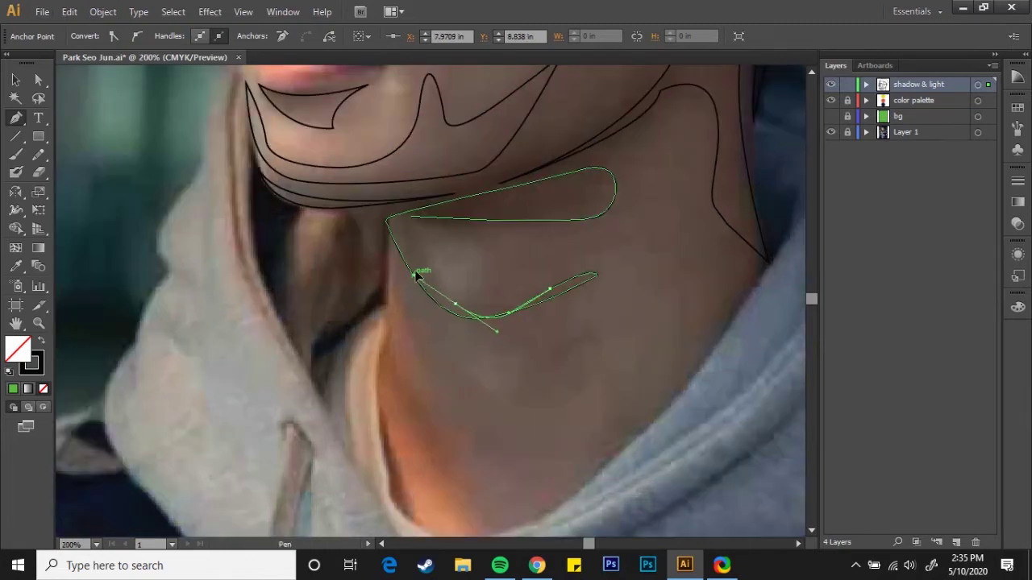
left_click(411, 224)
scroll(484, 282, "down", 2)
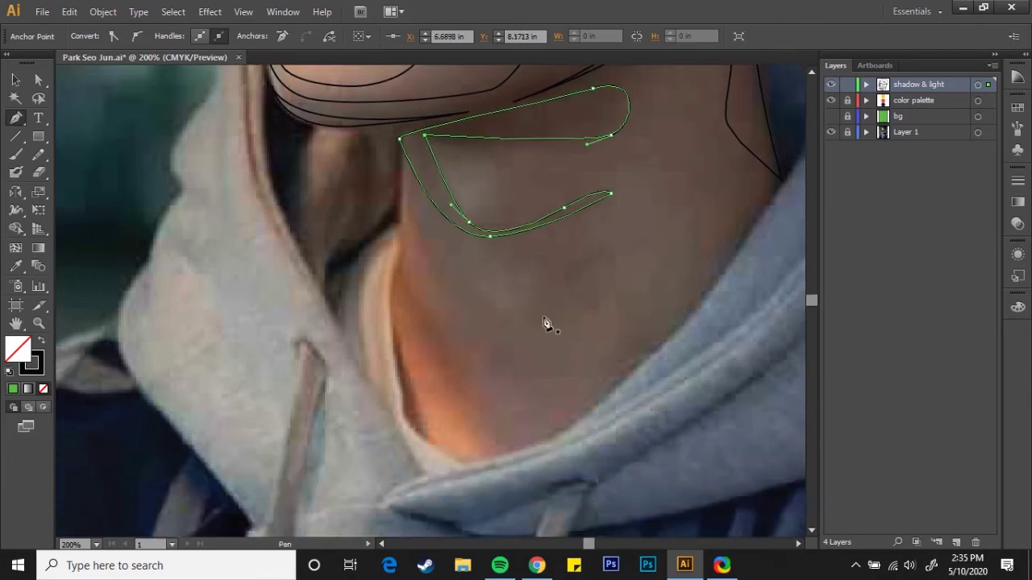
key("v")
left_click(565, 357)
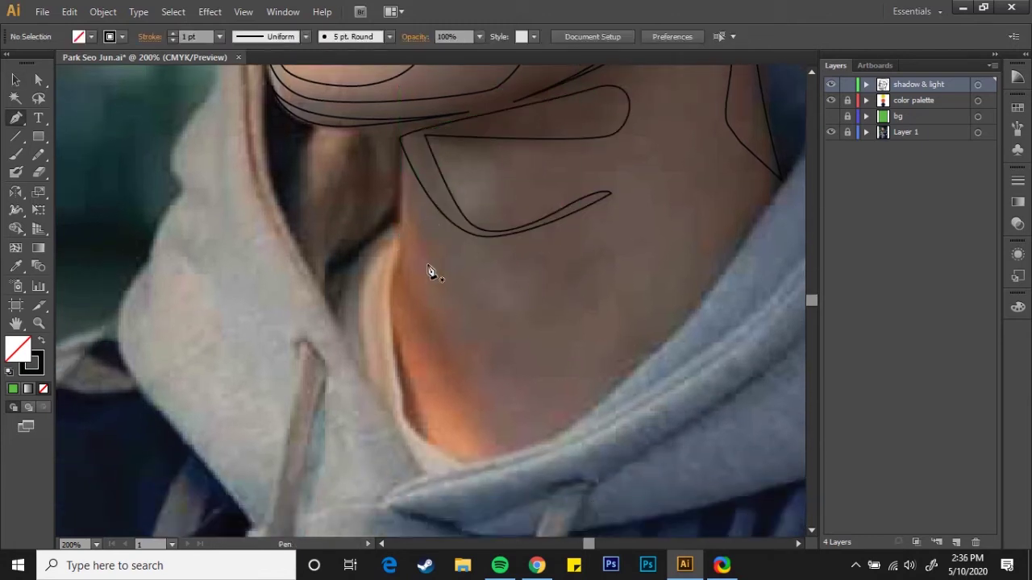
Trace a closed shadow shape along the neck's left edge.
left_click(401, 183)
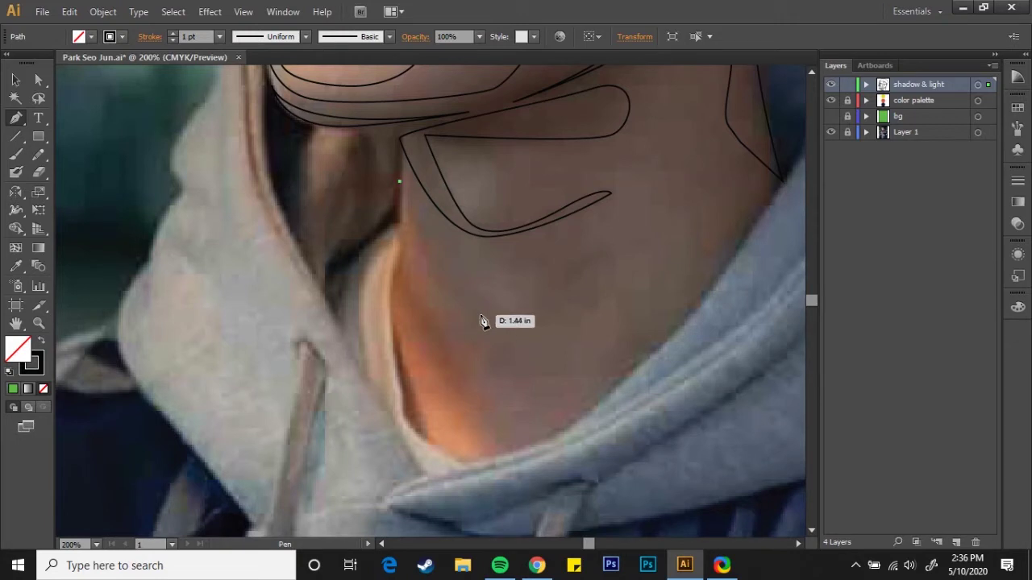
left_click_drag(480, 315, 505, 332)
left_click_drag(405, 234, 374, 164)
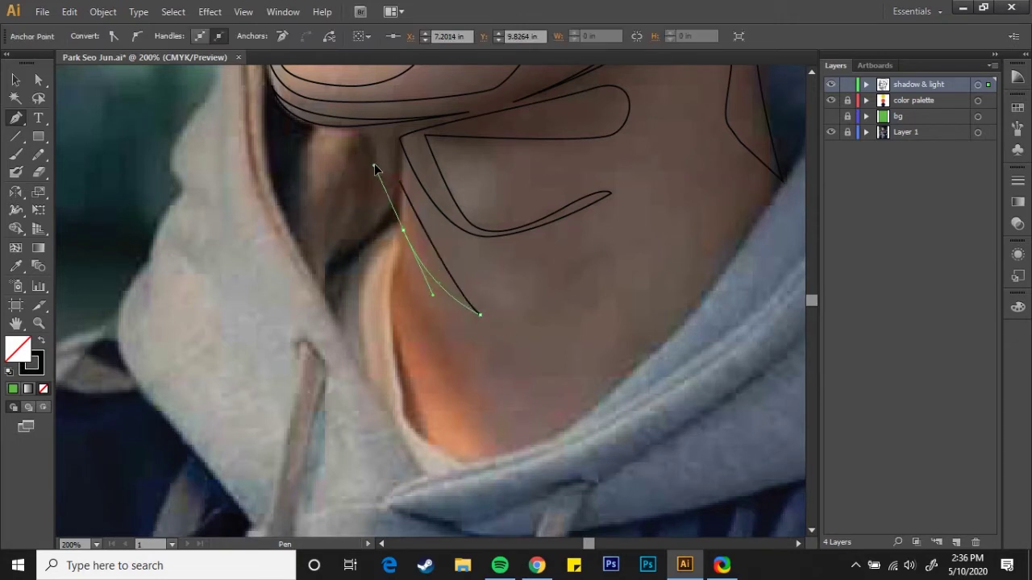
left_click(406, 201)
key("v")
left_click(571, 320)
Draw a crescent-shaped shadow on the neck.
key("ctrl+minus")
key("ctrl+minus")
key("ctrl+minus")
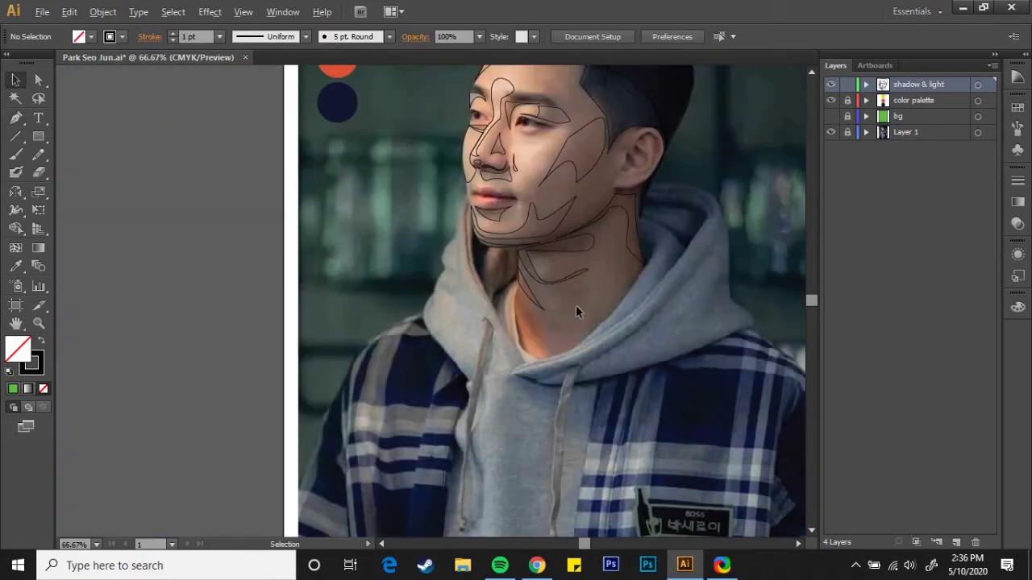
key("p")
left_click(606, 263)
left_click_drag(528, 351, 519, 414)
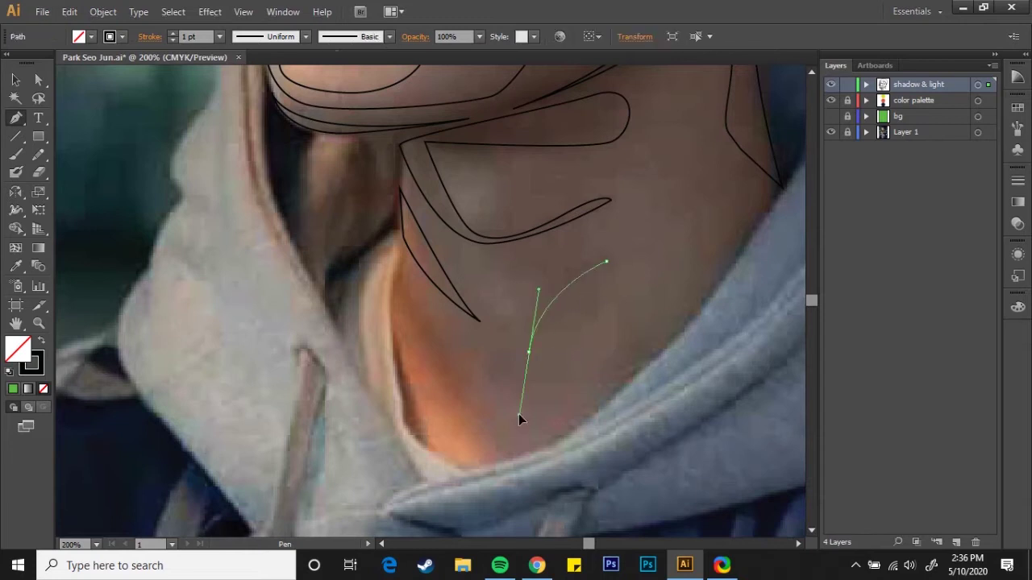
left_click(607, 262)
key("v")
key("ctrl+minus")
key("ctrl+0")
key("ctrl+plus")
key("ctrl+plus")
left_click(465, 247)
left_click(495, 223)
Draw another neck shadow line and bend it into a thin curved sliver.
key("p")
left_click(411, 179)
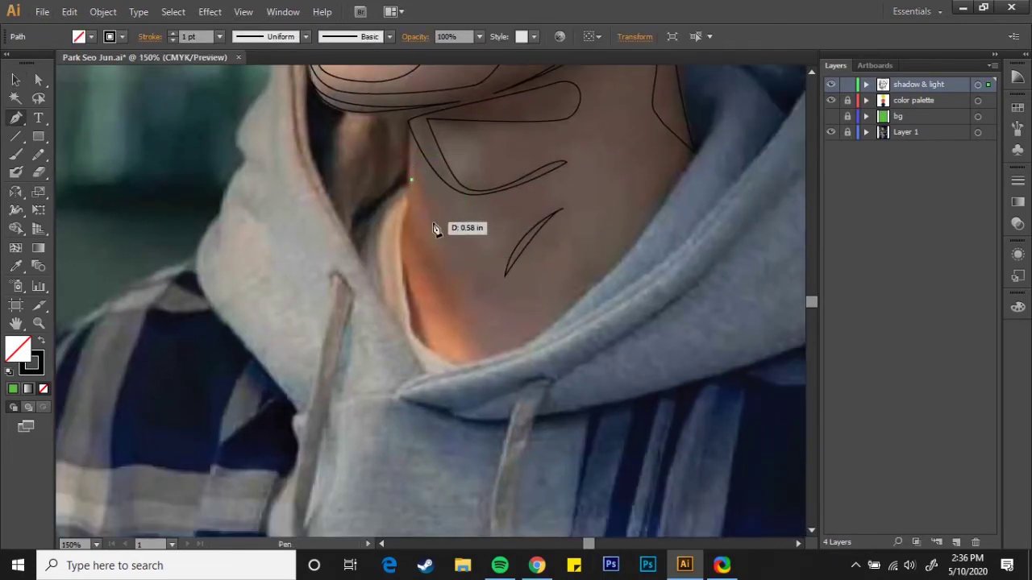
left_click(479, 259)
left_click(408, 156)
key("a")
key("ctrl+plus")
key("ctrl+plus")
key("ctrl+plus")
left_click_drag(464, 257, 456, 196)
left_click(548, 258)
key("ctrl+minus")
Sharpen the sliver's top point and reshape the crescent's curve.
key("ctrl+minus")
key("ctrl+minus")
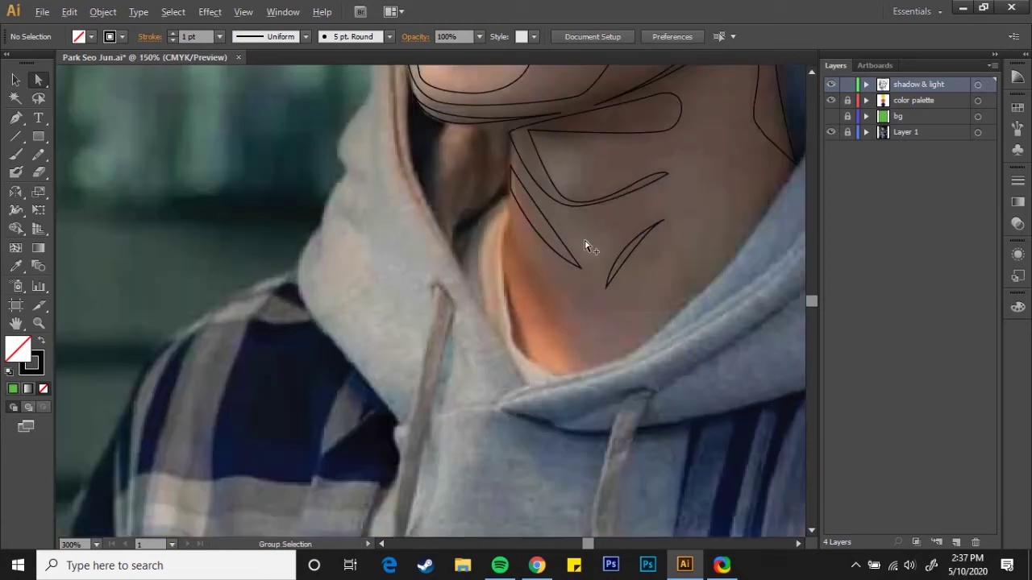
left_click(548, 229)
left_click(500, 212)
left_click_drag(511, 173, 509, 184)
key("ctrl+plus")
key("ctrl+plus")
key("ctrl+plus")
left_click_drag(572, 172, 570, 166)
left_click(733, 246)
left_click(666, 338)
left_click_drag(636, 362, 702, 307)
left_click(788, 229)
key("ctrl+minus")
key("ctrl+minus")
key("ctrl+minus")
On Layer 1, start a shading outline down the neck's left edge.
left_click(906, 131)
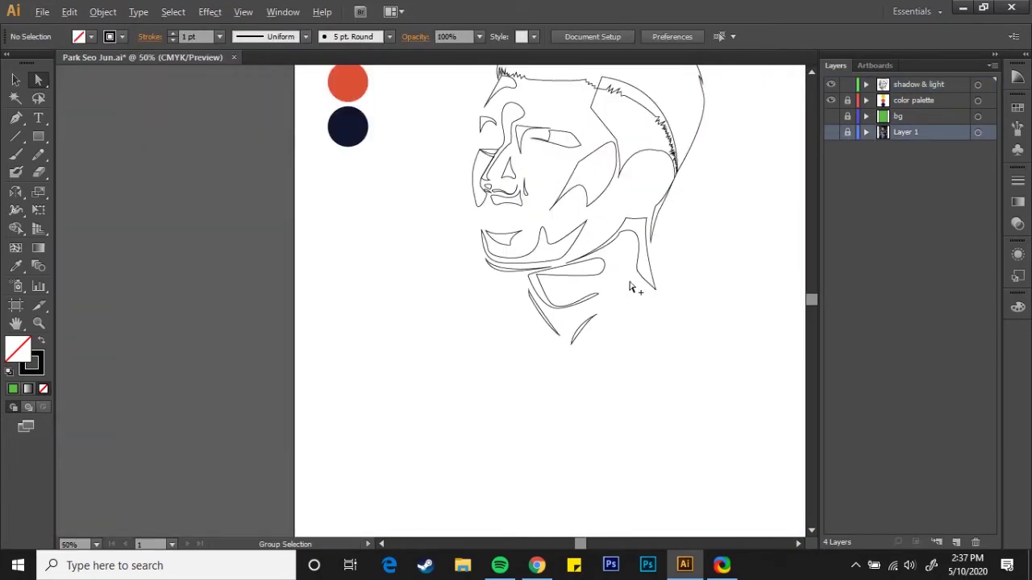
scroll(523, 349, "up", 5)
key("p")
left_click_drag(521, 80, 525, 173)
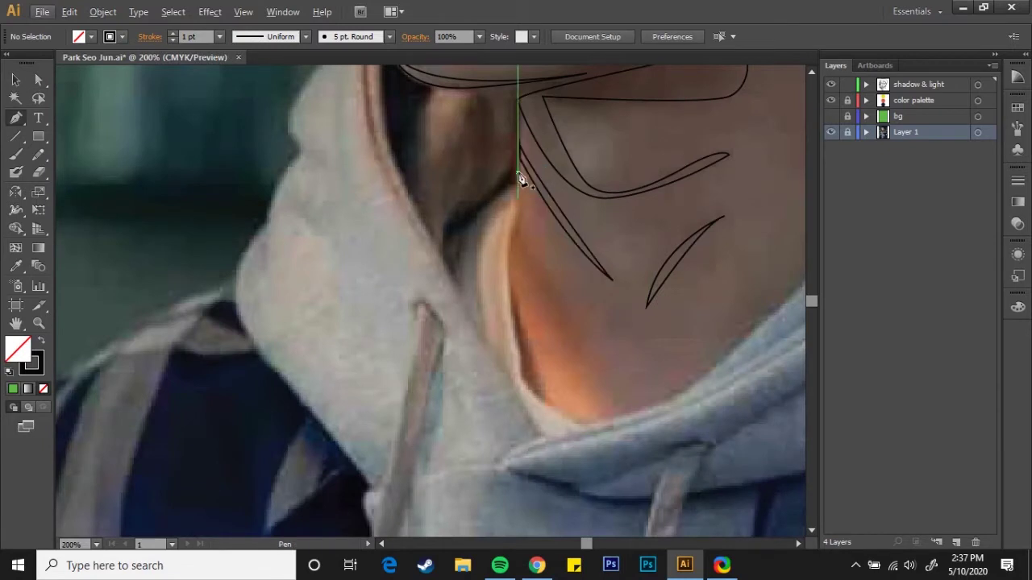
scroll(525, 185, "up", 1)
scroll(513, 161, "down", 2)
left_click_drag(529, 233, 524, 269)
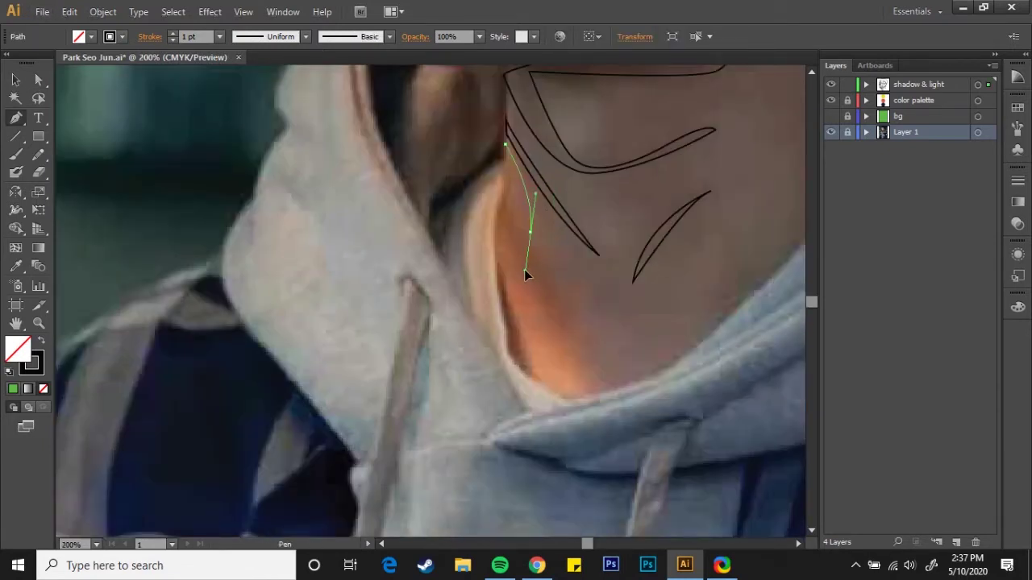
left_click_drag(587, 287, 564, 335)
left_click_drag(610, 392, 593, 409)
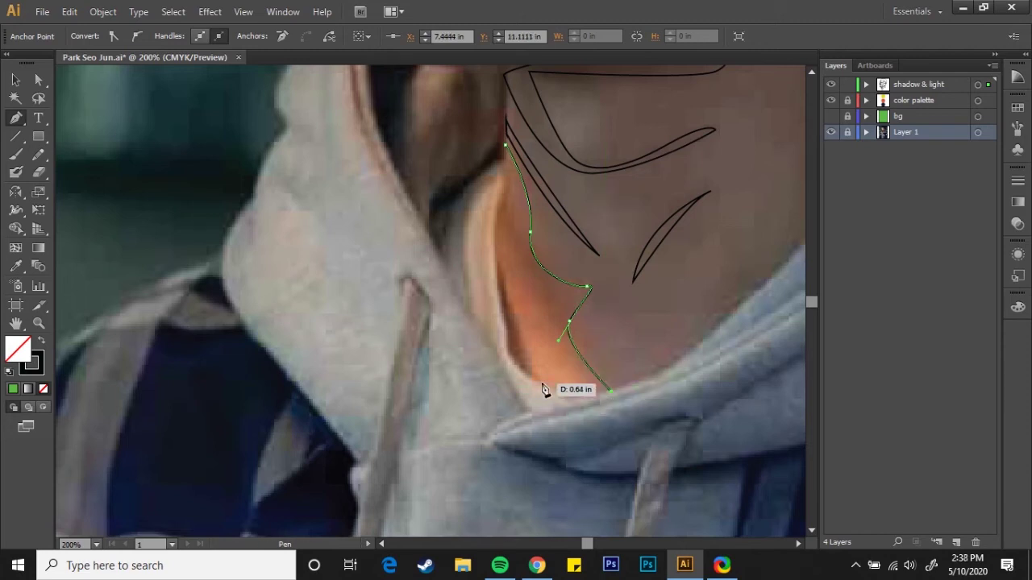
Run the outline along the hoodie collar and back up the neck to close it.
left_click_drag(527, 378, 501, 348)
left_click_drag(500, 268, 514, 357)
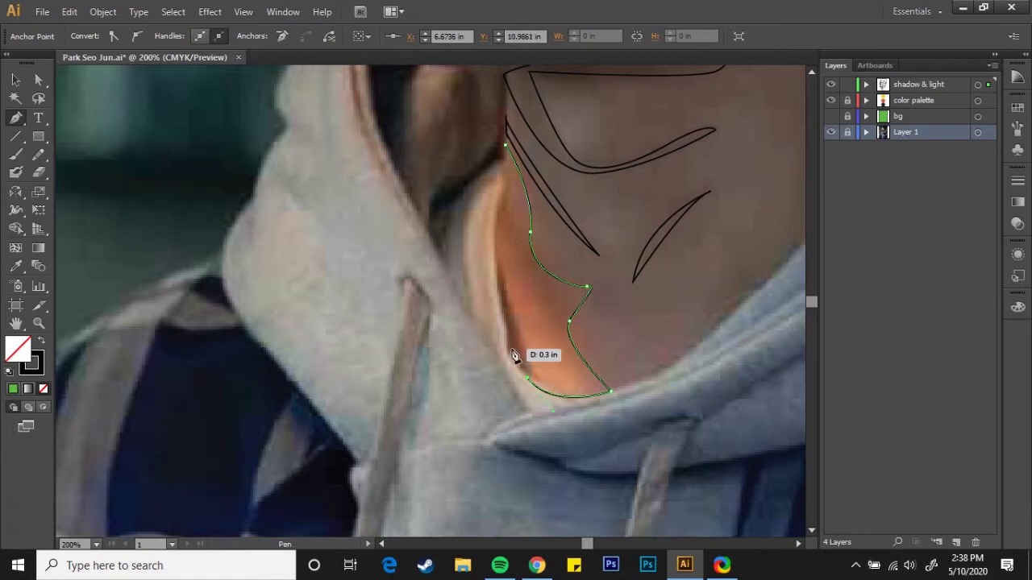
left_click_drag(502, 322, 508, 196)
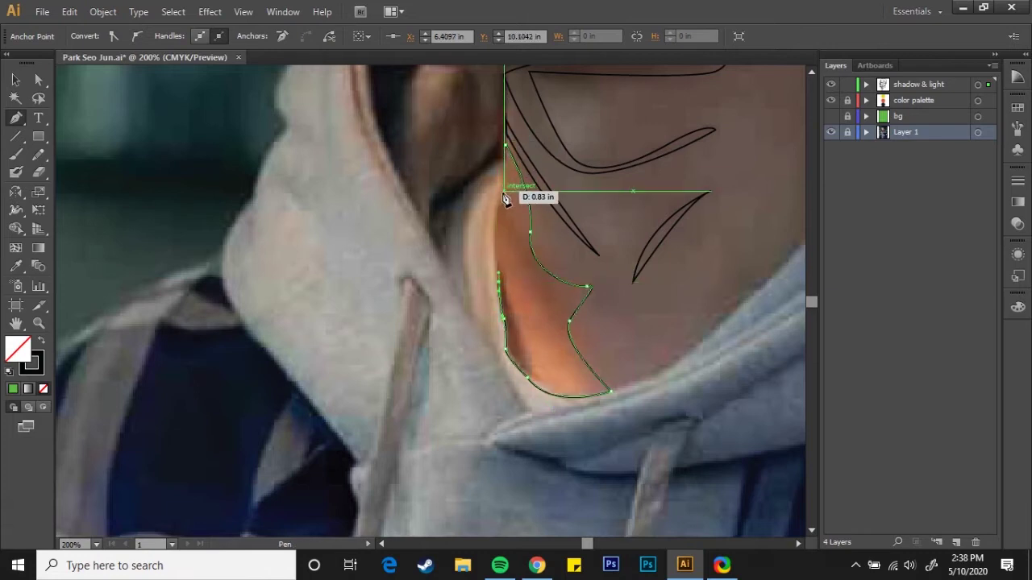
key("v")
left_click(655, 325)
key("ctrl+minus")
key("ctrl+minus")
key("ctrl+minus")
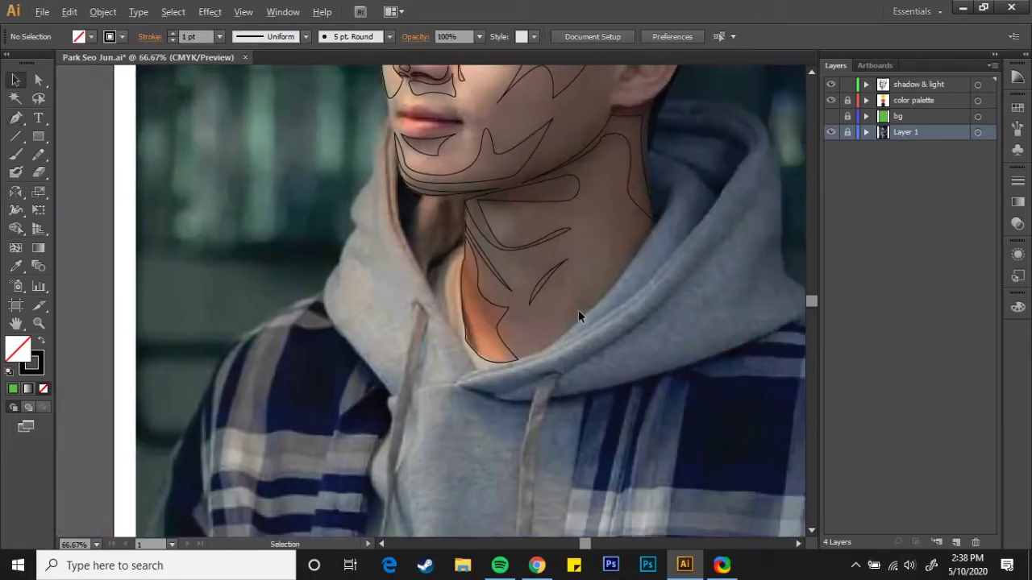
key("ctrl+minus")
Toggle the reference photo to check the lines and sketch a curve along the hood.
left_click(831, 131)
left_click(830, 131)
scroll(593, 314, "up", 3)
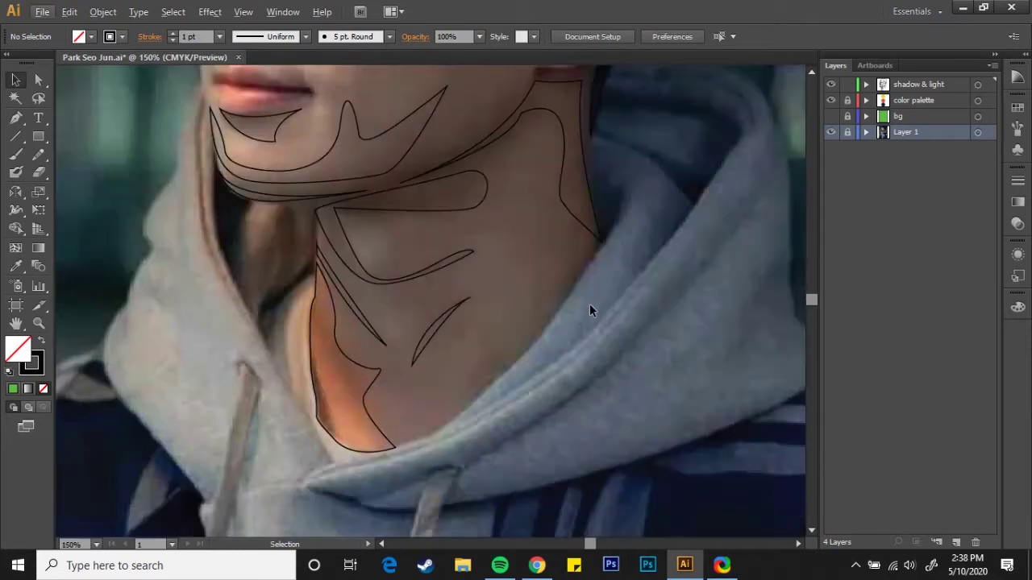
left_click_drag(454, 417, 508, 393)
left_click(586, 262)
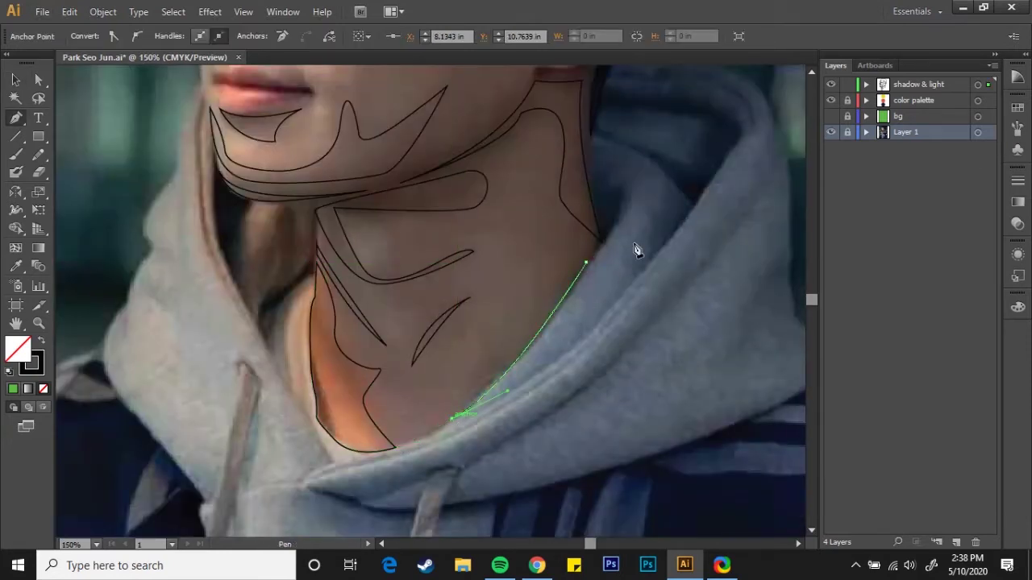
key("v")
left_click(650, 314)
key("ctrl+minus")
key("ctrl+minus")
key("ctrl+minus")
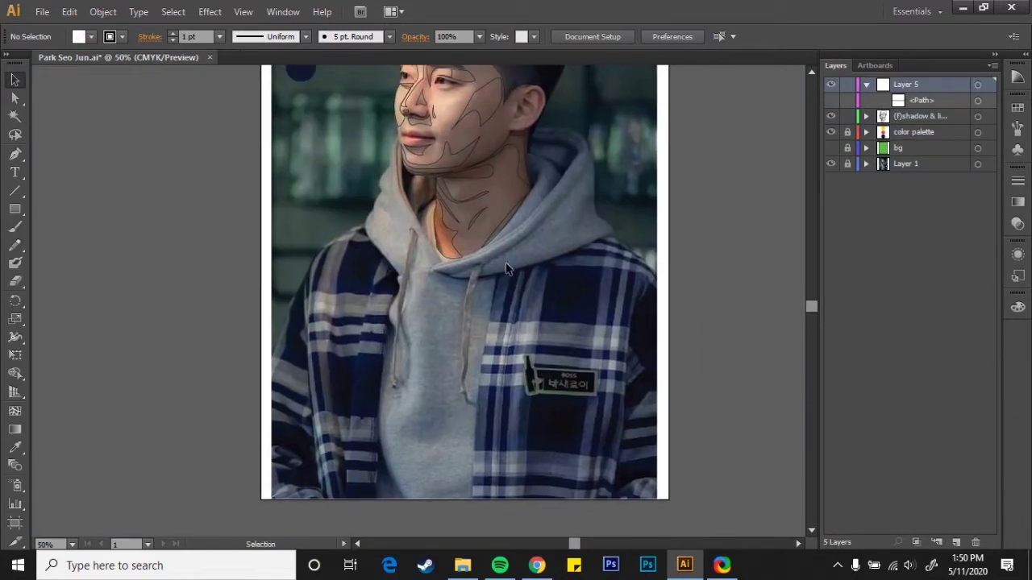
Start an unfilled path down the hood's left inner edge to the neckline corner.
scroll(506, 269, "up", 2)
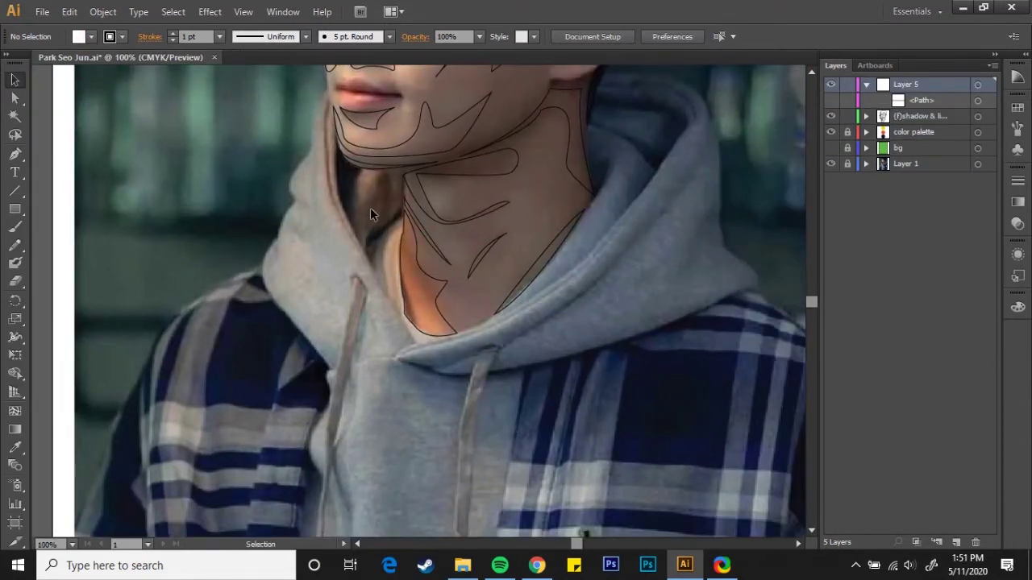
scroll(369, 205, "left", 3)
scroll(449, 164, "up", 1)
left_click(446, 129)
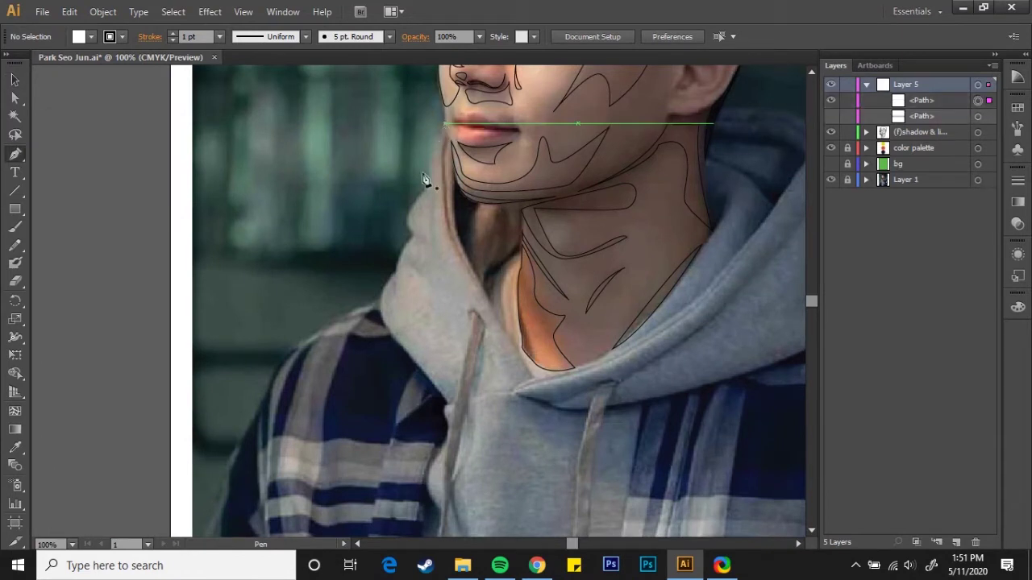
left_click(433, 219)
key("/")
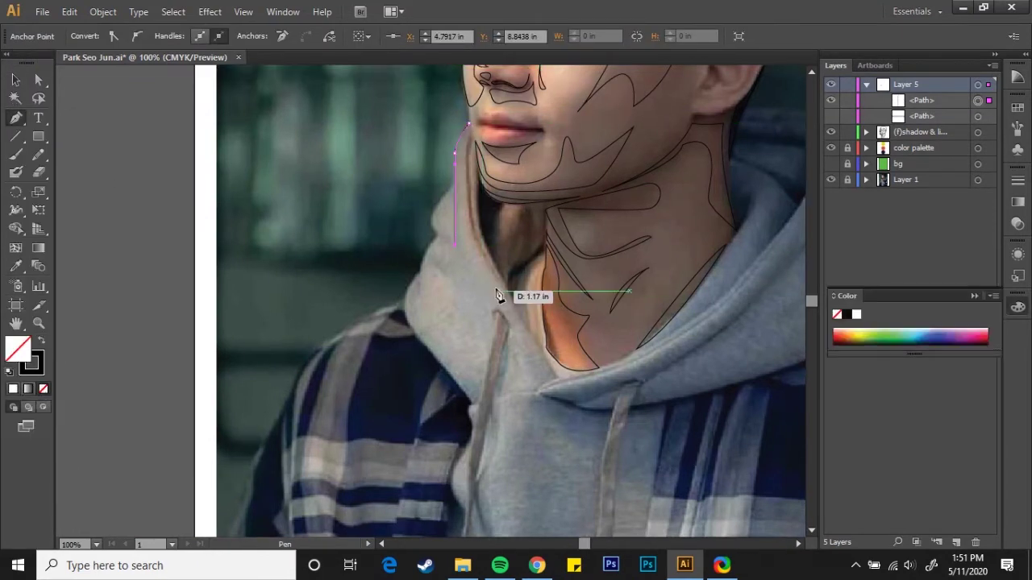
left_click(468, 125)
left_click(494, 313)
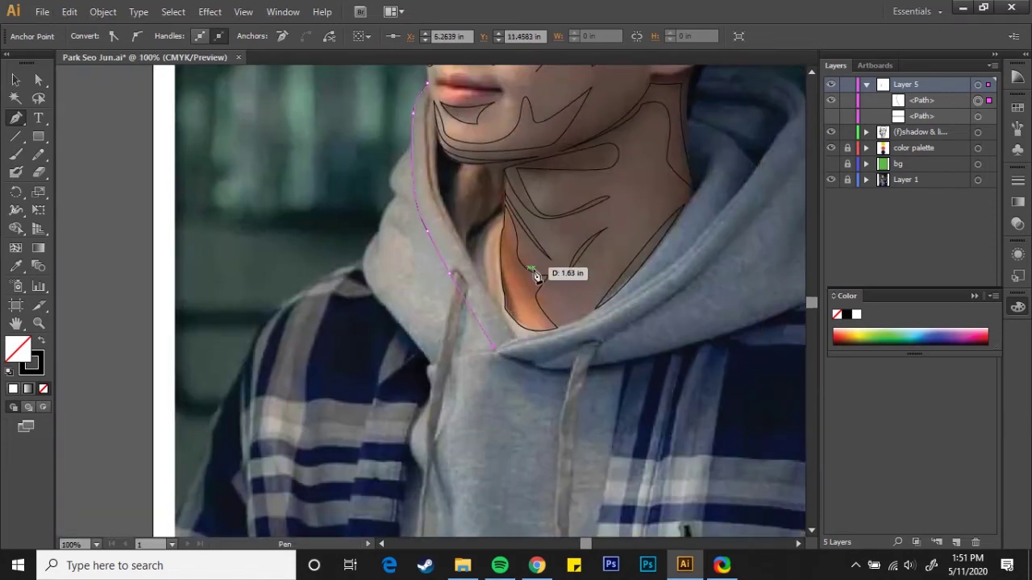
scroll(500, 358, "up", 1)
left_click(524, 335)
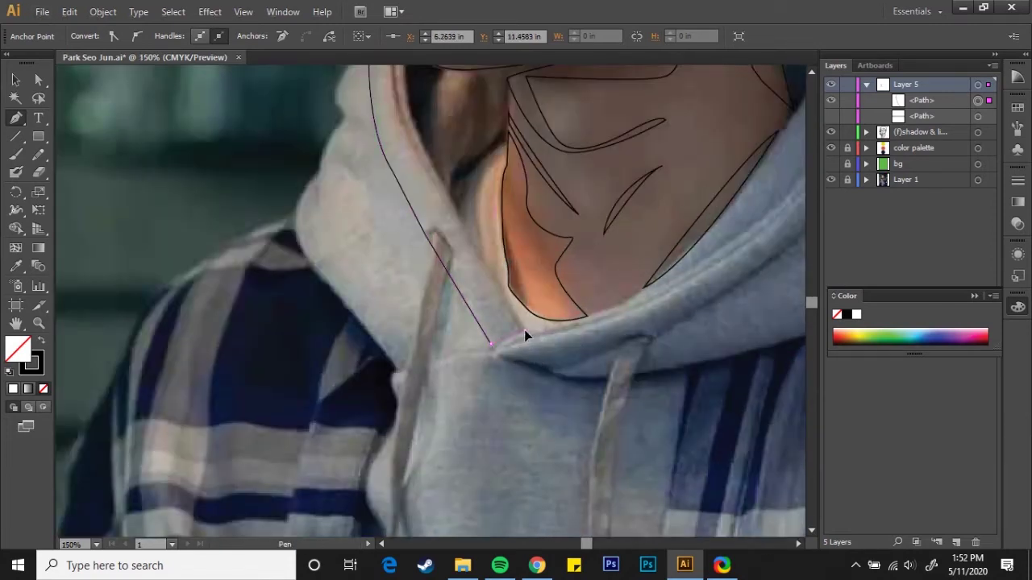
Bring the hood-edge outline back up beside the chin and close it.
scroll(456, 214, "down", 1)
left_click(434, 167)
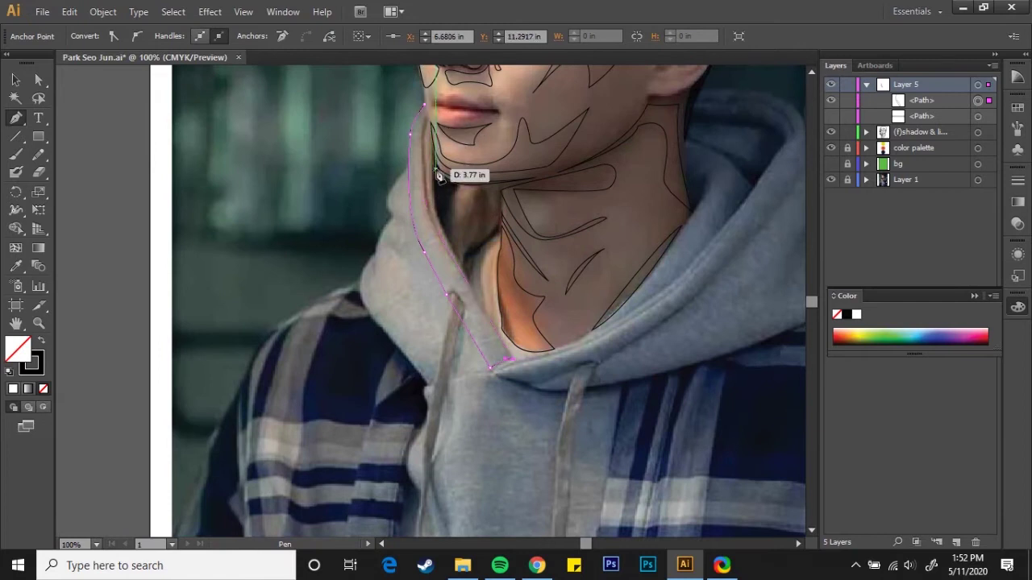
scroll(438, 168, "up", 1)
left_click(434, 214)
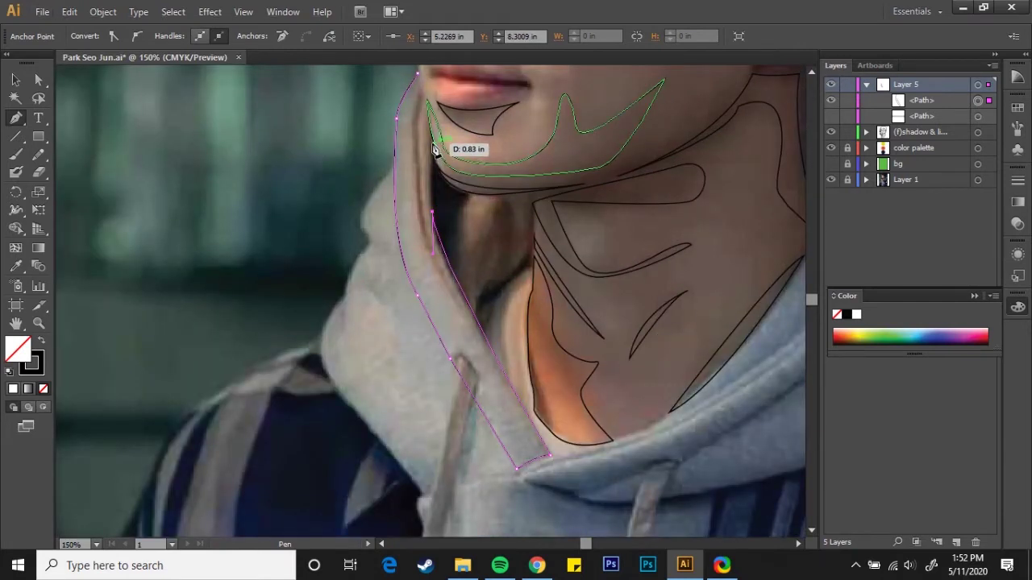
scroll(439, 145, "up", 1)
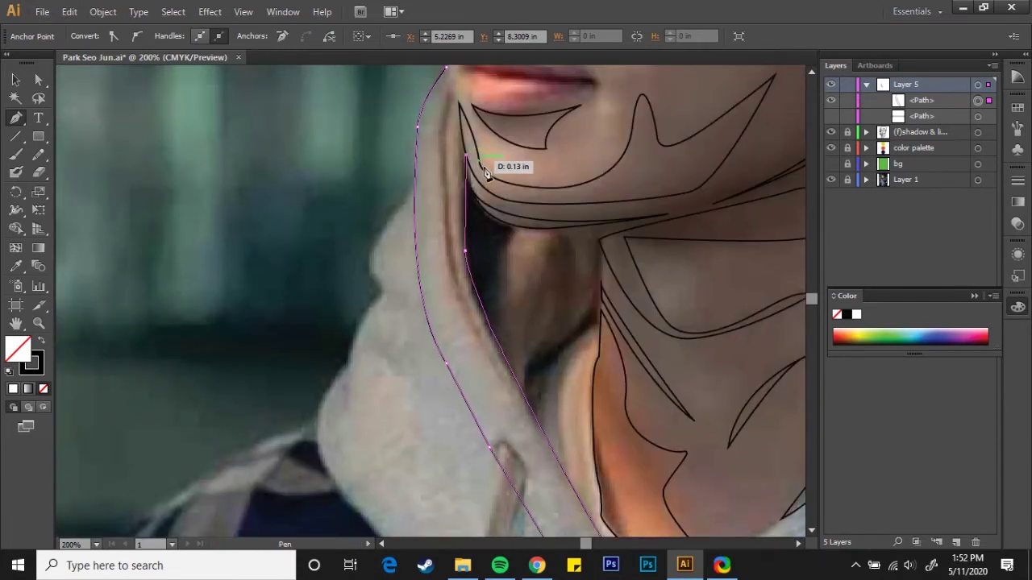
scroll(516, 172, "up", 1)
scroll(534, 169, "down", 1)
scroll(542, 201, "down", 3)
scroll(556, 266, "down", 2)
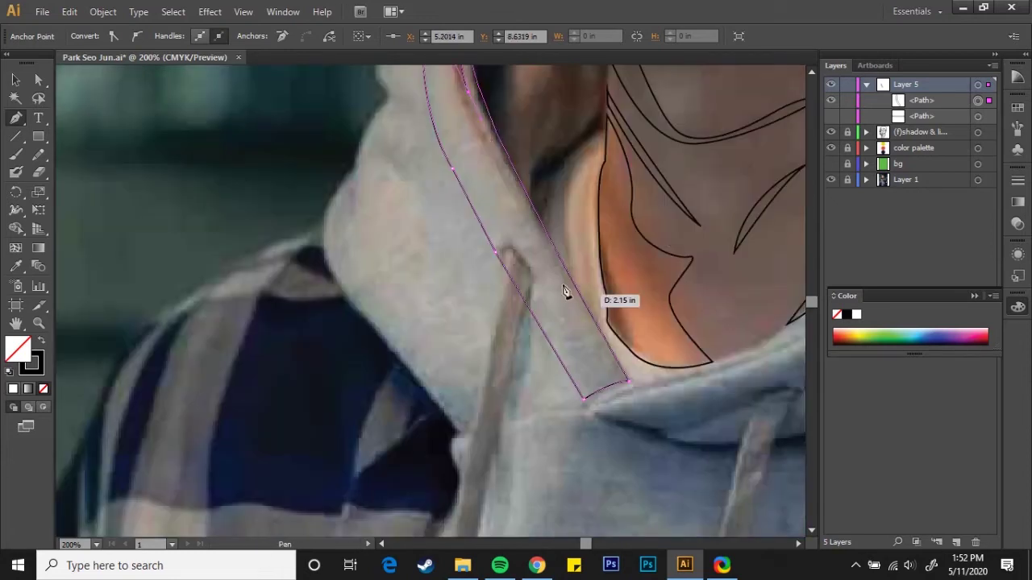
scroll(565, 292, "up", 2)
scroll(548, 241, "up", 2)
left_click(507, 86)
scroll(508, 89, "up", 1)
left_click(513, 144)
key("v")
key("ctrl+minus")
scroll(629, 300, "down", 2)
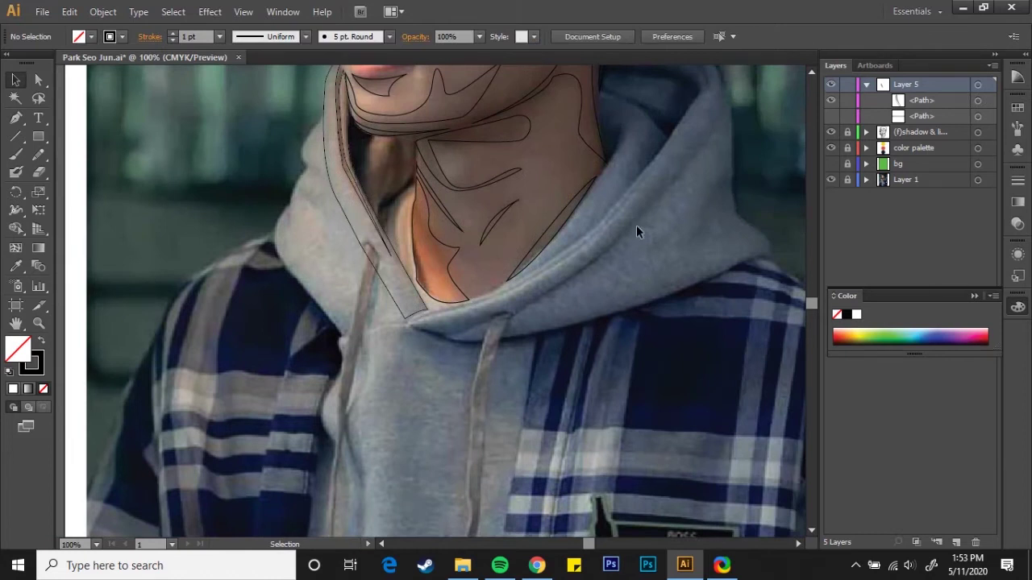
scroll(587, 320, "up", 2)
scroll(418, 356, "down", 1)
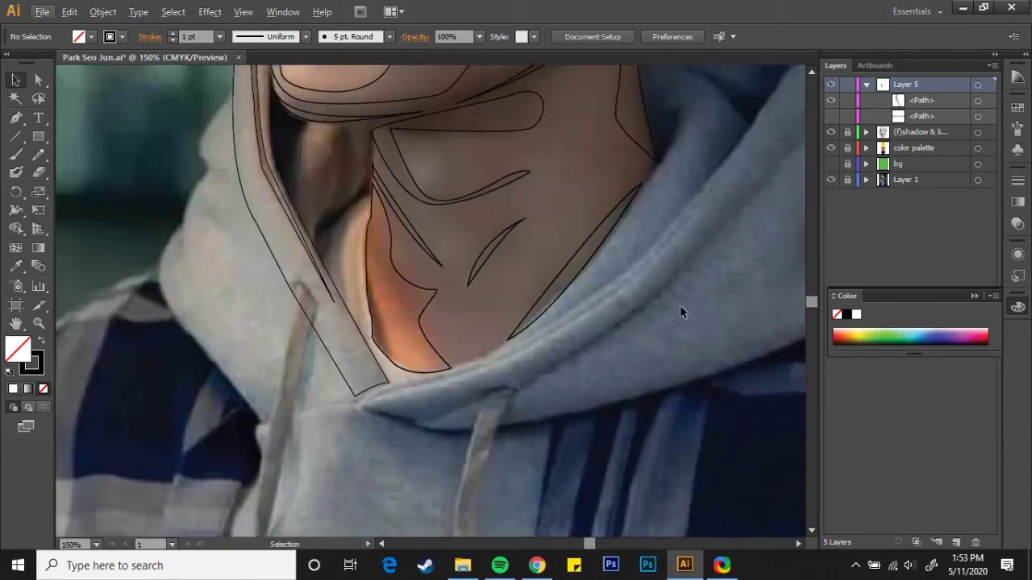
Draw a curved path along the hood's bottom fold at the neckline.
left_click_drag(680, 312, 489, 368)
key("p")
left_click(249, 446)
left_click_drag(362, 444, 429, 410)
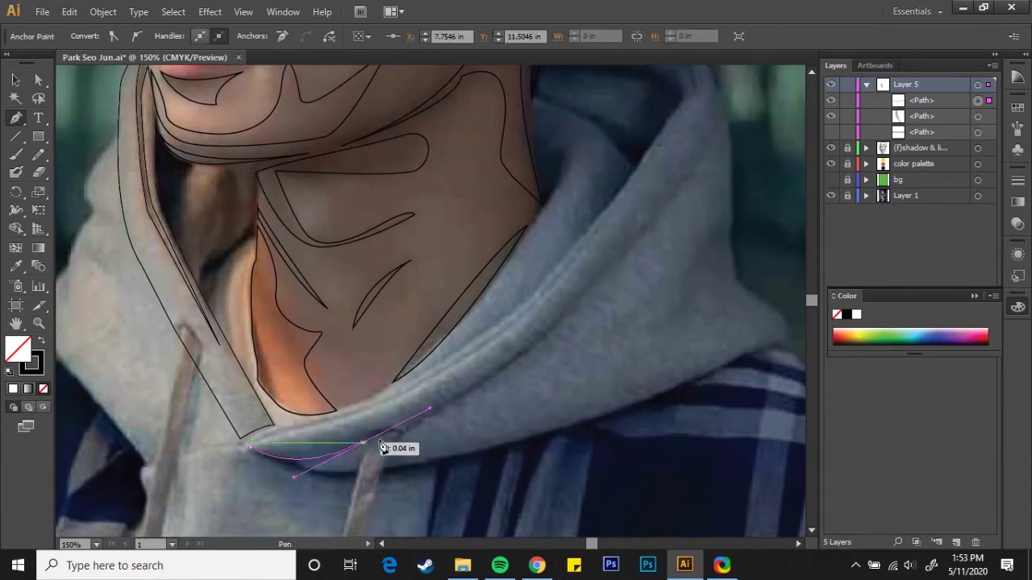
mouse_move(564, 282)
left_mouse_down()
mouse_move(545, 316)
mouse_move(623, 242)
mouse_move(573, 317)
mouse_move(662, 189)
left_mouse_up()
left_click_drag(377, 368, 188, 411)
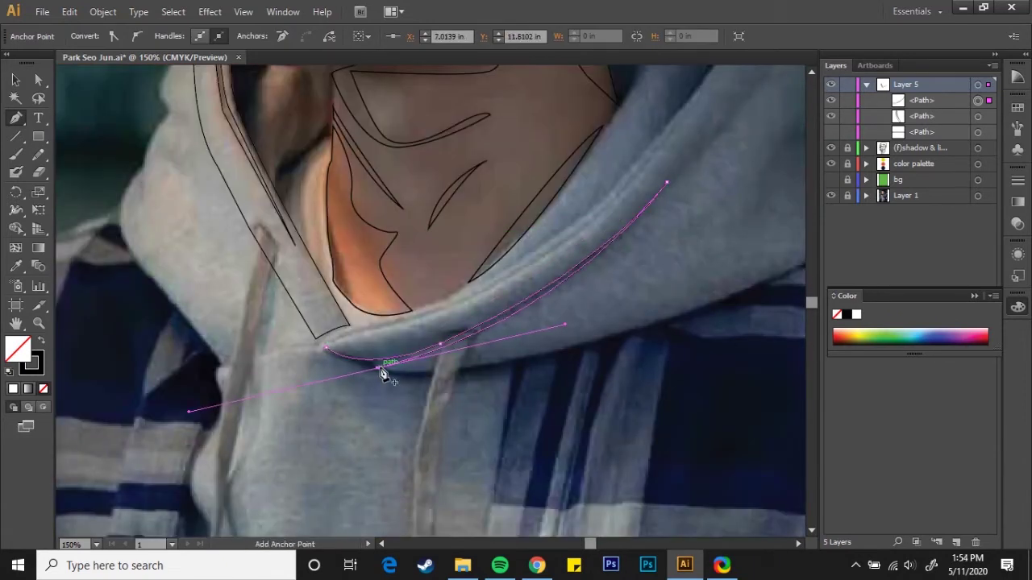
left_click(330, 355)
Trace a curved outline from the neckline corner up the hood's right edge.
left_click_drag(461, 300, 601, 321)
left_click(208, 447)
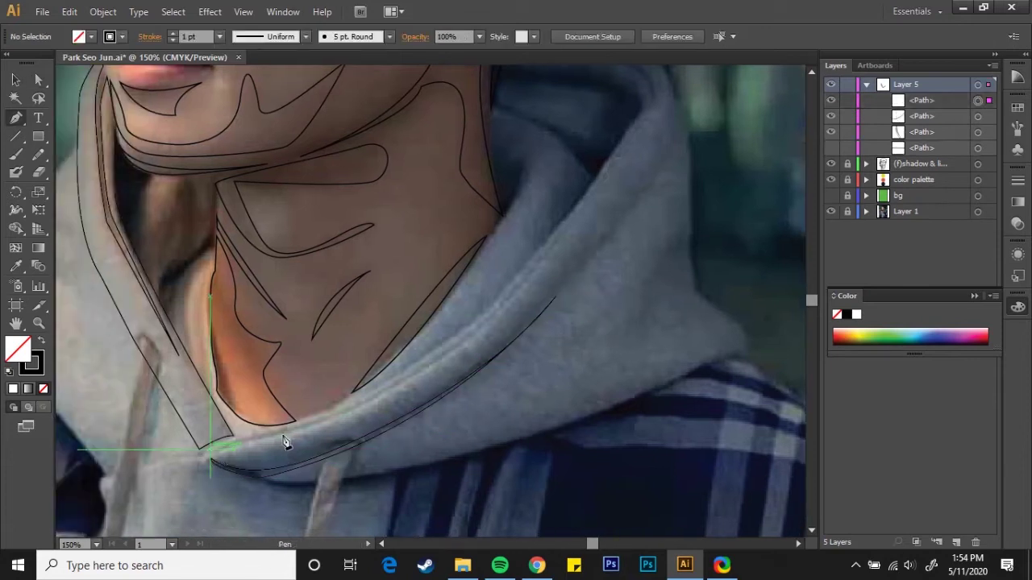
left_click(294, 420)
mouse_move(341, 305)
left_mouse_down()
mouse_move(493, 304)
mouse_move(527, 269)
left_mouse_up()
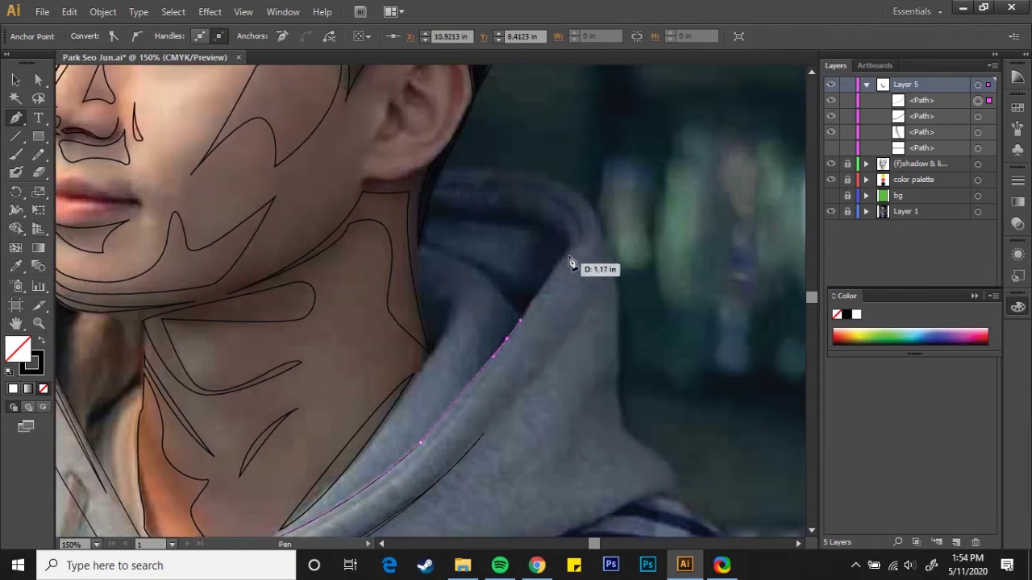
left_click(569, 246)
left_click(450, 166)
left_click_drag(442, 169, 299, 168)
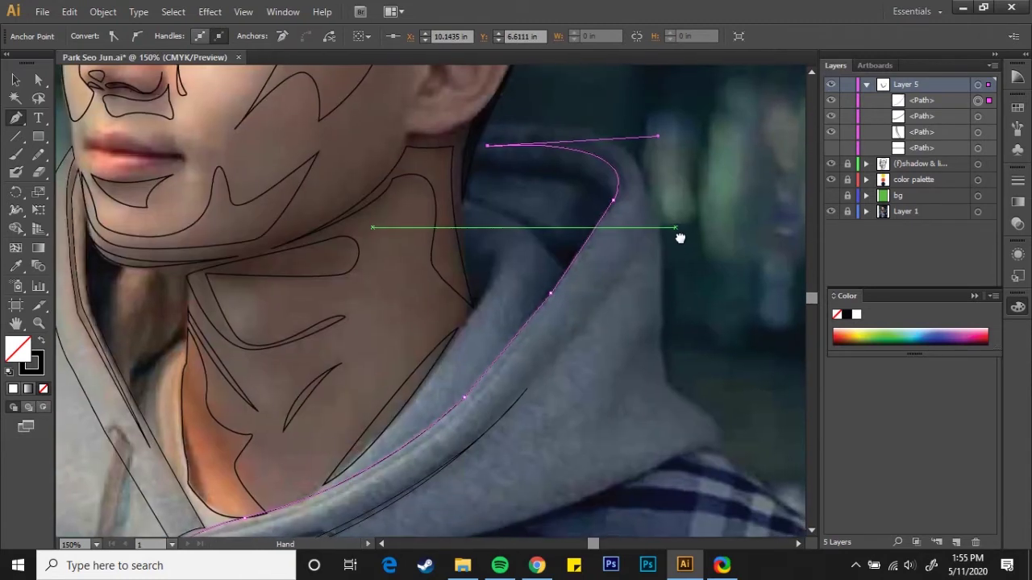
mouse_move(678, 246)
left_mouse_down()
mouse_move(584, 145)
mouse_move(585, 201)
left_mouse_up()
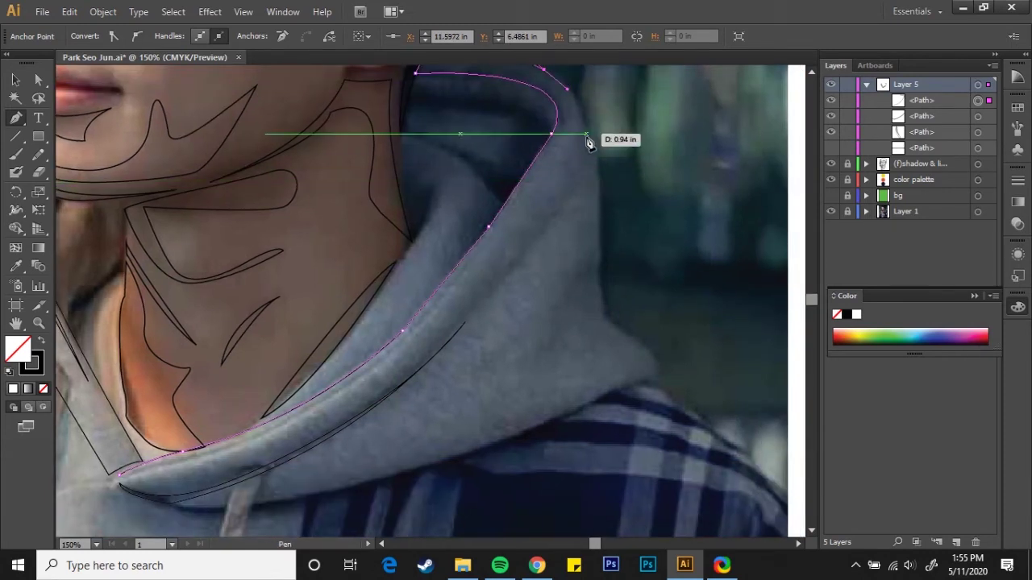
left_click_drag(584, 202, 604, 134)
Zoom out, frame the hood, and select both hood outline paths to check them.
key("ctrl+minus")
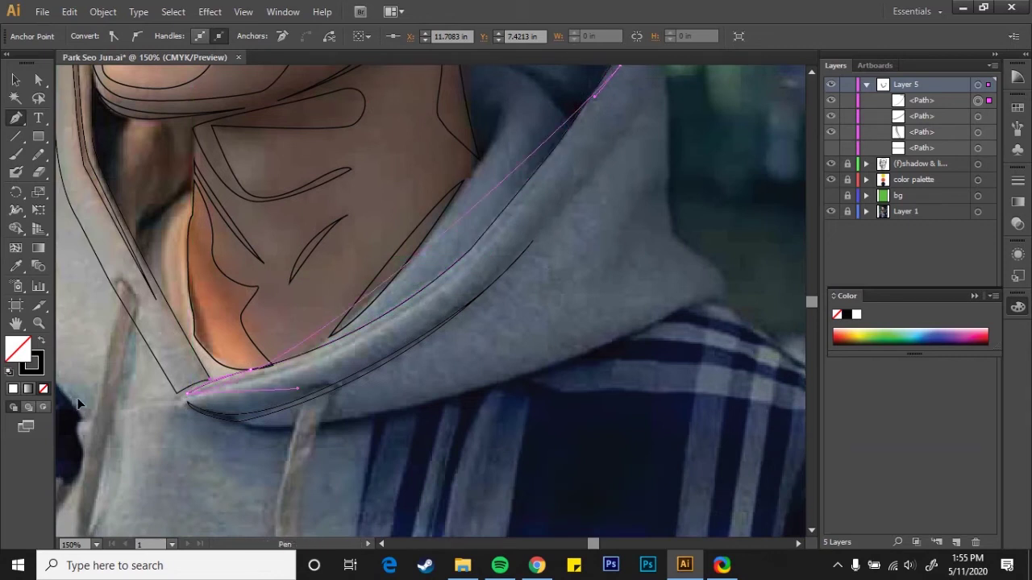
key("ctrl+minus")
key("ctrl+plus")
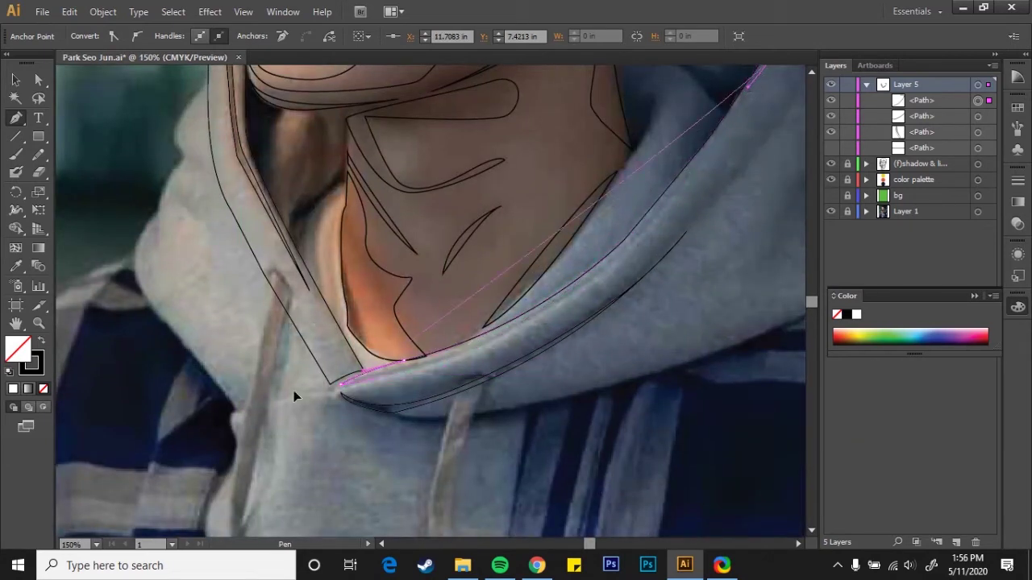
left_click_drag(172, 428, 556, 357)
key("v")
left_click(663, 315)
left_click(576, 288)
left_click_drag(691, 281, 225, 119)
left_click(225, 119)
Zoom in on the hood's right side and draw a closed fold line there.
key("ctrl+plus")
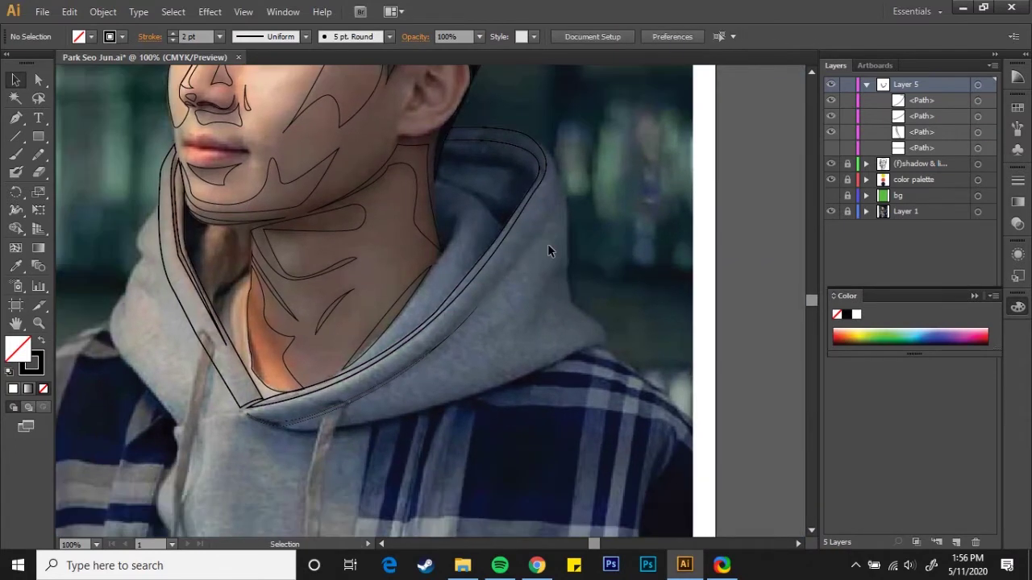
left_click_drag(547, 243, 592, 269)
key("p")
left_click_drag(556, 157, 522, 258)
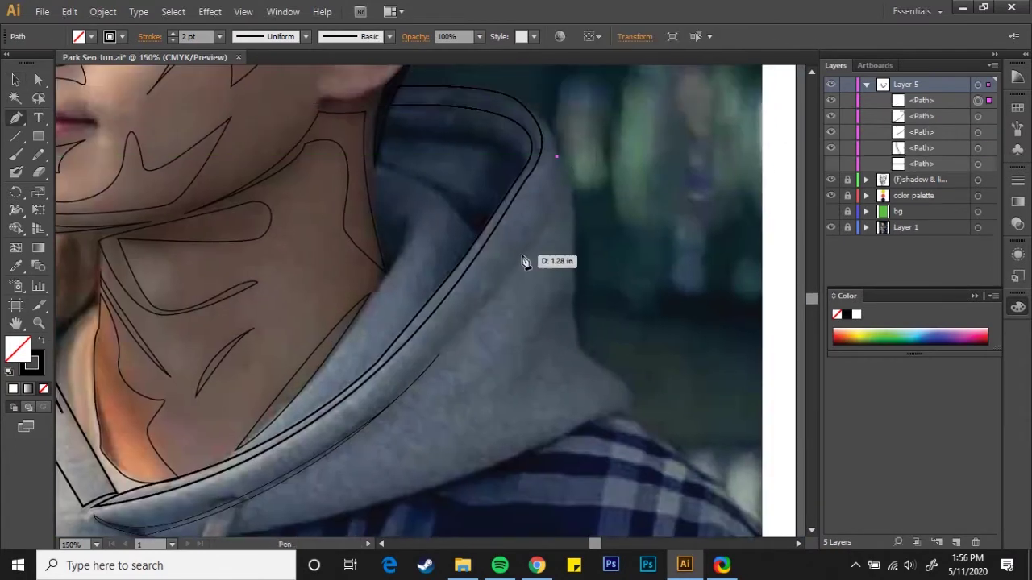
left_click(557, 156)
key("v")
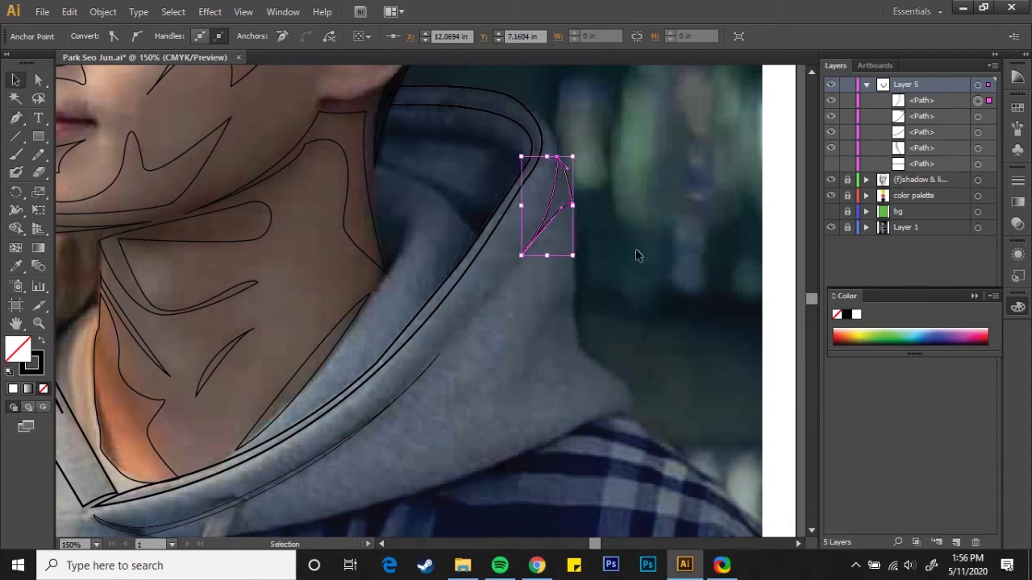
scroll(635, 255, "down", 2)
Draw a second curved fold line running down the hood with a sharp corner.
key("p")
left_click(584, 181)
left_click_drag(524, 282, 478, 319)
left_click(524, 283)
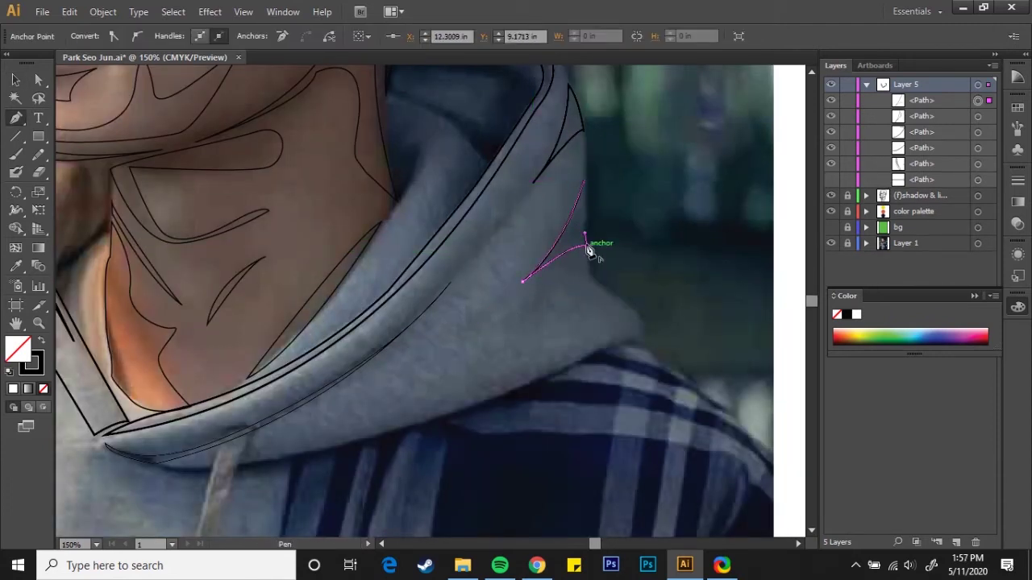
scroll(589, 251, "up", 2)
left_click_drag(553, 233, 604, 233)
key("ctrl+1")
key("v")
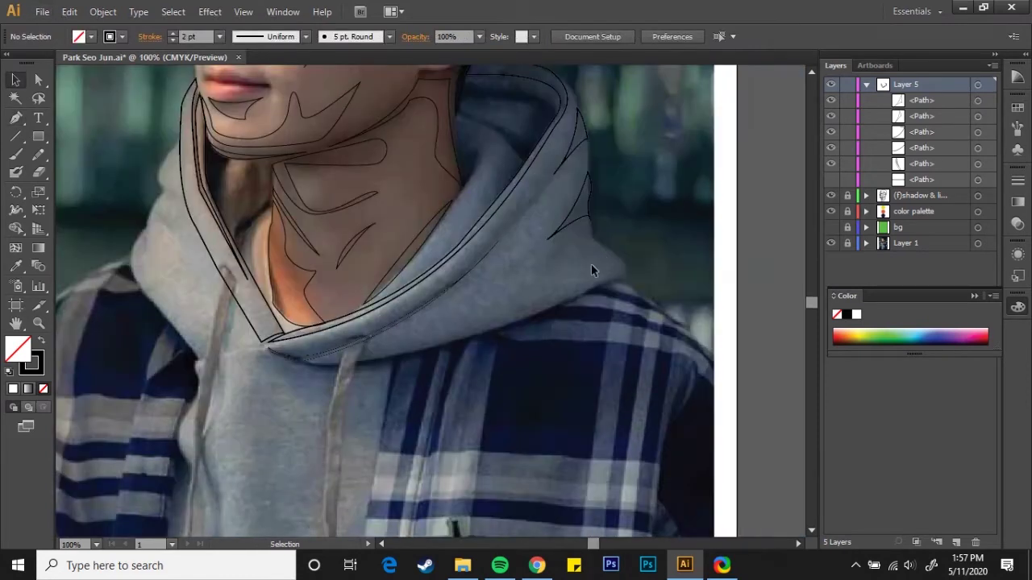
scroll(576, 275, "up", 2)
Redraw a crease line across the hood, removing the botched attempt and extra point.
key("p")
left_click(591, 214)
mouse_move(457, 269)
left_mouse_down()
mouse_move(483, 278)
mouse_move(598, 230)
mouse_move(617, 175)
left_mouse_up()
key("Delete")
left_click(577, 194)
scroll(599, 224, "down", 2)
key("ctrl+z")
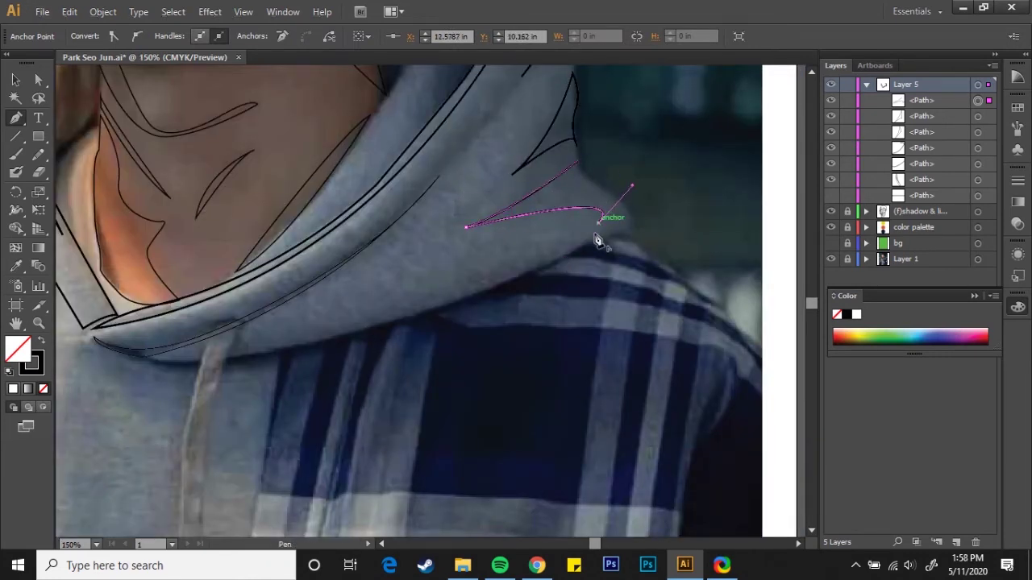
key("v")
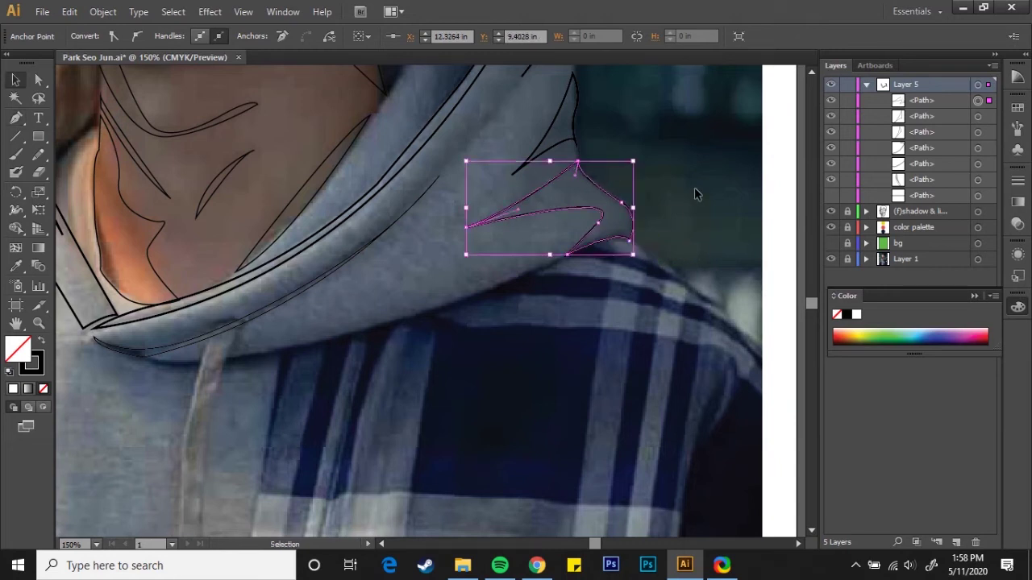
left_click(694, 187)
scroll(694, 187, "down", 3)
scroll(631, 283, "up", 3)
Hide and re-show the reference photo layer to check the traced lines.
key("p")
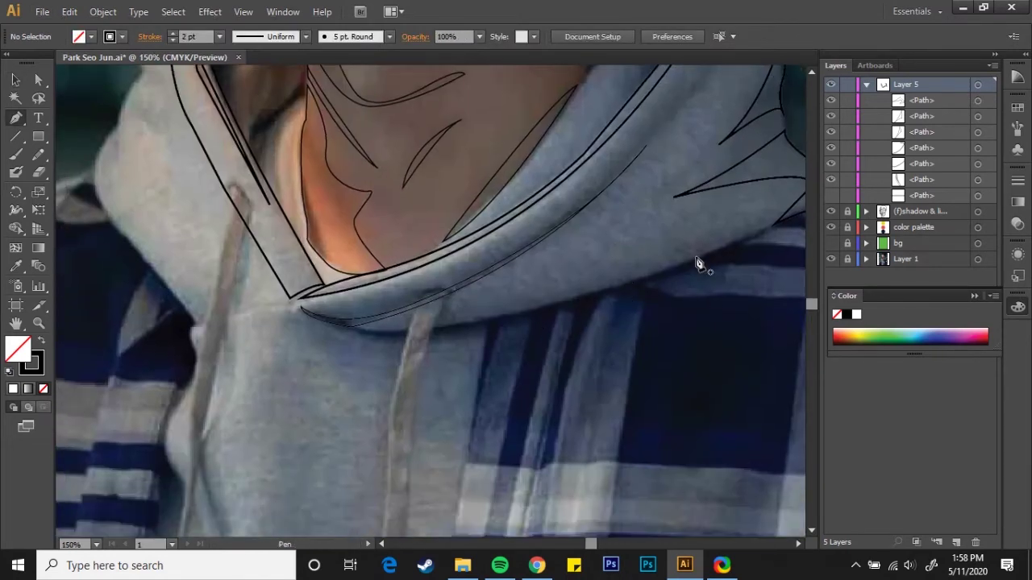
scroll(698, 266, "down", 3)
left_click(831, 259)
left_click(830, 259)
scroll(618, 269, "up", 3)
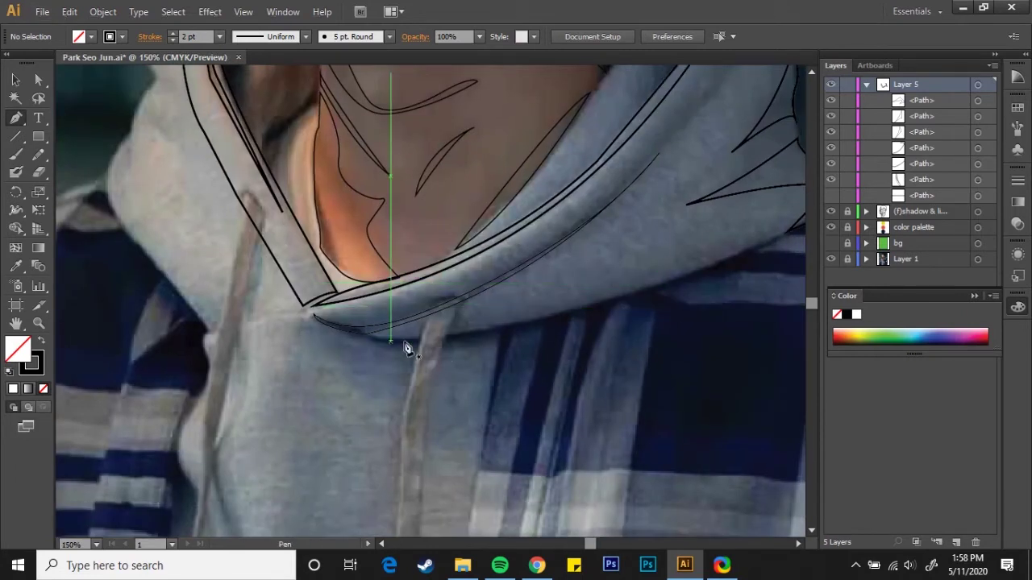
Trace a curved line along the hood's right fold.
left_click_drag(481, 347, 524, 325)
left_click(526, 307)
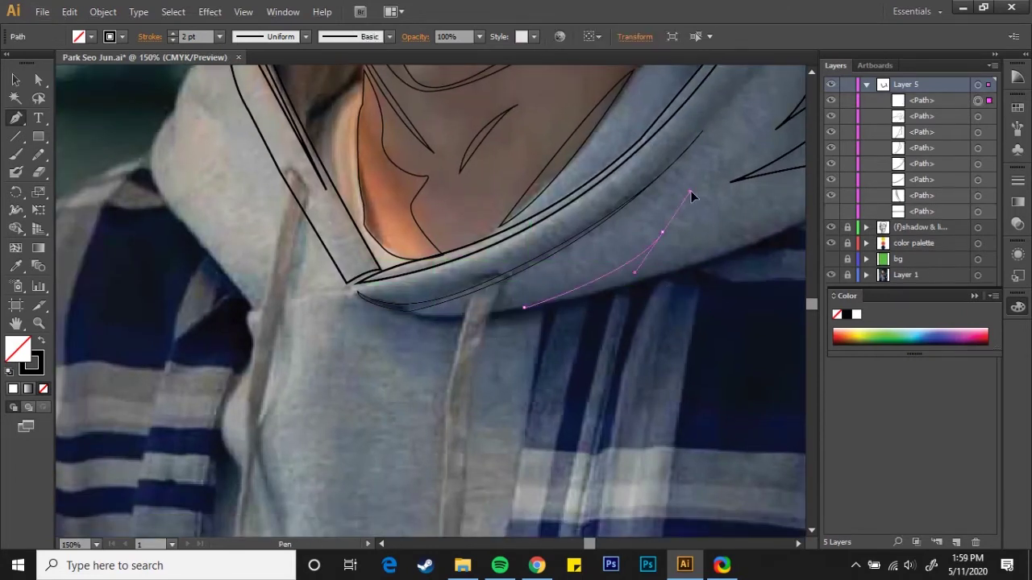
left_click_drag(661, 232, 627, 265)
left_click(640, 341, "ctrl")
scroll(475, 320, "left", 5)
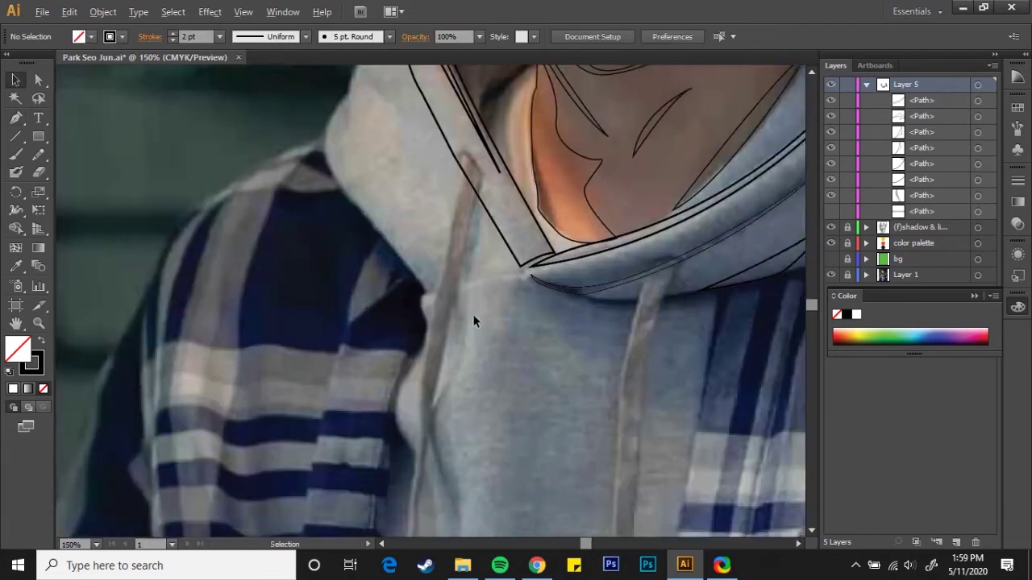
scroll(544, 320, "left", 3)
scroll(516, 300, "up", 4)
Draw a curved stroke down the hood's left edge.
key("p")
left_click(528, 131)
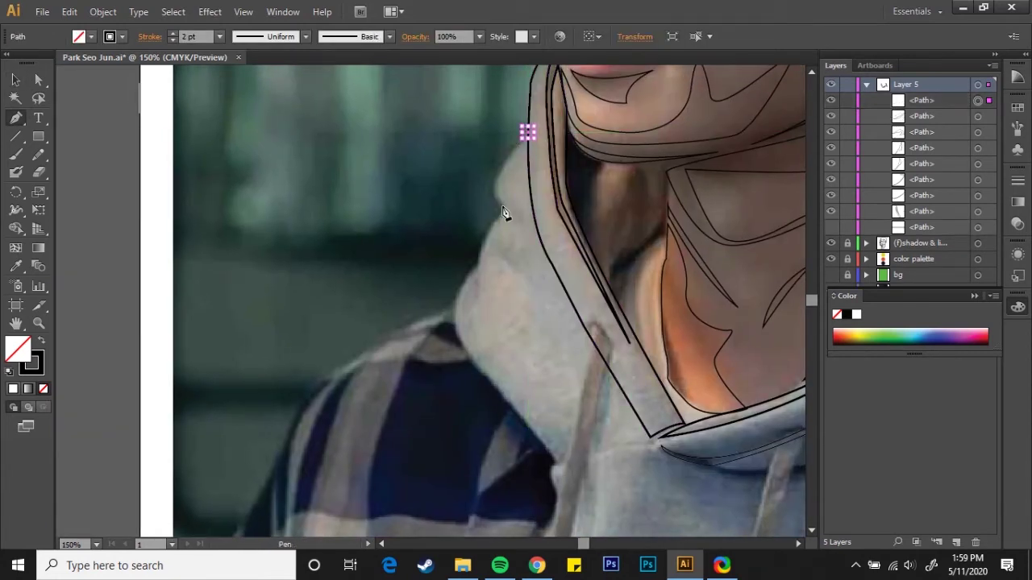
left_click_drag(515, 216, 535, 230)
left_click(527, 131)
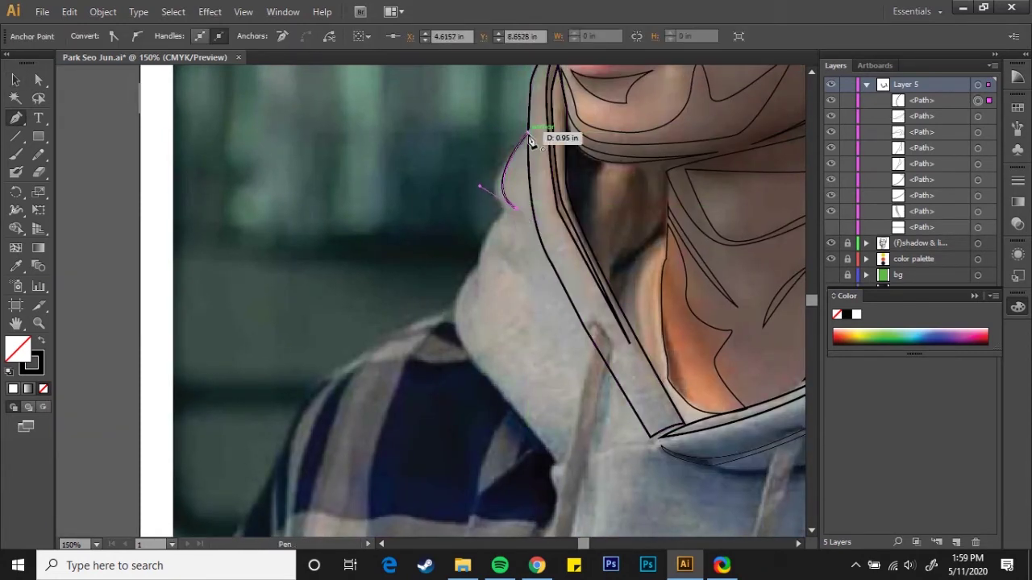
left_click(595, 131, "ctrl")
scroll(594, 131, "up", 2)
scroll(482, 283, "down", 2)
scroll(482, 283, "down", 2)
Add another curved stroke following the hood edge.
key("p")
left_click(526, 190)
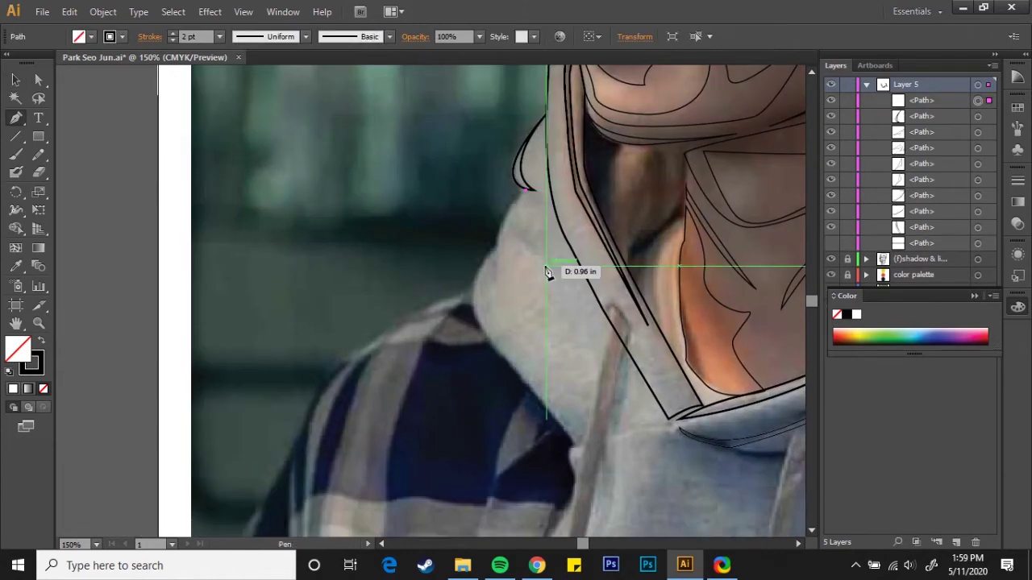
left_click_drag(547, 266, 565, 279)
left_click(447, 250, "ctrl")
scroll(447, 250, "down", 2)
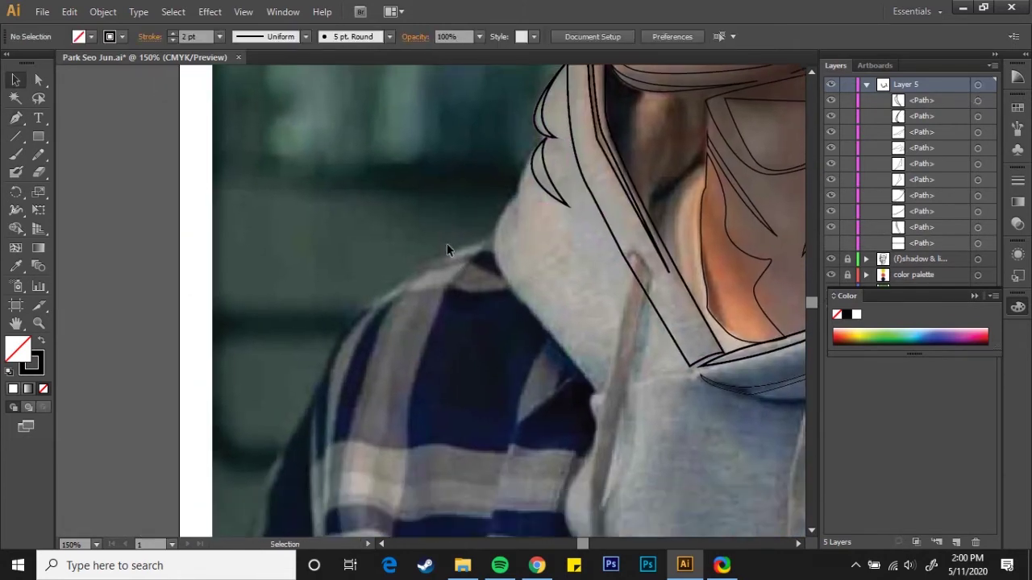
Trace the hood's outer edge down to the shoulder, then collapse the layer's path list.
left_click(520, 173)
left_click_drag(519, 242, 524, 257)
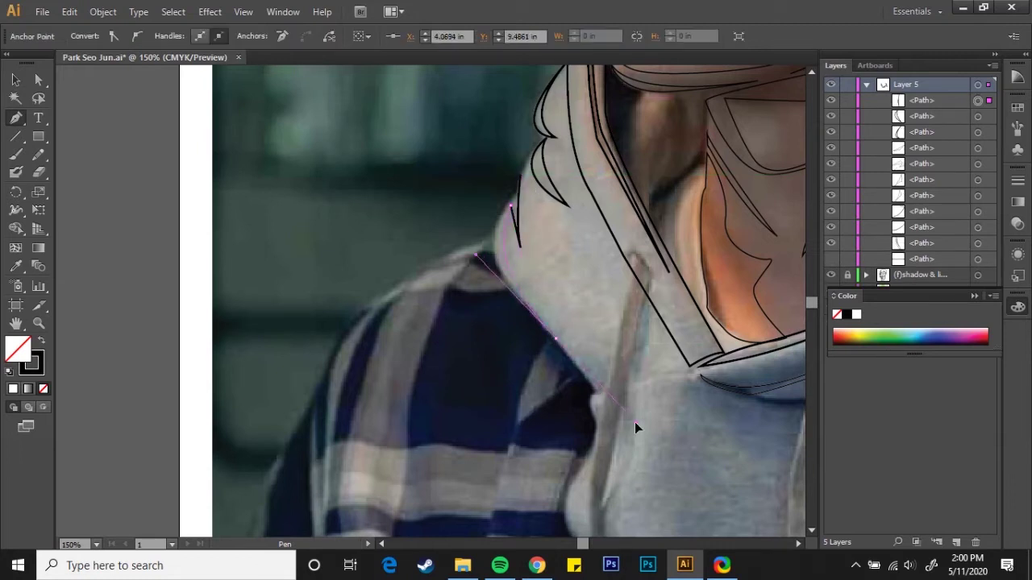
left_click_drag(497, 233, 518, 198)
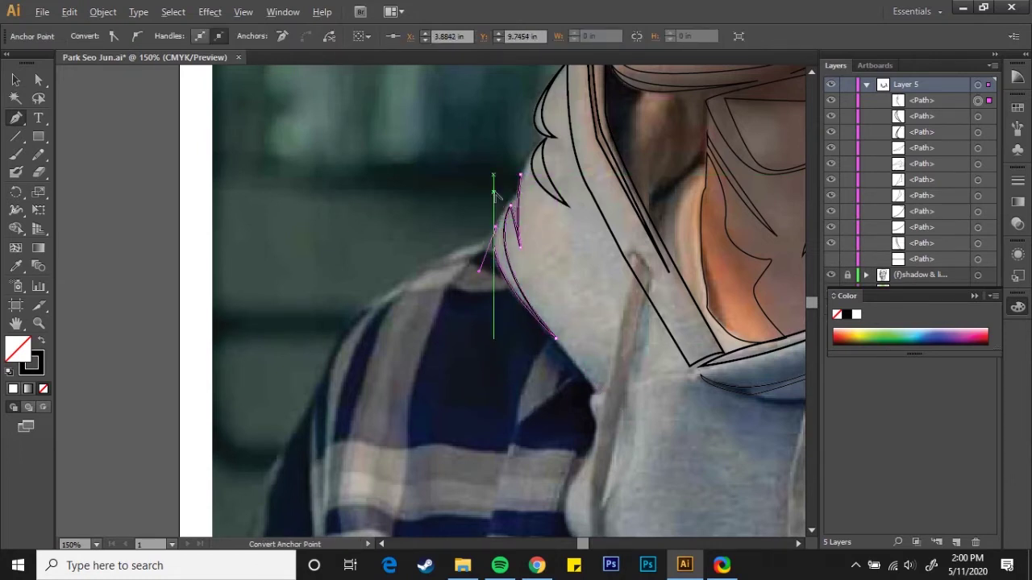
left_click(518, 274, "ctrl")
scroll(518, 274, "down", 2)
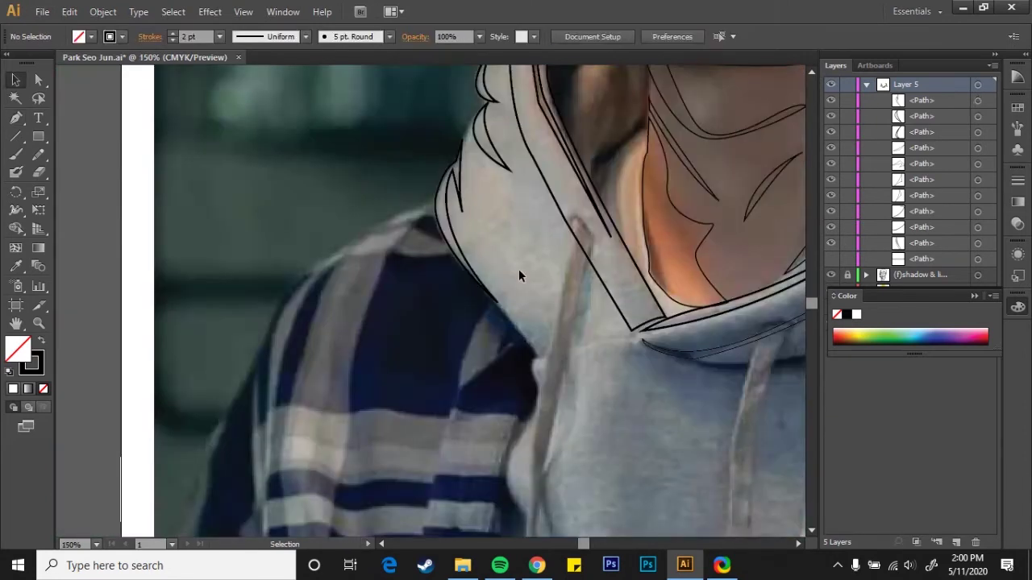
scroll(518, 268, "down", 2, "alt")
left_click(866, 84)
Draw a curve tracing the left side of the hoodie neckline to the collar.
scroll(483, 328, "up", 2, "alt")
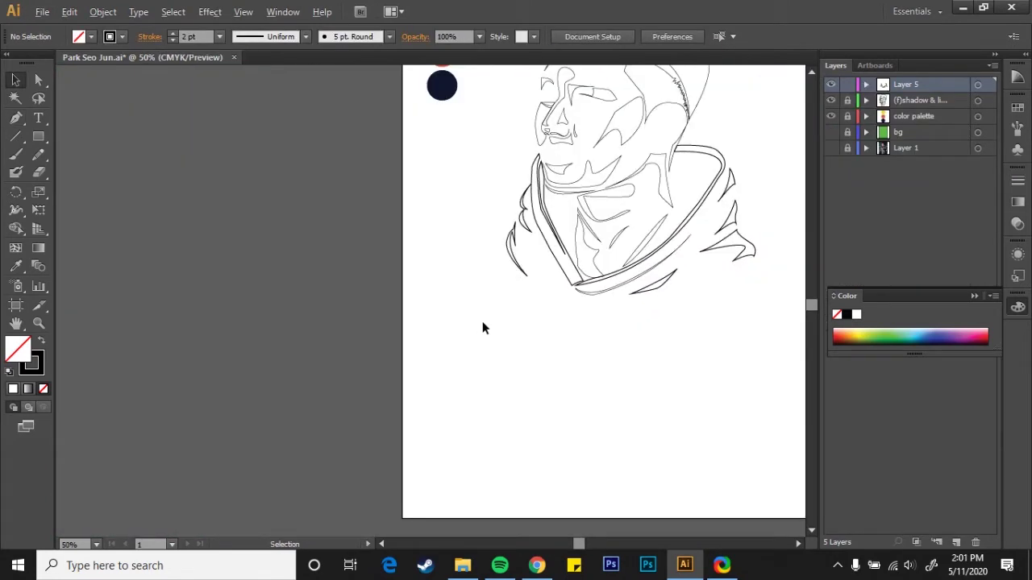
left_click_drag(612, 206, 562, 293)
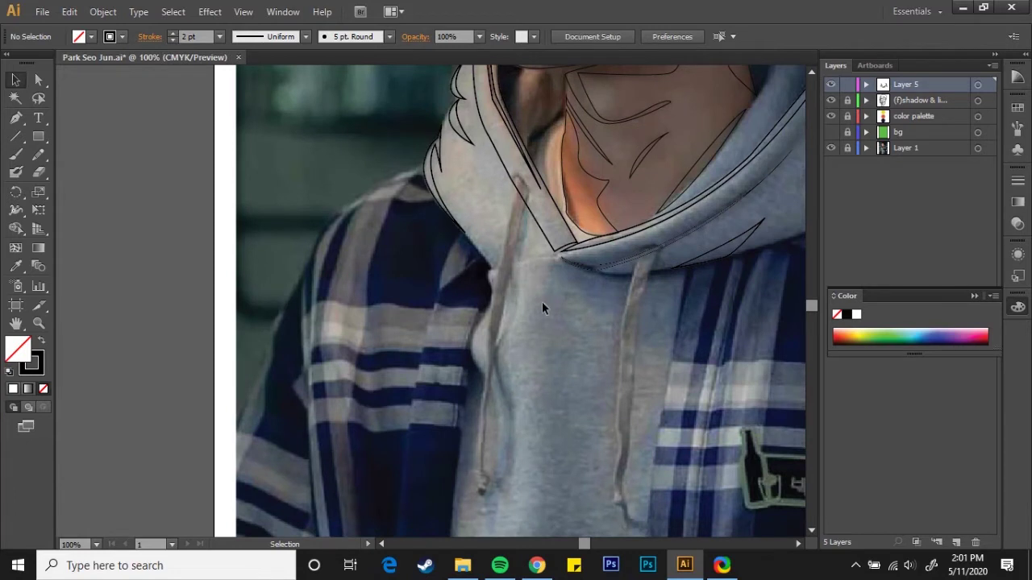
left_click_drag(490, 275, 520, 310)
left_click(555, 259)
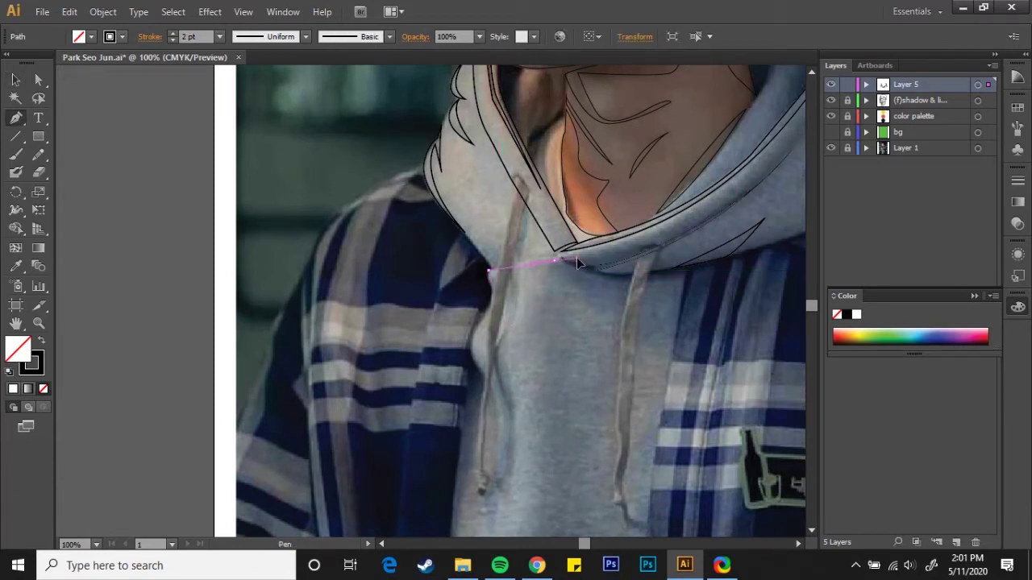
key("a")
Return to the Selection tool and scroll around to review the neckline.
scroll(546, 298, "up", 2, "alt")
scroll(571, 290, "down", 3, "alt")
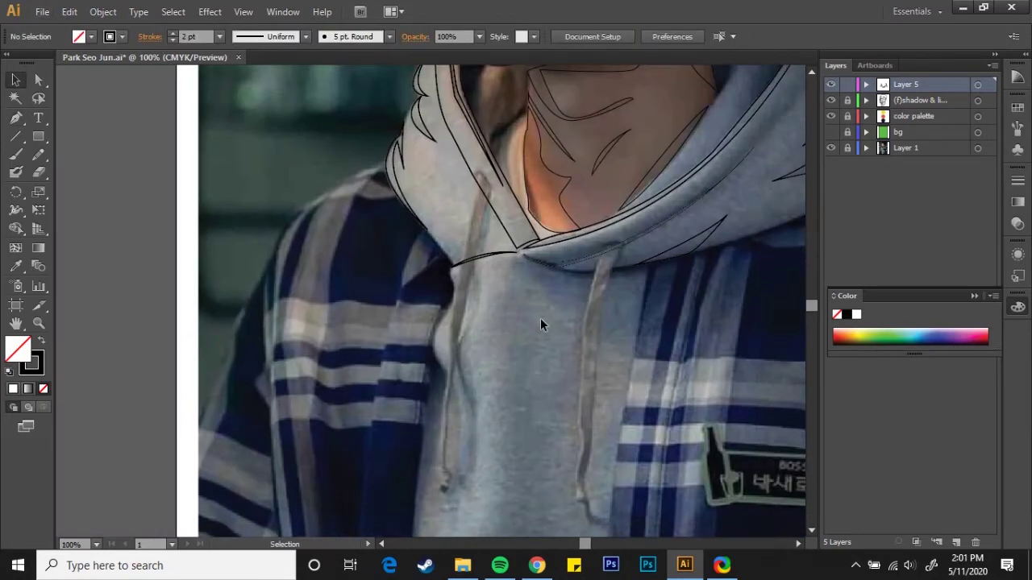
scroll(540, 318, "down", 1, "alt")
key("v")
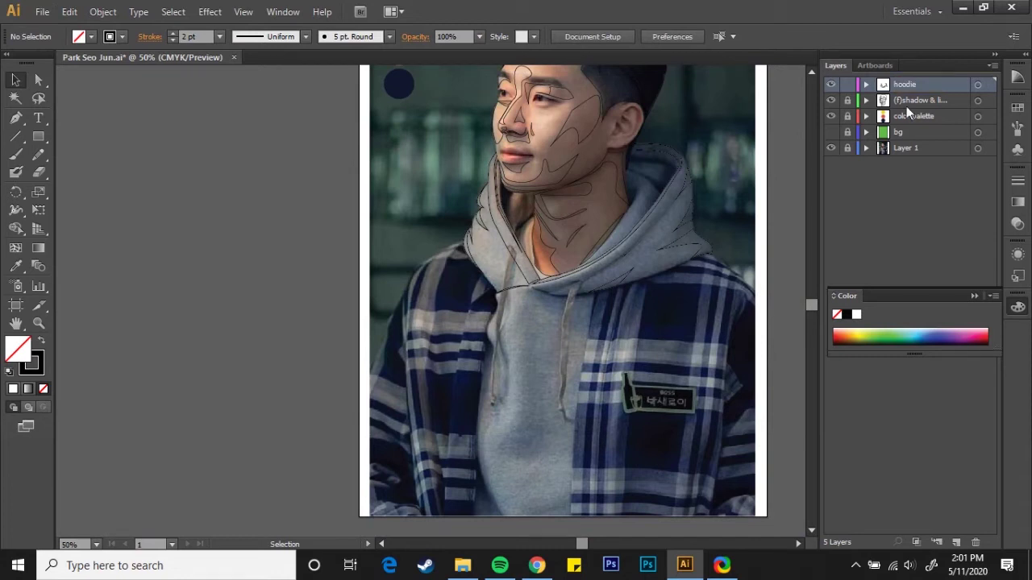
scroll(495, 226, "up", 1, "alt")
scroll(538, 313, "up", 1, "alt")
scroll(524, 276, "down", 1, "alt")
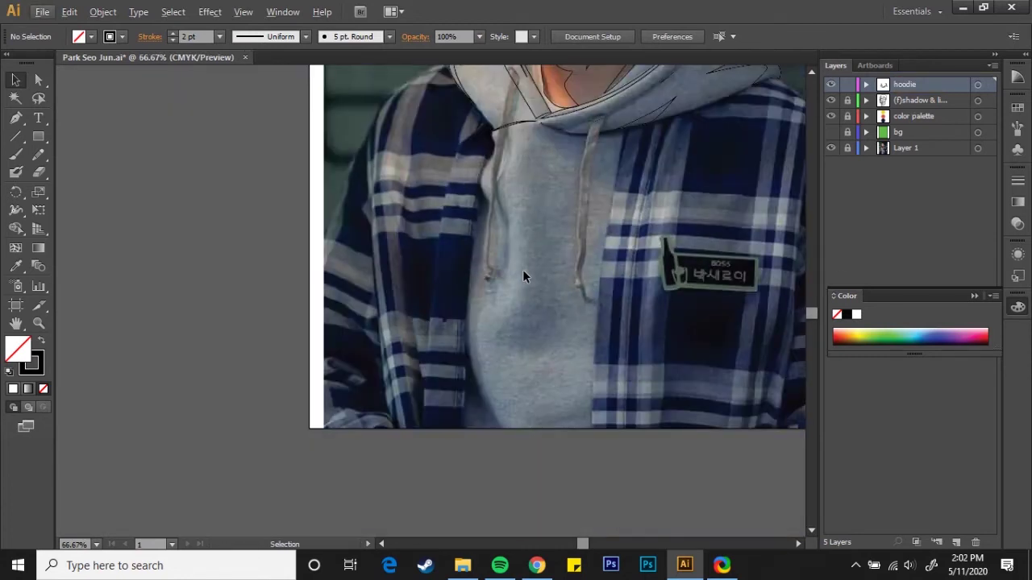
scroll(525, 282, "up", 1, "alt")
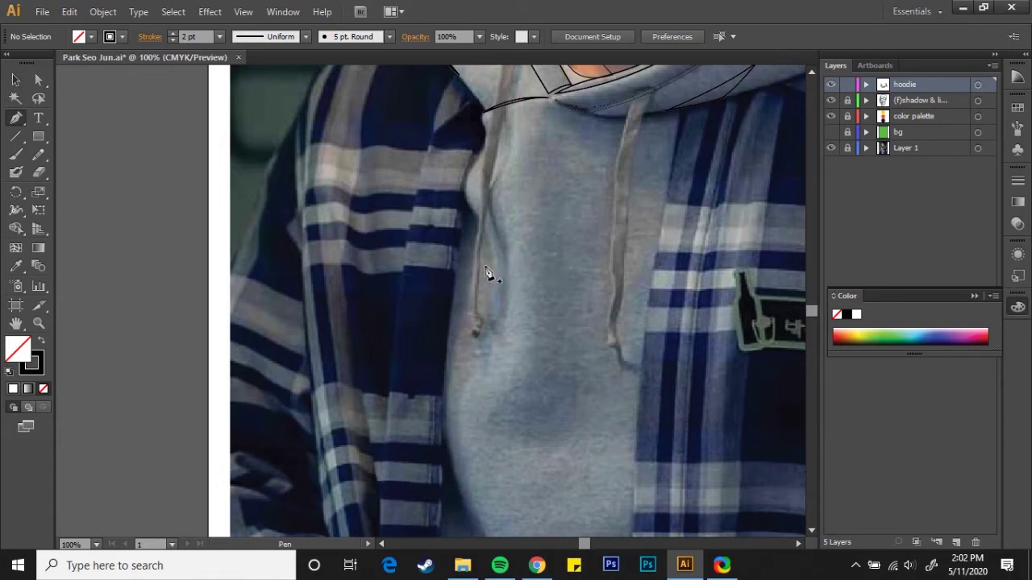
Hide and re-show the reference photo to review the traced lines.
scroll(488, 274, "down", 1, "alt")
scroll(507, 244, "down", 1, "alt")
left_click(831, 148)
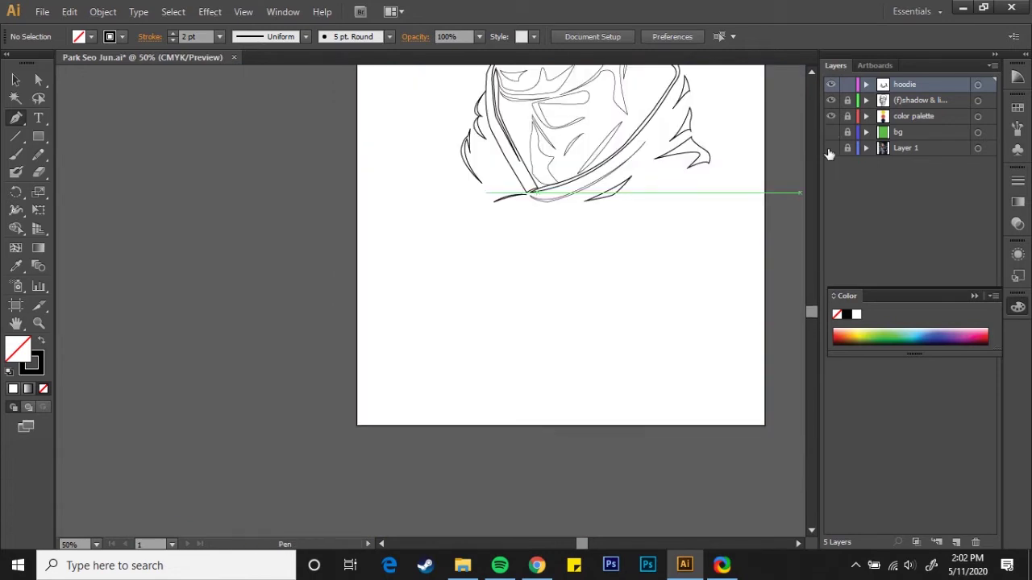
left_click(831, 147)
scroll(533, 125, "up", 2)
scroll(534, 124, "up", 1)
Trace the first drawstring's edge from the collar down toward its tip.
left_click(533, 125)
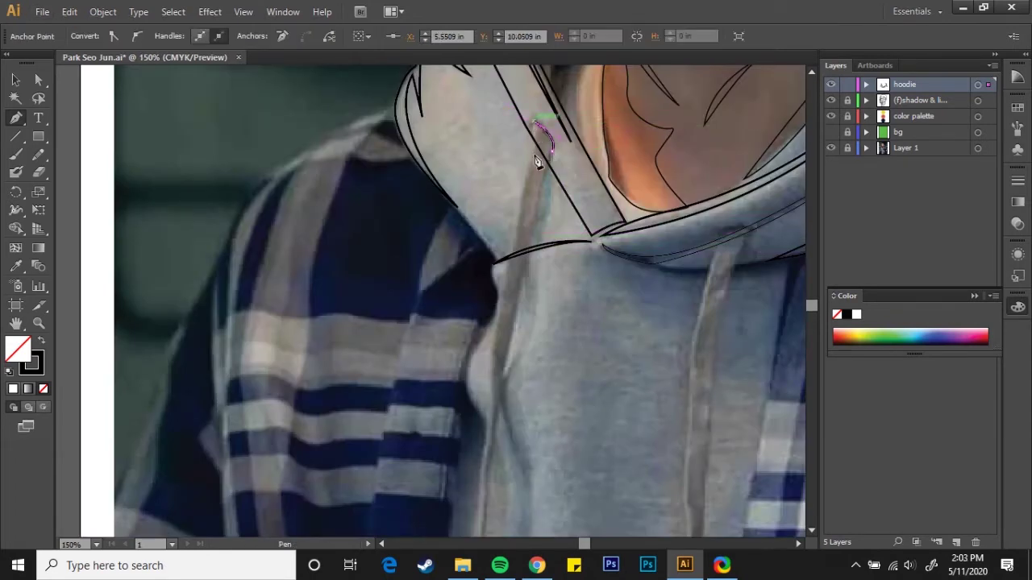
left_click_drag(521, 203, 539, 114)
mouse_move(512, 234)
left_mouse_down()
mouse_move(543, 269)
mouse_move(543, 173)
left_mouse_up()
left_click(499, 286)
mouse_move(495, 316)
left_mouse_down()
mouse_move(548, 313)
mouse_move(542, 270)
left_mouse_up()
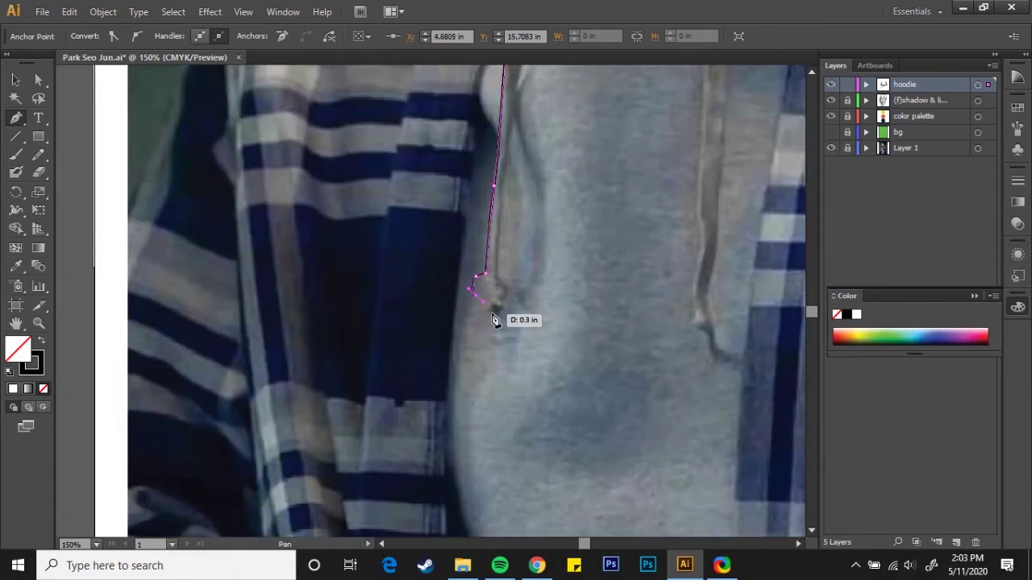
scroll(498, 274, "up", 5)
scroll(484, 193, "up", 10)
key("v")
left_click(630, 368)
Extend the drawstring outline to a pointed tip and back up to the collar.
left_click(531, 190)
key("p")
scroll(476, 307, "down", 3)
scroll(479, 277, "down", 3)
left_click(474, 228)
mouse_move(471, 300)
left_mouse_down()
mouse_move(476, 319)
mouse_move(477, 283)
mouse_move(500, 235)
left_mouse_up()
left_click(486, 348)
left_click_drag(496, 155, 526, 150)
scroll(494, 169, "up", 2)
Zoom out over the hoodie front and select the hood and drawstring outlines to check.
key("ctrl+plus")
key("ctrl+minus")
key("ctrl+minus")
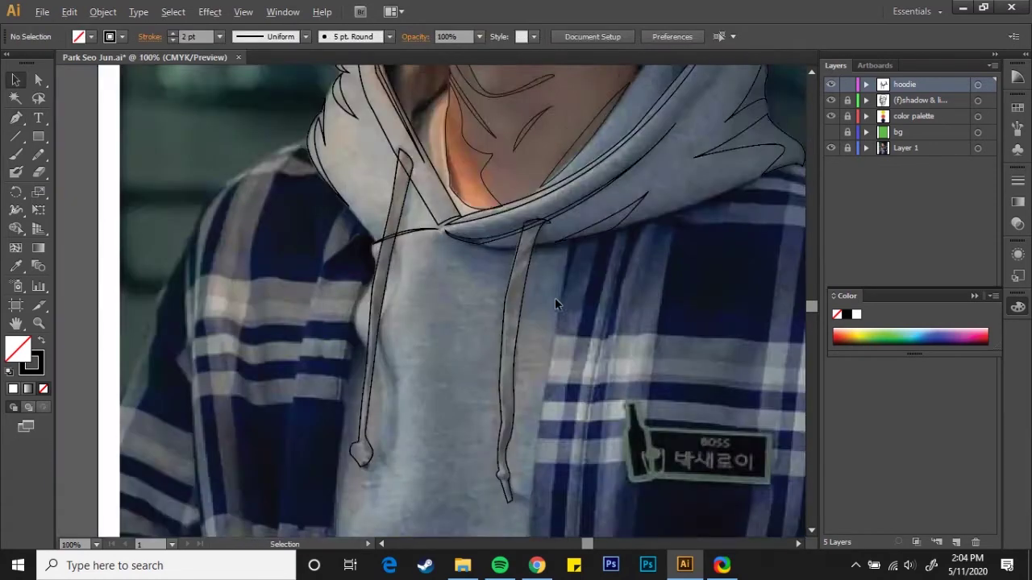
key("ctrl+minus")
mouse_move(454, 248)
left_mouse_down()
mouse_move(557, 237)
mouse_move(545, 274)
left_mouse_up()
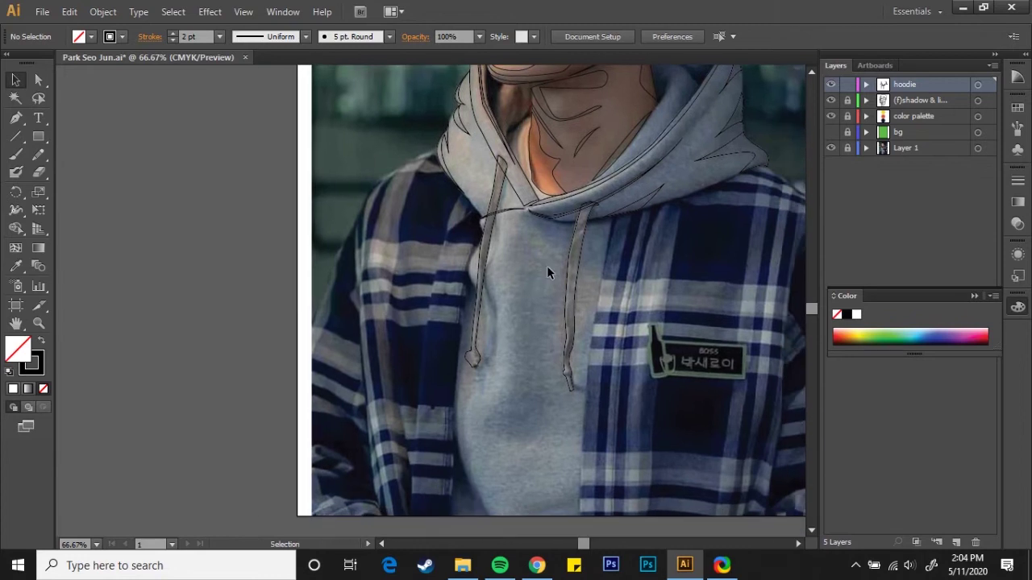
left_click(549, 221)
Clear the selection, bring the shirt into view, and add a new layer named flannel.
left_click(509, 271)
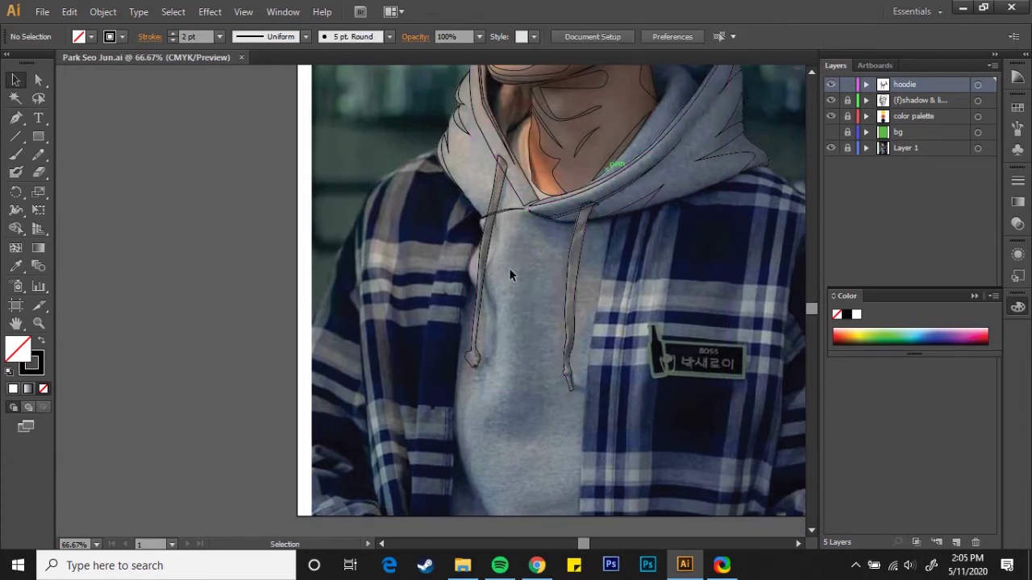
mouse_move(558, 308)
left_mouse_down()
mouse_move(566, 252)
mouse_move(402, 251)
mouse_move(563, 218)
left_mouse_up()
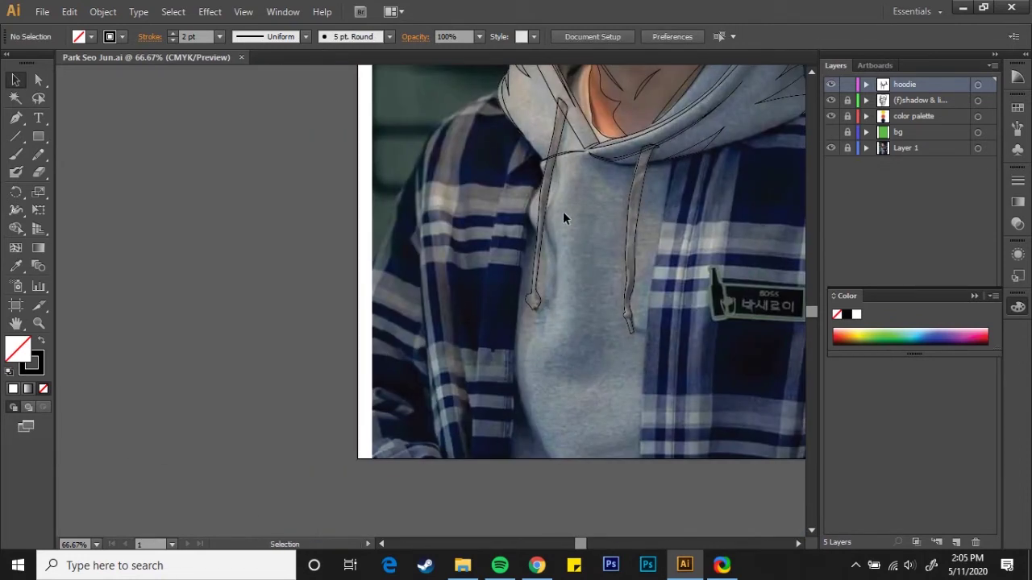
key("ctrl+l")
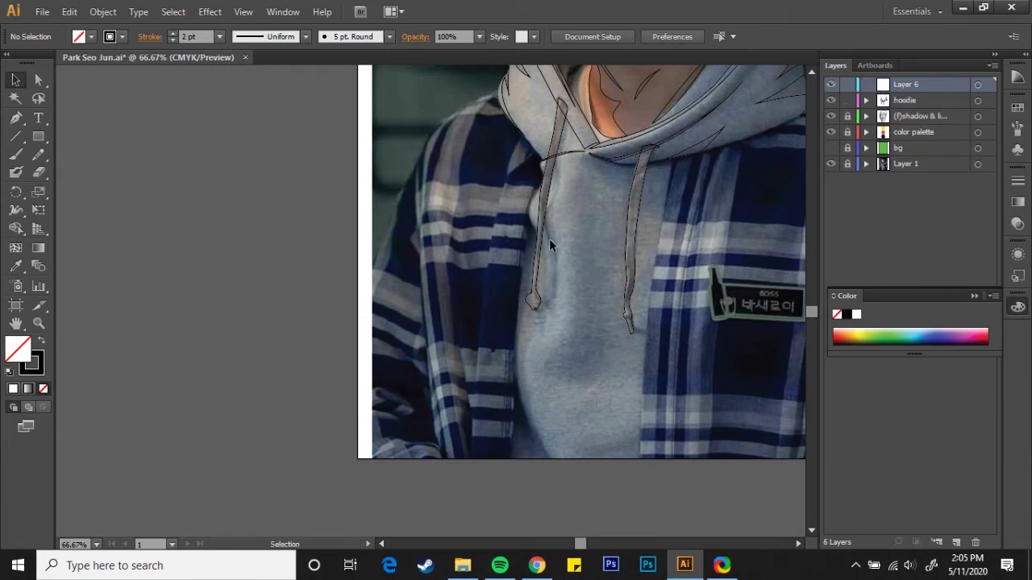
type("flannel")
key("Return")
scroll(545, 179, "up", 2)
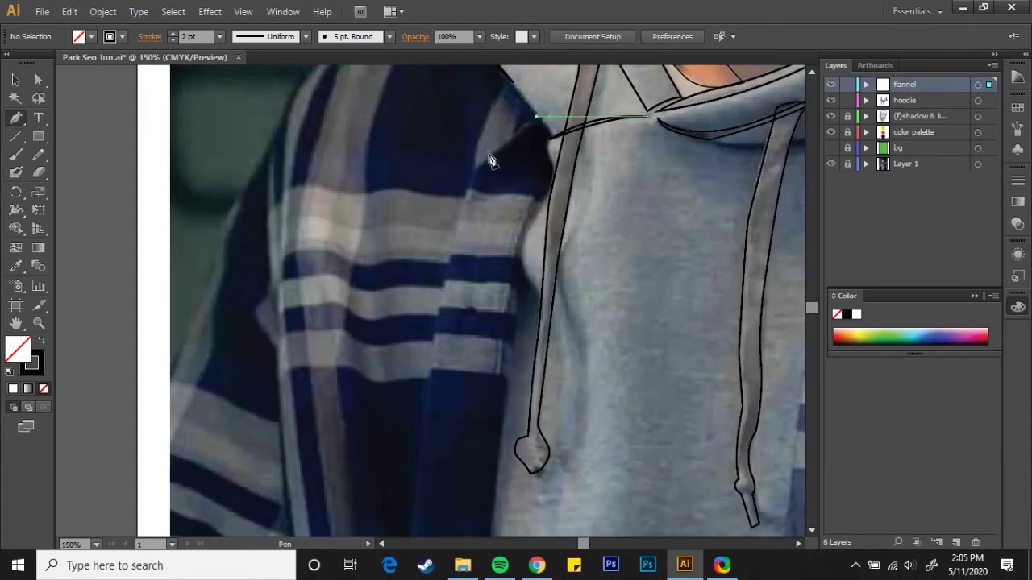
Trace the flannel's left front edge downward from the collar with the Pen tool.
left_click(492, 159)
scroll(492, 160, "down", 5)
left_click(483, 207)
scroll(461, 299, "down", 5)
scroll(461, 299, "down", 2)
left_click(460, 401)
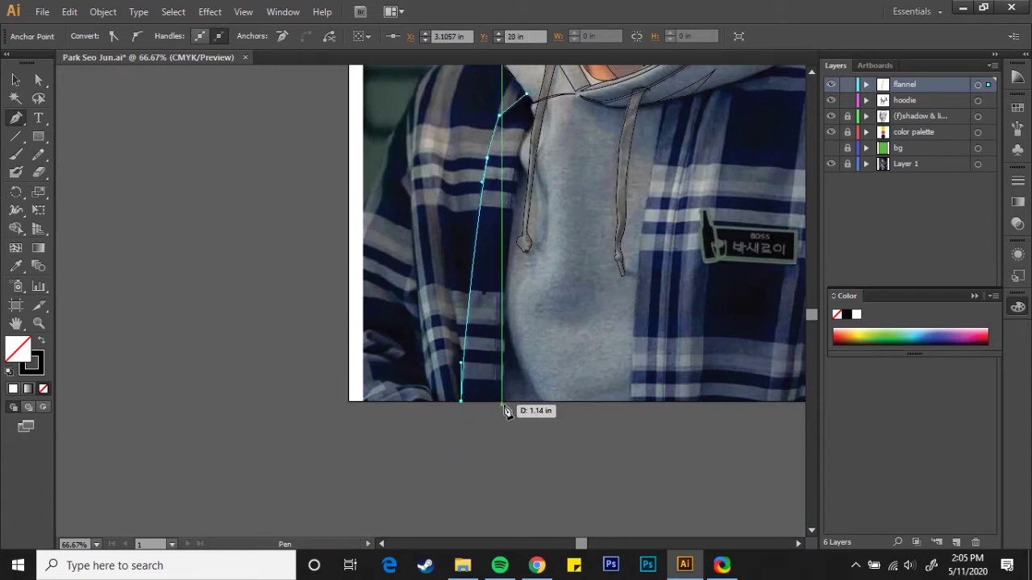
scroll(506, 412, "up", 2)
scroll(617, 281, "up", 1)
Curve the front edge segments up to the collar and finish the edge path.
mouse_move(431, 237)
left_mouse_down()
mouse_move(437, 214)
mouse_move(471, 257)
left_mouse_up()
scroll(487, 180, "up", 2)
left_click_drag(488, 153, 489, 134)
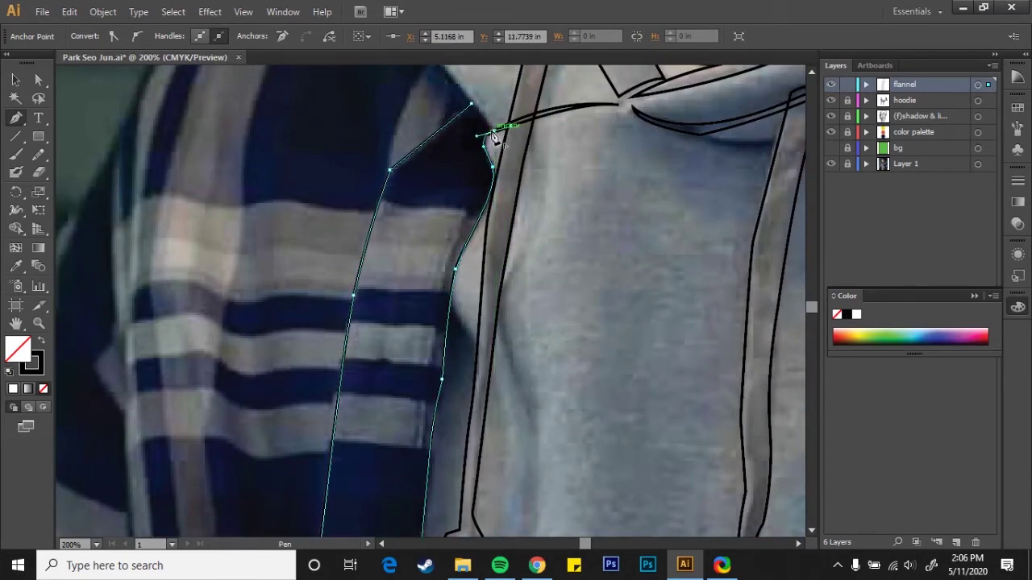
key("v")
left_click(585, 273)
scroll(628, 200, "down", 1)
scroll(628, 211, "up", 1)
Close the shoulder top and draw the first curved stripe across the placket.
key("p")
left_click(483, 205)
left_click(553, 212)
left_click(531, 269)
left_click_drag(461, 265, 433, 274)
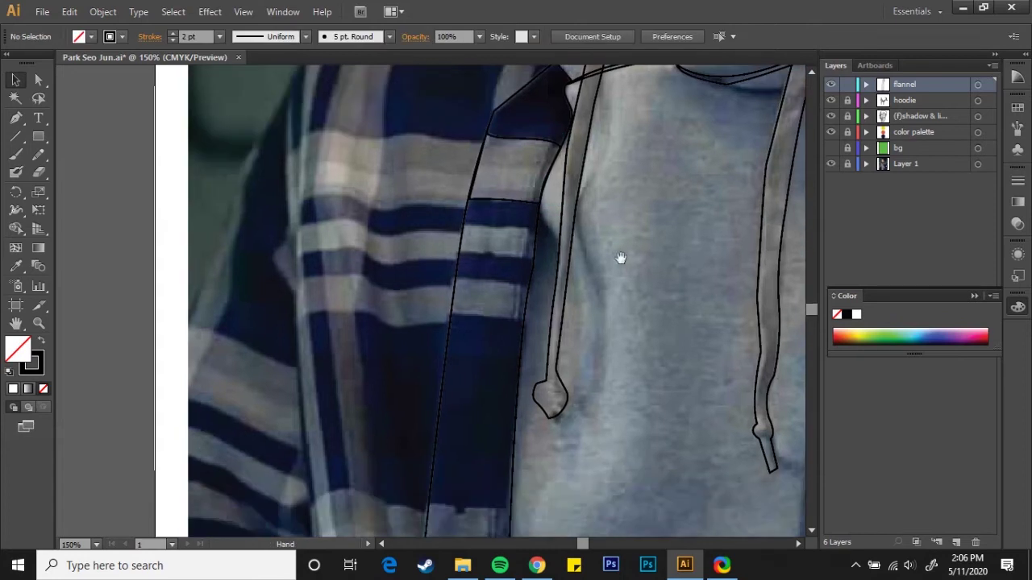
left_click_drag(612, 298, 620, 258)
mouse_move(536, 232)
left_mouse_down()
mouse_move(538, 271)
mouse_move(490, 258)
left_mouse_up()
Outline the next placket stripe with a curved corner and bottom edge.
left_click(462, 225)
left_click_drag(545, 331, 537, 287)
left_click(448, 235)
left_click_drag(520, 240, 516, 281)
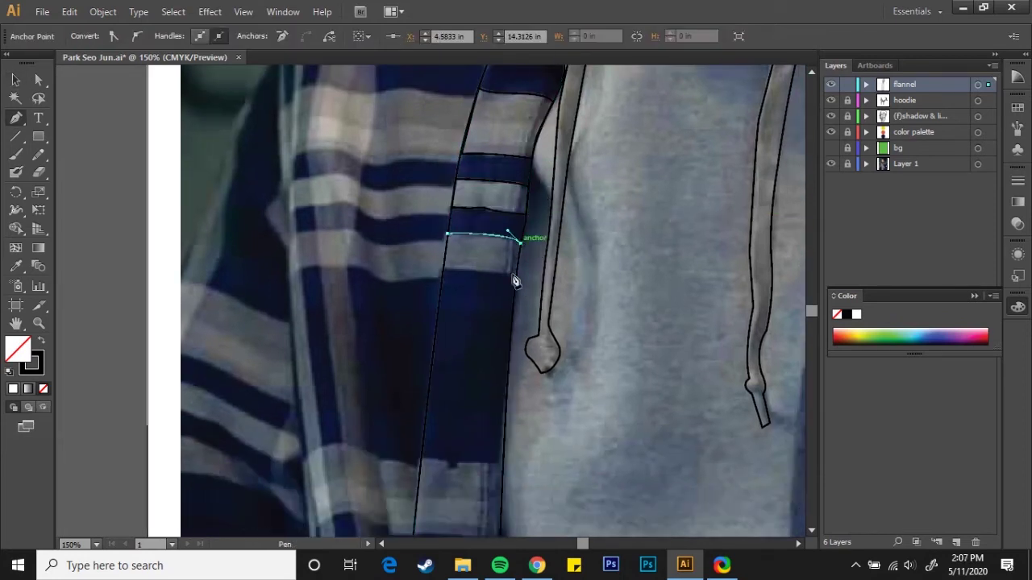
left_click(449, 276)
Draw two stacked rectangular stripe outlines down the left placket.
left_click_drag(601, 294, 649, 44)
left_click(462, 211)
left_click(544, 214)
left_click(544, 250)
left_click(461, 248)
left_click(463, 208)
left_click(545, 250)
left_click(544, 287)
left_click(461, 287)
left_click(460, 248)
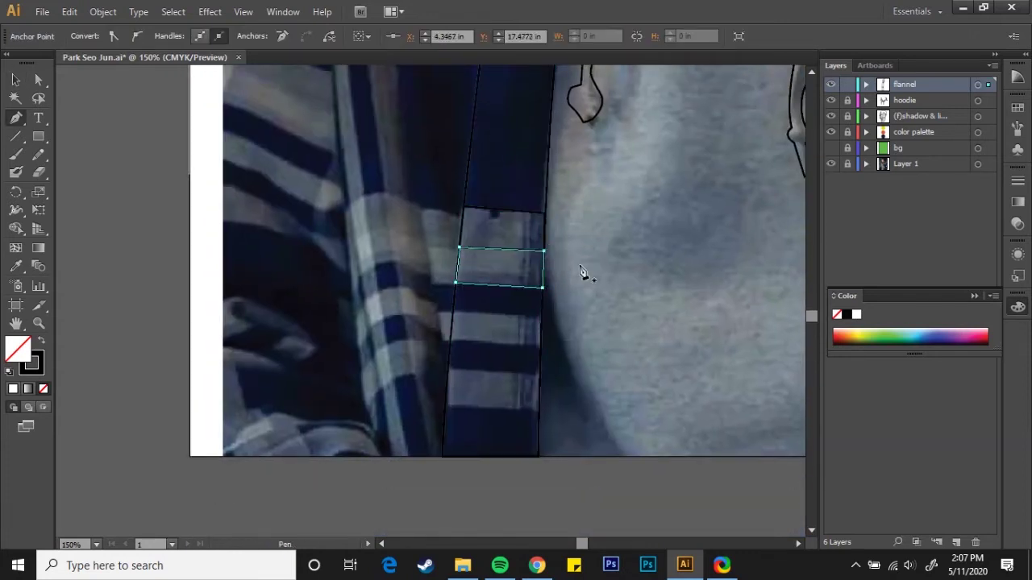
Add two more stripe outlines further down the placket.
scroll(565, 258, "down", 2)
left_click(548, 240)
left_click(454, 236)
left_click(452, 266)
left_click(547, 266)
scroll(611, 253, "down", 1)
left_click(541, 287)
left_click(453, 256)
Hide the Layer 1 reference photo and zoom out to 33.33%.
key("v")
key("ctrl+minus")
key("ctrl+minus")
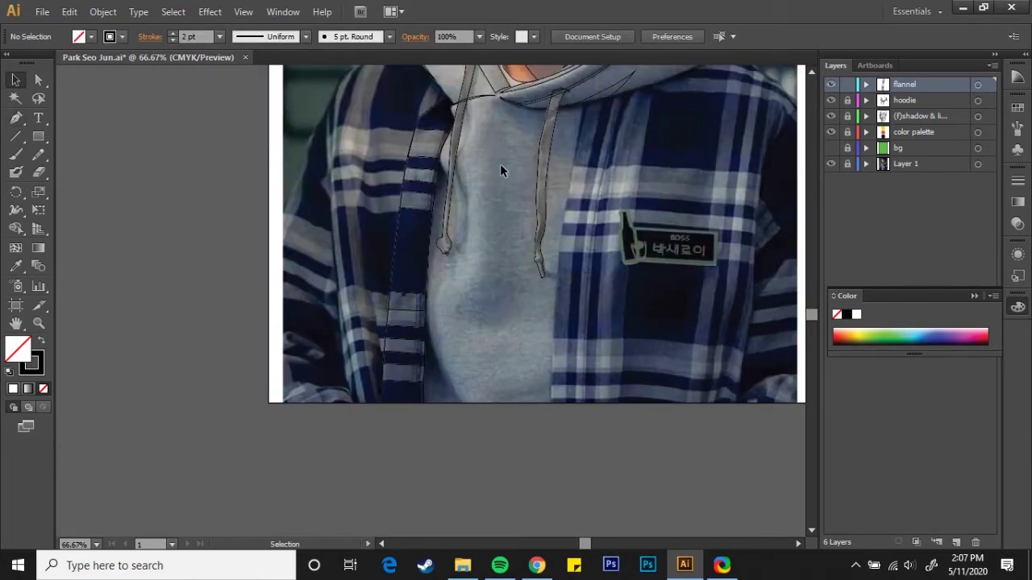
left_click(830, 163)
key("ctrl+minus")
key("ctrl+minus")
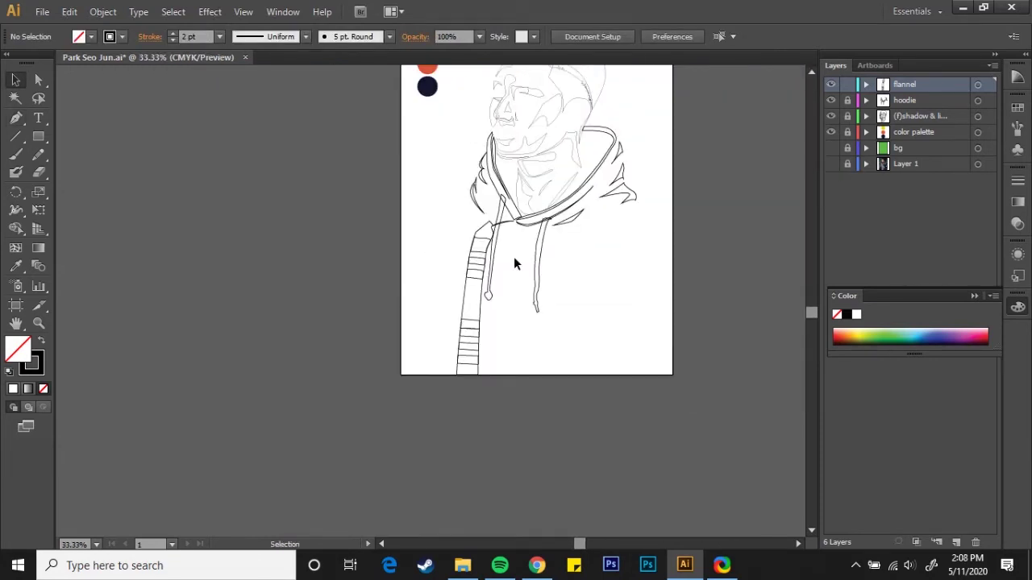
Show the Layer 1 reference photo again and zoom to 150% on the left shoulder.
left_click(475, 258)
left_click(866, 84)
key("ctrl+shift+a")
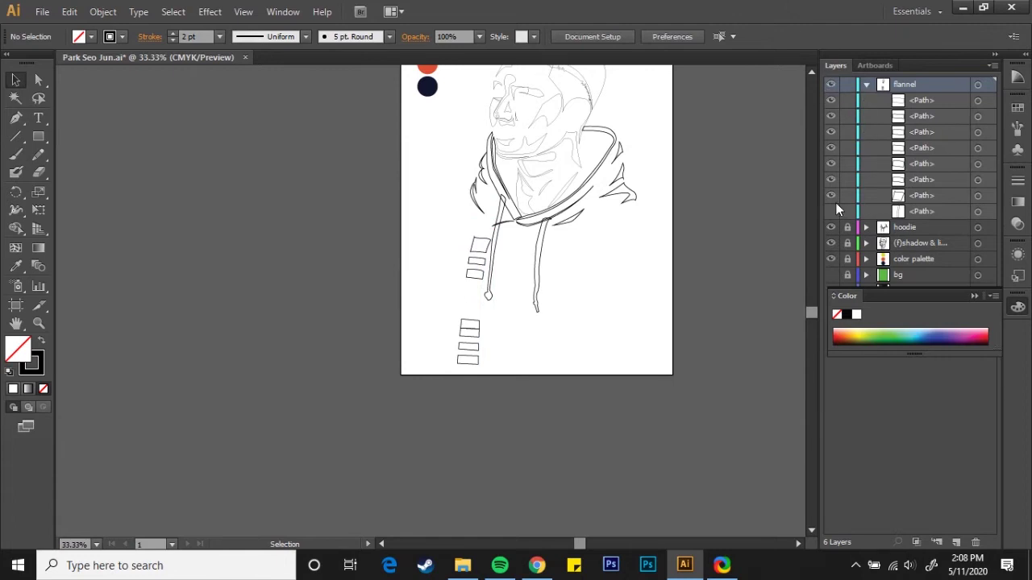
left_click(831, 275)
left_click(830, 275)
left_click(831, 290)
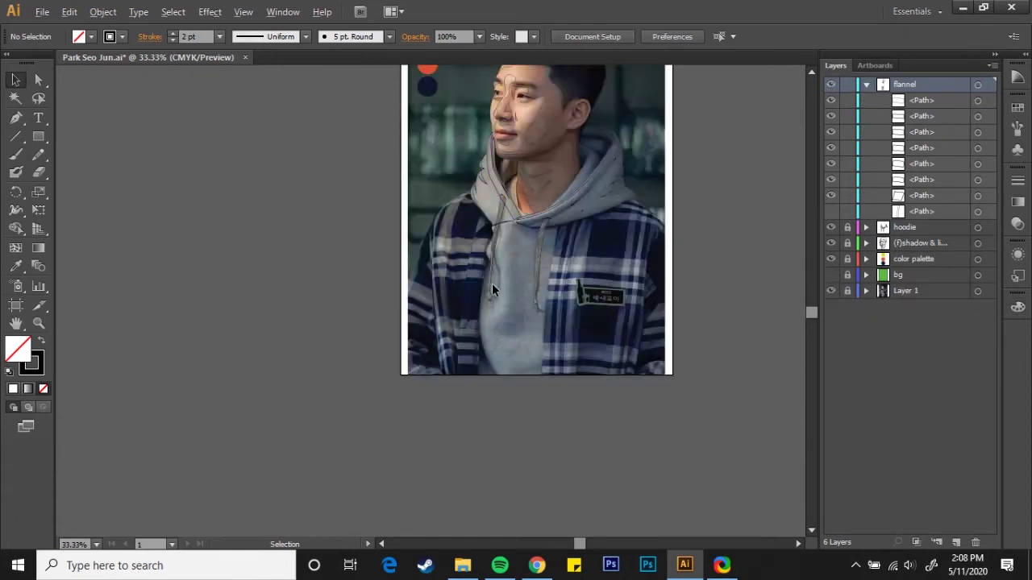
key("ctrl+1")
scroll(530, 201, "up", 1)
mouse_move(571, 131)
left_mouse_down()
mouse_move(537, 179)
mouse_move(548, 92)
mouse_move(535, 179)
mouse_move(597, 194)
left_mouse_up()
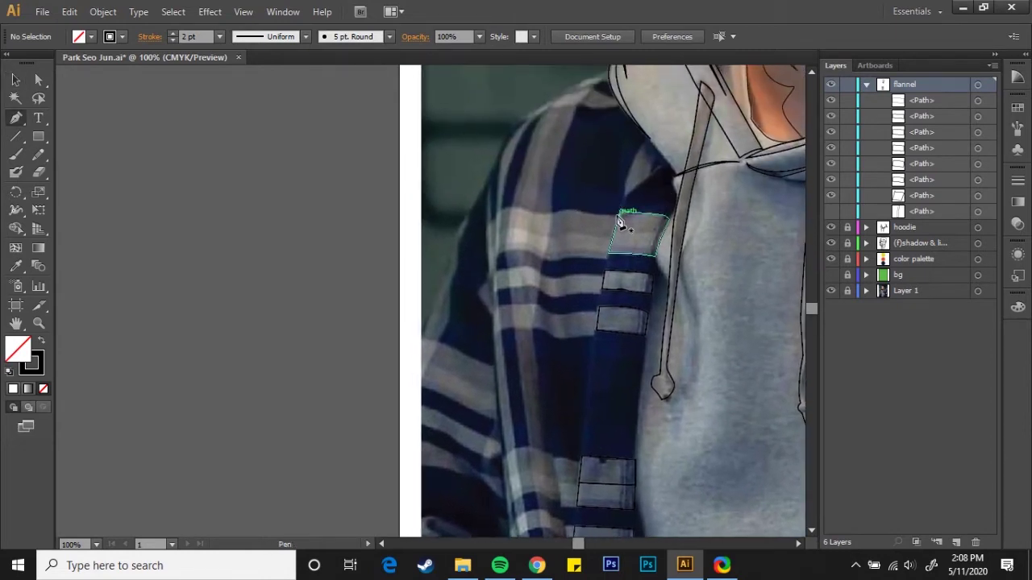
Trace the first plaid band outline across the upper sleeve.
left_click(621, 223)
scroll(621, 223, "up", 1)
left_click(441, 223)
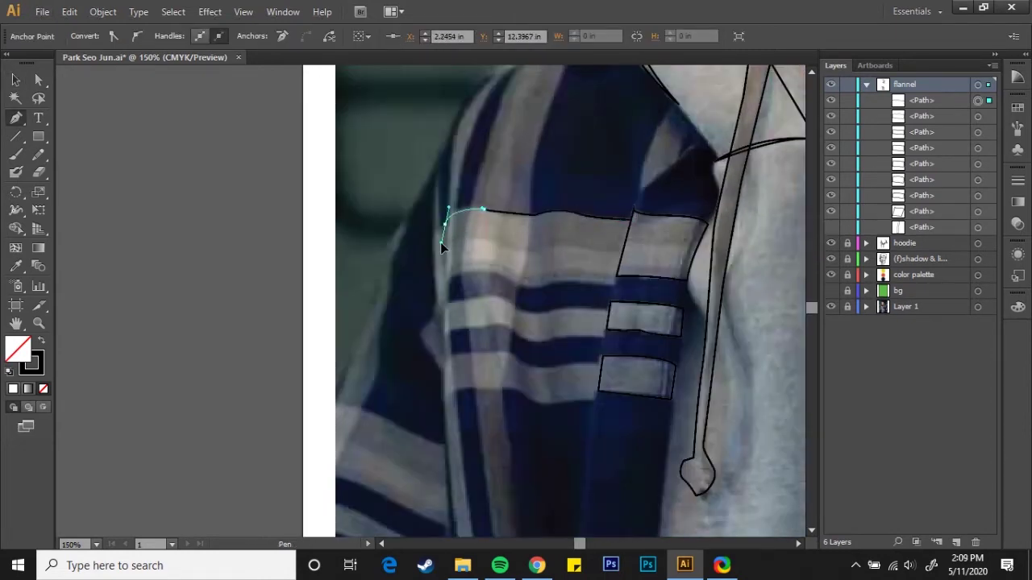
left_click_drag(456, 301, 456, 244)
left_click(520, 228)
left_click(565, 223)
left_click(617, 224)
left_click(635, 162)
Outline the next sleeve band, starting with a curved edge.
left_click_drag(581, 284, 571, 242)
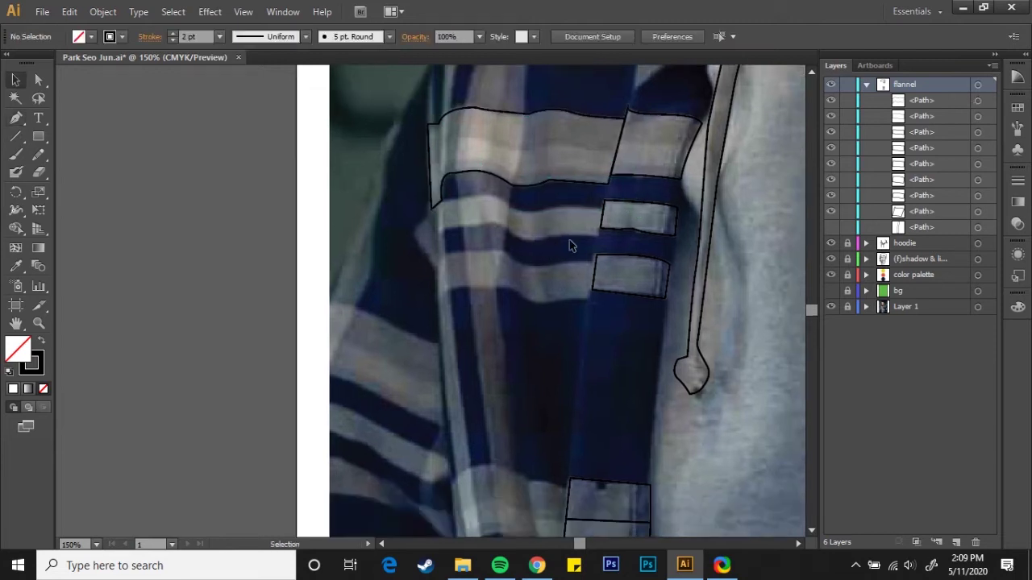
left_click(601, 210)
left_click(600, 240)
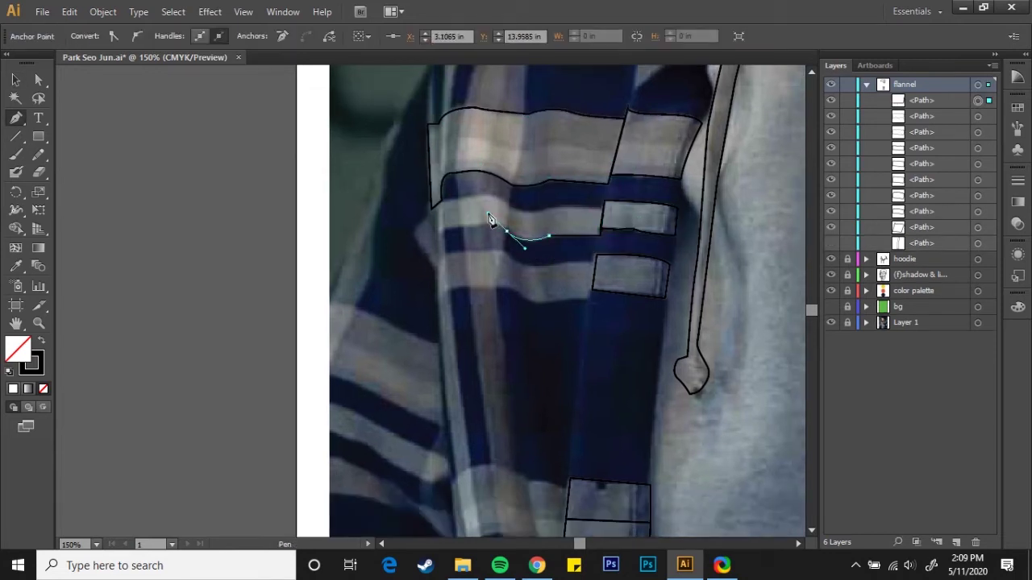
left_click(438, 215)
left_click(431, 208)
left_click_drag(470, 196, 496, 196)
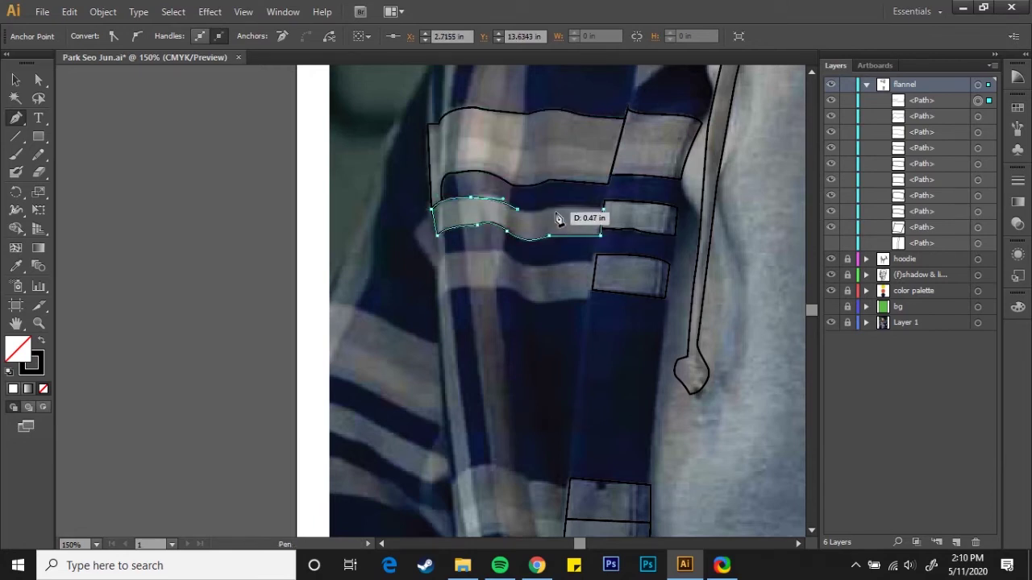
key("v")
left_click(571, 317)
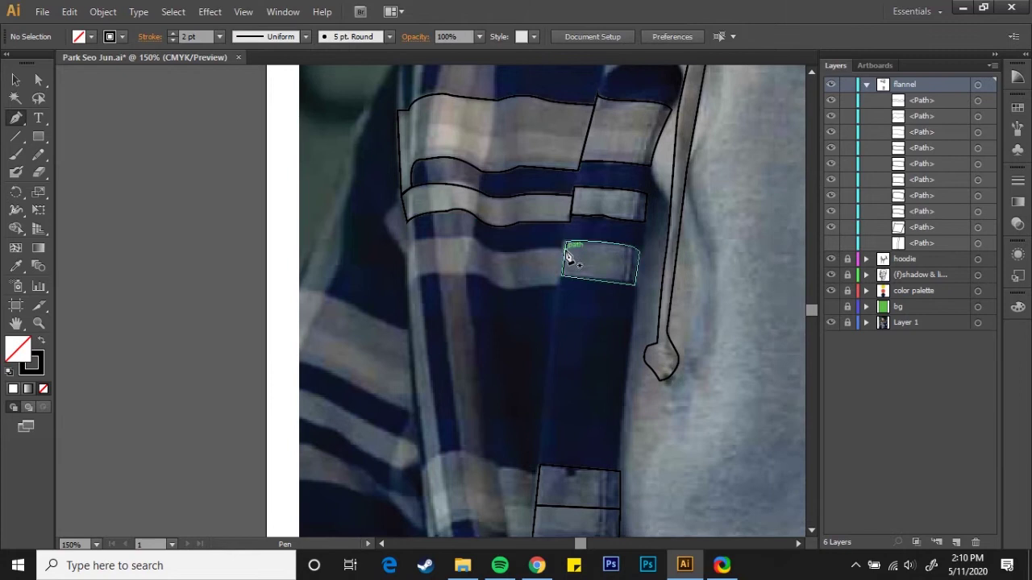
Trace a lower sleeve band with a smoothly curved bottom edge.
left_click(565, 250)
left_click(531, 244)
left_click(511, 253)
left_click(497, 258)
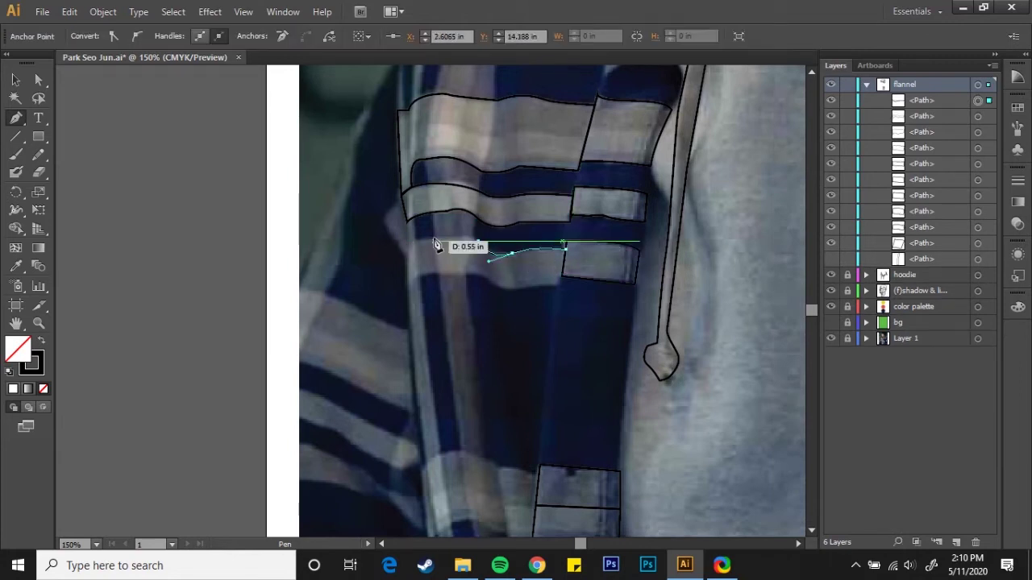
left_click_drag(407, 287, 436, 279)
left_click_drag(514, 296, 503, 295)
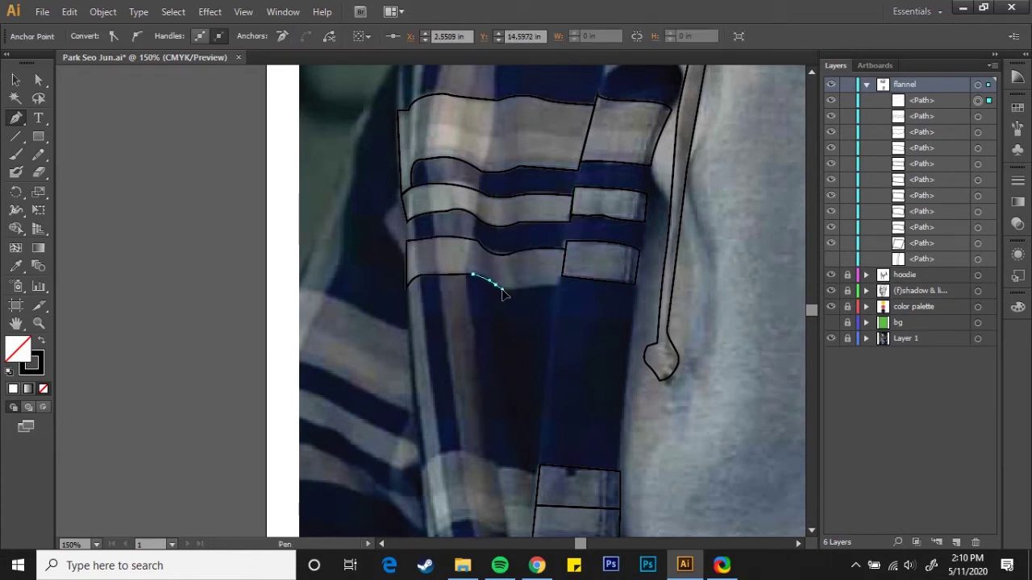
scroll(546, 274, "down", 5)
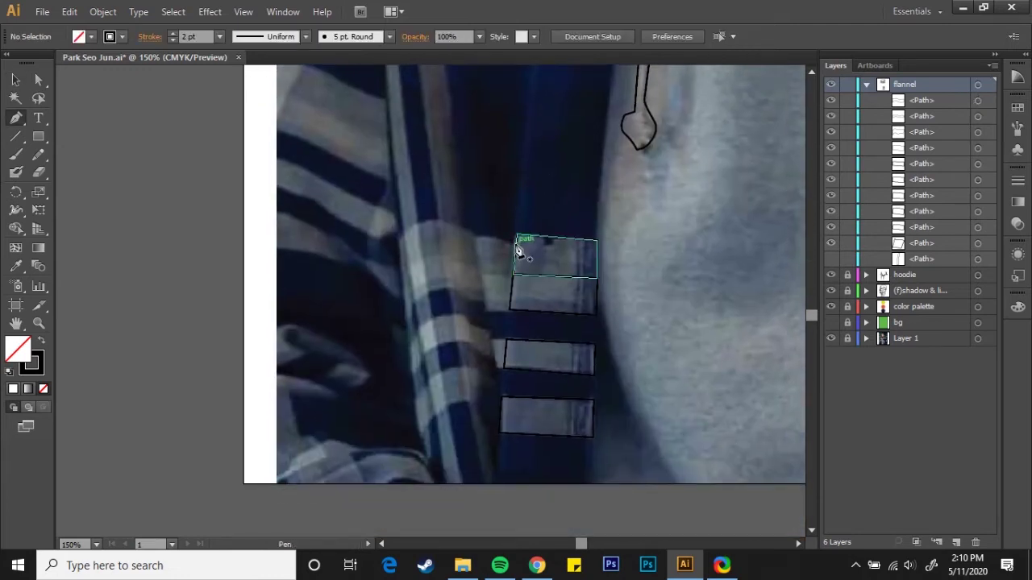
Outline a stripe starting from the rectangle corner along its lower edge.
left_click(516, 242)
left_click(406, 321)
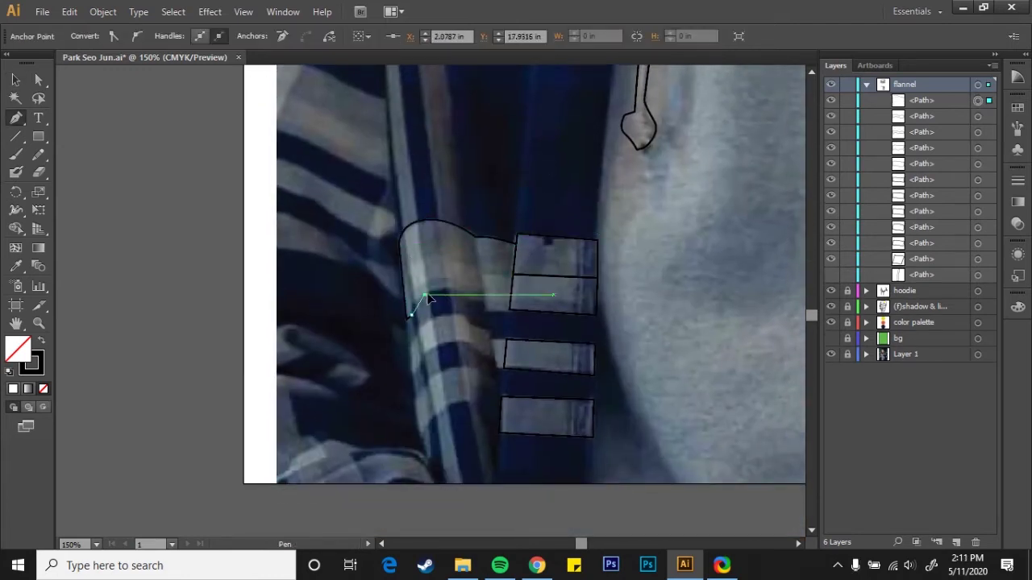
left_click(485, 311)
left_click(509, 315)
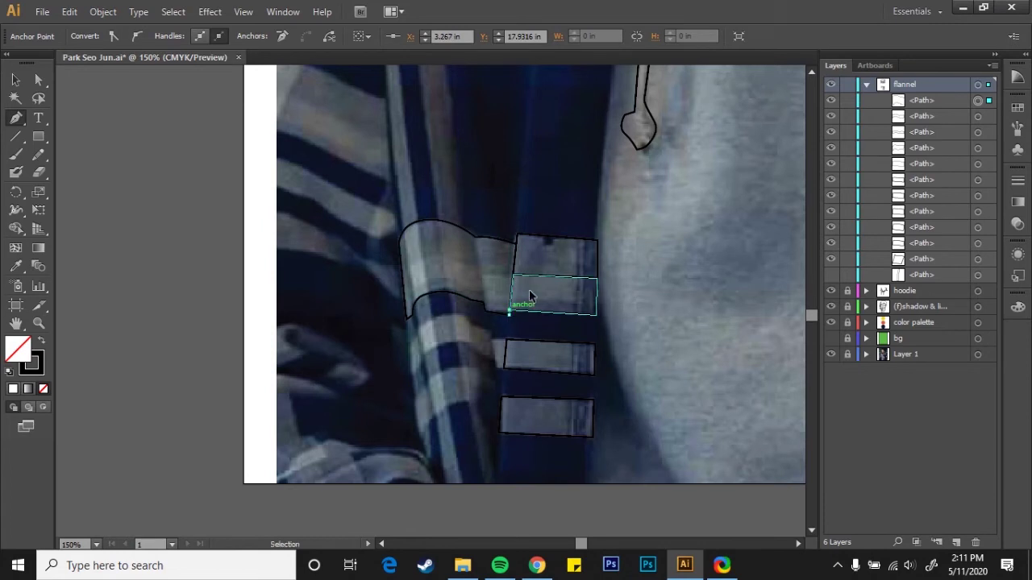
scroll(564, 330, "down", 2)
left_click(630, 280, "ctrl")
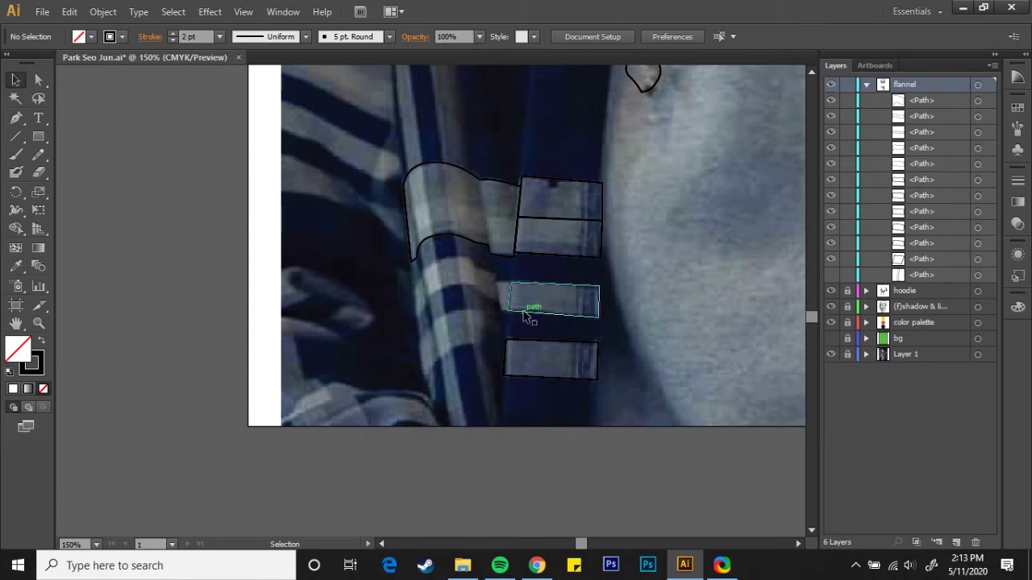
Draw a curved band outline further down the sleeve.
key("p")
left_click_drag(474, 271, 504, 279)
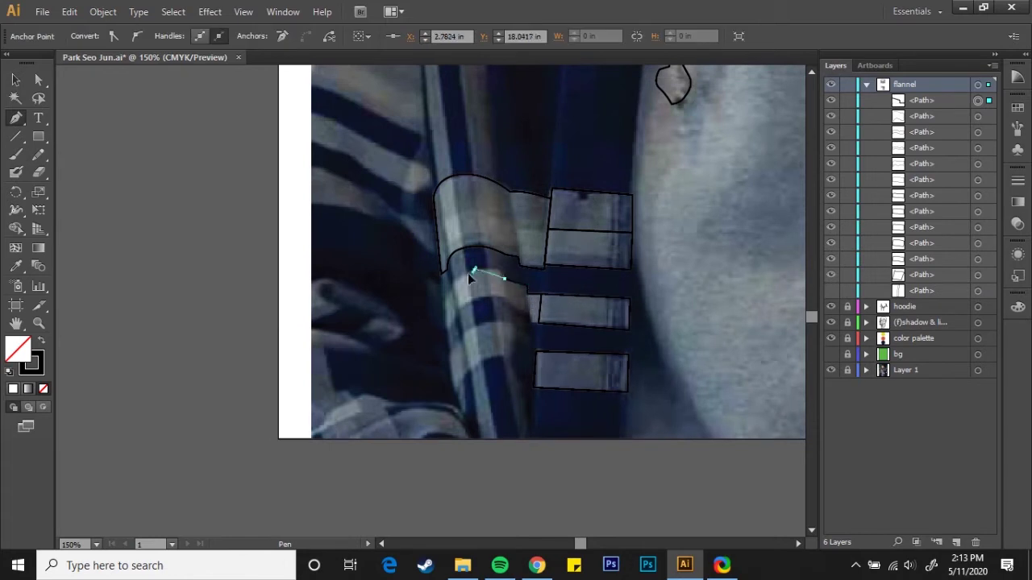
left_click_drag(448, 329, 474, 306)
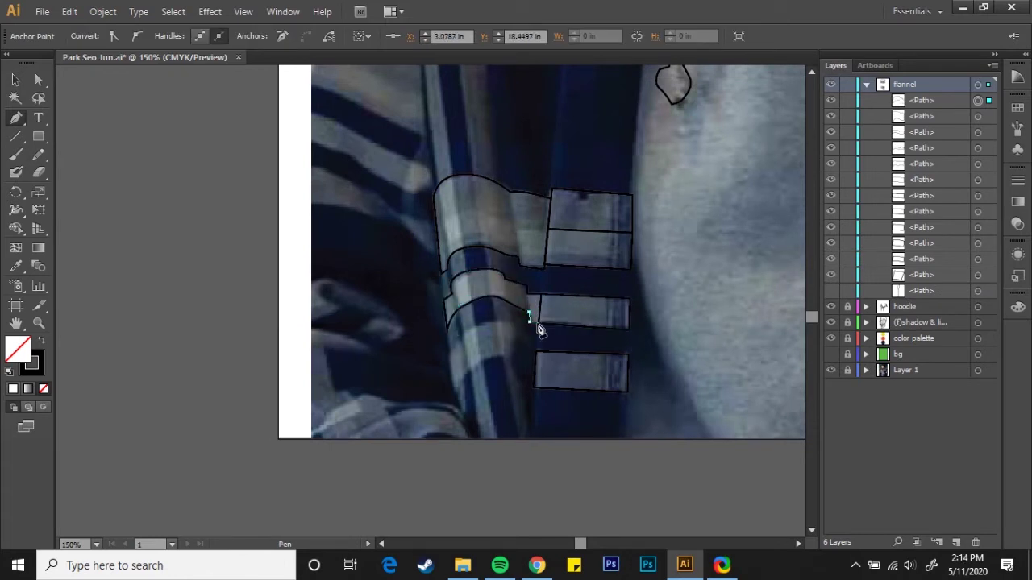
left_click(611, 346, "ctrl")
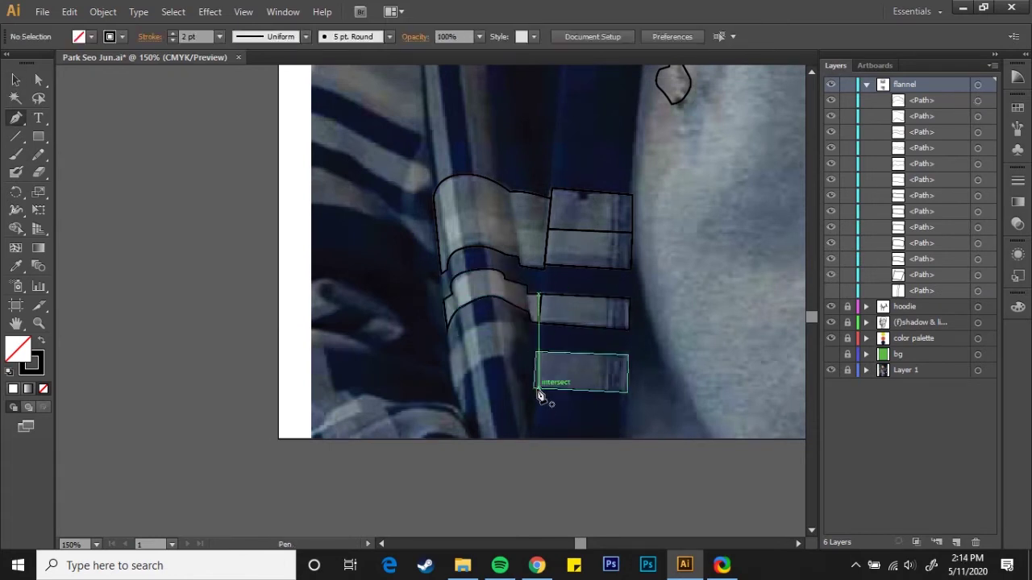
Outline another curved sleeve band, then zoom out to review the stripes.
left_click(535, 377)
left_click_drag(488, 356, 476, 387)
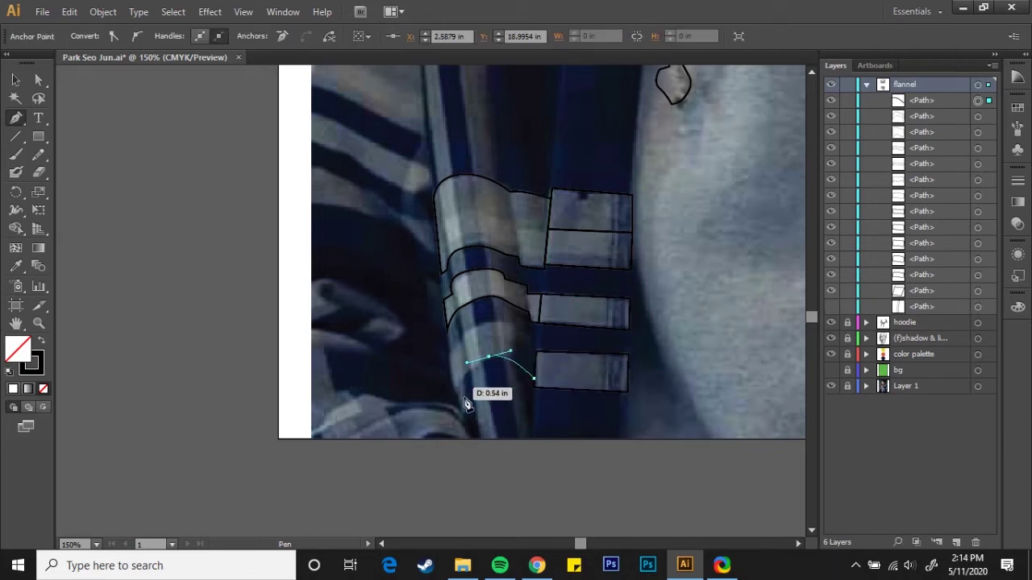
left_click(479, 323)
left_click_drag(528, 334, 532, 349)
left_click(535, 387)
key("ctrl+minus")
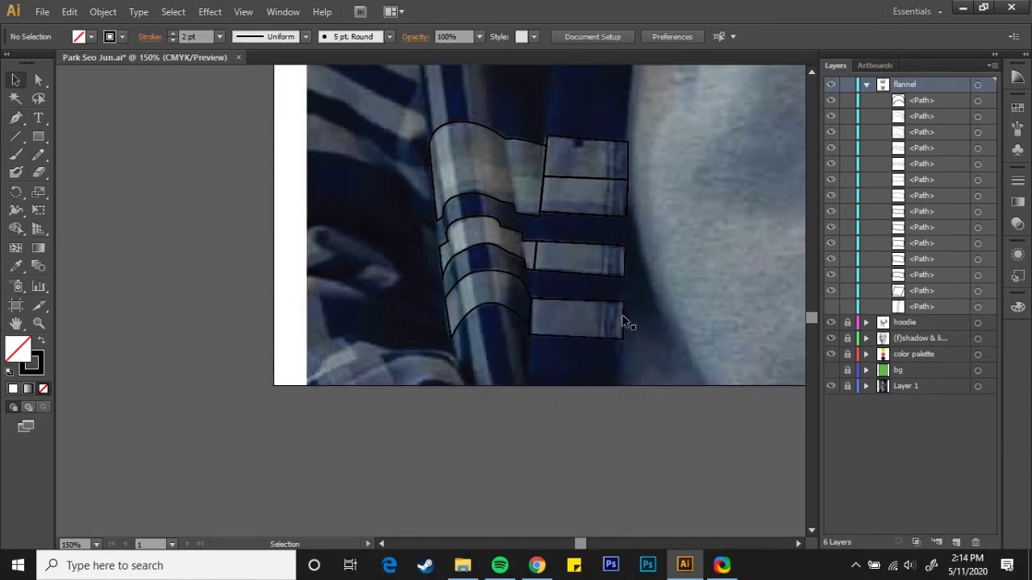
key("ctrl+minus")
key("ctrl+minus")
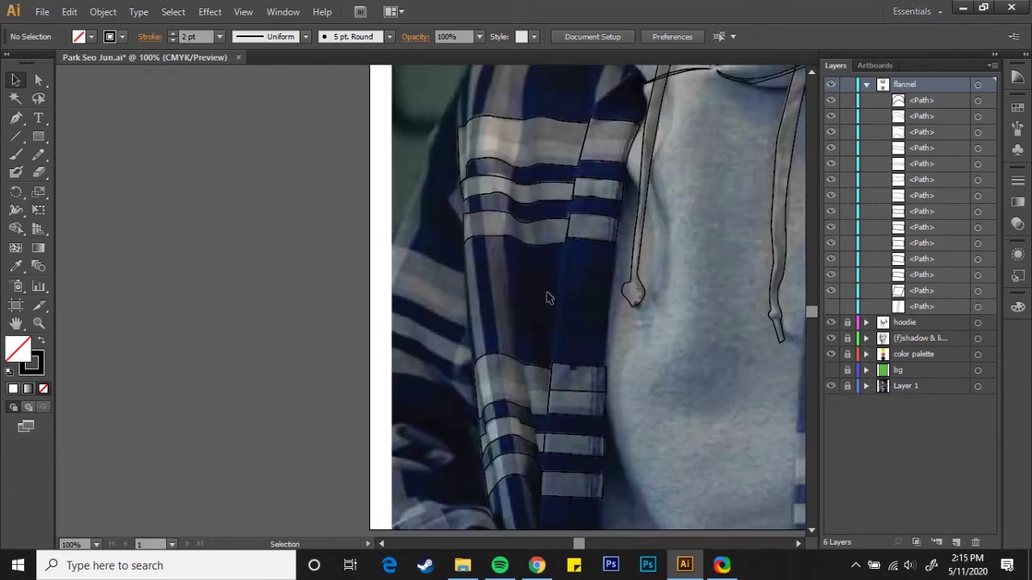
scroll(549, 276, "up", 3)
Draw a small curved wedge shape on the shoulder beside the hood.
key("p")
left_click(618, 175)
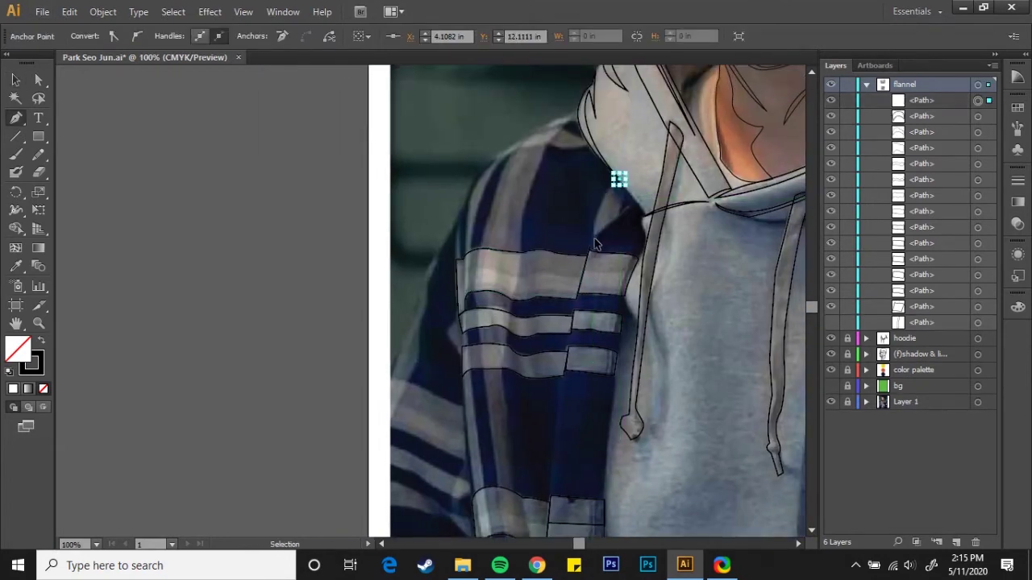
scroll(594, 239, "up", 1, "alt")
left_click_drag(596, 237, 634, 219)
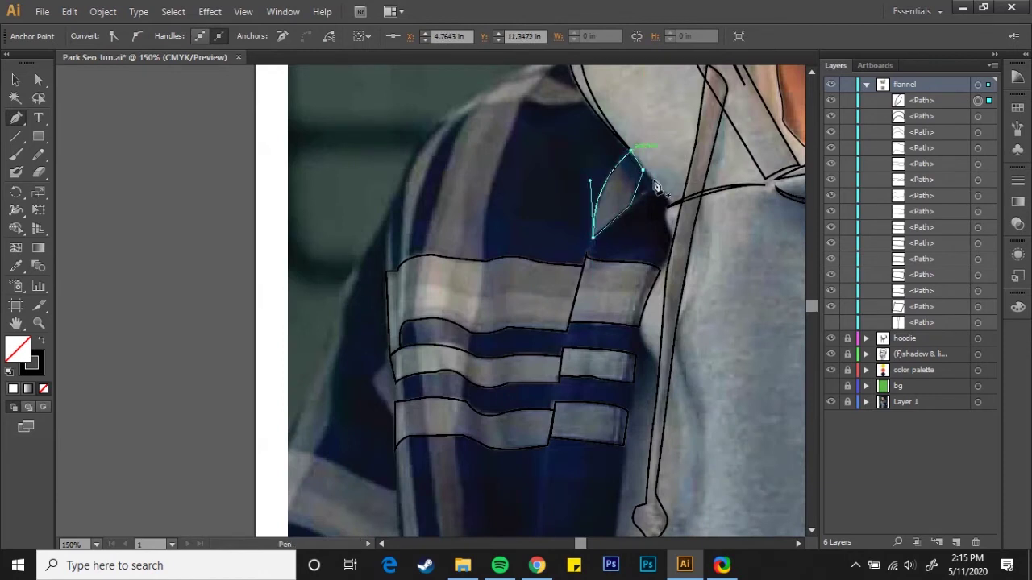
left_click(655, 184)
left_click(539, 166, "ctrl")
scroll(538, 166, "up", 1)
Start a shoulder path and draw a curved line down the sleeve.
left_click(636, 191)
left_click(553, 189)
key("p")
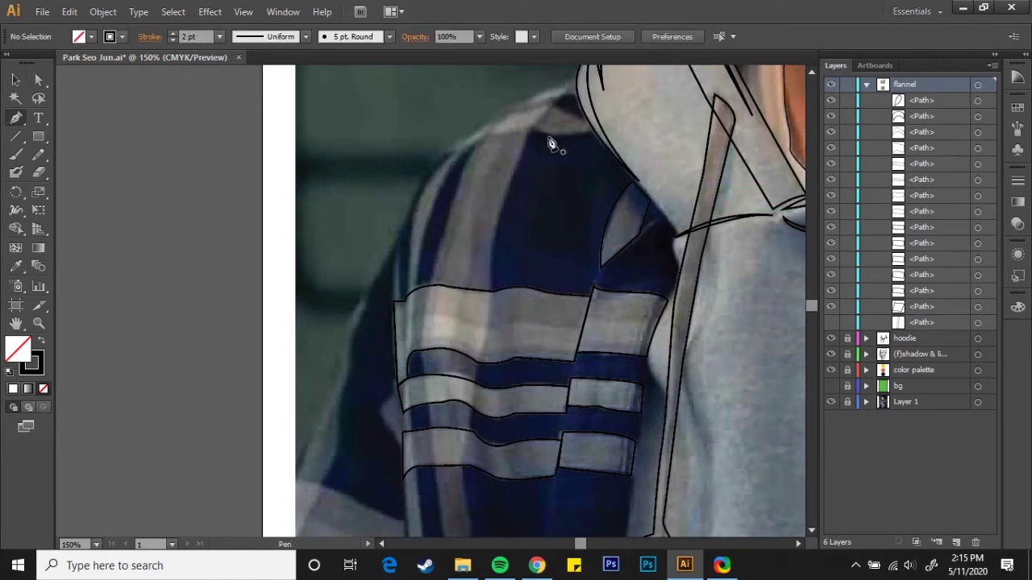
scroll(553, 138, "up", 1)
left_click(571, 153)
left_click_drag(491, 341, 490, 483)
mouse_move(470, 435)
left_mouse_down()
mouse_move(520, 242)
mouse_move(564, 302)
left_mouse_up()
Curve the sleeve line's lower section and back up the arm, then finish that path.
scroll(518, 292, "down", 3)
scroll(541, 299, "down", 3)
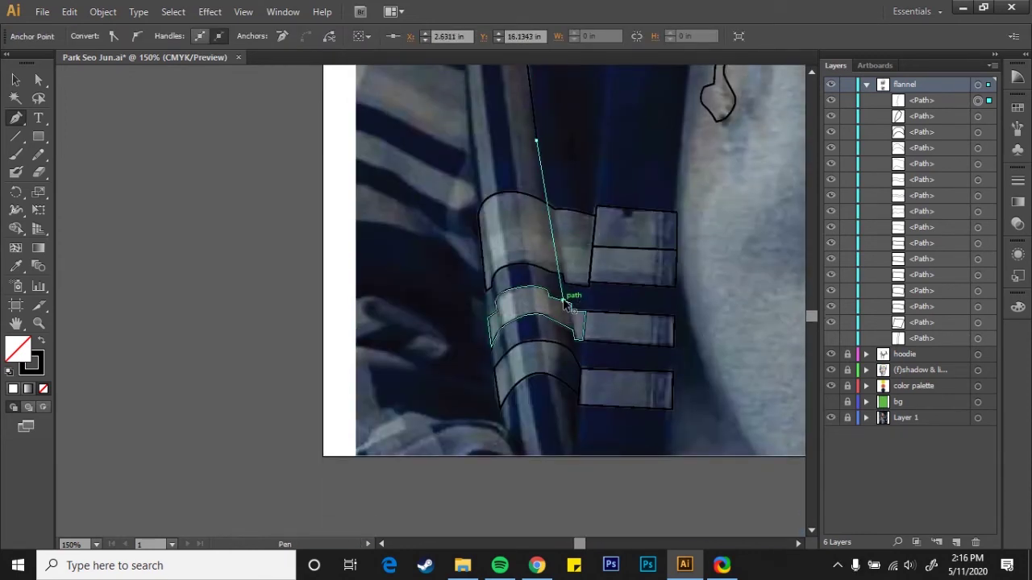
mouse_move(574, 341)
left_mouse_down()
mouse_move(532, 305)
mouse_move(516, 318)
left_mouse_up()
scroll(524, 310, "down", 2)
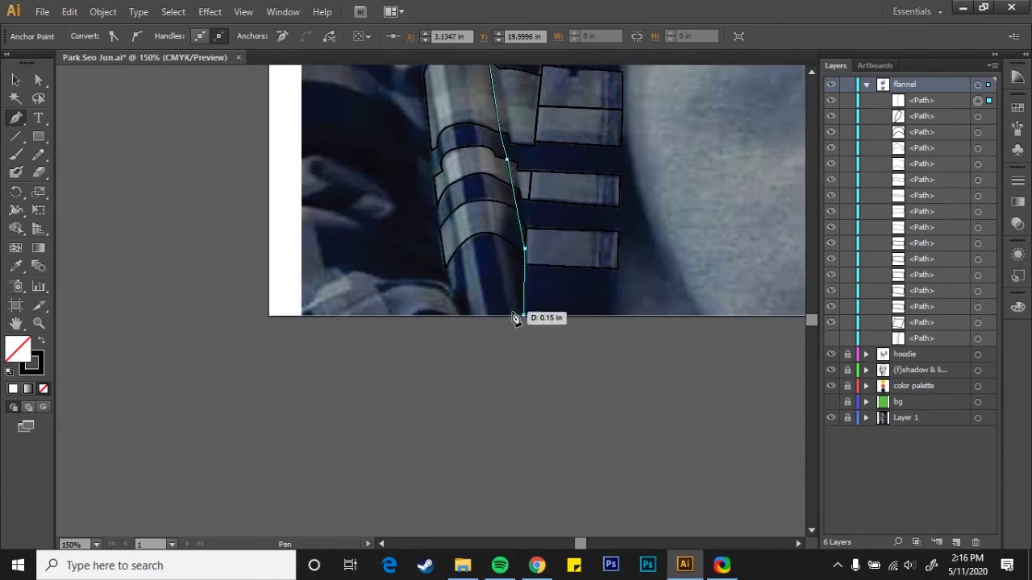
scroll(474, 89, "up", 3)
left_click_drag(473, 138, 484, 161)
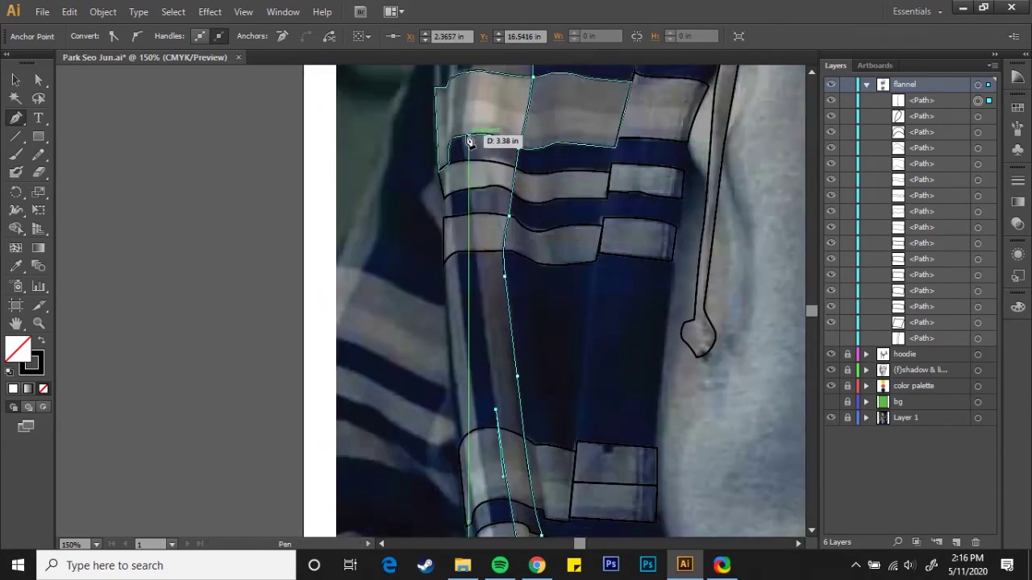
scroll(477, 189, "up", 3)
scroll(484, 186, "up", 2)
left_click_drag(541, 143, 594, 180)
key("v")
Draw a short curved outline along the top of the shoulder.
scroll(560, 228, "up", 3)
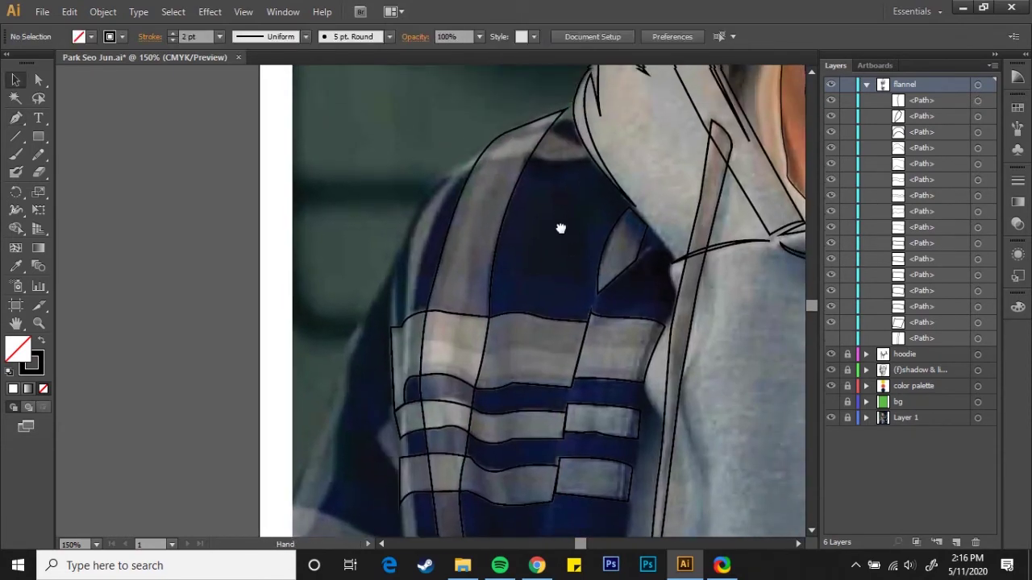
scroll(565, 260, "up", 2)
left_click(530, 195)
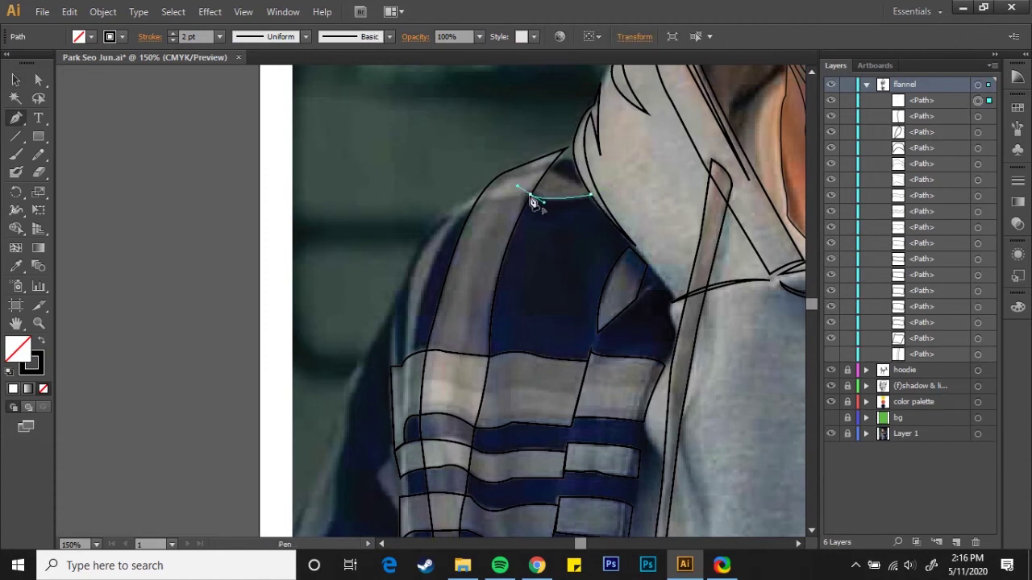
left_click(438, 220)
mouse_move(517, 184)
left_mouse_down()
mouse_move(575, 177)
mouse_move(610, 189)
left_mouse_up()
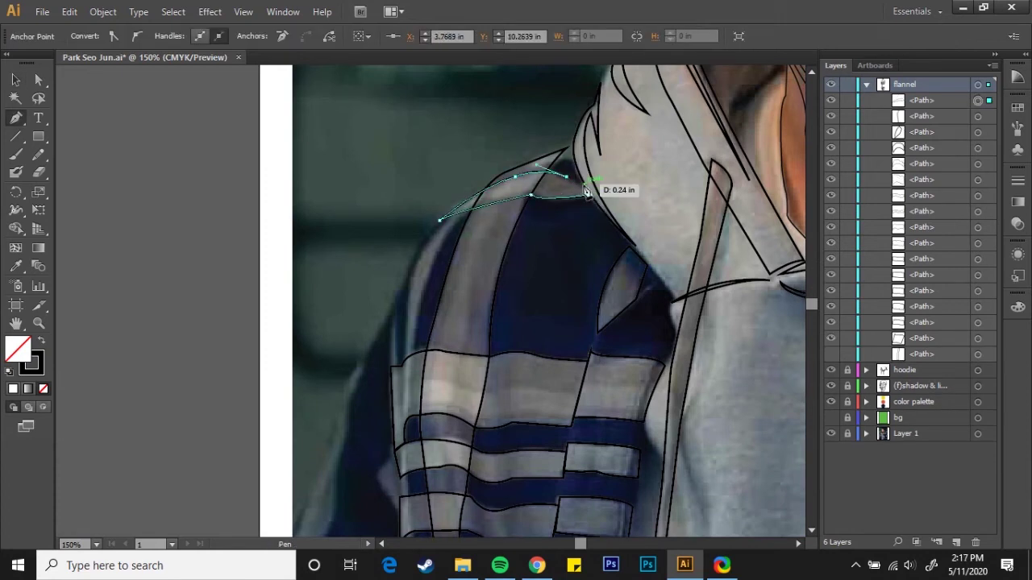
key("v")
Start a new sleeve-stripe outline with anchors running down to the sleeve bottom.
scroll(530, 242, "down", 3)
scroll(597, 226, "down", 2)
key("p")
left_click(460, 212)
left_click(473, 357)
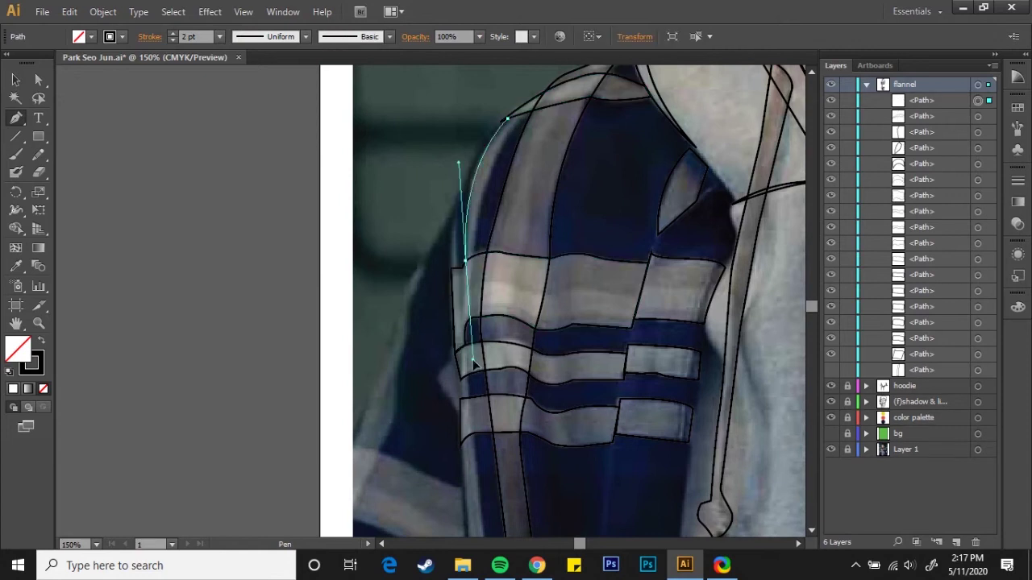
scroll(502, 288, "down", 3)
left_click(502, 288)
scroll(516, 322, "down", 5)
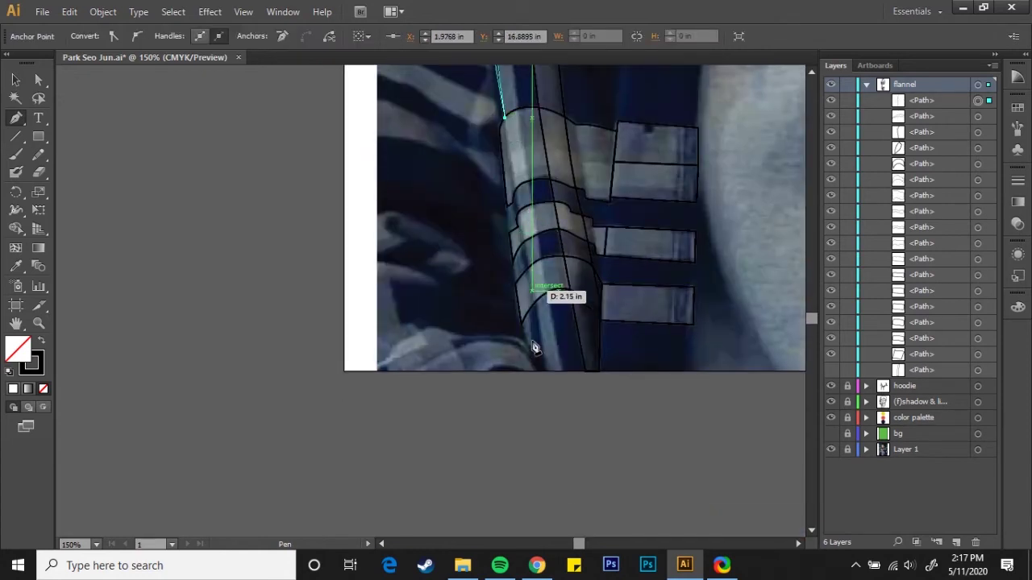
left_click(534, 341)
scroll(537, 266, "down", 4)
left_click(532, 260)
Carry the stripe outline back up and curve it over the shoulder top.
scroll(532, 242, "up", 3)
scroll(532, 213, "up", 1)
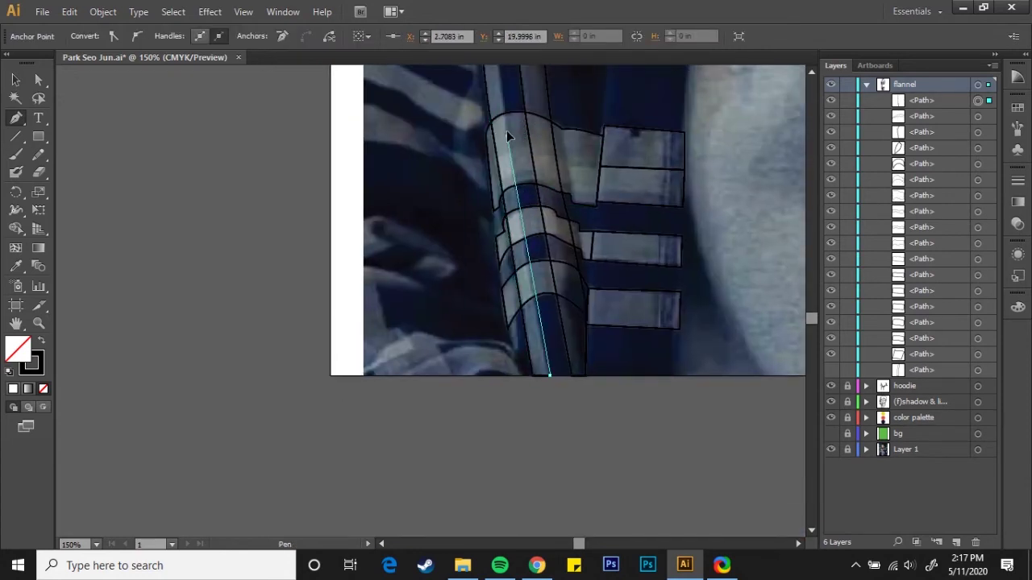
scroll(506, 161, "up", 2)
scroll(497, 241, "up", 2)
scroll(498, 242, "up", 3)
scroll(516, 202, "up", 3)
left_click(519, 178)
left_click(643, 109)
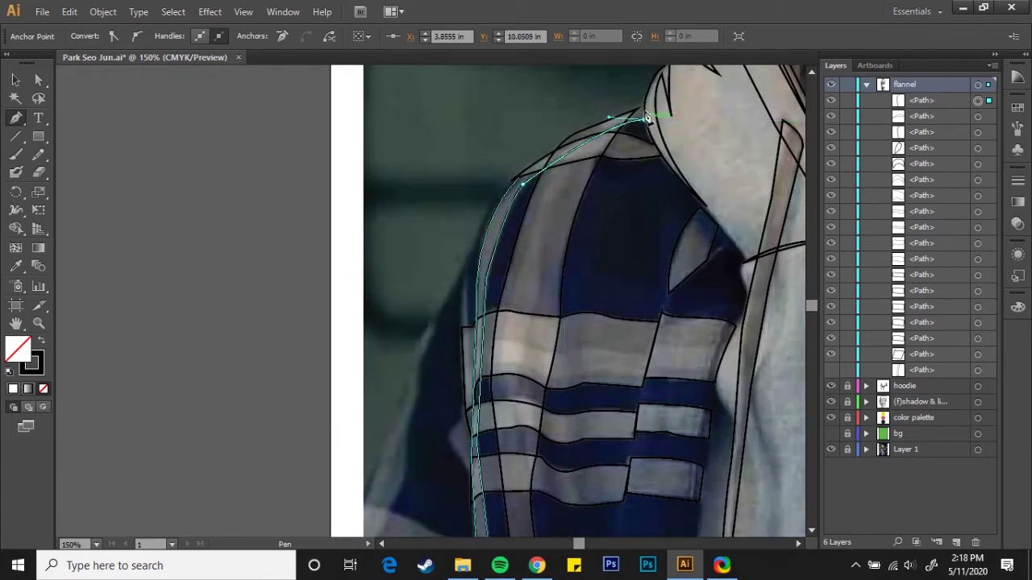
left_click_drag(552, 419, 557, 230)
Trace and close a shape along the left sleeve's outer edge.
left_click(589, 207, "ctrl")
scroll(590, 207, "down", 1)
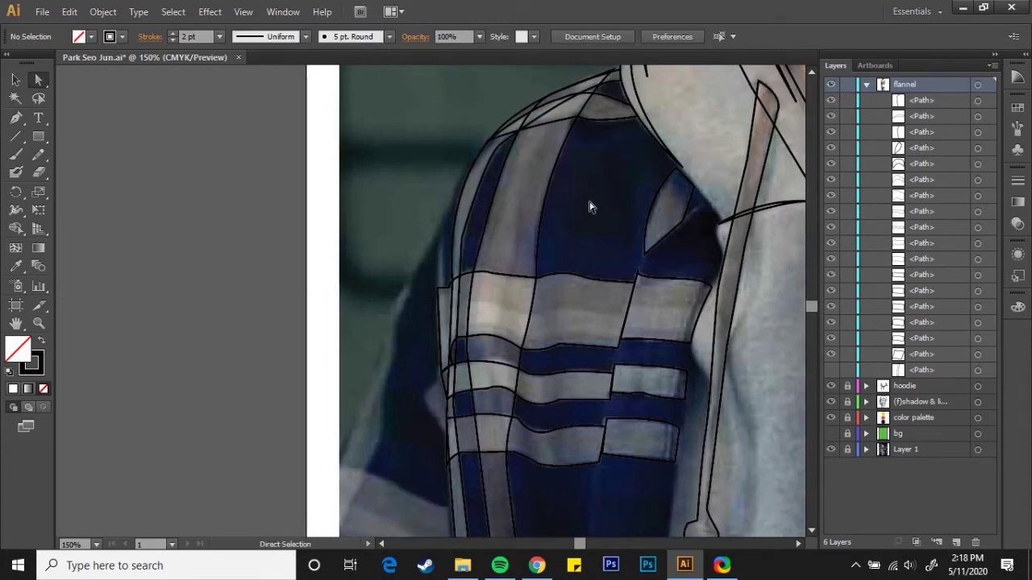
scroll(564, 209, "down", 5)
scroll(484, 177, "left", 2)
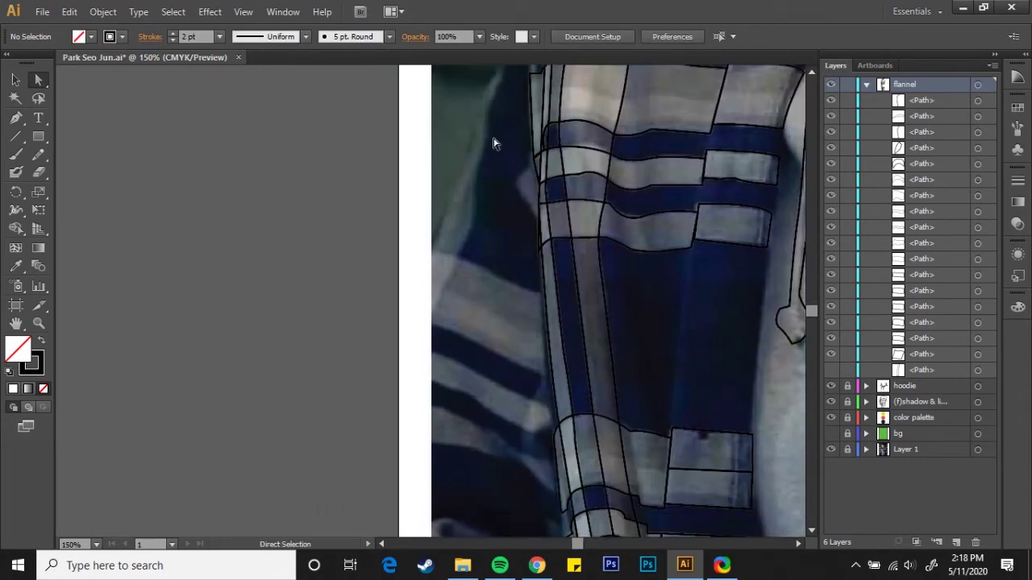
key("p")
scroll(501, 145, "left", 1)
left_click(553, 149)
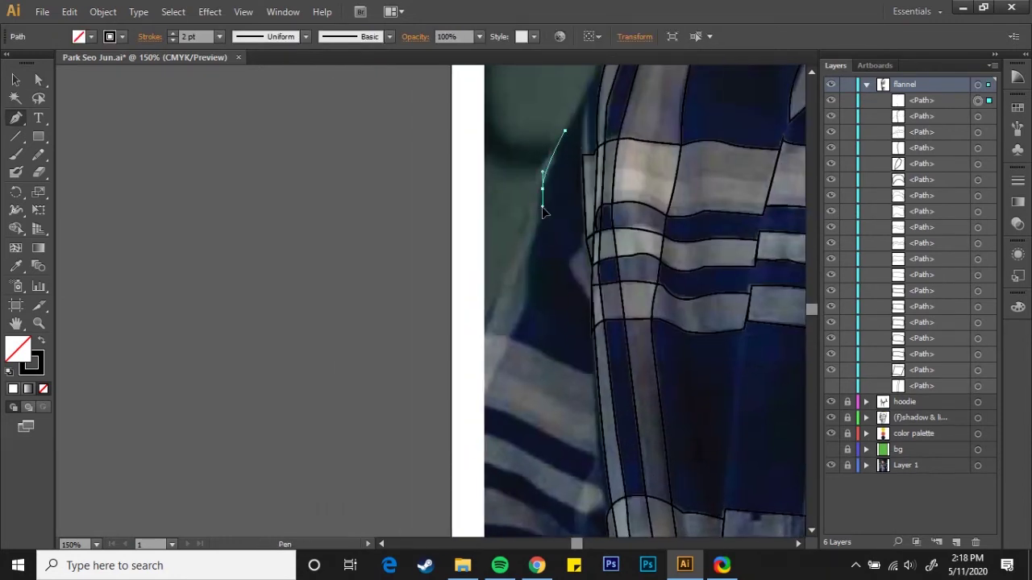
left_click(537, 216)
left_click(520, 301)
scroll(508, 344, "down", 1)
scroll(505, 328, "up", 1)
left_click(529, 224)
left_click(546, 126)
Outline and close a stripe band along the sleeve edge.
left_click(562, 286, "ctrl")
scroll(565, 242, "down", 2)
left_click(560, 204)
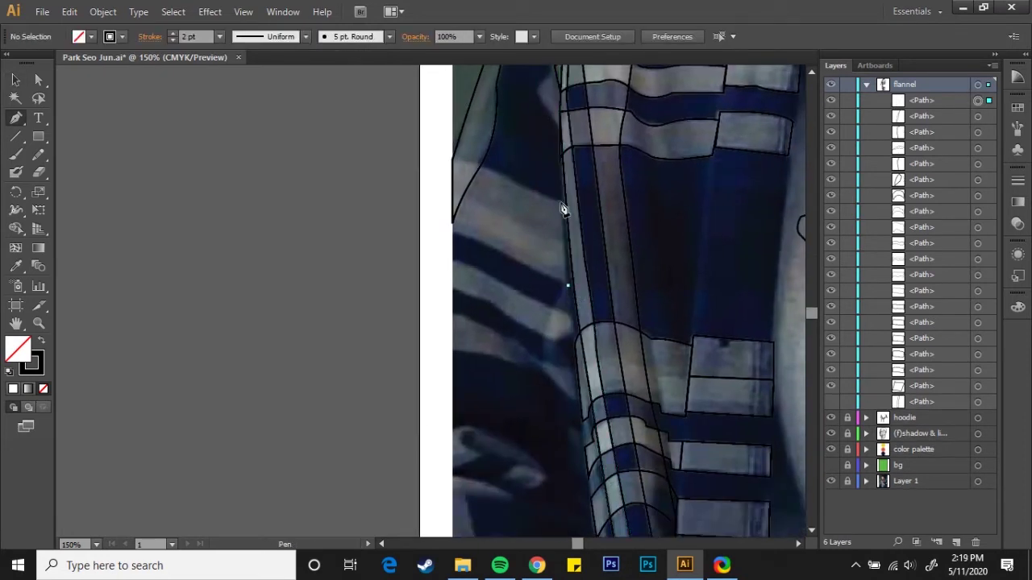
scroll(553, 207, "up", 1)
left_click(419, 152)
left_click(569, 318)
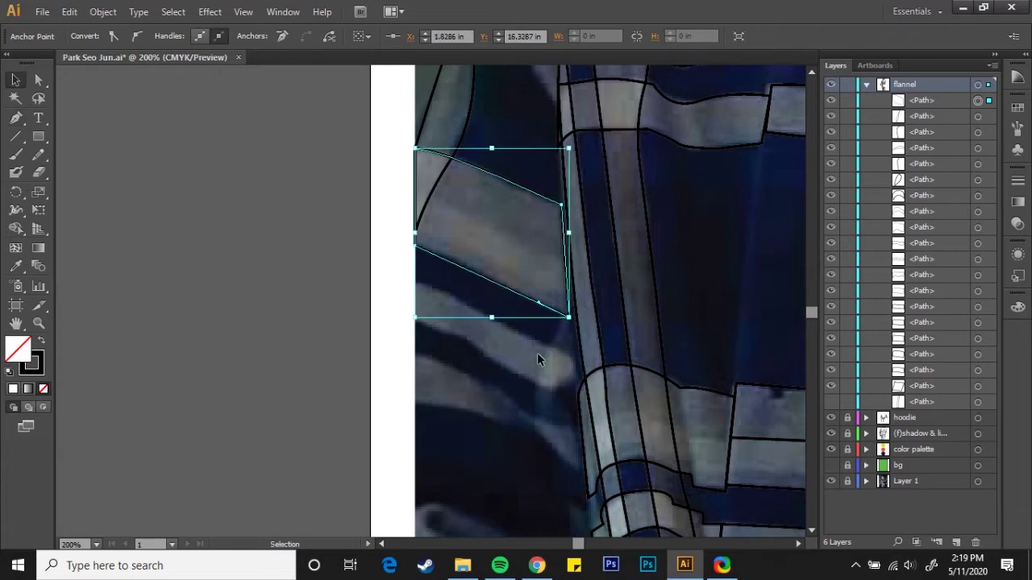
left_click(541, 357, "ctrl")
scroll(541, 357, "down", 4)
scroll(576, 317, "up", 3)
Draw a curved diagonal stripe on the lower sleeve, anchored at the sleeve edge.
left_click(594, 294)
left_click_drag(524, 256, 495, 228)
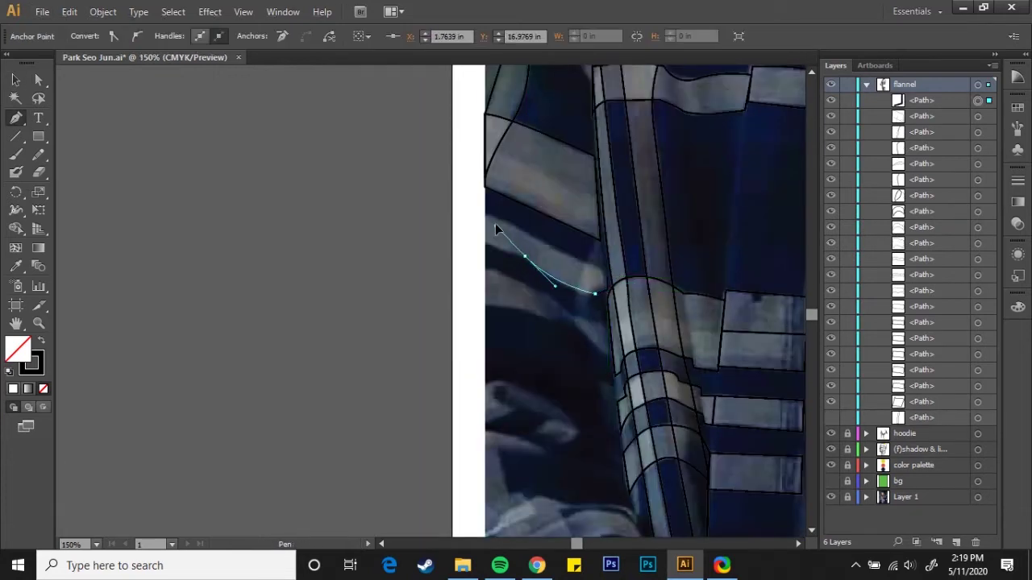
scroll(599, 288, "down", 2)
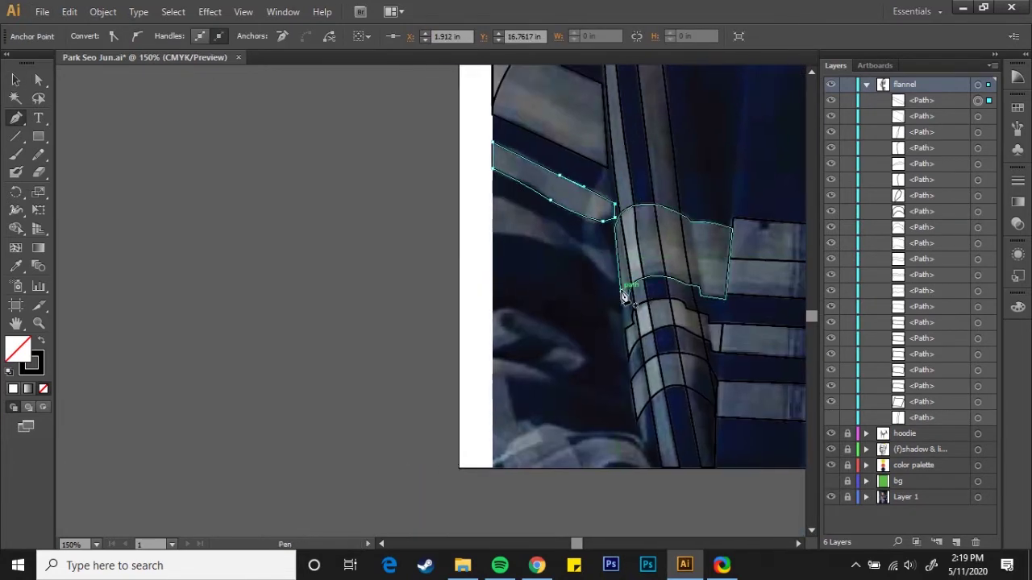
left_click(581, 254)
left_click(539, 242)
left_click(492, 234)
scroll(579, 256, "down", 3)
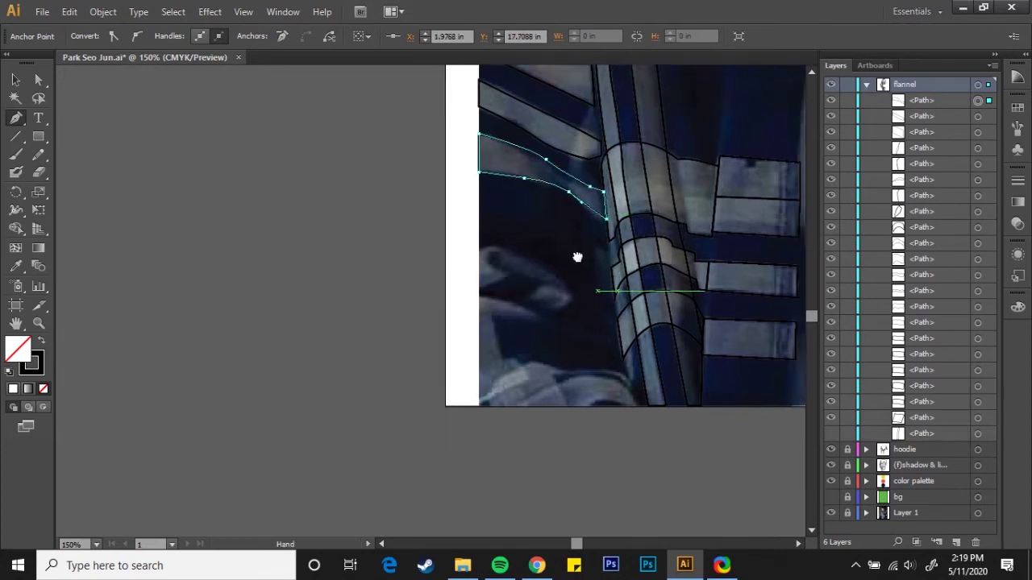
scroll(334, 341, "down", 1)
scroll(334, 341, "down", 2)
Begin another curved stripe outline starting from the sleeve edge.
left_click(532, 203)
left_click_drag(538, 295, 568, 311)
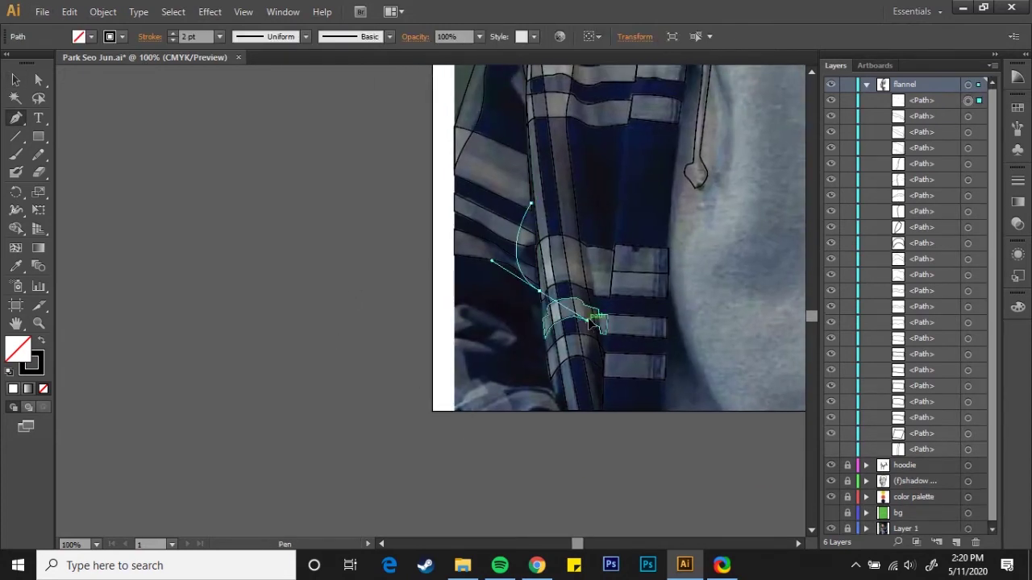
scroll(541, 290, "up", 2)
left_click_drag(509, 184, 532, 148)
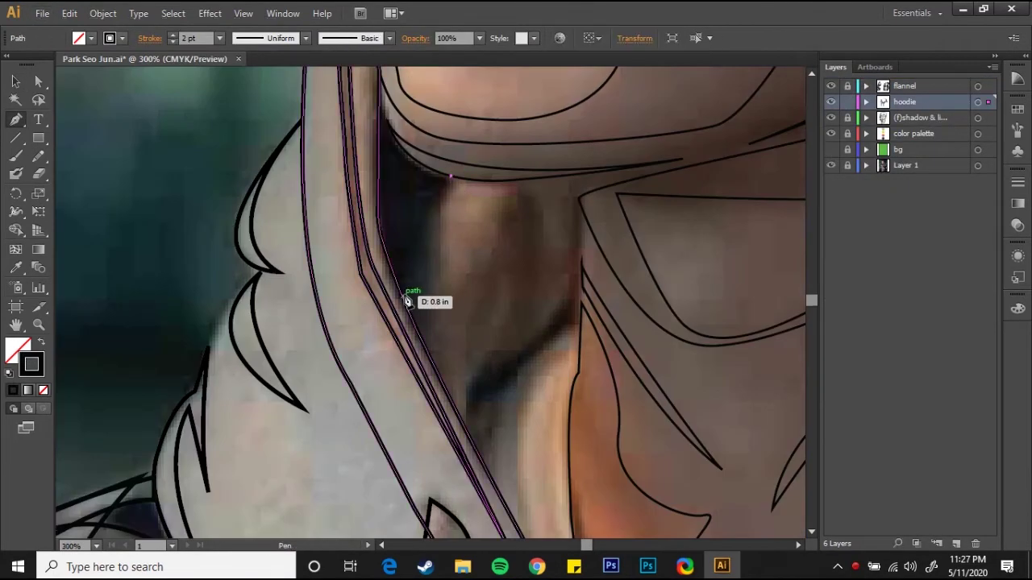
Outline the dark gap under the chin with a curved shadow shape.
left_click(401, 295)
mouse_move(386, 181)
left_mouse_down()
mouse_move(403, 111)
mouse_move(421, 150)
left_mouse_up()
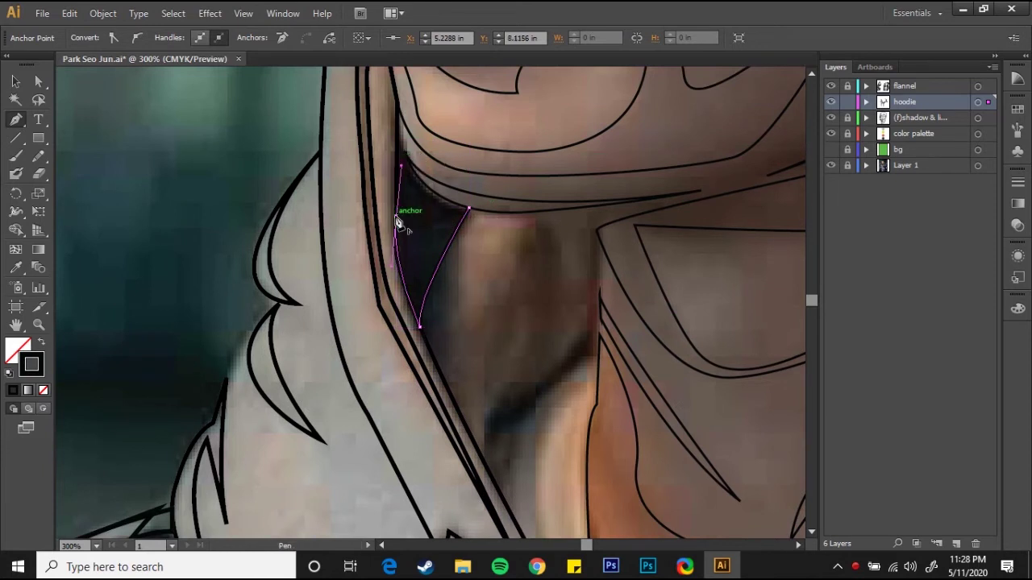
left_click(529, 230, "ctrl")
Trace the neck shadow and extend it in curves up the hood edge to the top corner.
mouse_move(573, 294)
left_mouse_down()
mouse_move(517, 260)
mouse_move(485, 199)
left_mouse_up()
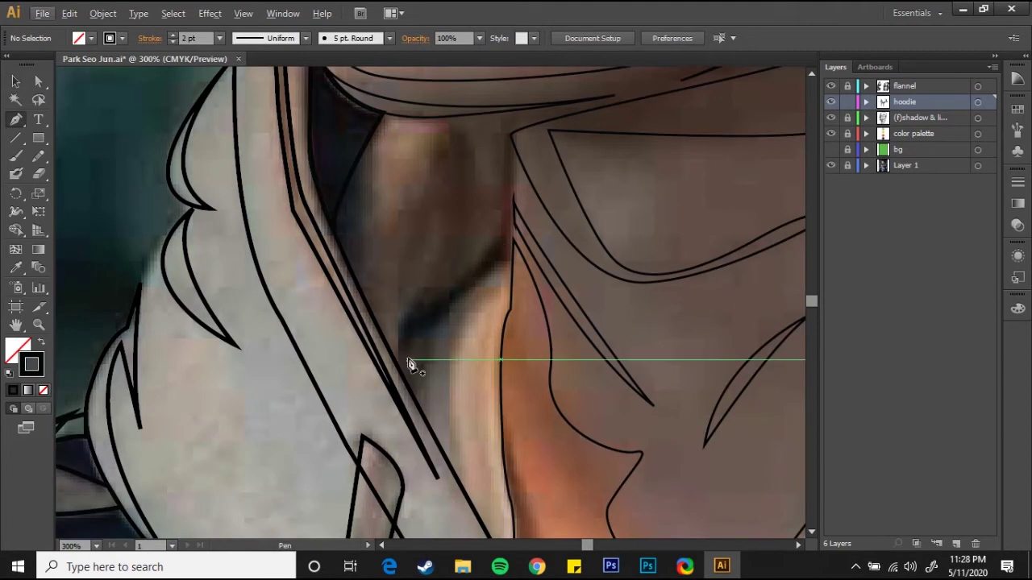
left_click(403, 280)
left_click_drag(395, 359, 512, 256)
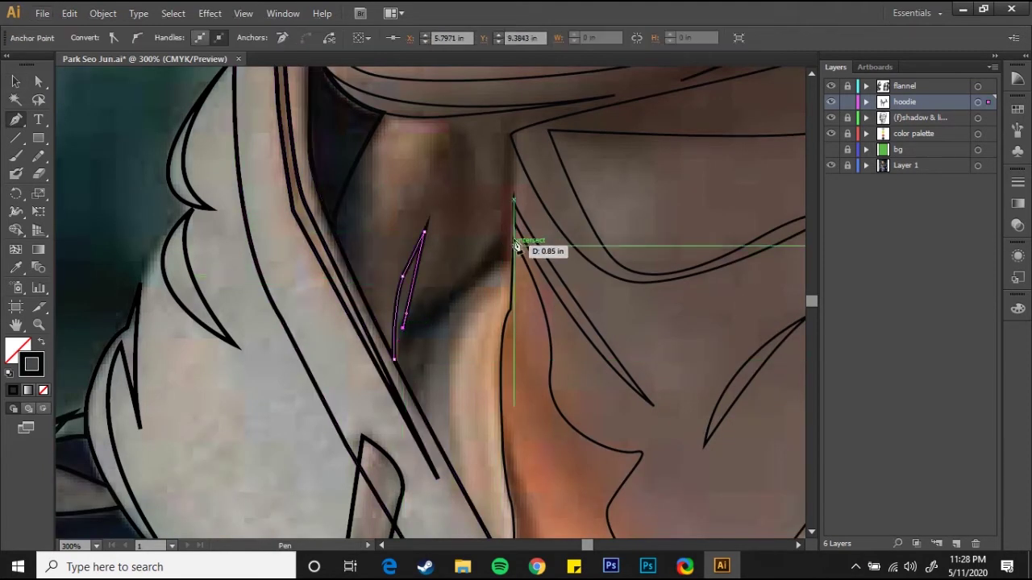
key("ctrl+minus")
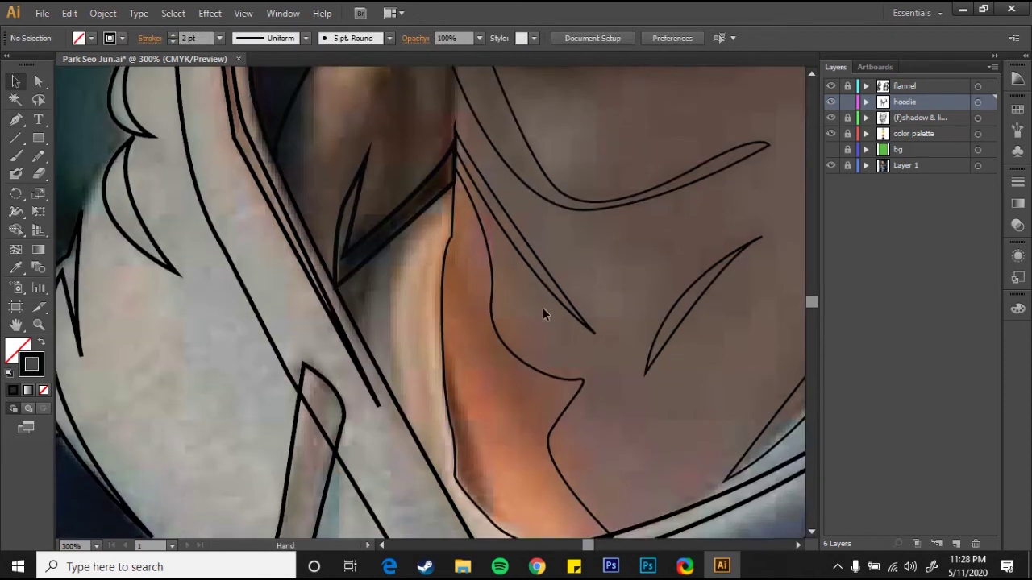
left_click_drag(542, 307, 383, 284)
left_click_drag(428, 380, 563, 192)
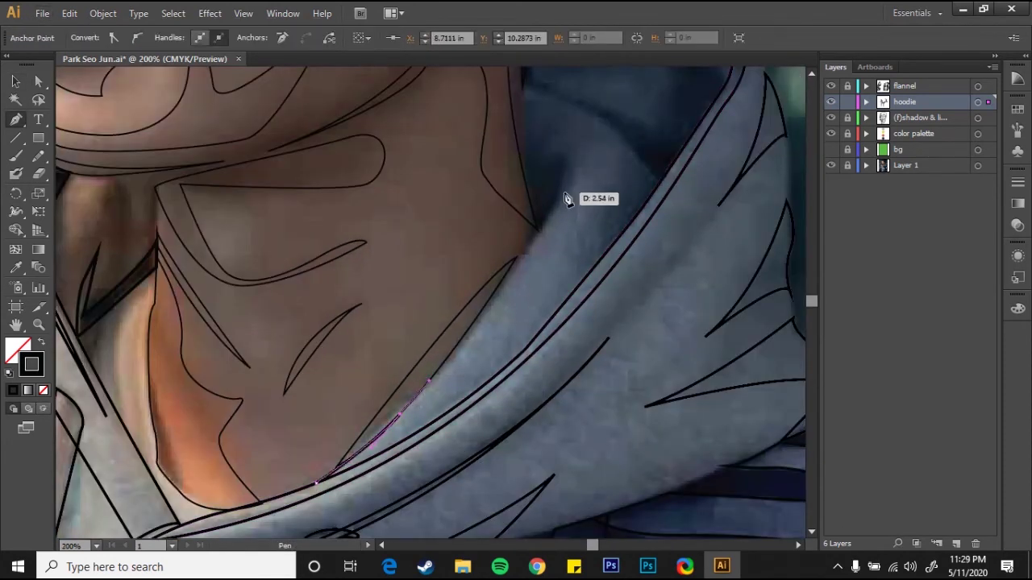
key("ctrl+plus")
left_click_drag(541, 235, 539, 195)
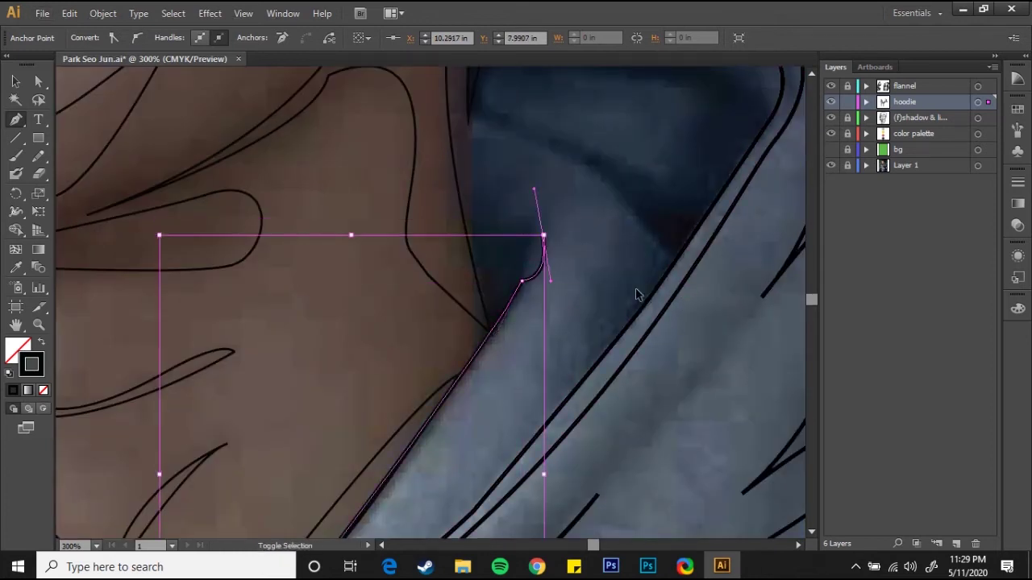
mouse_move(436, 477)
left_mouse_down()
mouse_move(535, 293)
mouse_move(437, 480)
left_mouse_up()
mouse_move(540, 189)
left_mouse_down()
mouse_move(504, 166)
mouse_move(493, 258)
left_mouse_up()
key("v")
Add an anchor on the hood edge path and trace the inner hood fold near the ear.
scroll(448, 373, "up", 2, "alt")
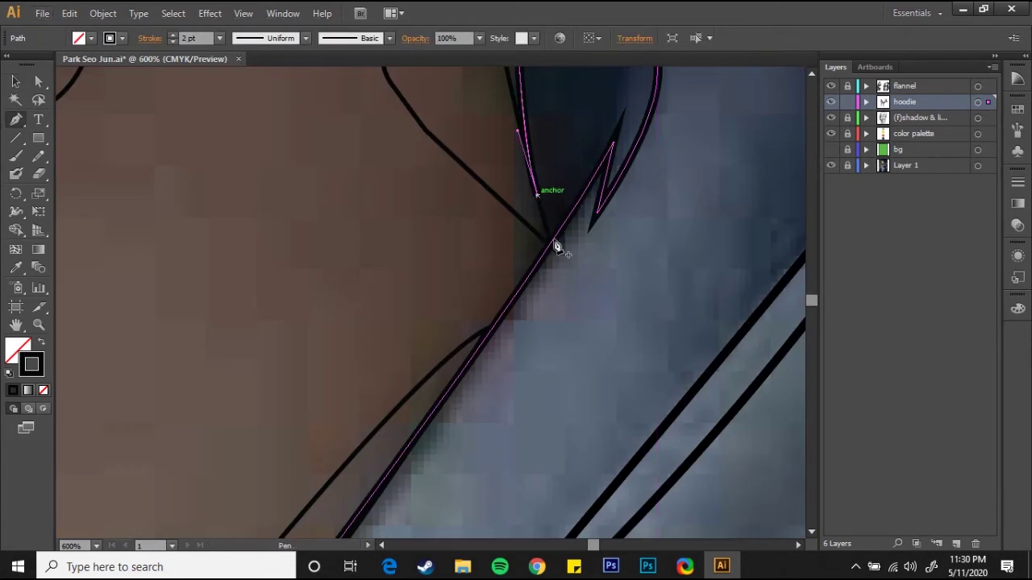
left_click(555, 246)
scroll(553, 332, "down", 2, "alt")
scroll(322, 436, "down", 1, "alt")
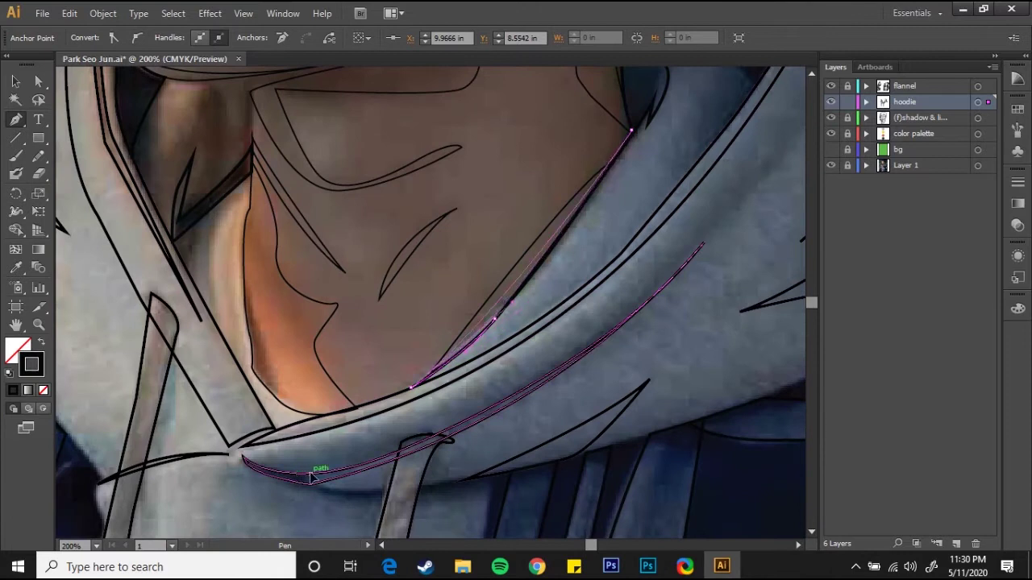
scroll(428, 438, "up", 5)
scroll(576, 327, "up", 3)
left_click(451, 224)
left_click_drag(561, 296, 571, 327)
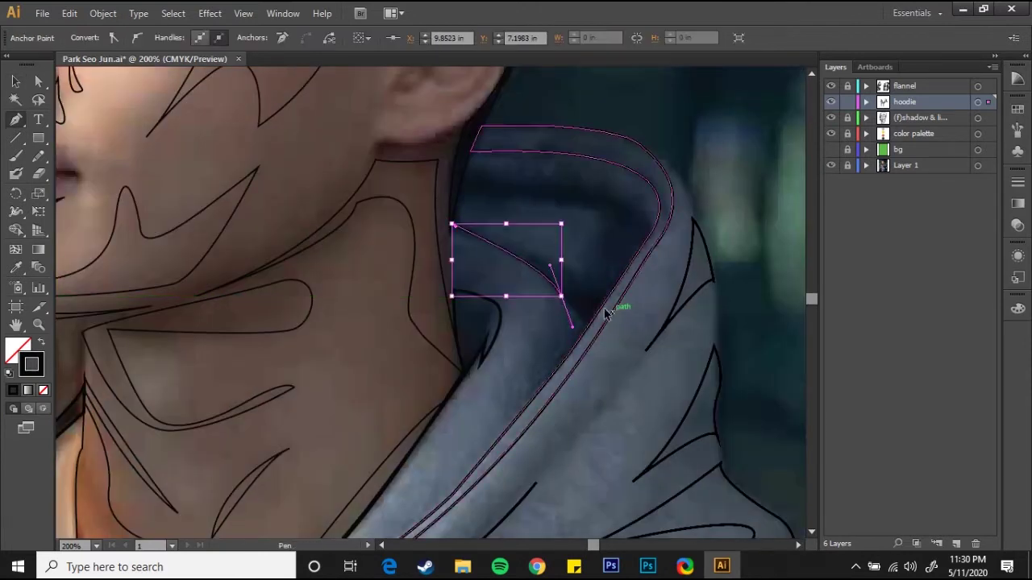
left_click(590, 324)
left_click(645, 241)
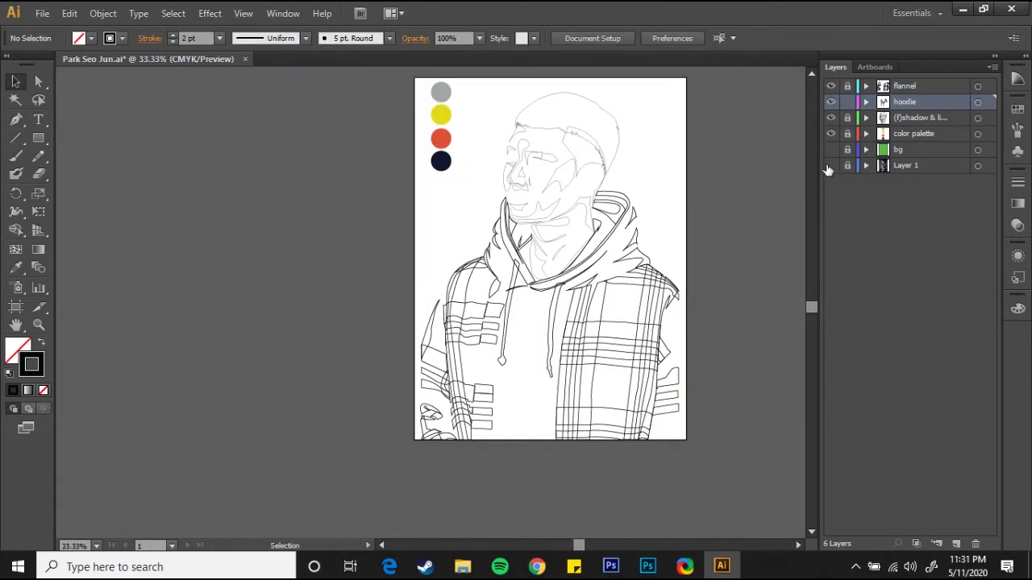
Show the reference photo and fill the hair shape with the orange palette colour.
left_click(831, 166)
key("ctrl+plus")
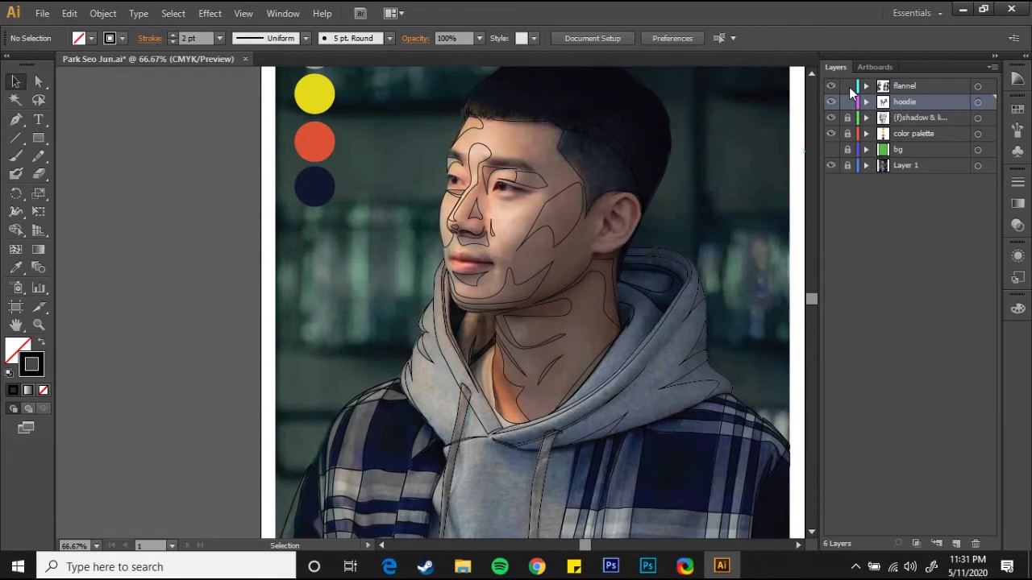
scroll(666, 212, "right", 3)
left_click(903, 121)
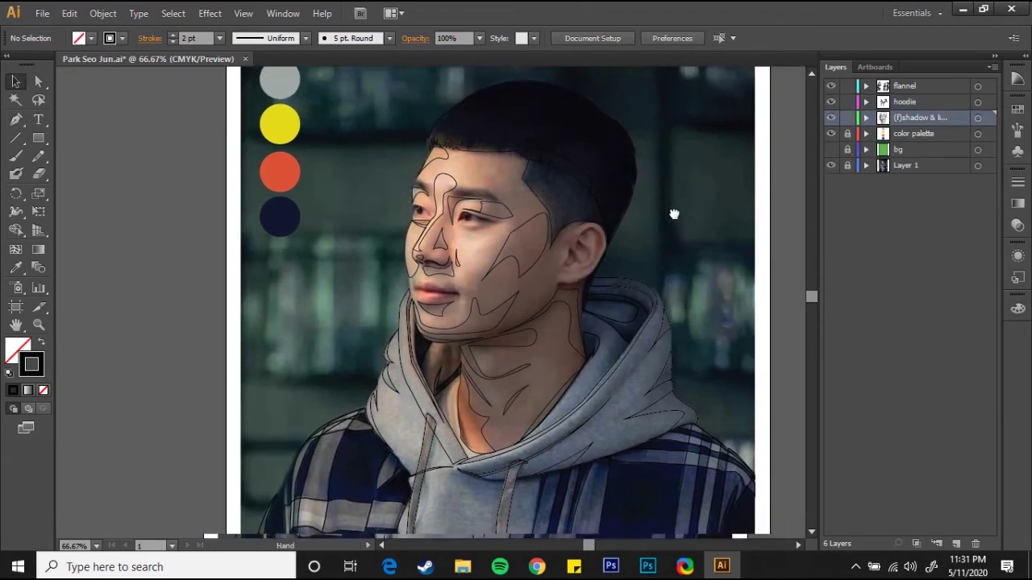
scroll(673, 212, "left", 5)
left_click(537, 160)
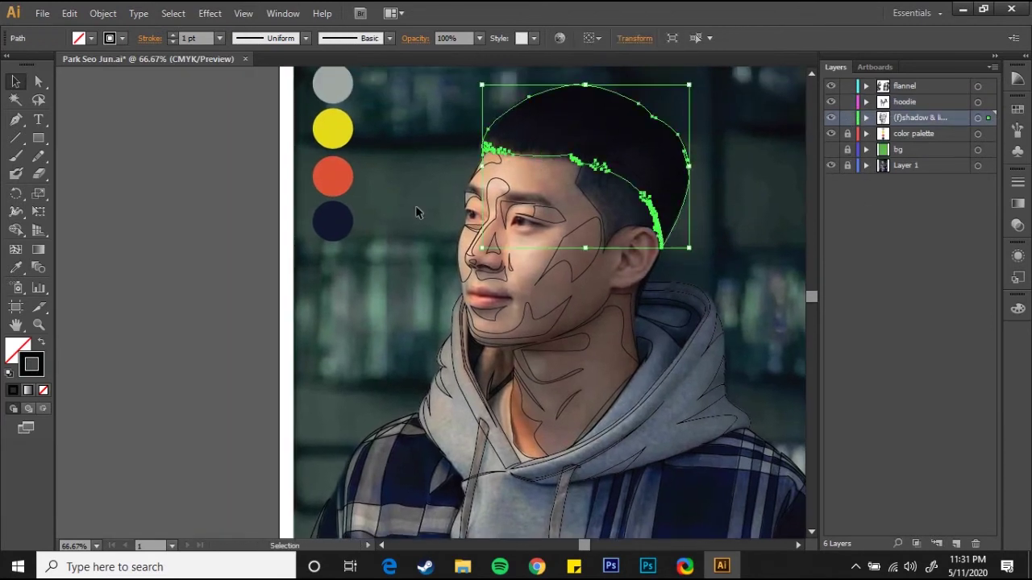
left_click(339, 176)
key("v")
Fill the side section of the hair with darker red CE3319.
left_click(614, 147)
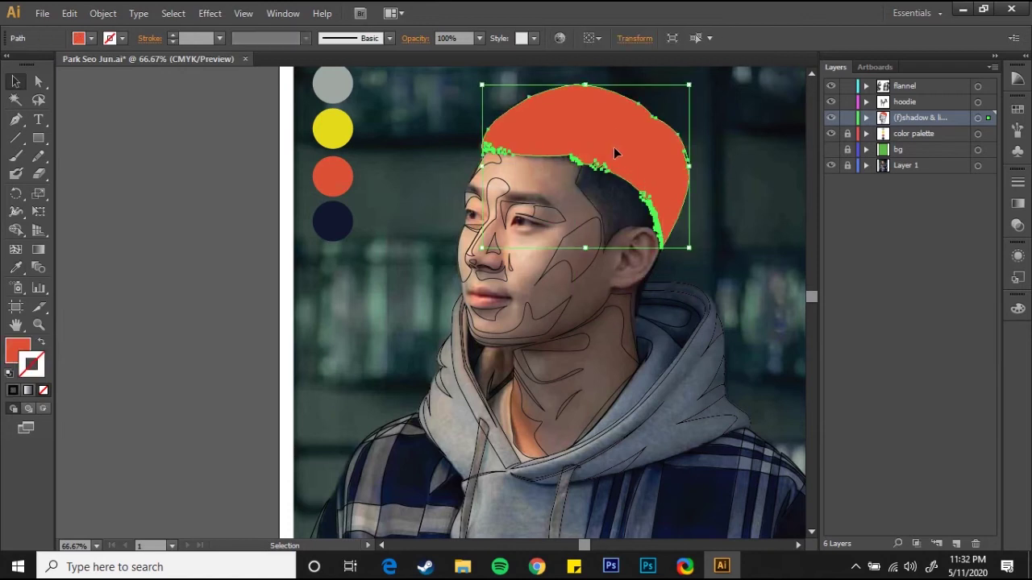
key("ctrl+minus")
key("ctrl+minus")
left_click(731, 252)
scroll(709, 211, "up", 3)
left_click(594, 253)
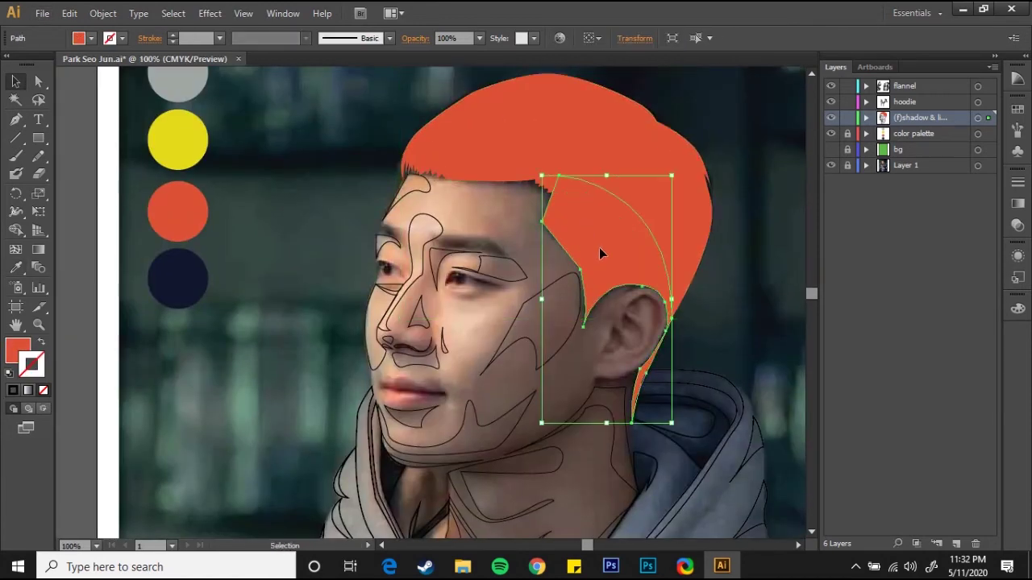
double_click(17, 349)
key("Return")
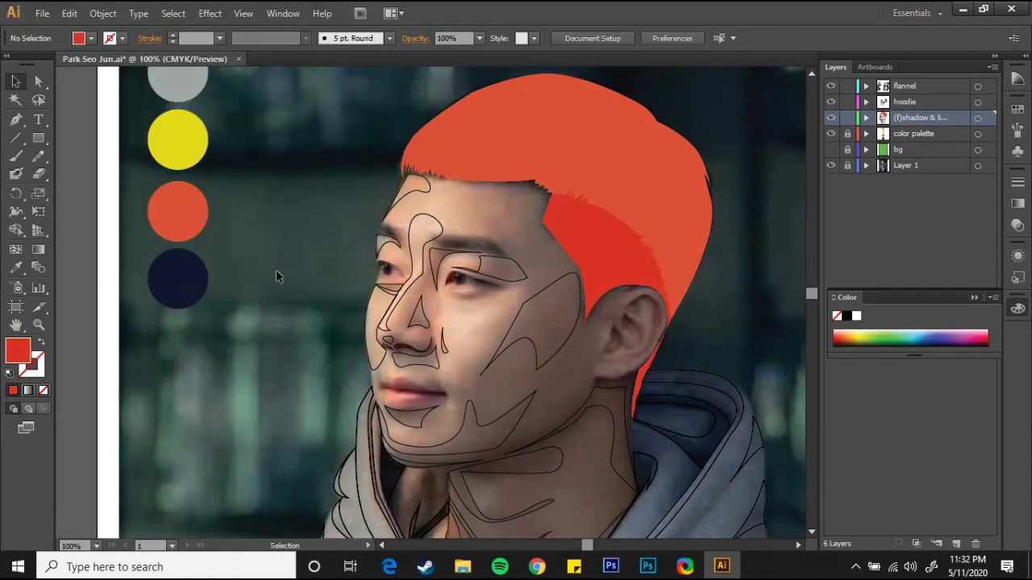
key("ctrl+0")
double_click(18, 350)
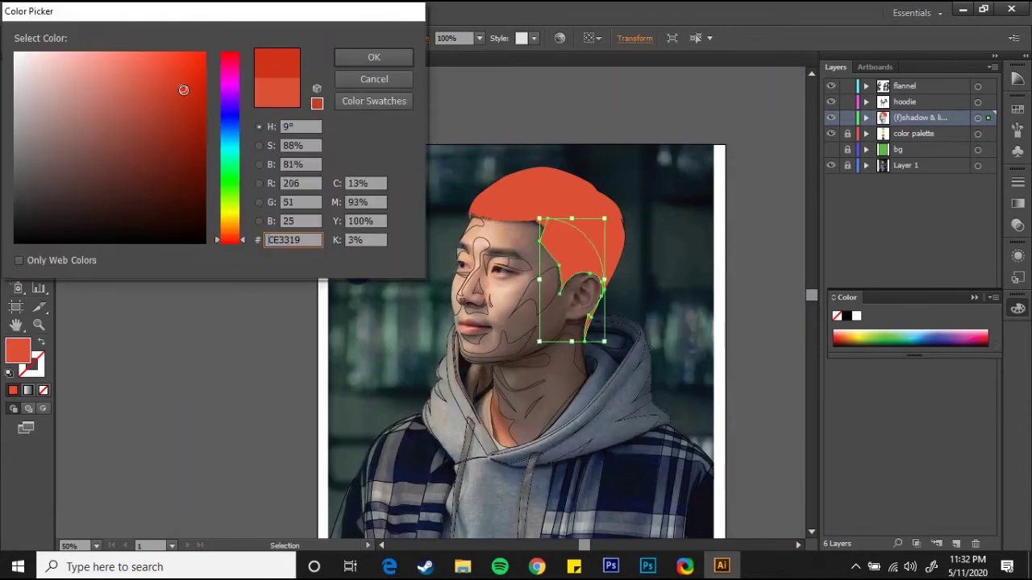
key("Return")
key("ctrl+shift+a")
key("ctrl+1")
Duplicate the orange palette circle and give the copy the side hair's red.
left_click(848, 133)
left_click_drag(211, 214, 284, 214)
key("i")
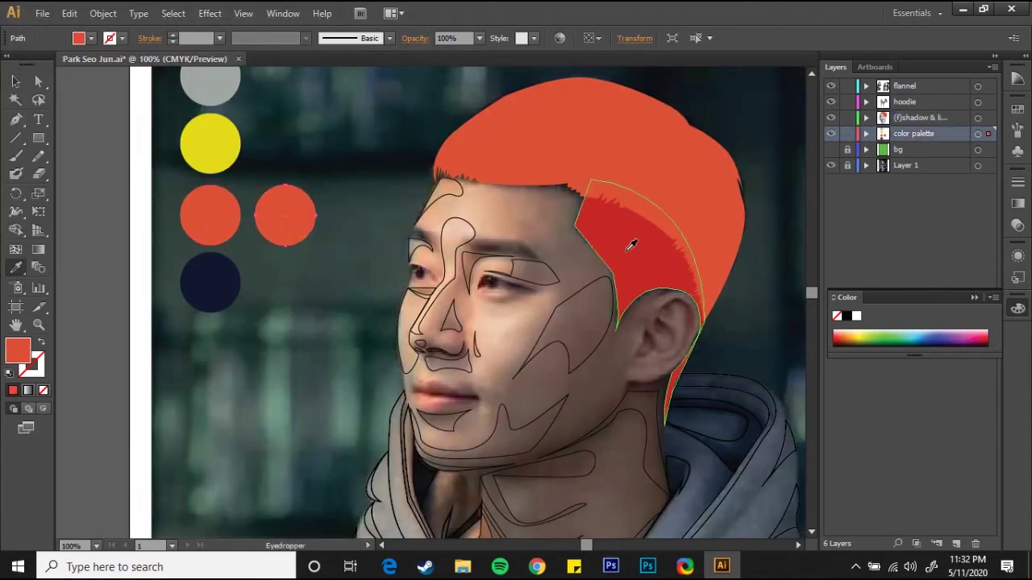
left_click(633, 242)
scroll(357, 298, "up", 1)
scroll(357, 299, "down", 1)
left_click(442, 179)
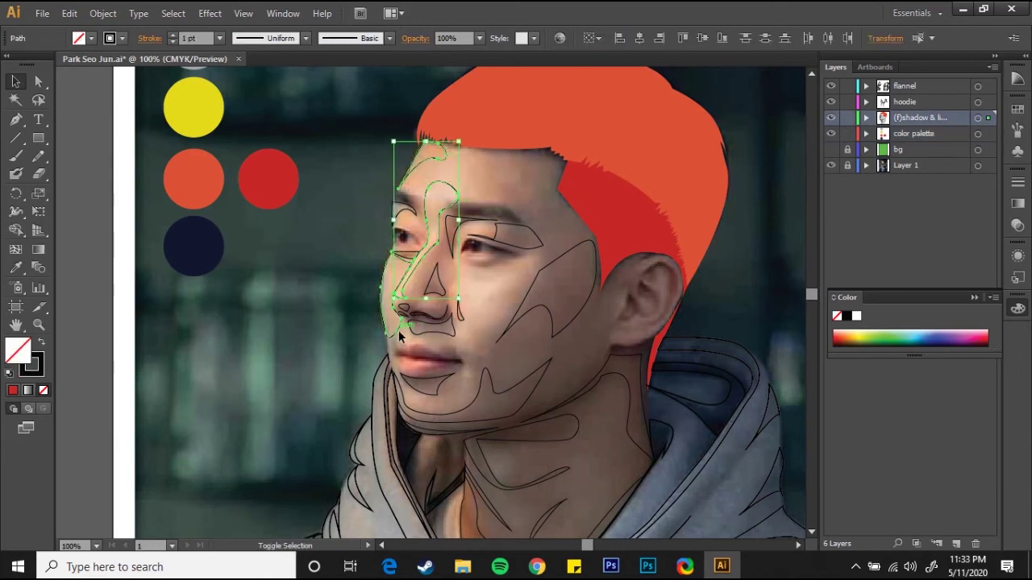
Fill the cheek and small face shapes with the palette yellow.
key("i")
left_click(194, 107)
left_click(404, 212, "ctrl")
left_click(403, 212)
mouse_move(334, 195)
left_mouse_down()
mouse_move(329, 242)
mouse_move(386, 230)
left_mouse_up()
left_click(330, 282)
left_click(831, 165)
left_click(831, 165)
left_click(391, 341)
Fill the nose triangle with navy and the cheek shading with darker red.
key("i")
left_click(237, 286)
key("v")
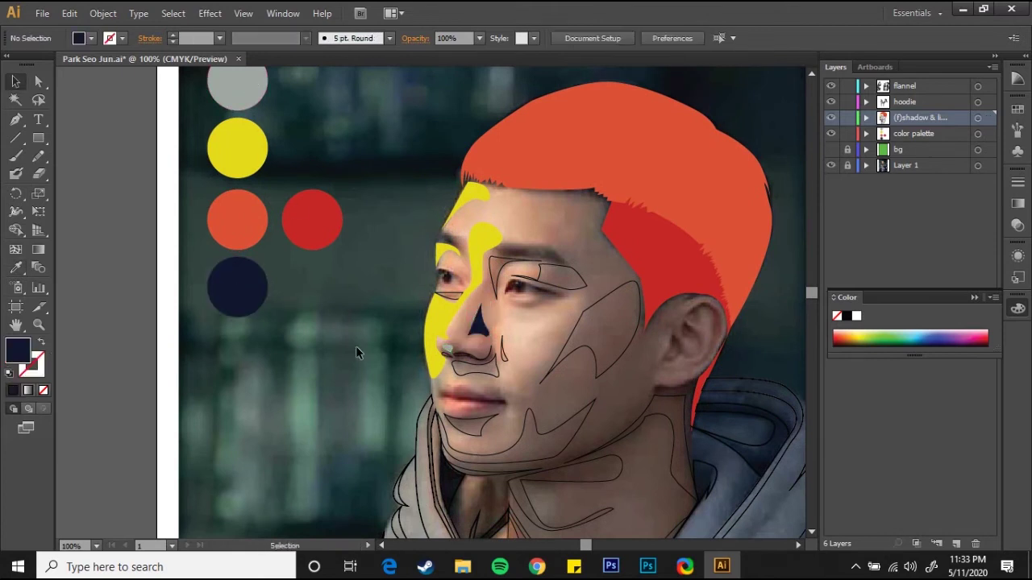
scroll(357, 353, "down", 1)
left_click(440, 279)
key("i")
left_click(290, 191)
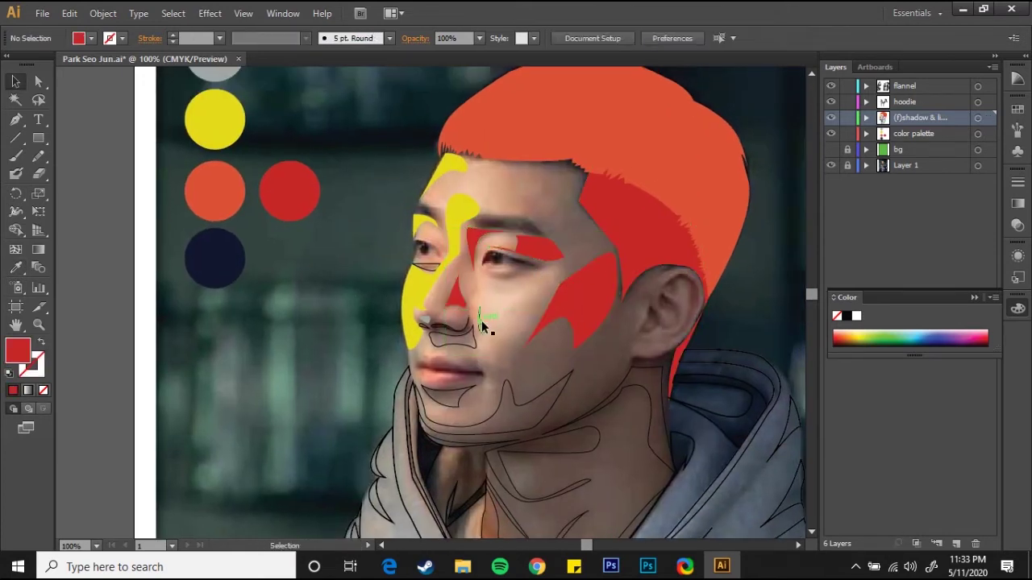
Colour the chin shape yellow, the sliver under it darker red, and the nose red.
left_click_drag(320, 255, 304, 171)
left_click(528, 309)
key("i")
left_click(428, 202)
left_click(476, 355, "ctrl")
left_click(516, 173)
left_click(435, 254, "ctrl")
left_click(506, 186)
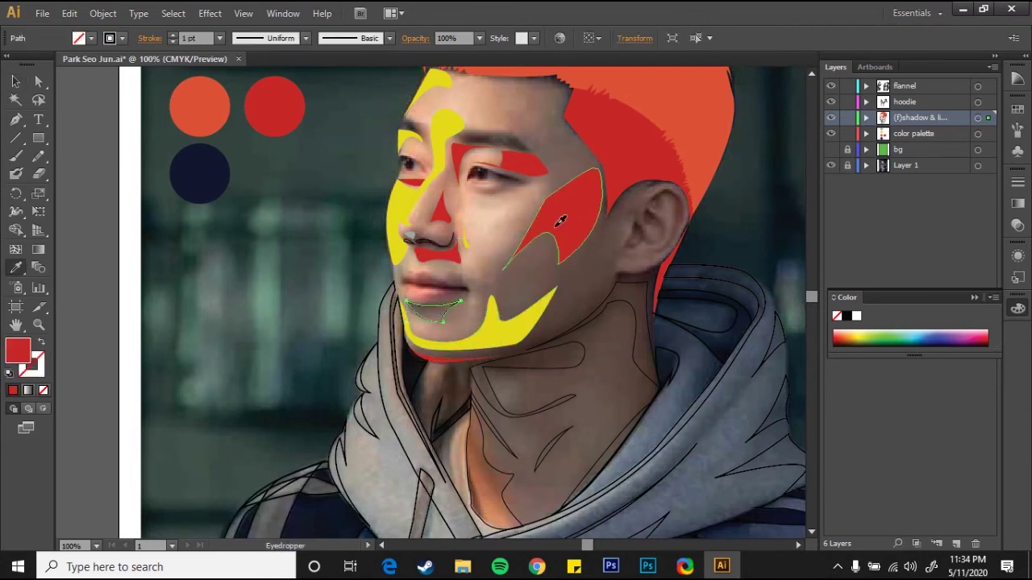
Fill the neck shape at the jaw red and the neck line orange.
scroll(283, 428, "right", 2)
left_click(589, 346, "ctrl")
scroll(512, 186, "down", 1)
left_click(512, 186)
left_click(451, 385, "ctrl")
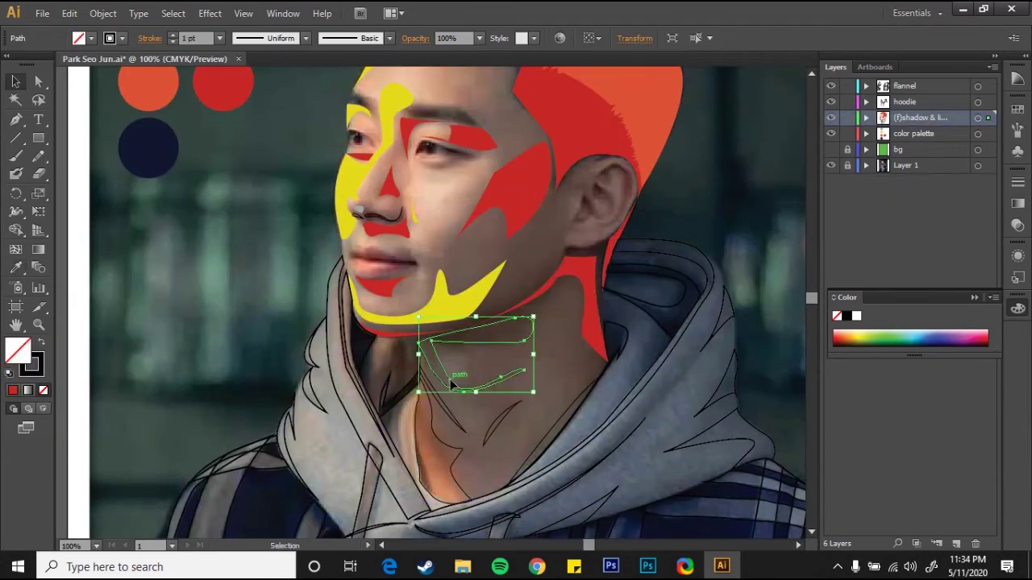
left_click(612, 121)
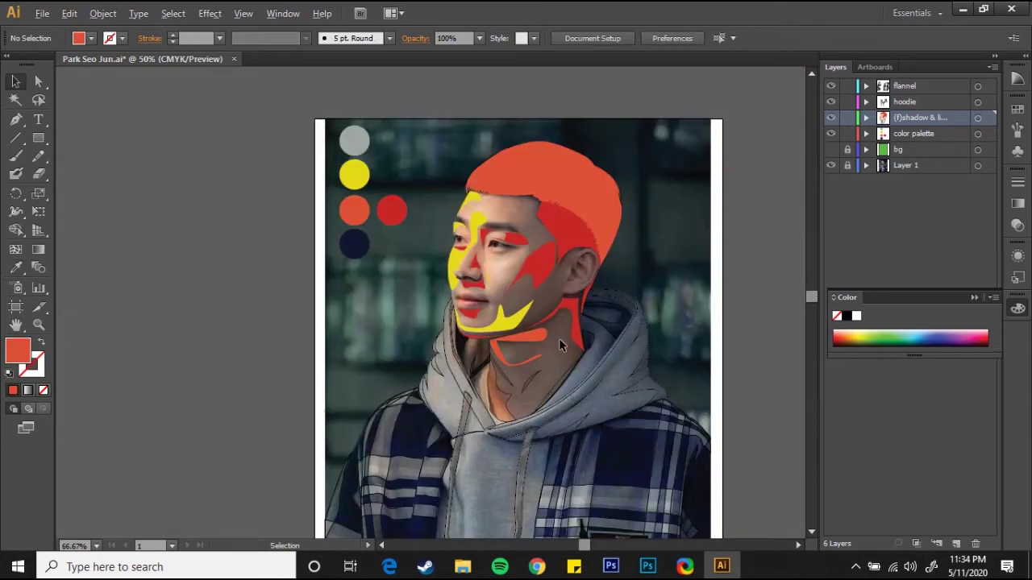
Zoom out and toggle the reference photo to compare the portrait's colours.
key("ctrl+minus")
key("ctrl+shift+a")
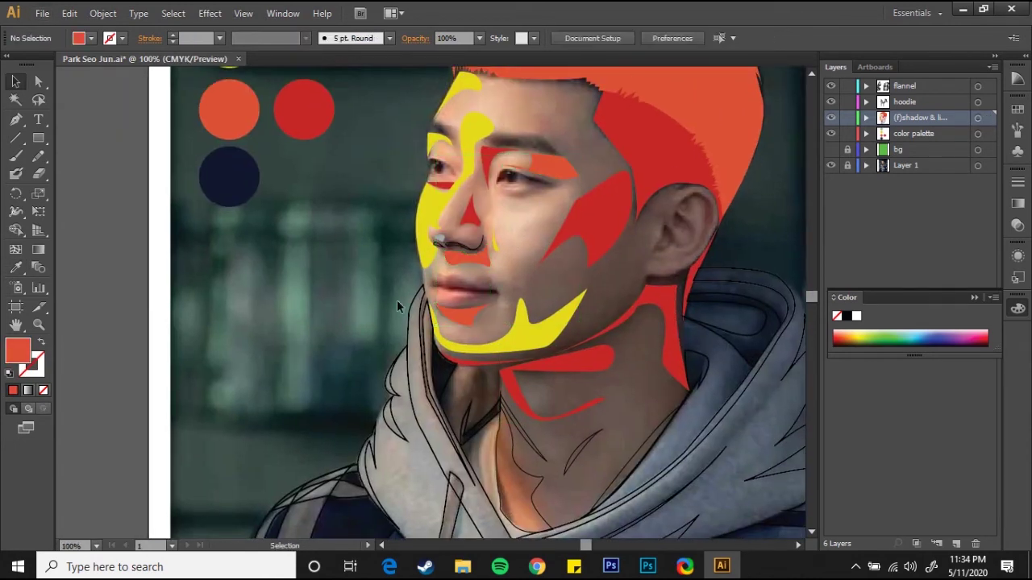
left_click(831, 166)
left_click(837, 167)
key("ctrl+plus")
key("ctrl+plus")
Fill the two remaining neck shapes with orange.
left_click(559, 341, "shift")
key("i")
left_click(409, 240)
key("v")
scroll(594, 269, "down", 3)
key("ctrl+shift+a")
scroll(604, 276, "down", 3)
scroll(623, 259, "up", 3)
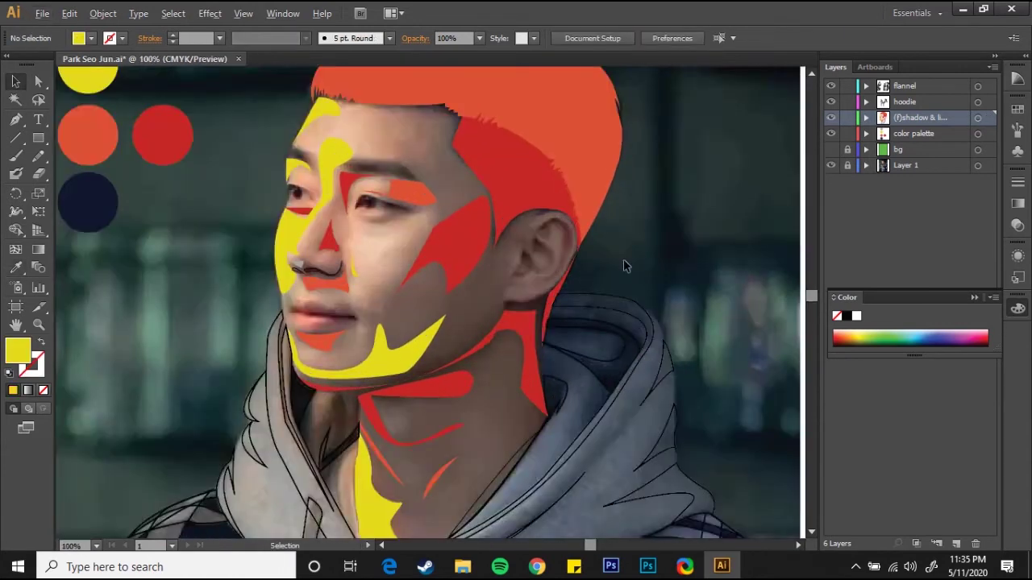
scroll(623, 258, "up", 3)
Trace the inner ear fold with a black-stroked, unfilled pen line.
left_click_drag(595, 313, 613, 266)
key("slash")
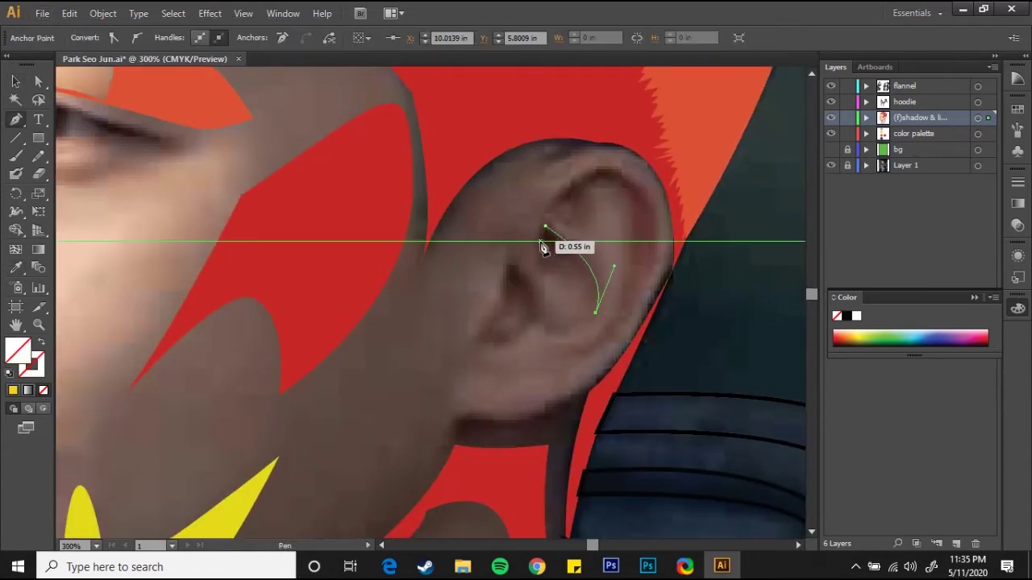
key("ctrl+z")
key("ctrl+z")
double_click(16, 348)
key("Escape")
left_click_drag(546, 228, 562, 268)
left_click(548, 234)
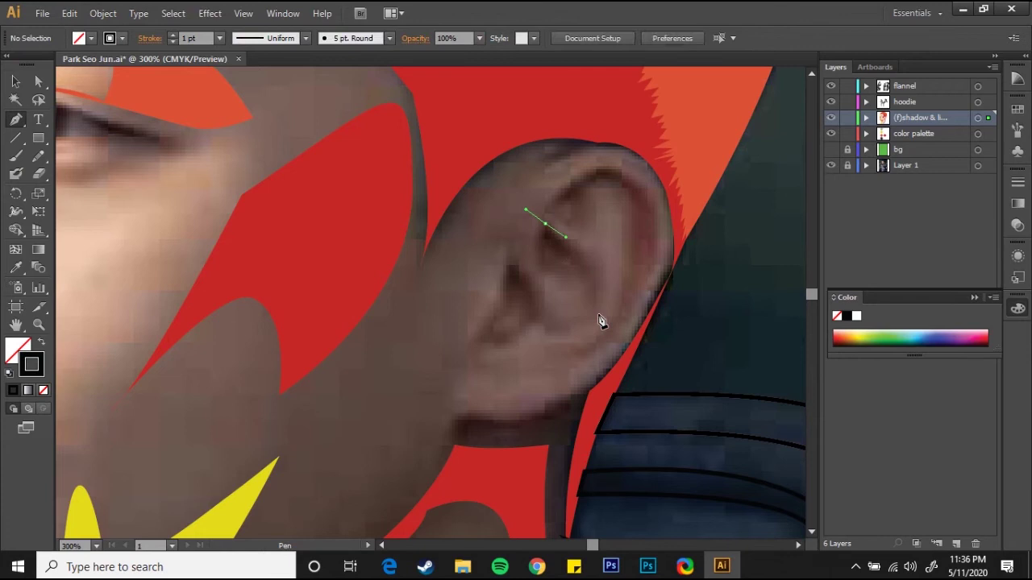
left_click_drag(601, 321, 553, 246)
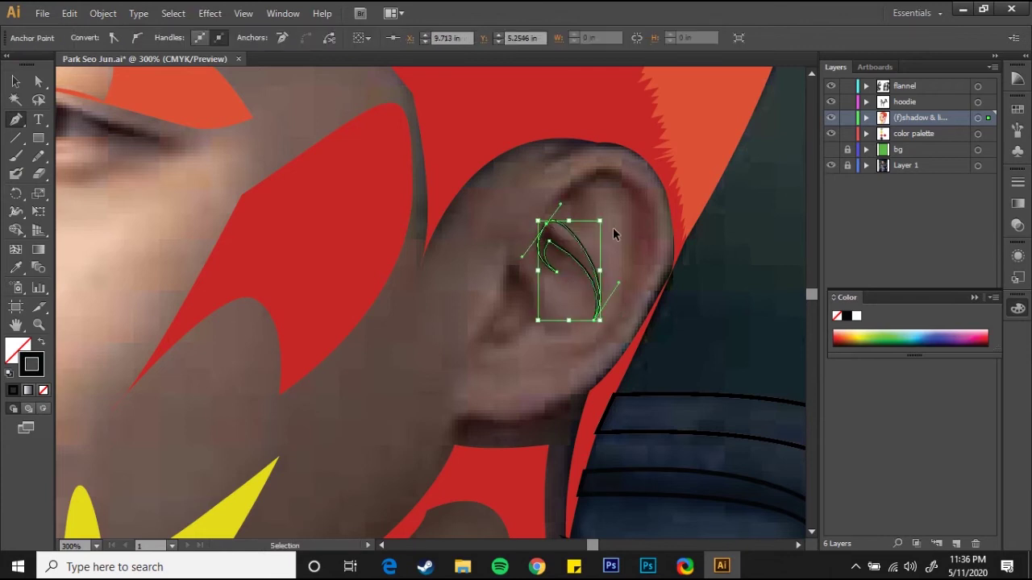
left_click(548, 231)
Trace the outer ear rim and the lower fold toward the earlobe in black.
left_click(552, 203)
left_click_drag(601, 167, 605, 348)
left_click(591, 348)
left_click_drag(668, 228, 669, 229)
left_click(508, 267)
left_click(456, 353)
mouse_move(477, 336)
left_mouse_down()
mouse_move(497, 324)
mouse_move(482, 347)
mouse_move(516, 330)
left_mouse_up()
scroll(488, 348, "up", 2)
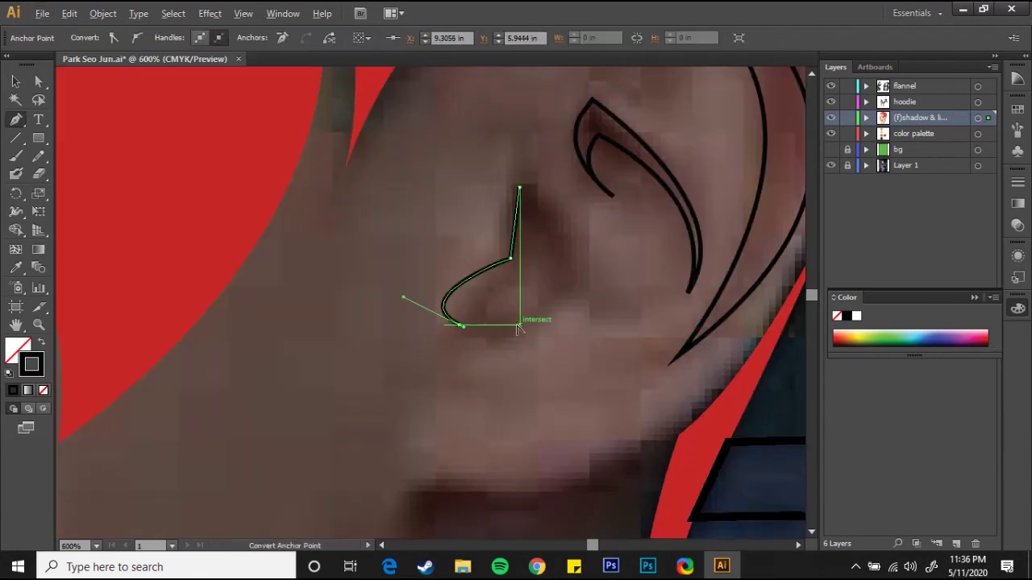
scroll(516, 330, "down", 2)
key("v")
left_click(559, 333)
Outline the larger eyebrow in black with a zigzag, hair-like top edge.
key("ctrl+0")
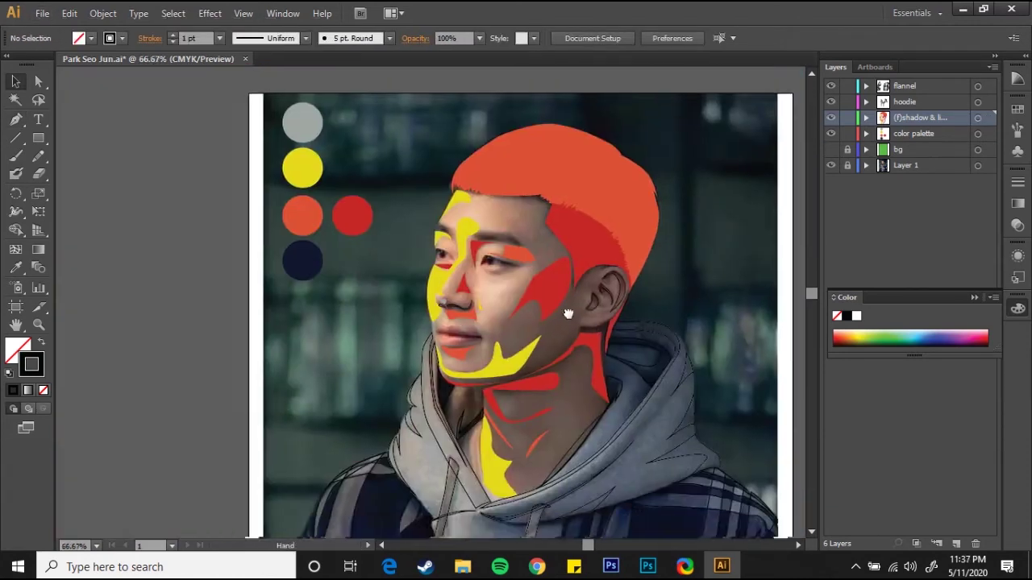
key("ctrl+plus")
key("ctrl+plus")
key("p")
left_click(389, 246)
left_click(380, 211)
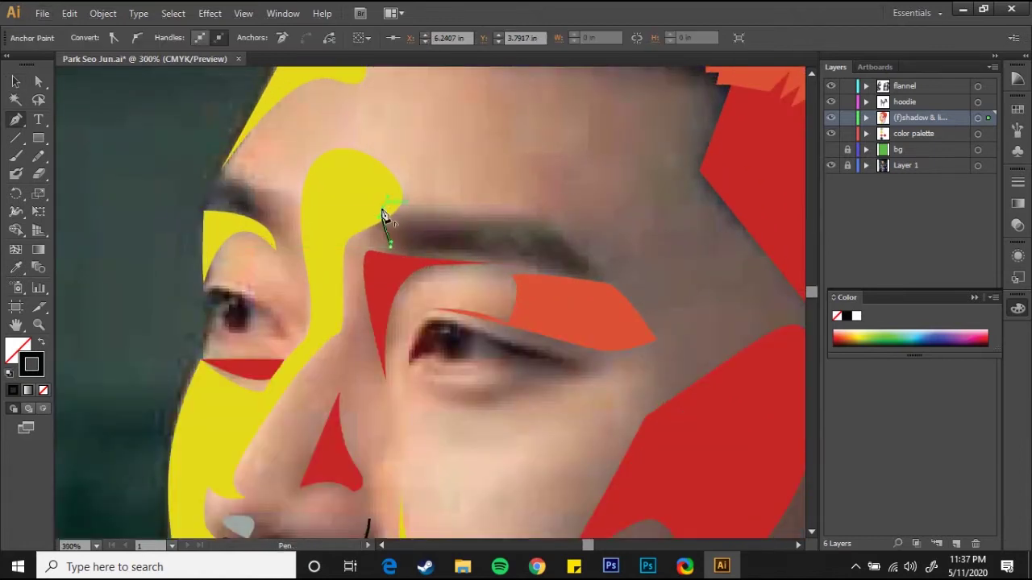
key("ctrl+plus")
left_click(392, 182)
left_click(415, 191)
scroll(446, 208, "down", 1)
scroll(629, 244, "up", 1)
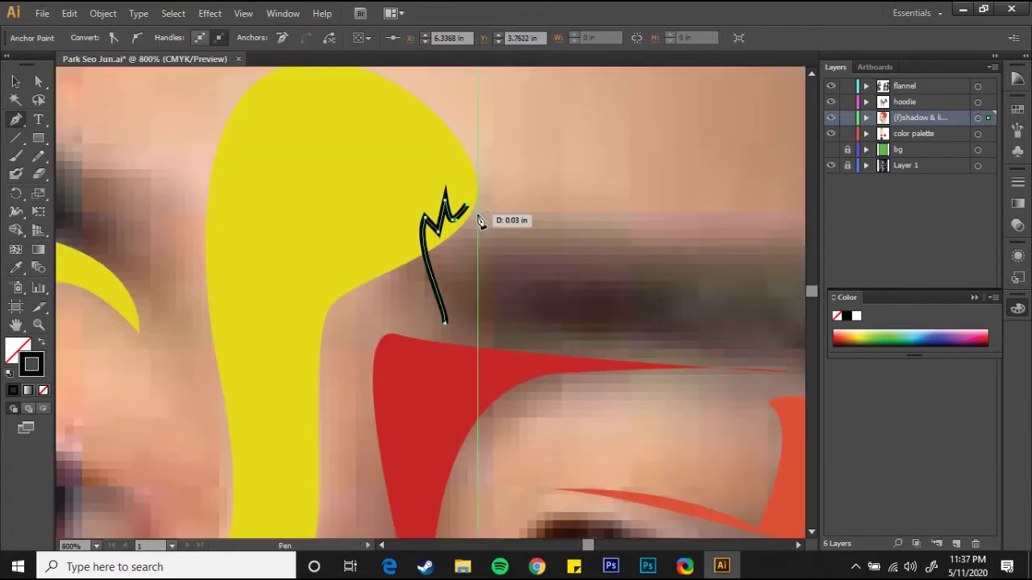
scroll(478, 224, "down", 1)
left_click(750, 294)
left_click(295, 258, "ctrl")
scroll(433, 212, "left", 3)
Outline the smaller eyebrow with a curved top edge.
left_click(432, 252)
left_click_drag(424, 203, 412, 212)
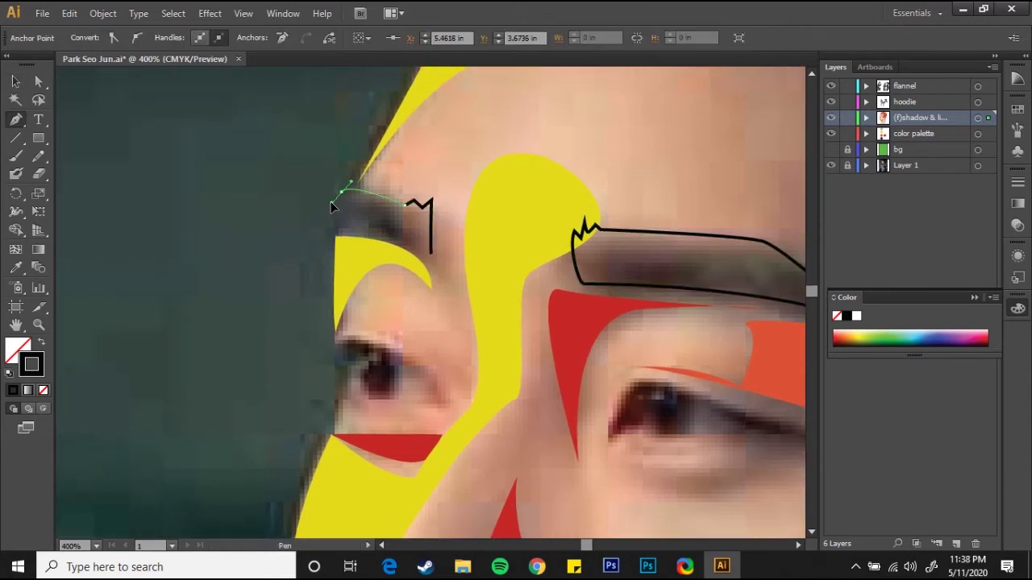
left_click(432, 252)
left_click(443, 323, "ctrl")
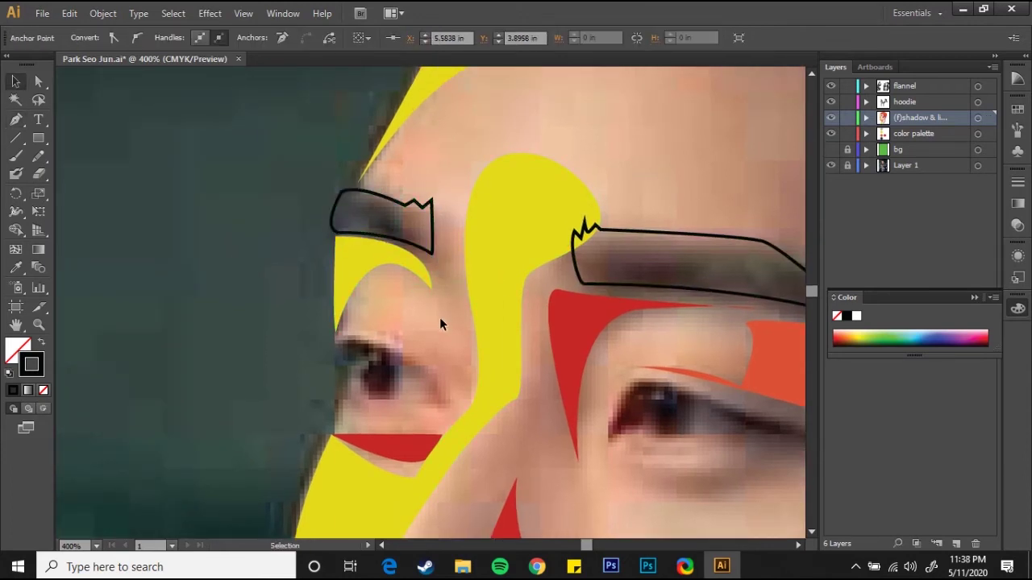
key("ctrl+1")
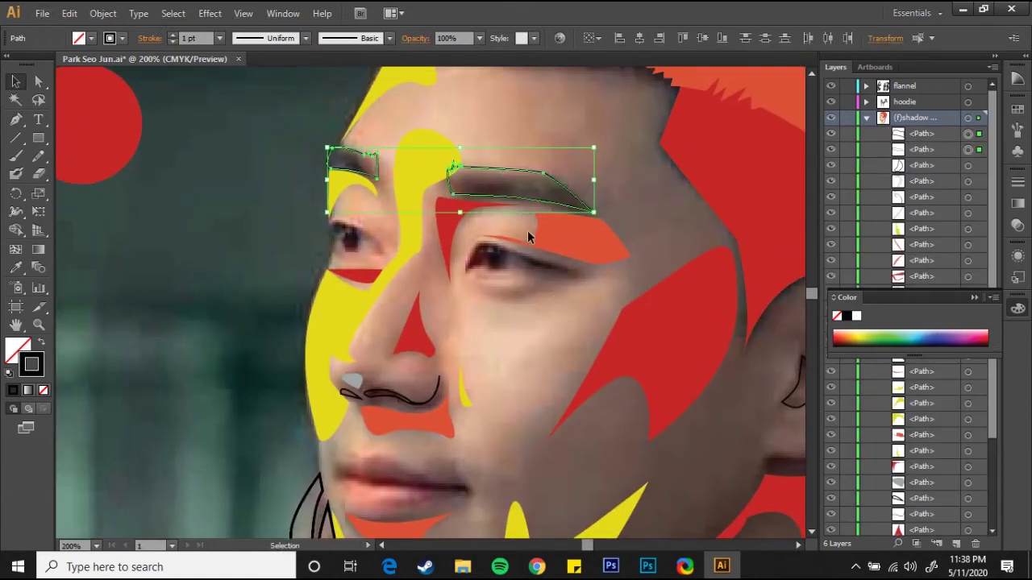
Create a new layer named 'eyes & lips' and move the eyebrow outlines into it.
key("ctrl+l")
double_click(905, 117)
type("eyes & lips")
left_click_drag(925, 151, 886, 118)
left_click(867, 131)
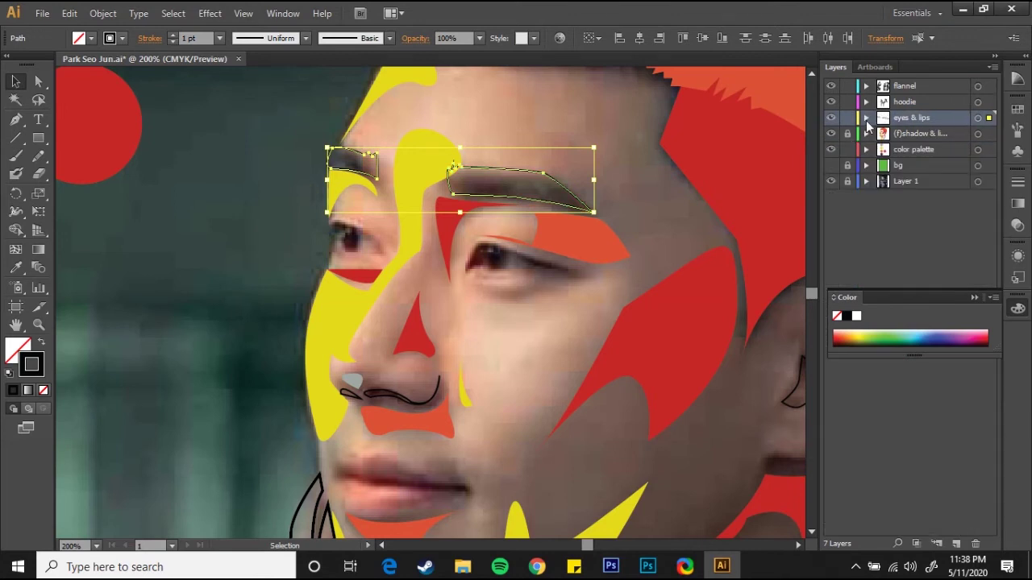
left_click(524, 282)
scroll(523, 281, "up", 1)
Outline the upper edge of the first eye in black.
key("p")
left_click_drag(486, 266, 541, 266)
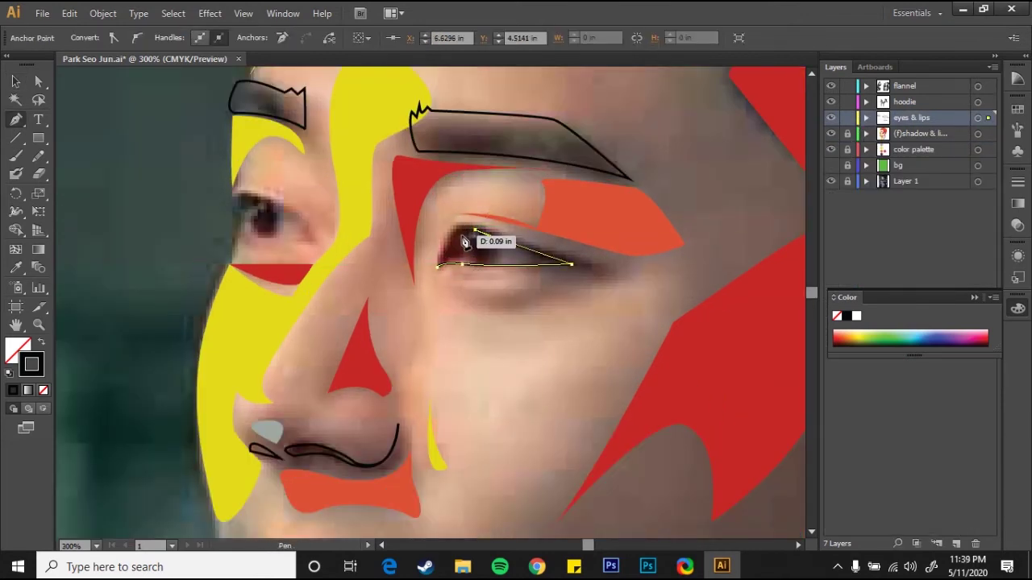
scroll(427, 282, "left", 2)
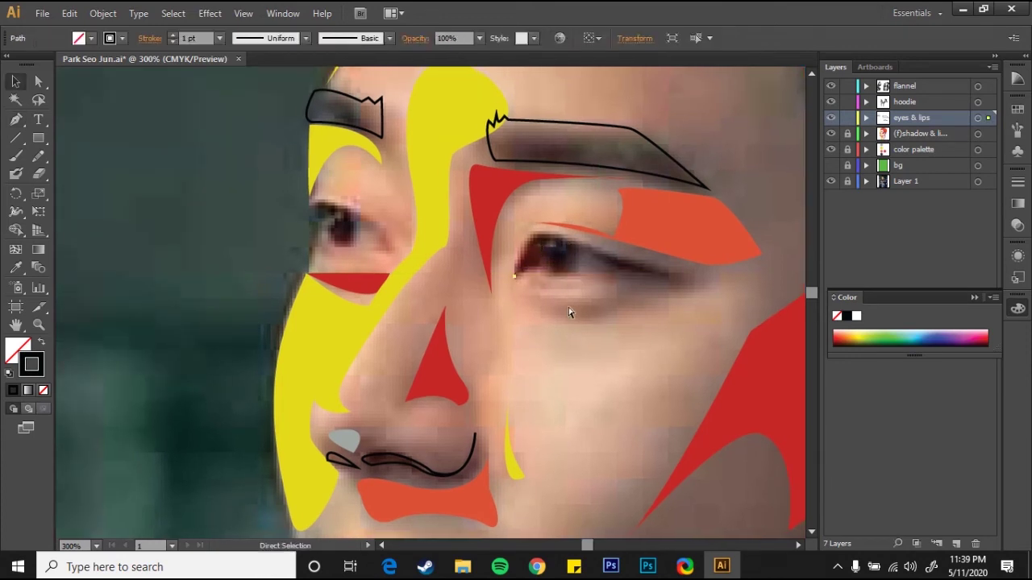
scroll(565, 341, "up", 1)
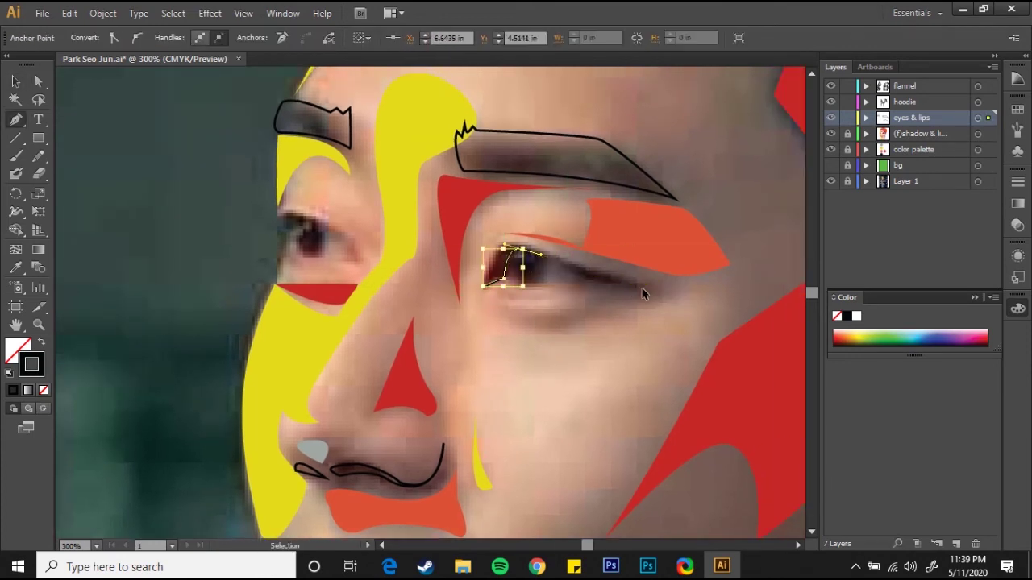
left_click(487, 287)
key("v")
left_click(550, 329)
scroll(539, 303, "up", 2)
Draw the inner eye line and the iris outline.
left_click(472, 256)
left_click_drag(677, 260, 520, 206)
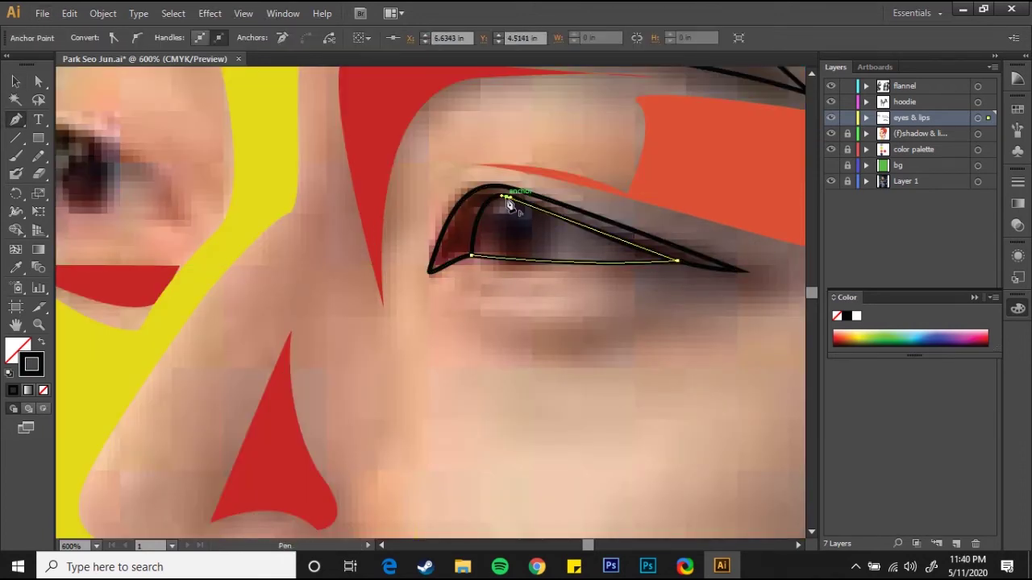
left_click(551, 329, "ctrl")
left_click(542, 211)
left_click_drag(538, 266, 540, 271)
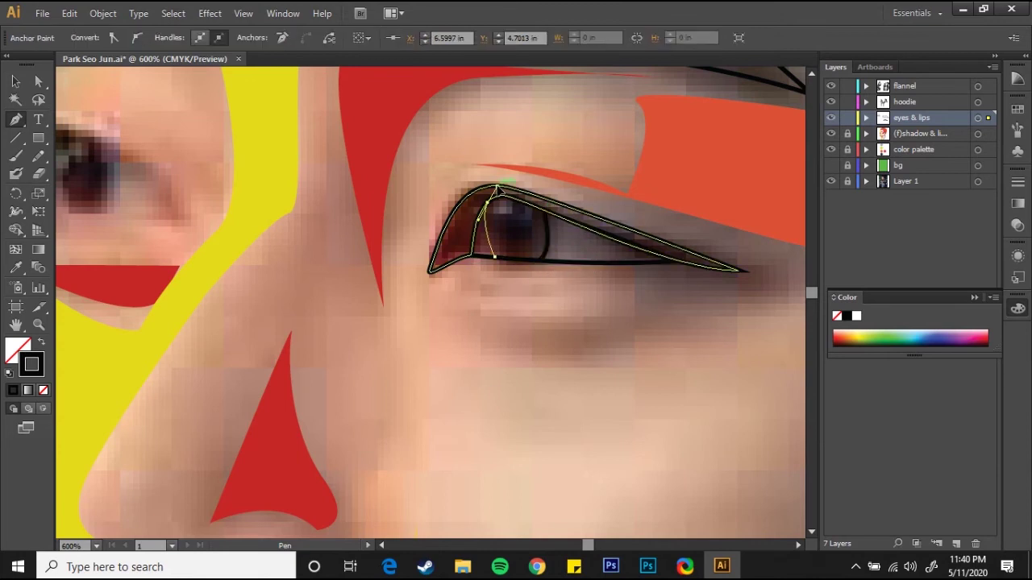
left_click(559, 363, "ctrl")
scroll(559, 363, "down", 2)
scroll(559, 364, "up", 2)
scroll(525, 326, "down", 2)
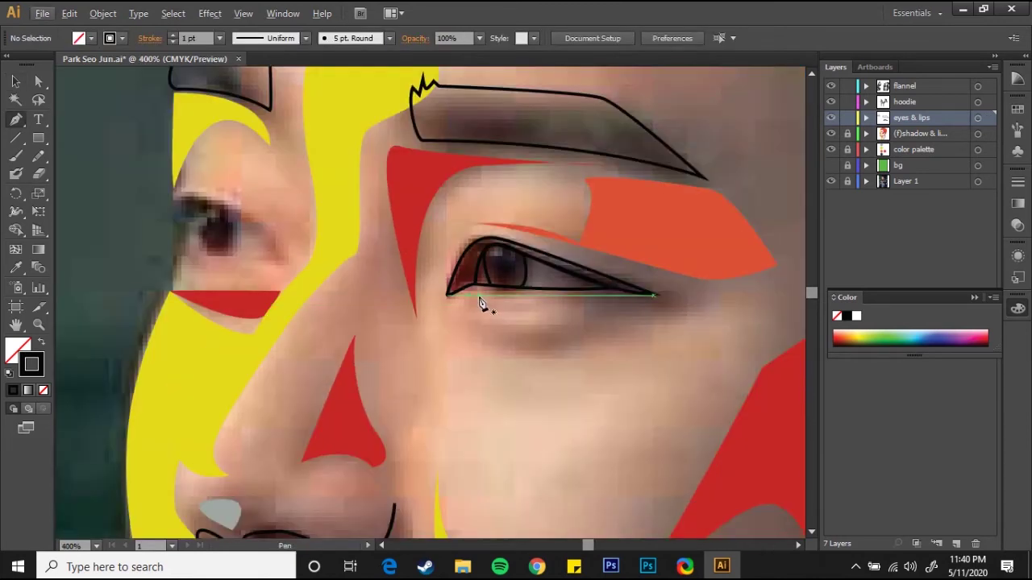
Trace the lower eyelid curve and an inner line within the eye.
left_click(480, 299)
left_click(519, 392, "ctrl")
scroll(519, 338, "left", 3)
mouse_move(490, 275)
left_mouse_down()
mouse_move(509, 278)
mouse_move(430, 233)
left_mouse_up()
left_click_drag(488, 282, 538, 278)
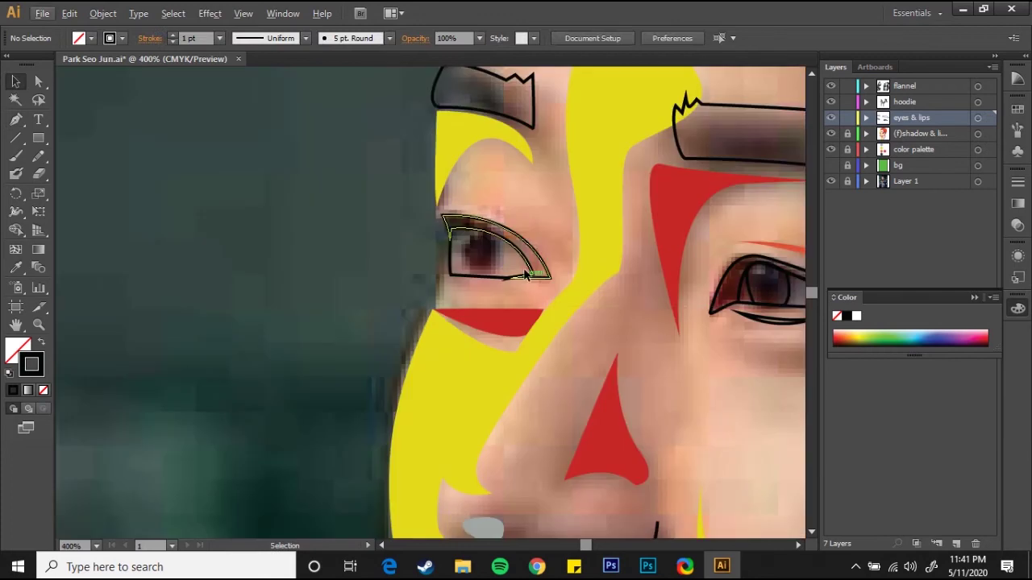
left_click(472, 233)
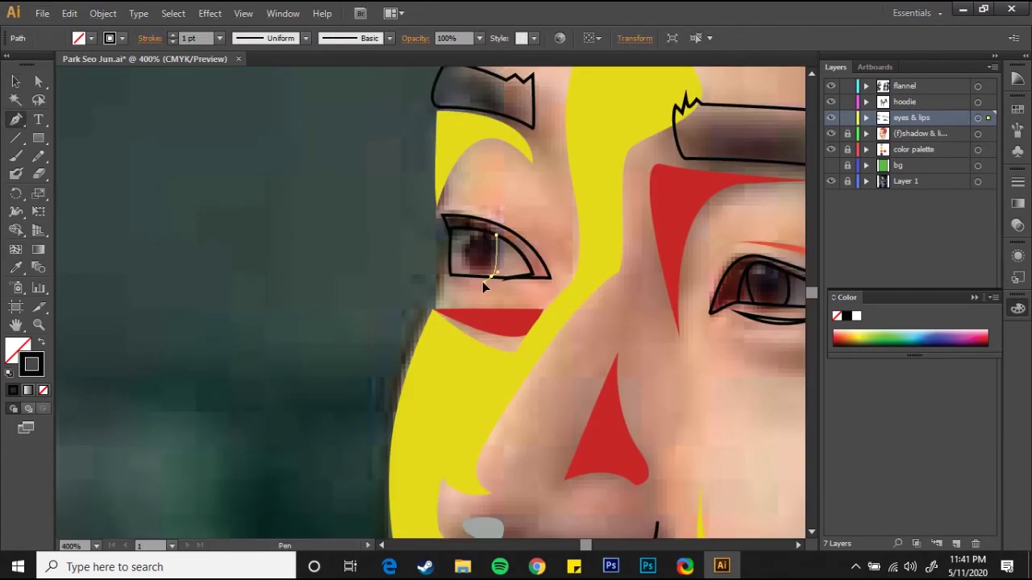
left_click_drag(493, 277, 475, 243)
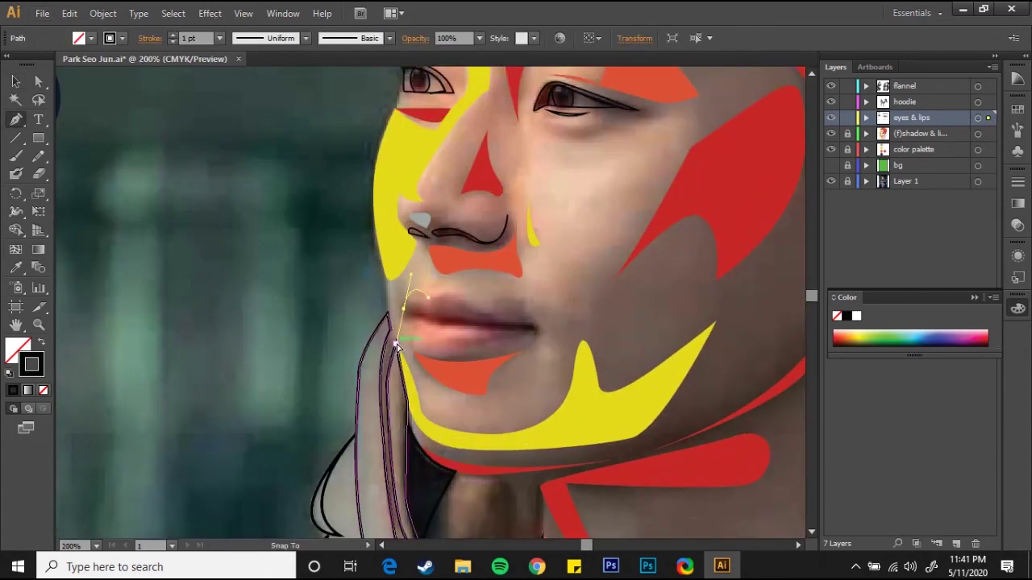
Outline the upper and lower lip curves, then zoom out to the whole figure.
left_click_drag(404, 314, 405, 325)
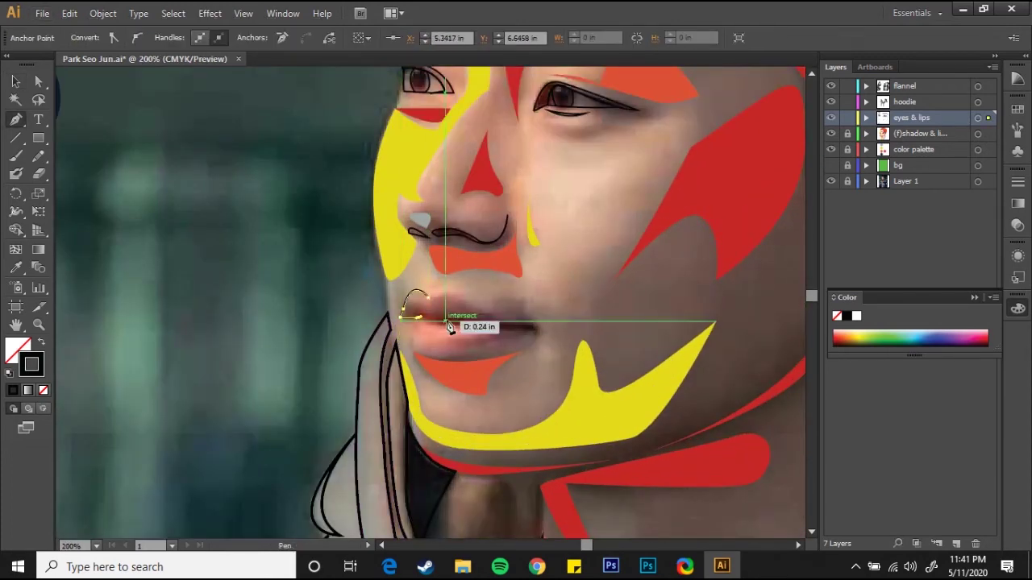
left_click(513, 307, "ctrl")
scroll(507, 348, "up", 1)
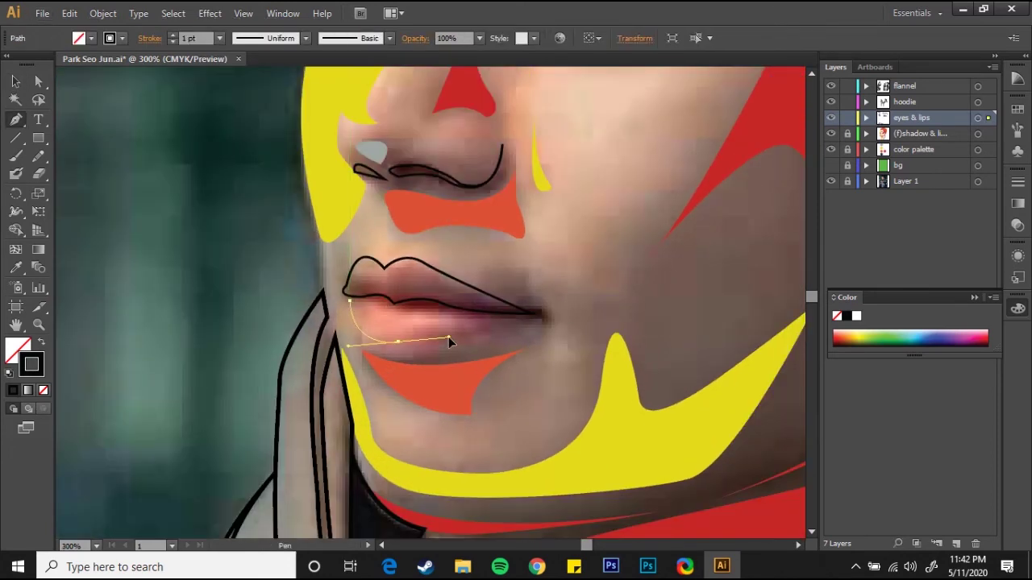
left_click_drag(520, 313, 445, 317)
key("v")
key("ctrl+shift+a")
key("ctrl+0")
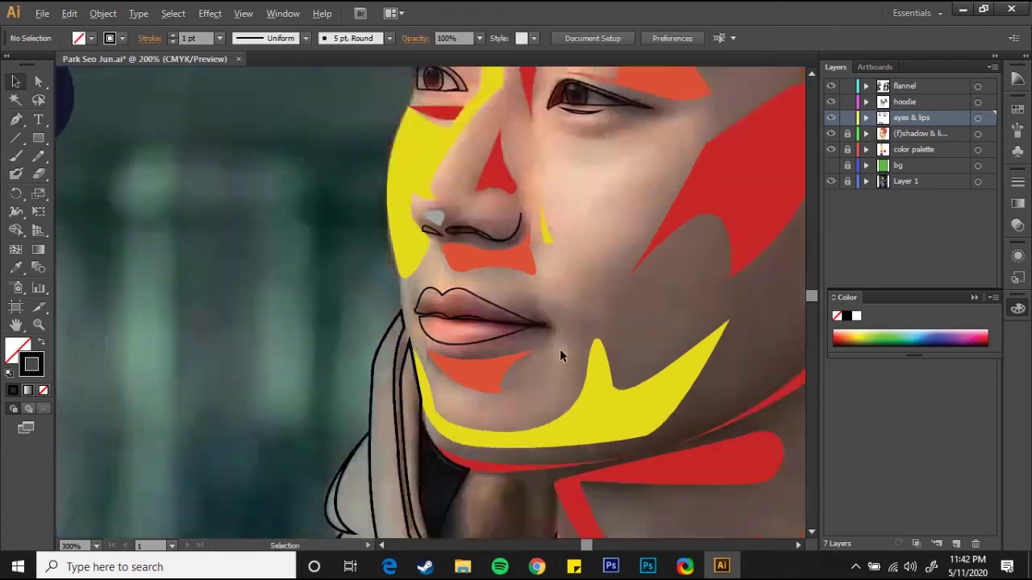
Hide the reference photo and fill the lips with palette red.
key("ctrl+shift+w")
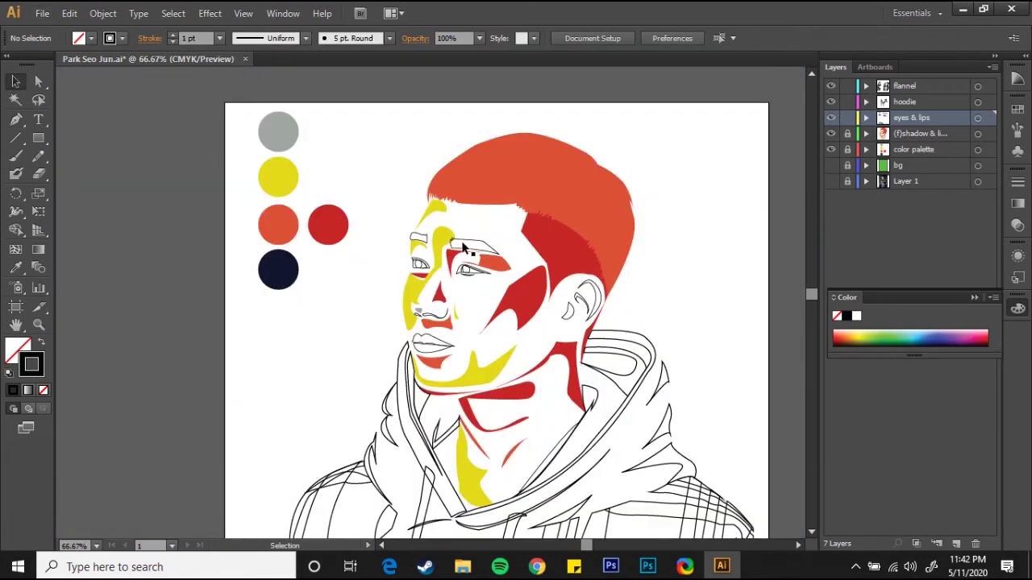
left_click(590, 207)
key("ctrl+shift+a")
key("v")
scroll(451, 299, "up", 3)
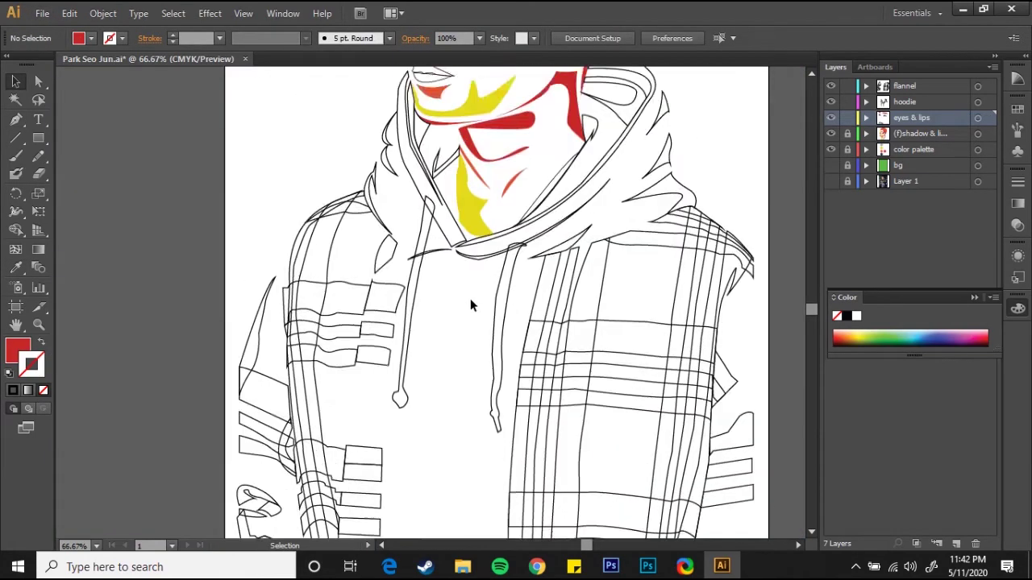
left_click(395, 289)
scroll(542, 273, "down", 2)
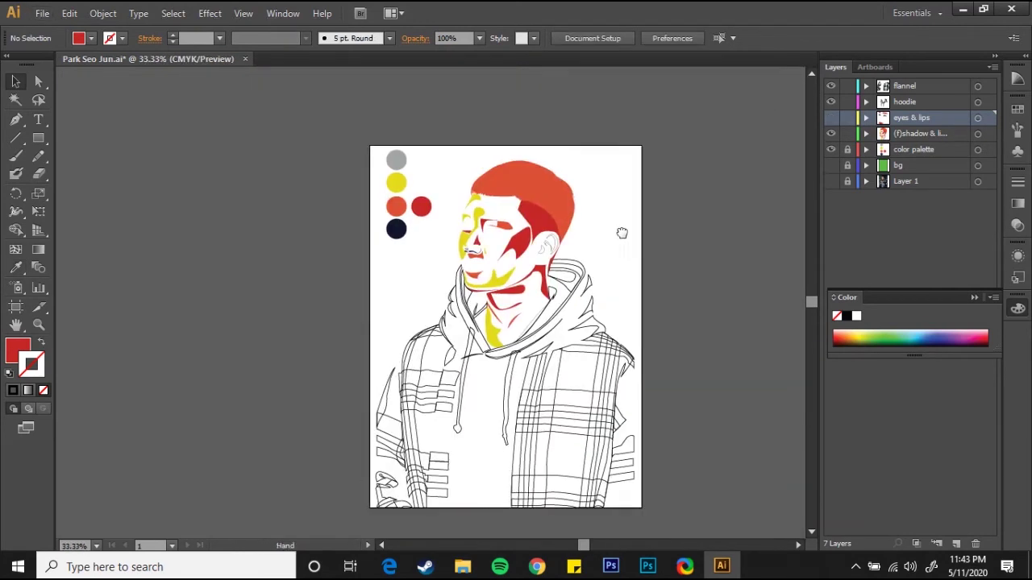
Fill the eyes with pale whites and dark navy irises.
left_click_drag(621, 233, 630, 241)
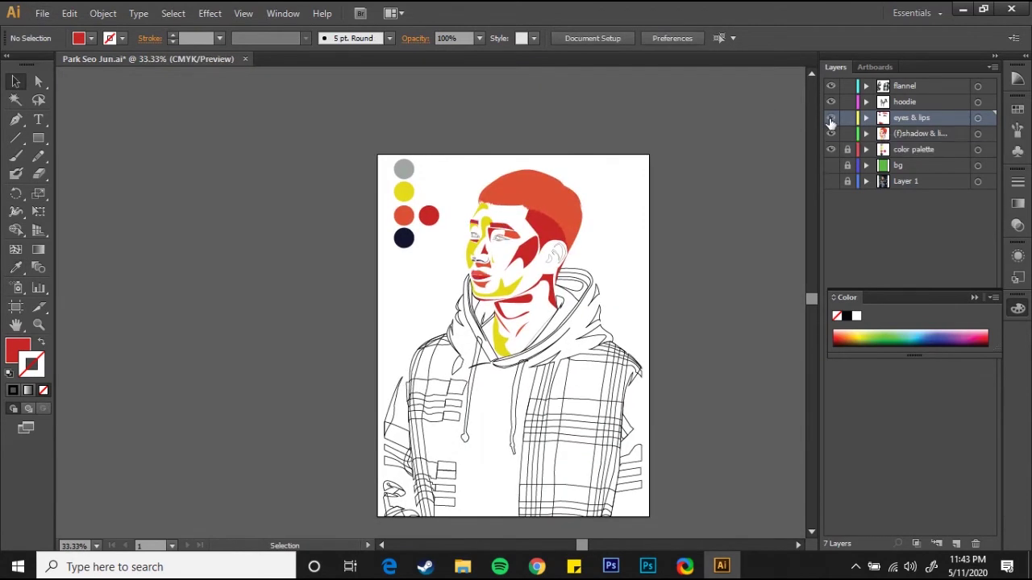
scroll(488, 258, "up", 3)
scroll(599, 218, "up", 1)
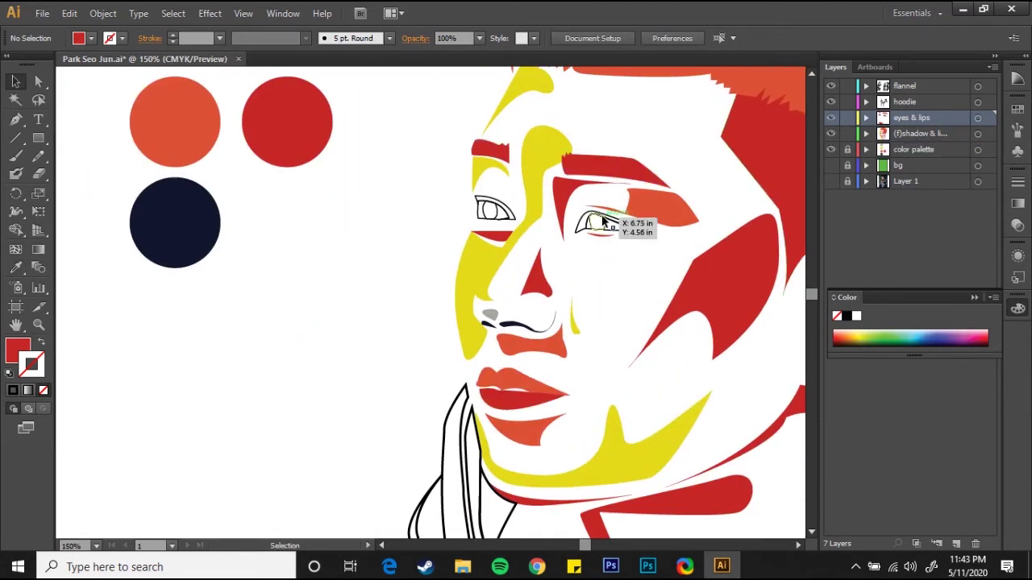
left_click(595, 223)
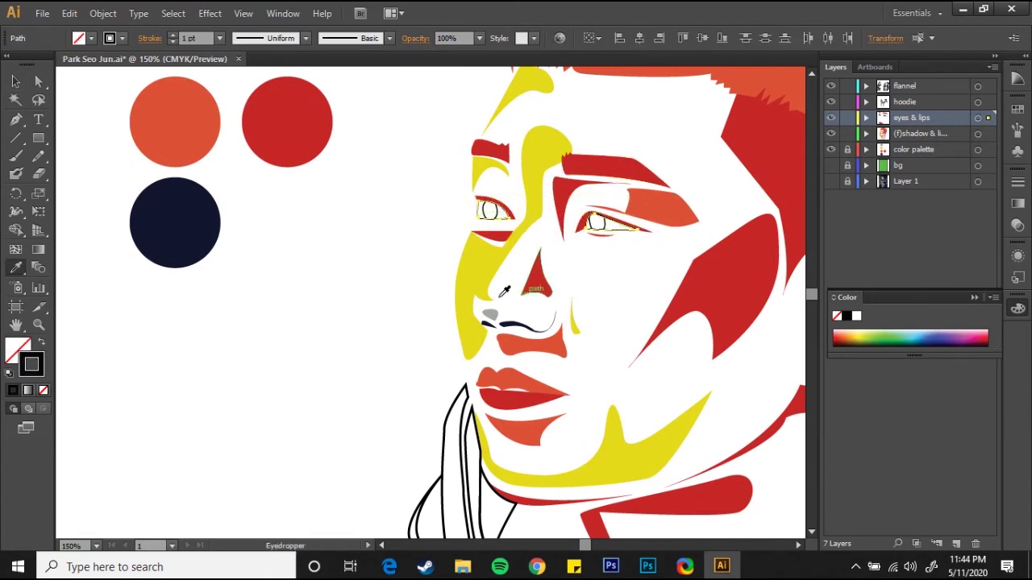
Shade the ear red to match the hair.
scroll(367, 286, "down", 4)
scroll(599, 238, "up", 4)
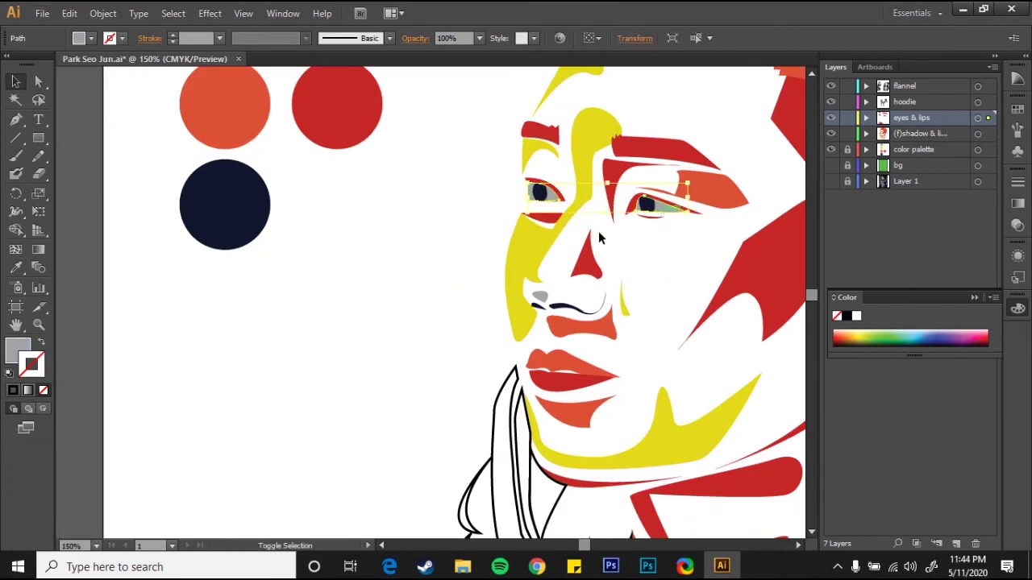
scroll(483, 299, "right", 5)
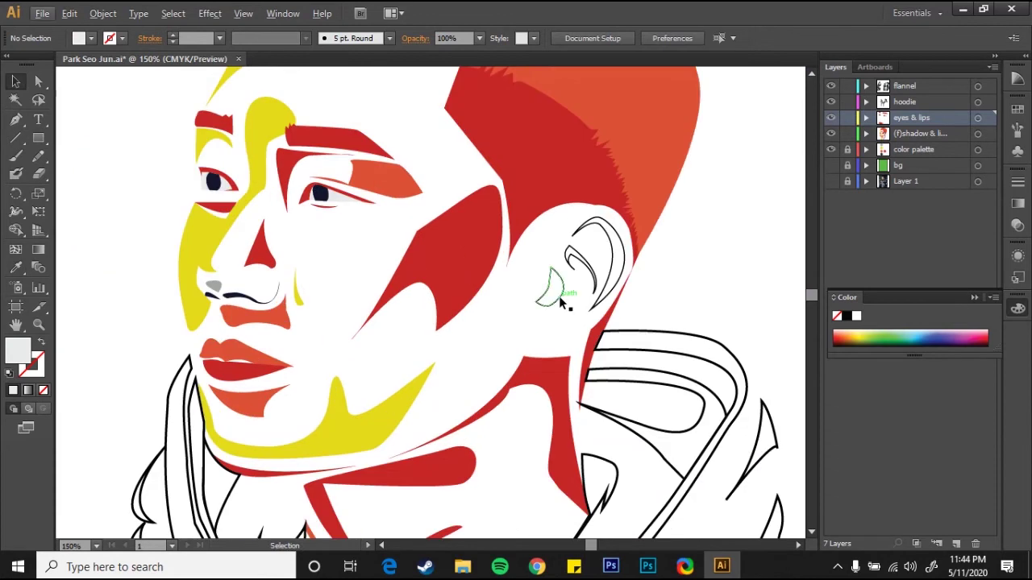
left_click(533, 194)
scroll(673, 328, "down", 5)
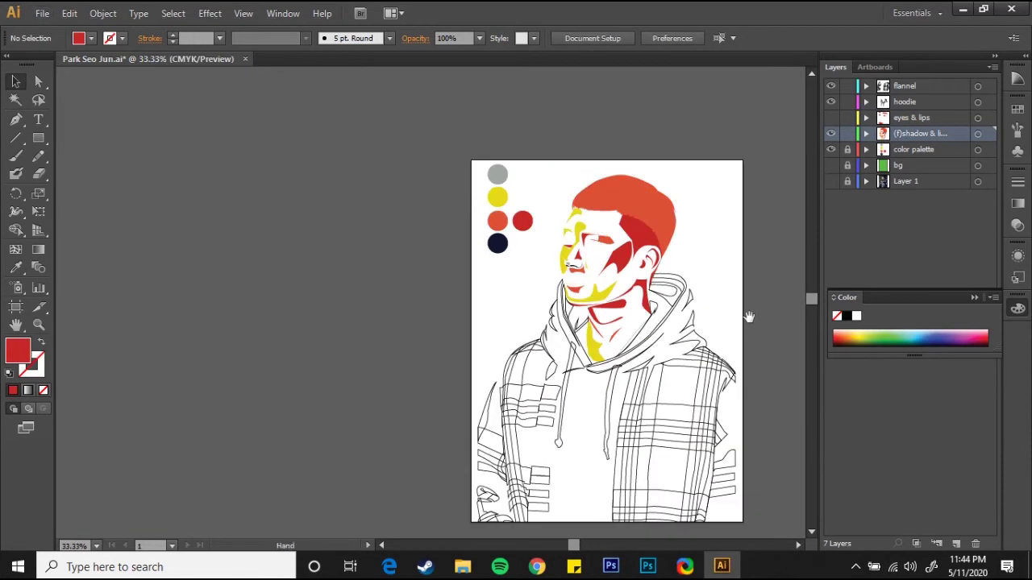
key("v")
left_click_drag(643, 383, 613, 375)
On the flannel layer, fill the stripes grey and make the right-side horizontal bands navy.
left_click(977, 86)
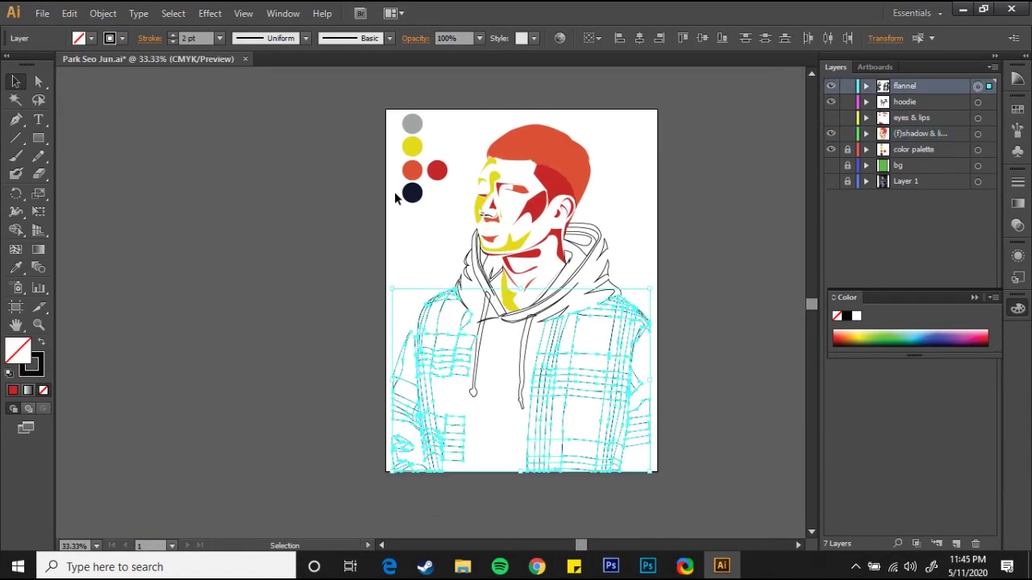
left_click(336, 303)
scroll(634, 408, "up", 1)
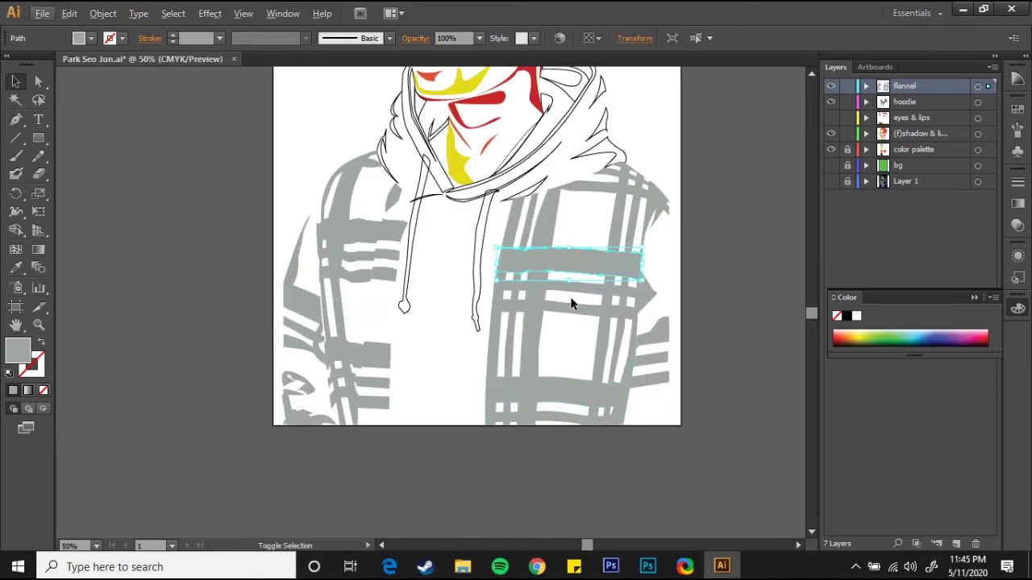
left_click(574, 299, "shift")
left_click(369, 390, "shift")
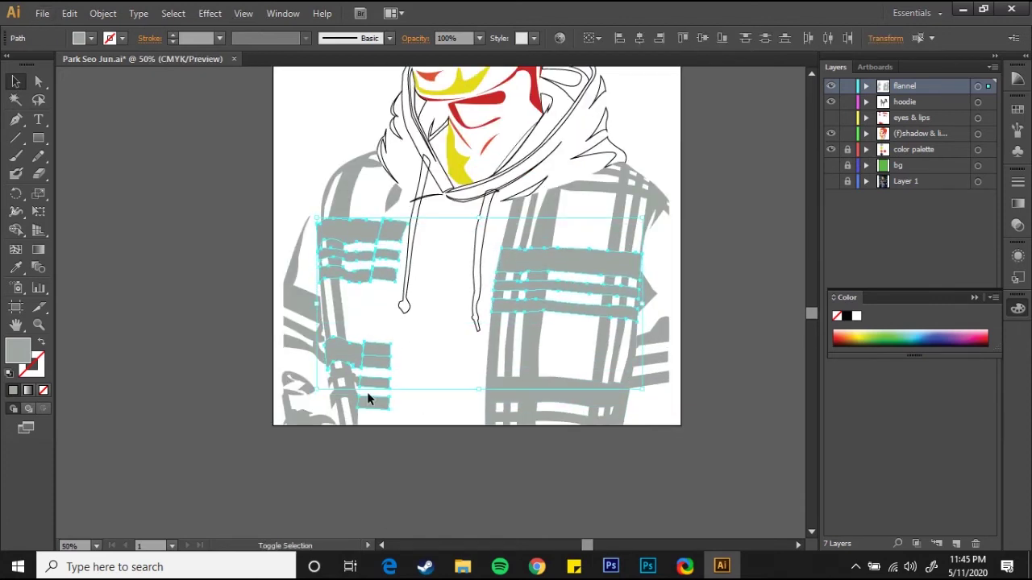
left_click(561, 415, "shift")
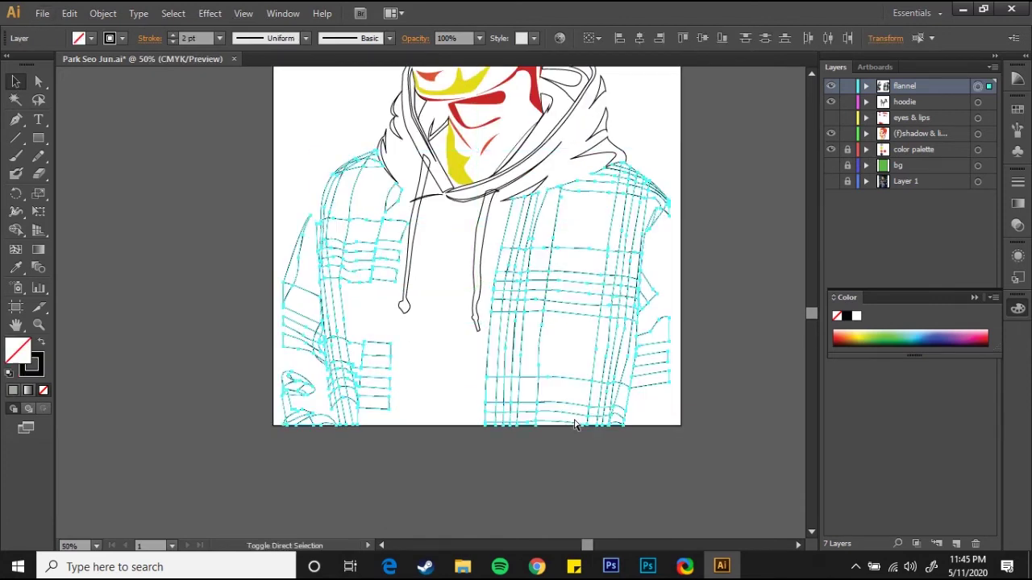
left_click(568, 426)
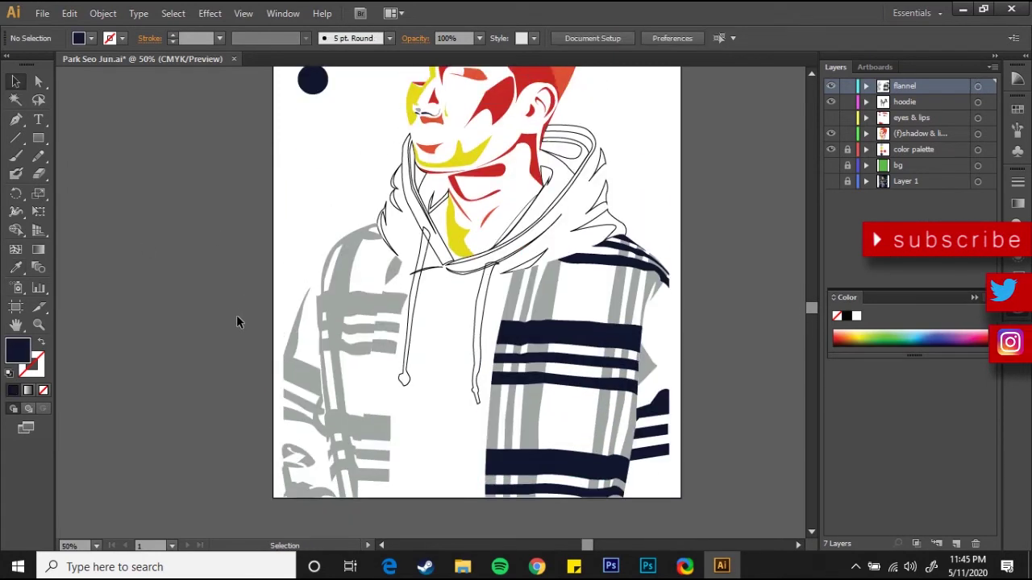
scroll(544, 299, "up", 1)
scroll(544, 299, "up", 1)
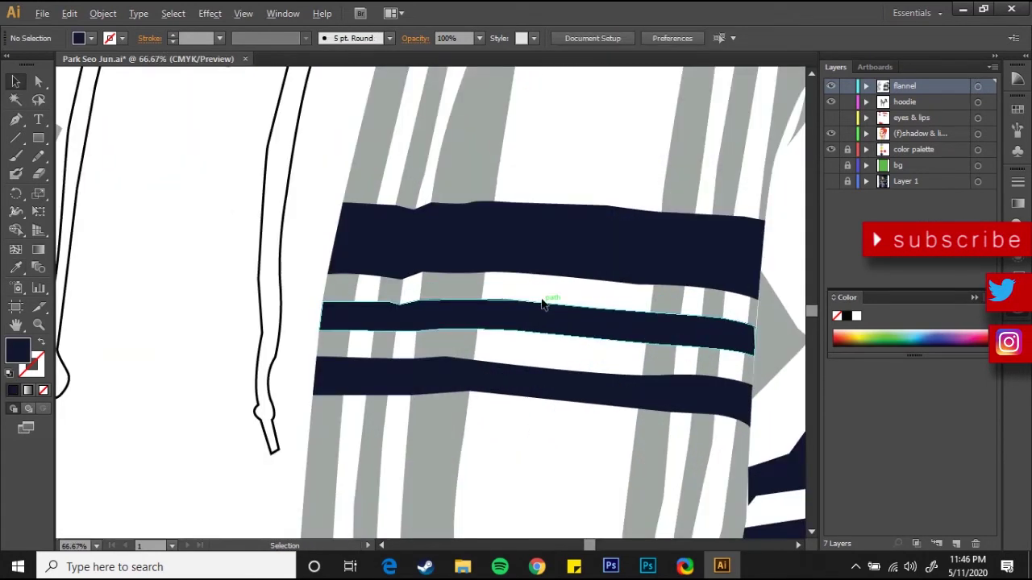
scroll(611, 318, "up", 1)
Draw a small grey square with the Pen tool and move it onto a stripe crossing.
key("p")
left_click(597, 306)
left_click(516, 302)
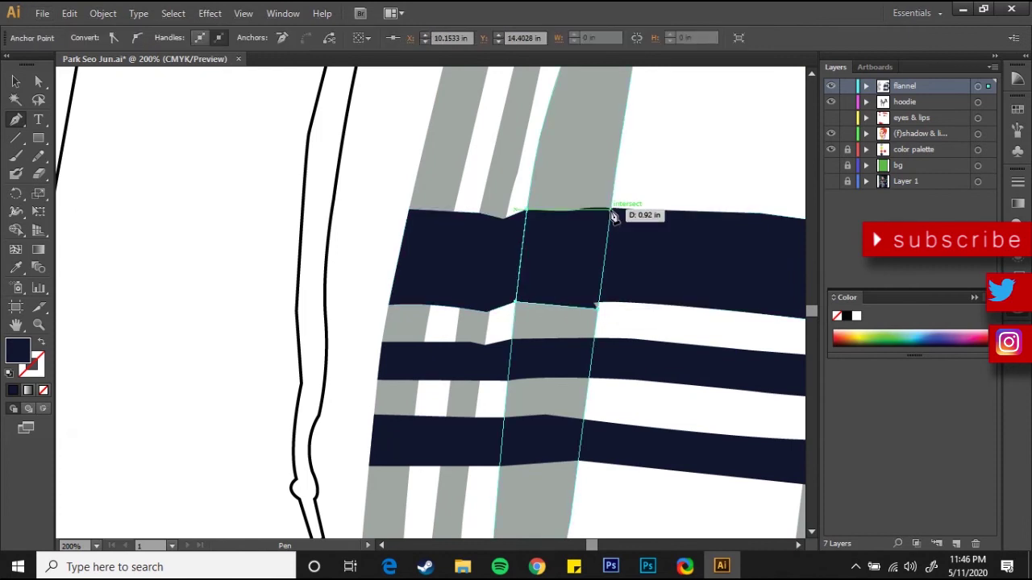
key("v")
scroll(610, 223, "down", 2)
left_click_drag(537, 313, 613, 352)
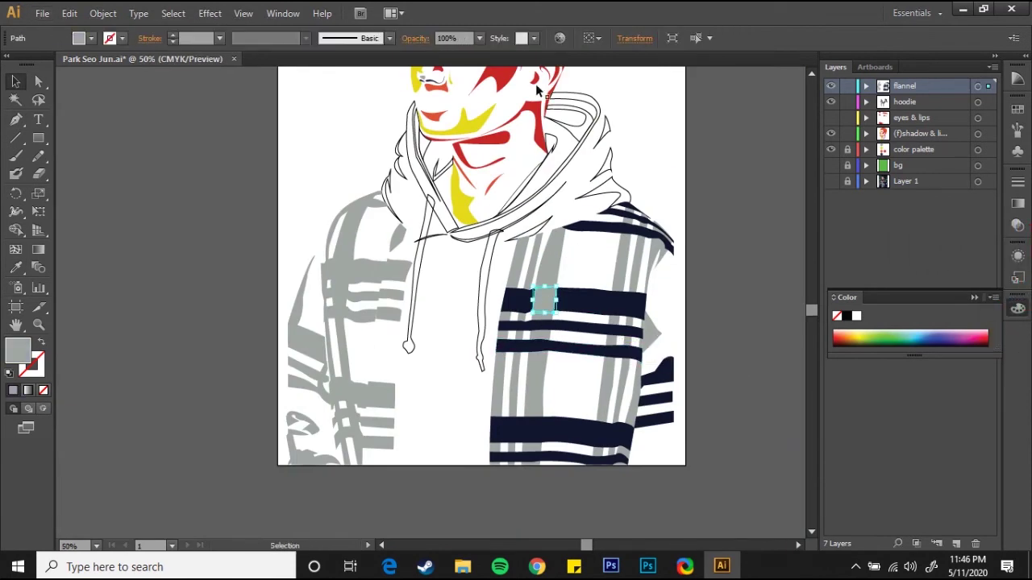
Set the grey patch to 50% opacity and drop it at a band crossing.
type("0")
left_click(738, 305)
scroll(580, 304, "up", 4)
scroll(581, 305, "left", 2)
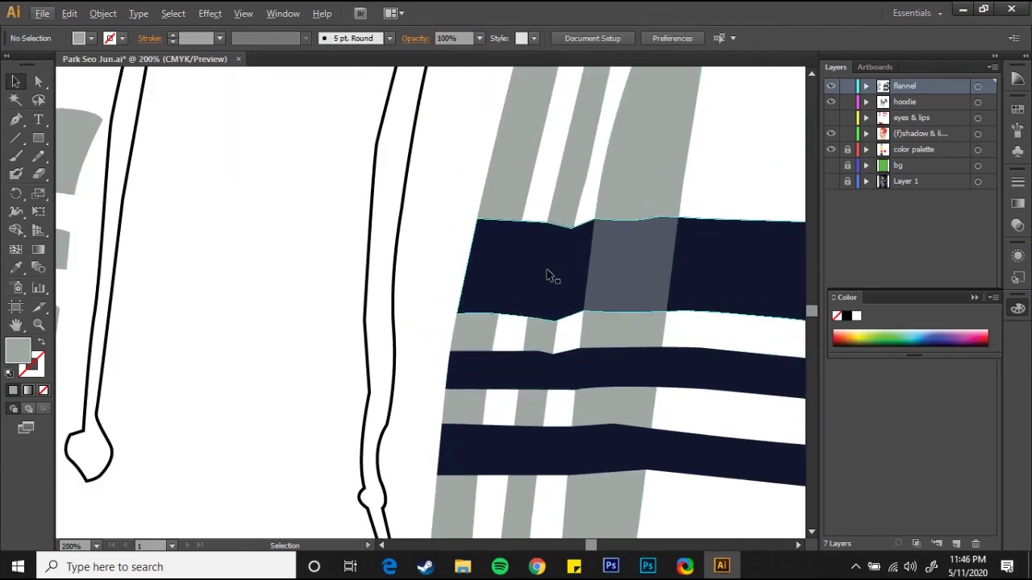
left_click(651, 259)
left_click_drag(637, 432, 637, 431)
key("a")
left_click_drag(574, 408, 571, 407)
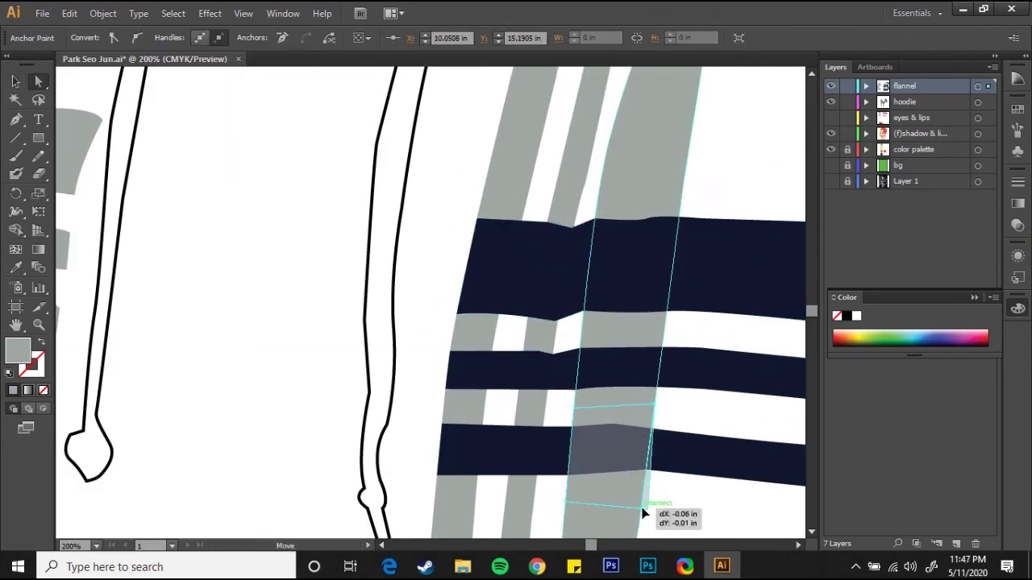
Move the patch to the top navy band and reshape its corners to fit the crossing.
left_click_drag(642, 512, 642, 512)
left_click_drag(639, 412, 553, 223)
left_click_drag(485, 218, 476, 218)
mouse_move(553, 313)
left_mouse_down()
mouse_move(560, 218)
mouse_move(456, 218)
left_mouse_up()
mouse_move(479, 460)
left_mouse_down()
mouse_move(446, 414)
mouse_move(484, 415)
left_mouse_up()
key("ctrl+minus")
key("ctrl+minus")
key("ctrl+minus")
key("ctrl+z")
key("ctrl+plus")
key("ctrl+plus")
key("ctrl+plus")
Align the patch corners with the stripe and band edges at the next crossings.
mouse_move(468, 354)
left_mouse_down()
mouse_move(461, 363)
mouse_move(472, 362)
left_mouse_up()
left_click_drag(474, 270, 479, 264)
left_click(589, 382)
left_click_drag(545, 369, 546, 374)
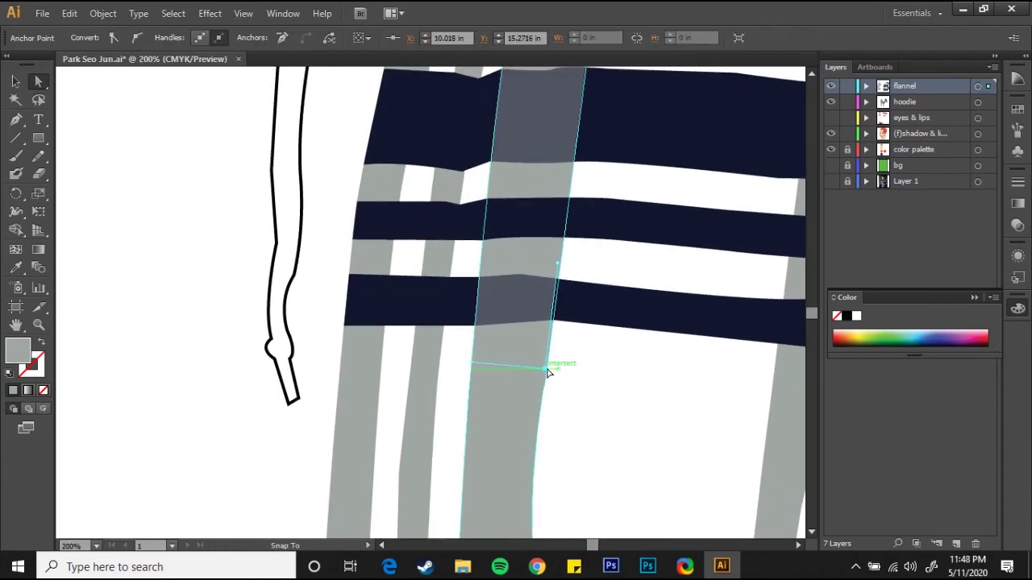
scroll(596, 362, "up", 3)
left_click_drag(500, 297, 488, 296)
left_click_drag(516, 203, 506, 202)
left_click_drag(574, 302, 586, 309)
left_click_drag(483, 403, 476, 399)
Fit another patch's corners to its crossing and move a small grey patch downward.
key("ctrl+minus")
key("ctrl+minus")
key("ctrl+minus")
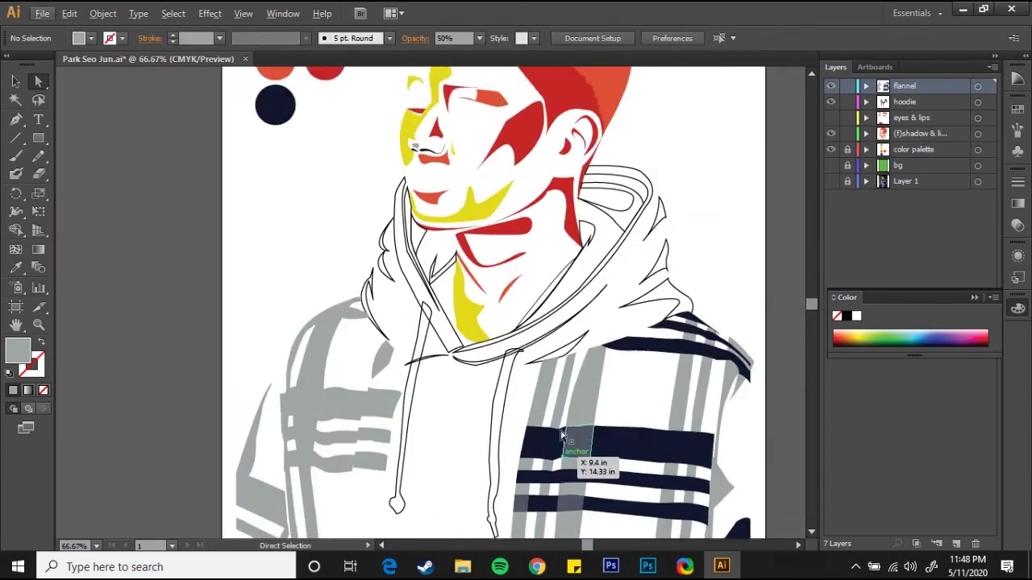
scroll(562, 436, "up", 4)
left_click_drag(484, 295, 454, 296)
left_click_drag(495, 145, 486, 143)
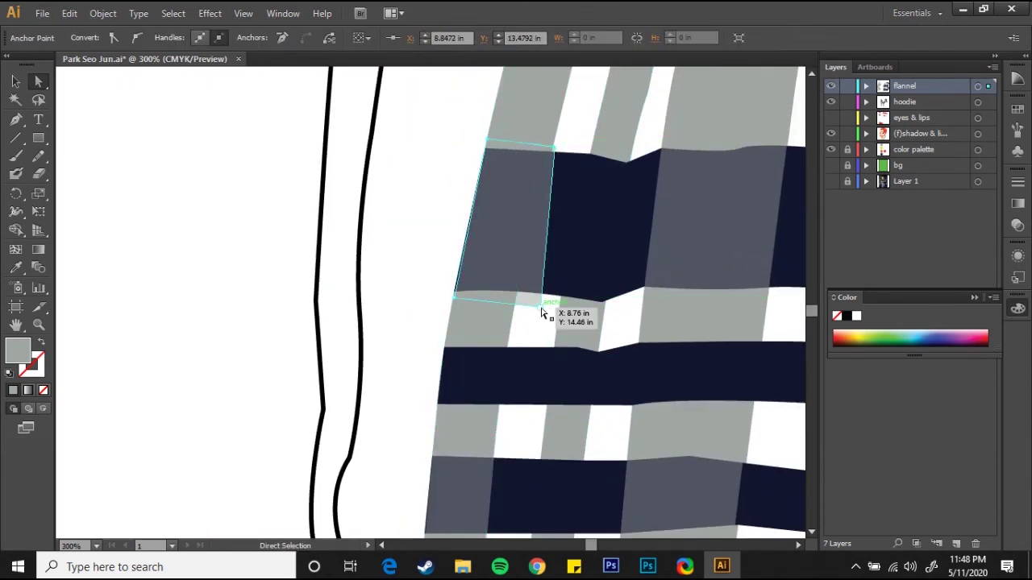
left_click_drag(541, 313, 542, 313)
key("ctrl+1")
left_click_drag(523, 245, 516, 390)
Place the grey patch on the lower navy band and reshape it to the crossing.
key("ctrl+plus")
key("ctrl+plus")
left_click_drag(449, 479, 445, 479)
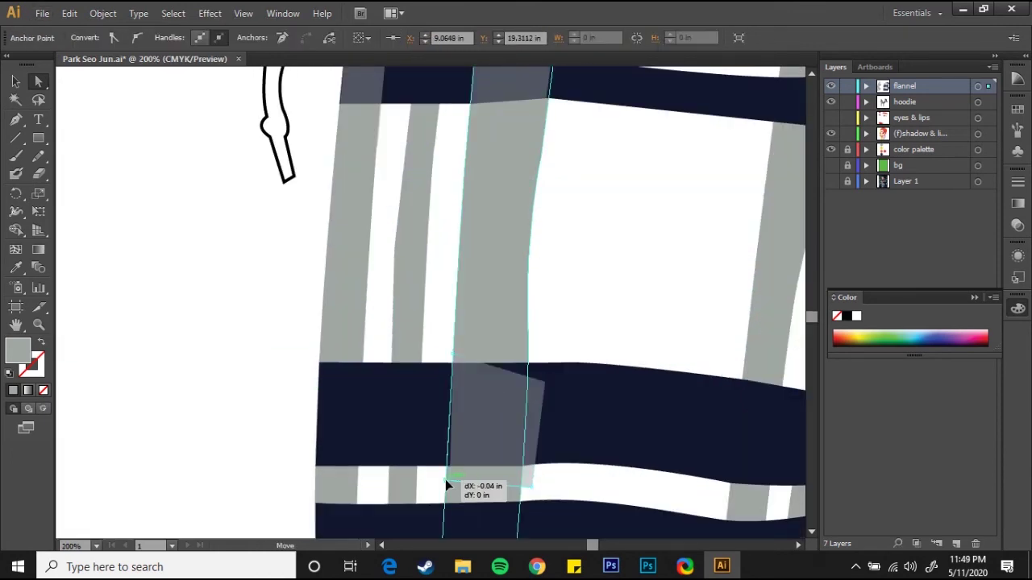
scroll(553, 484, "down", 2)
left_click_drag(604, 398, 401, 302)
left_click_drag(433, 415, 445, 274)
key("ctrl+1")
key("ctrl+plus")
Copy the grey patch to further crossings and taper it to the band edges.
mouse_move(351, 381)
left_mouse_down()
mouse_move(407, 419)
mouse_move(407, 433)
left_mouse_up()
left_click(419, 396)
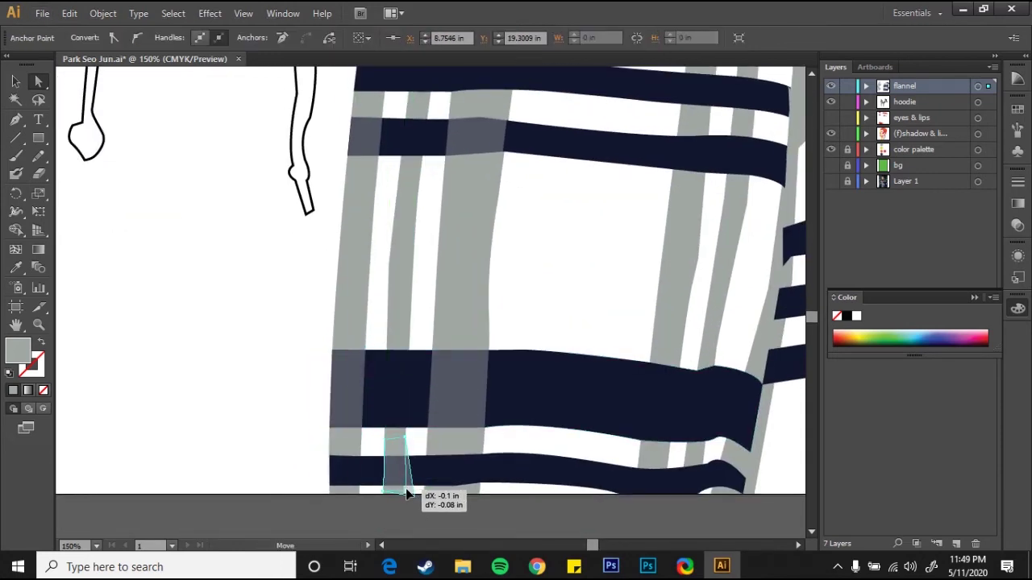
left_click_drag(407, 495, 407, 494)
key("ctrl+plus")
left_click(488, 283)
left_click_drag(488, 286, 490, 178)
mouse_move(352, 198)
left_mouse_down()
mouse_move(625, 168)
mouse_move(616, 159)
mouse_move(656, 249)
left_mouse_up()
left_click_drag(629, 465, 623, 319)
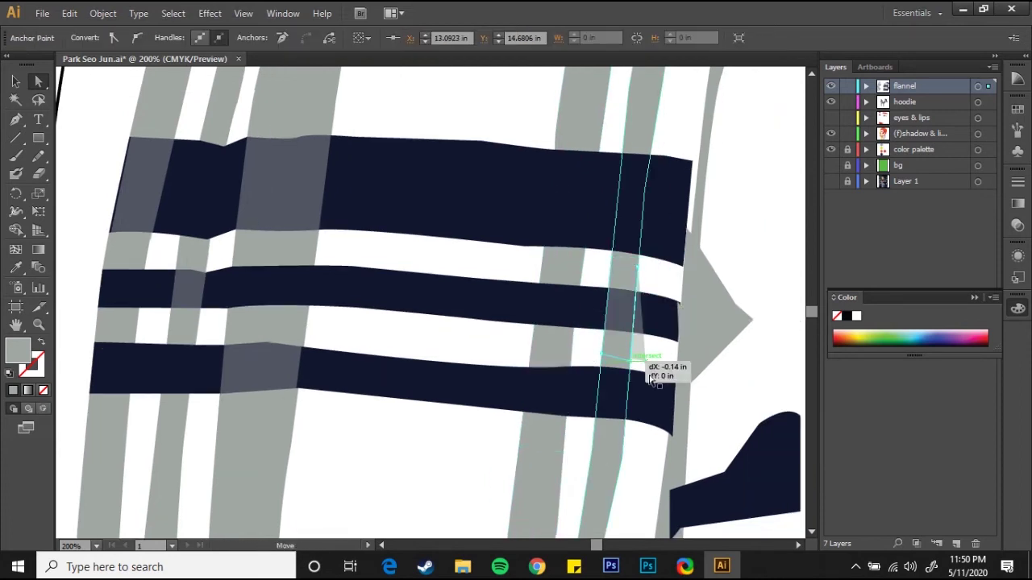
Place copied stripe pieces on the upper band and fit their corners to the stripe edges.
scroll(654, 374, "down", 1)
left_click_drag(571, 388, 629, 337)
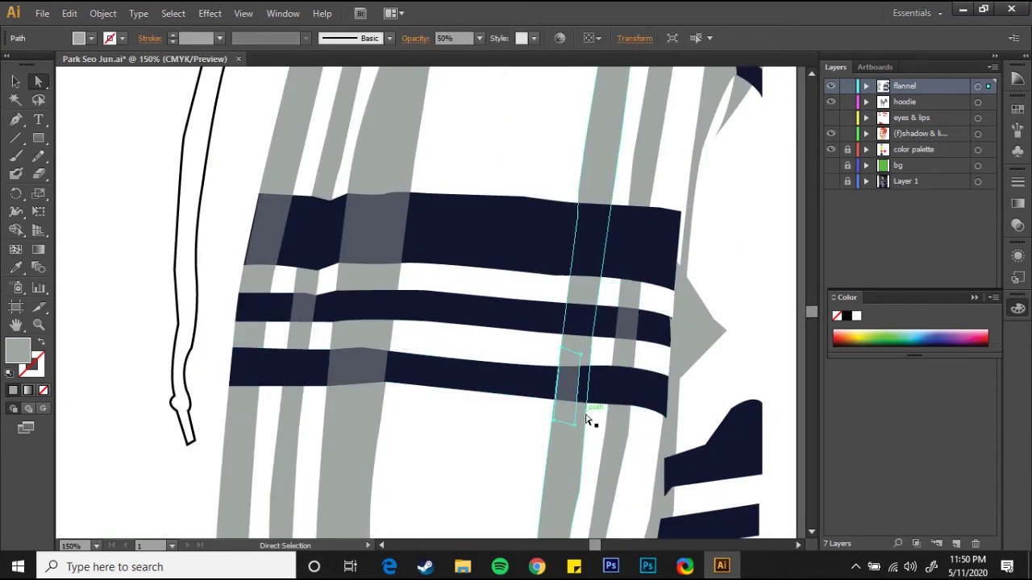
mouse_move(587, 420)
left_mouse_down()
mouse_move(627, 281)
mouse_move(591, 261)
left_mouse_up()
left_click(612, 208)
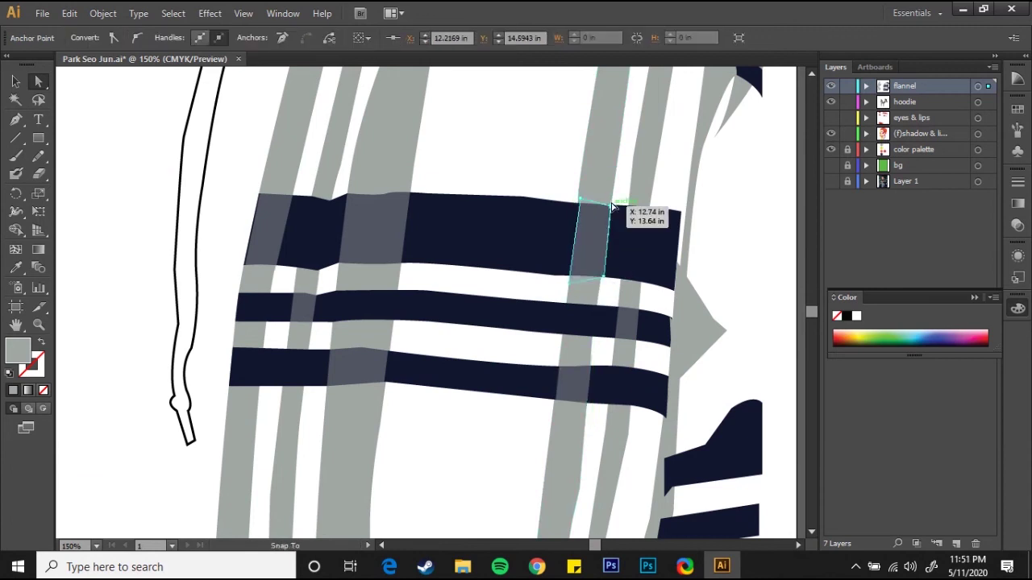
key("ctrl+0")
key("ctrl+equal")
key("ctrl+equal")
key("ctrl+equal")
mouse_move(595, 315)
left_mouse_down()
mouse_move(663, 316)
mouse_move(641, 399)
mouse_move(620, 378)
left_mouse_up()
mouse_move(650, 452)
left_mouse_down()
mouse_move(645, 442)
mouse_move(615, 442)
left_mouse_up()
key("ctrl+minus")
key("ctrl+minus")
key("ctrl+equal")
mouse_move(663, 364)
left_mouse_down()
mouse_move(658, 421)
mouse_move(629, 414)
mouse_move(669, 355)
left_mouse_up()
Recolour the left sleeve's horizontal stripes navy with the Eyedropper.
left_click(702, 438)
key("ctrl+minus")
key("ctrl+minus")
key("ctrl+minus")
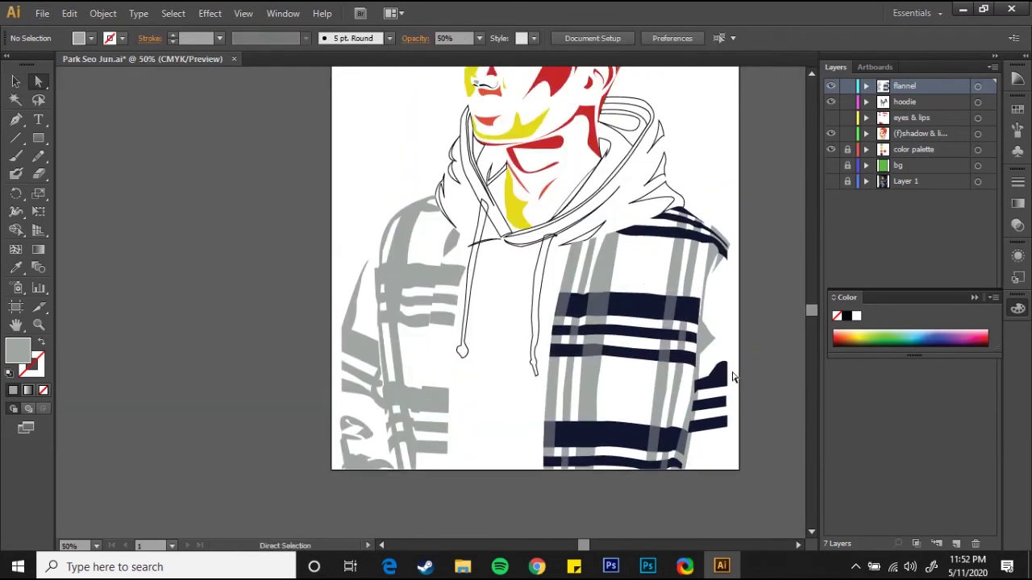
scroll(564, 274, "left", 3)
left_click(534, 269, "ctrl")
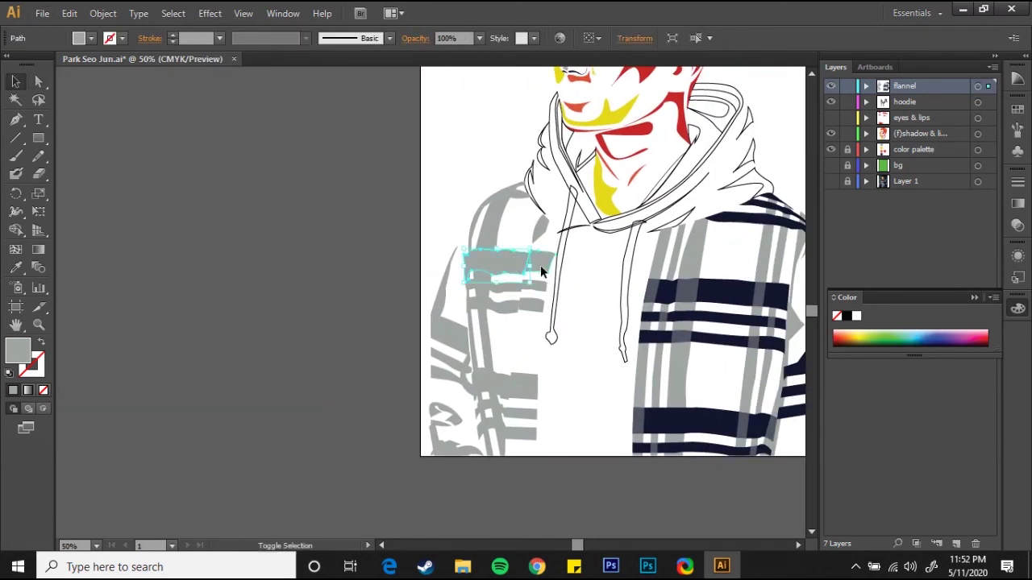
key("i")
left_click(738, 321)
key("v")
left_click(559, 445)
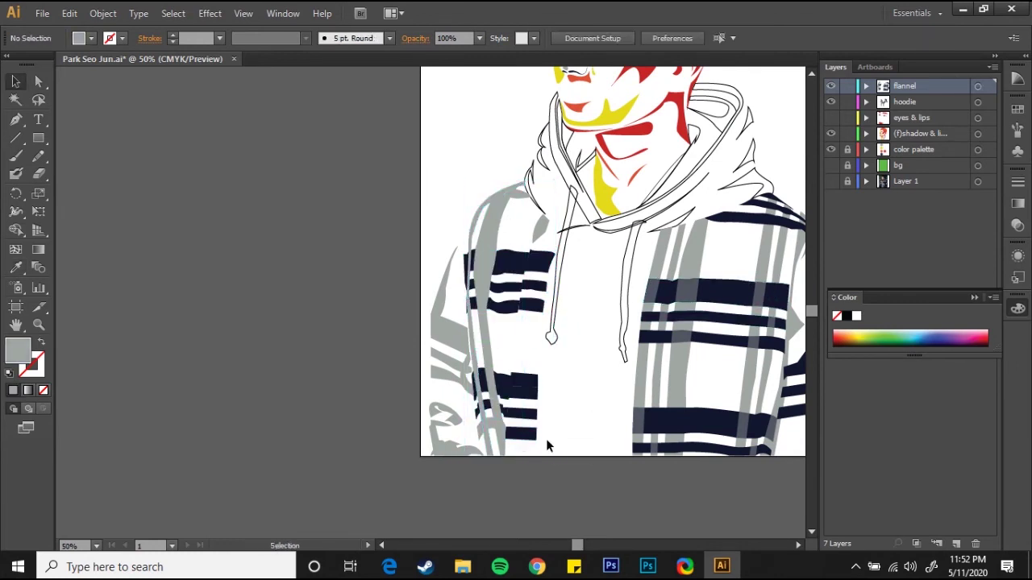
Place the small grey patch over the upper left stripe crossing.
left_click(537, 283)
scroll(583, 349, "up", 1)
key("i")
key("v")
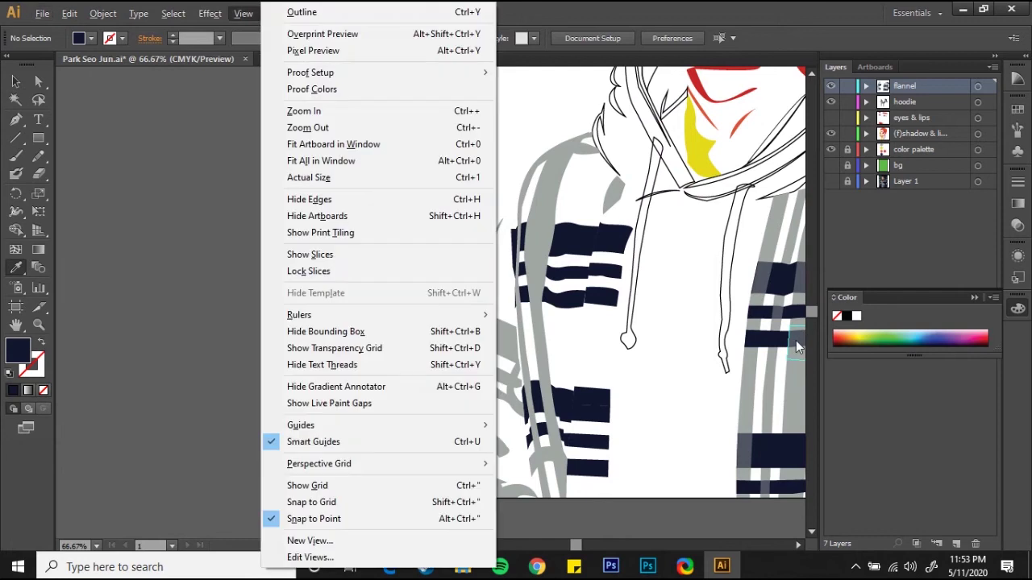
key("Escape")
key("v")
left_click(798, 346)
left_click_drag(545, 243, 545, 243)
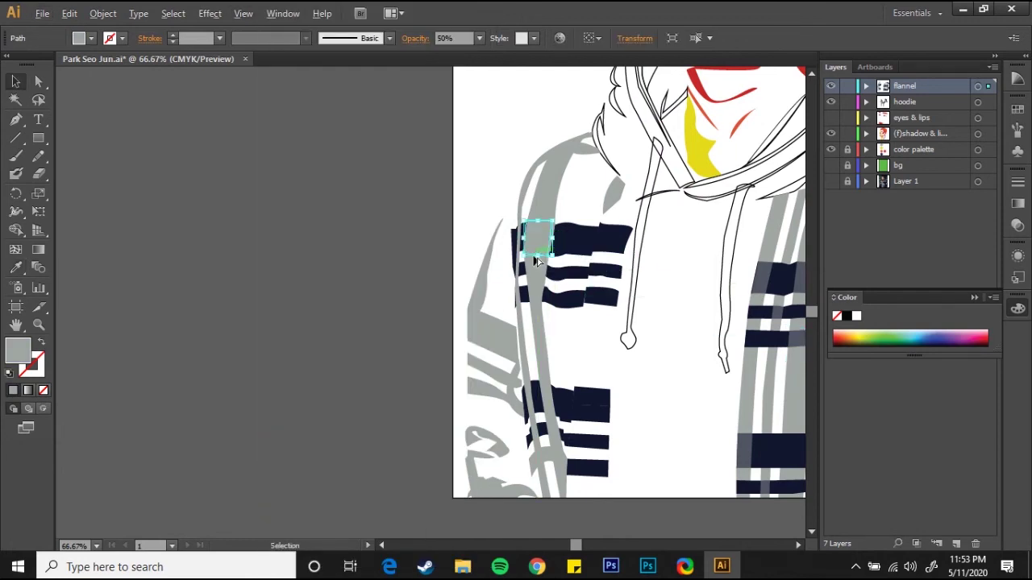
scroll(545, 243, "up", 3)
Fit the patch corner to the stripe edge and set its opacity to 50%.
key("a")
left_click_drag(585, 154, 597, 167)
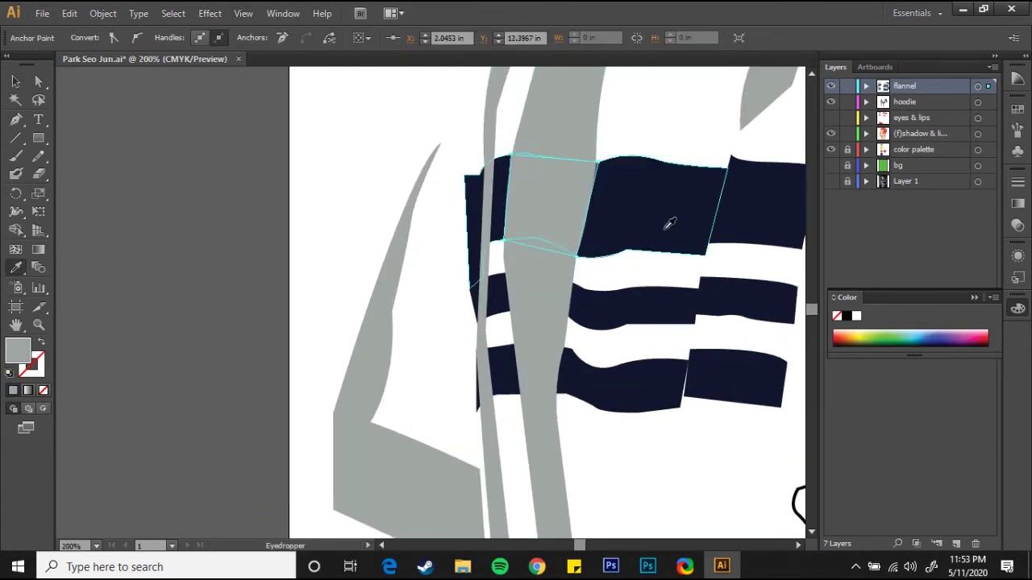
left_click(556, 202)
left_click(452, 38)
type("50")
key("Return")
key("ctrl+shift+a")
Duplicate the 50% grey patch down onto the lower left band.
mouse_move(569, 226)
left_mouse_down()
mouse_move(585, 384)
mouse_move(564, 405)
mouse_move(556, 398)
left_mouse_up()
key("a")
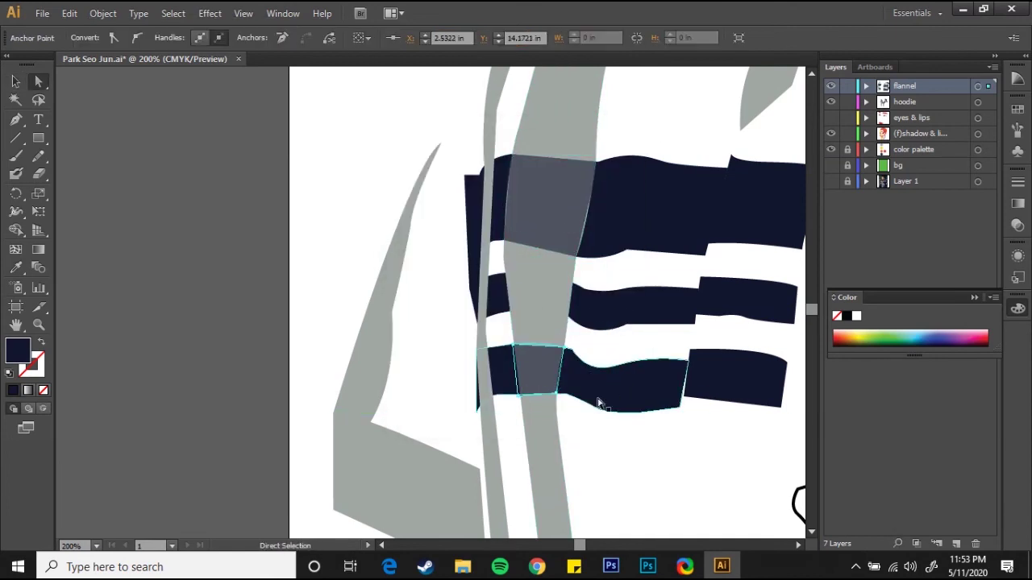
key("ctrl+shift+a")
key("ctrl+minus")
key("ctrl+minus")
Fill another left stripe with sampled navy and inspect the grey sleeve shapes up close.
left_click(449, 387)
key("i")
left_click(551, 284)
key("ctrl+shift+a")
key("ctrl+minus")
key("ctrl+minus")
key("ctrl+minus")
key("v")
left_click(594, 318)
key("ctrl+shift+a")
key("ctrl+plus")
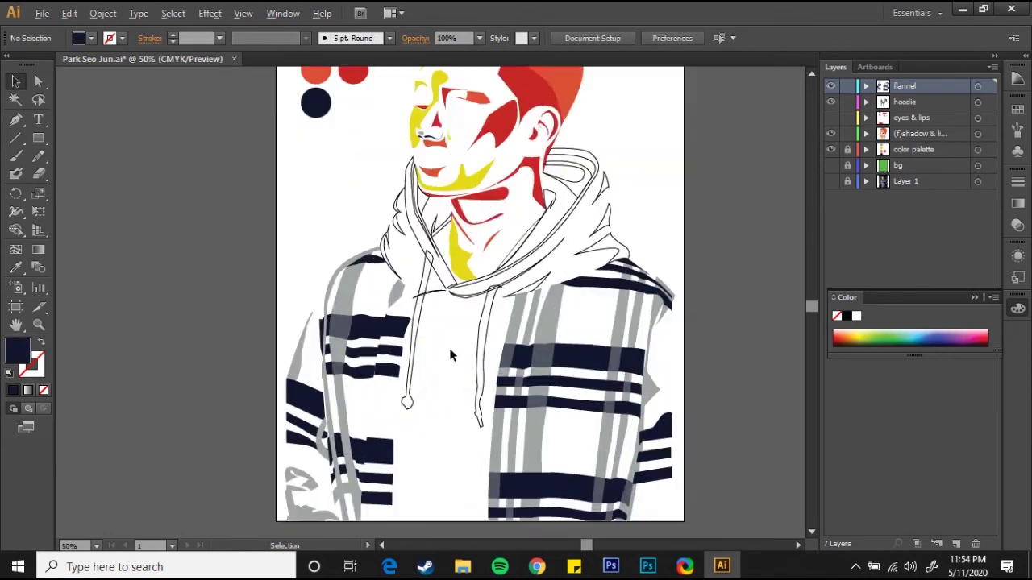
key("ctrl+plus")
left_click(979, 104)
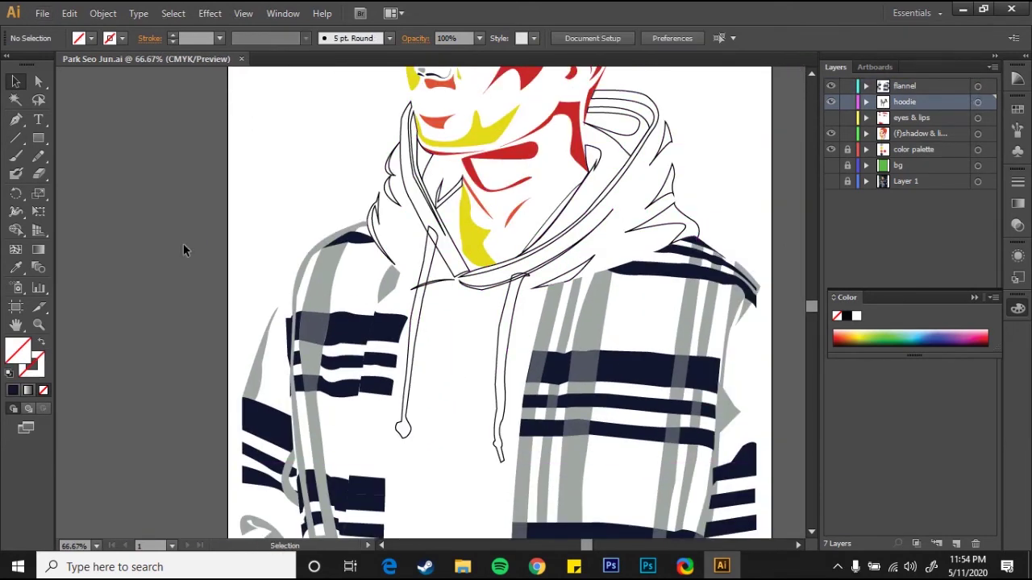
Select everything on the hoodie layer and eyedrop navy onto the hoodie lines.
left_click(978, 102)
scroll(500, 307, "up", 2)
key("i")
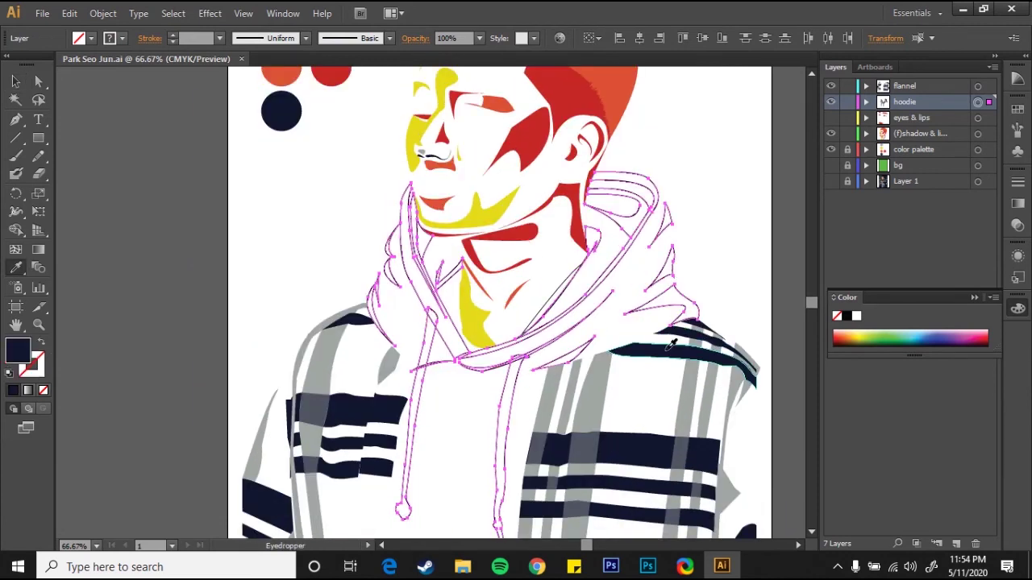
left_click(672, 344)
key("ctrl+minus")
key("ctrl+minus")
key("ctrl+plus")
key("v")
Inspect the neck shadow and a lower-left flannel stripe, then view the whole artboard.
left_click(544, 234)
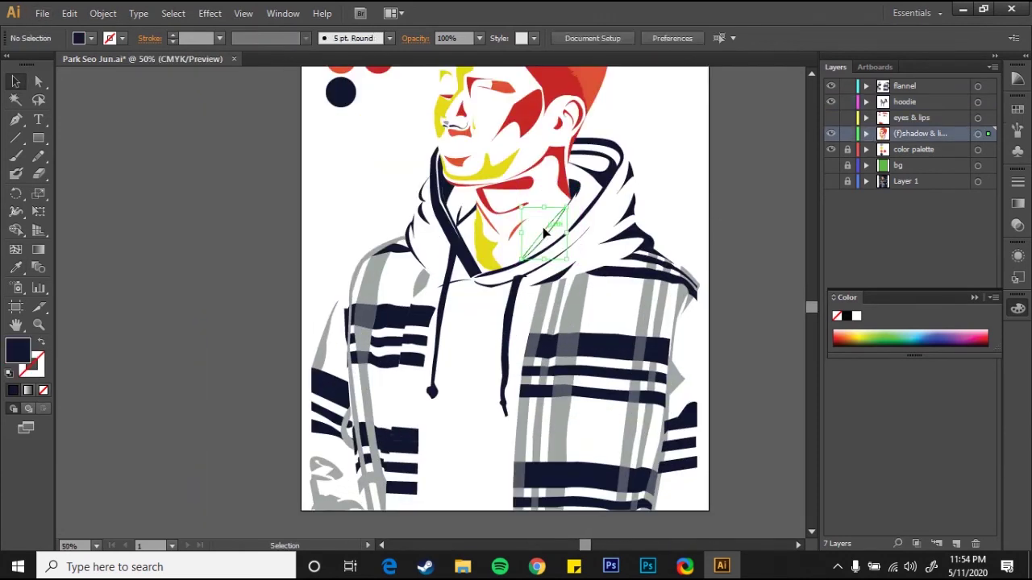
left_click(544, 234)
key("ctrl+minus")
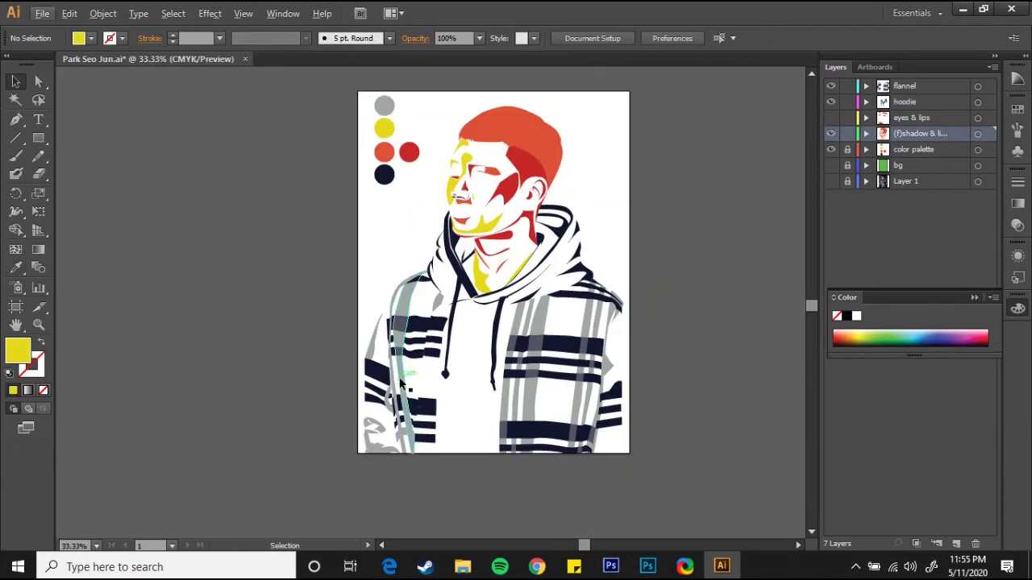
left_click(377, 457)
key("ctrl+plus")
key("ctrl+plus")
key("ctrl+plus")
key("ctrl+shift+a")
key("ctrl+minus")
key("ctrl+minus")
key("ctrl+minus")
left_click_drag(438, 459, 438, 387)
key("ctrl+minus")
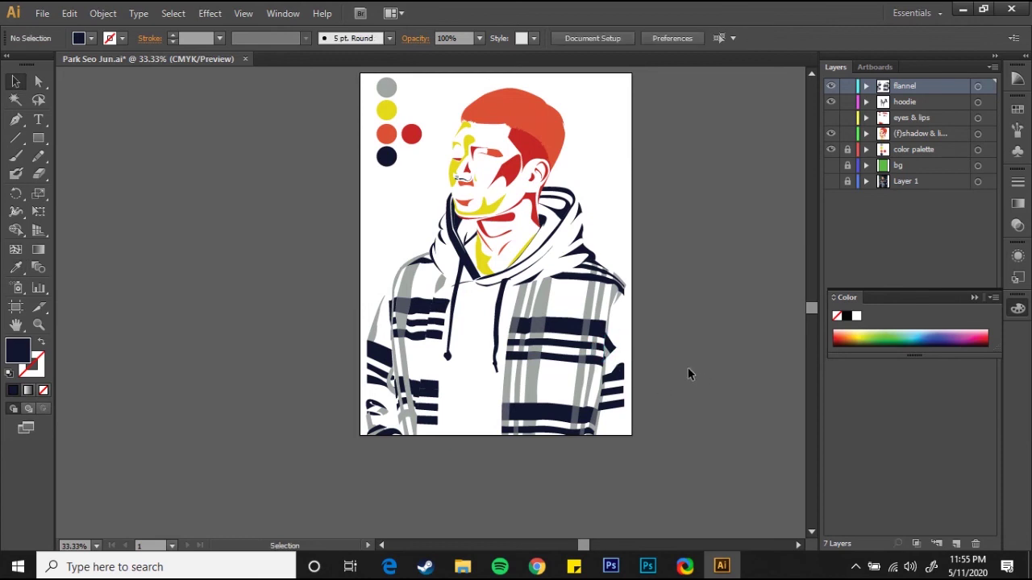
scroll(690, 374, "up", 2)
Turn the grey edge stripes of the flannel red from the palette.
left_click(621, 354)
left_click(522, 343)
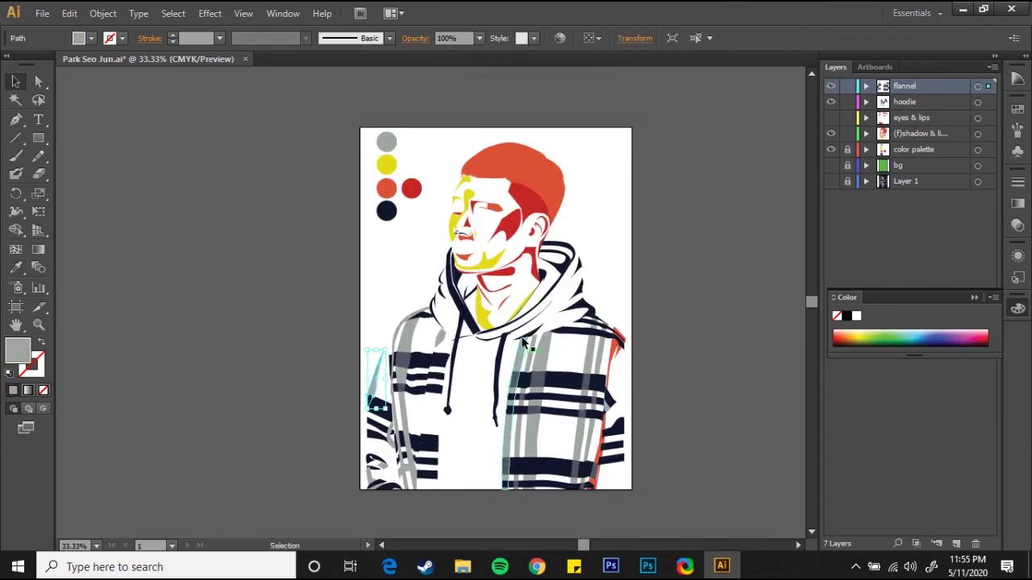
left_click(371, 476)
left_click(642, 458)
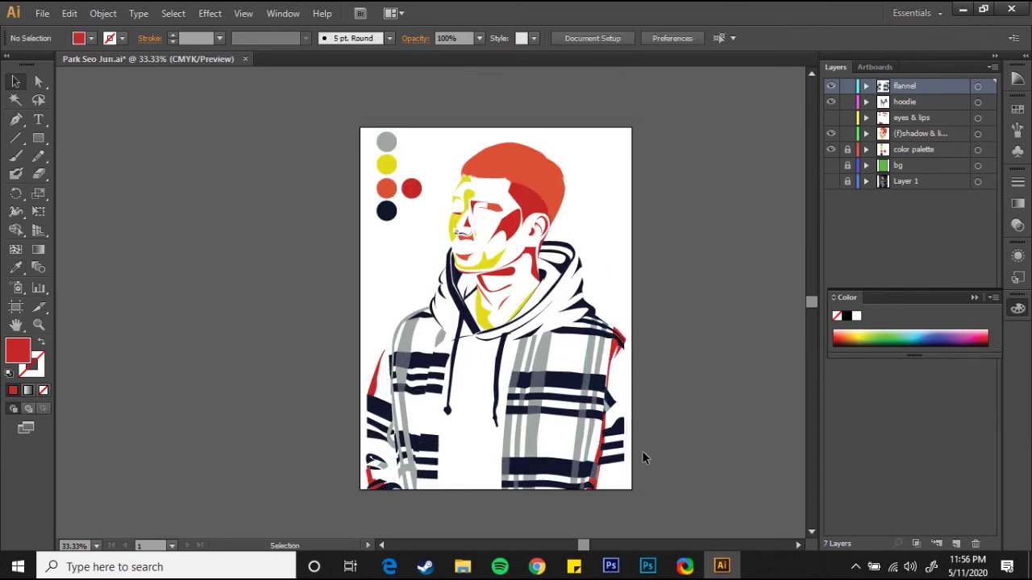
left_click(428, 493)
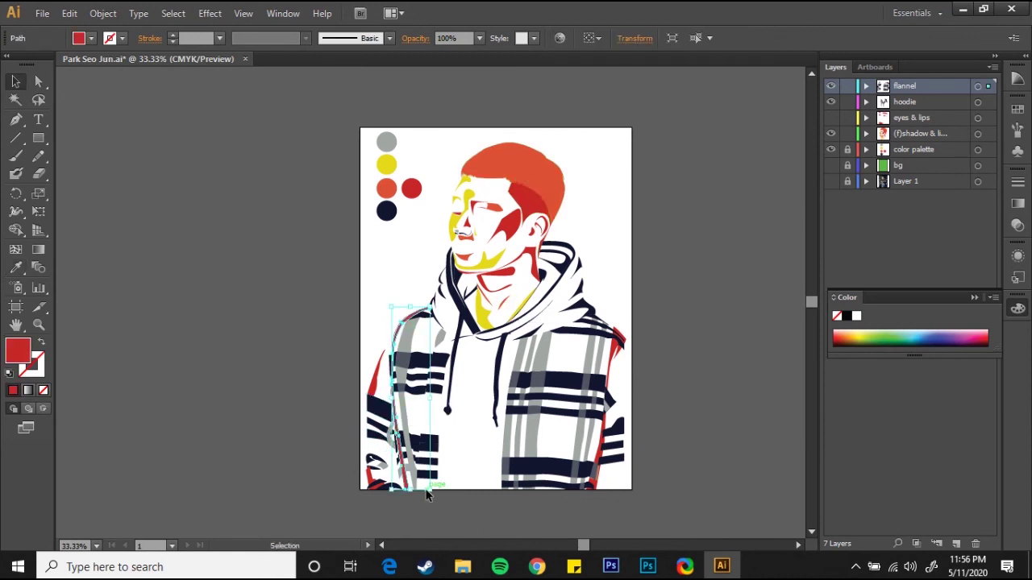
left_click(484, 471)
Expand the bg layer, make sure it is visible, and unlock it.
left_click(831, 165)
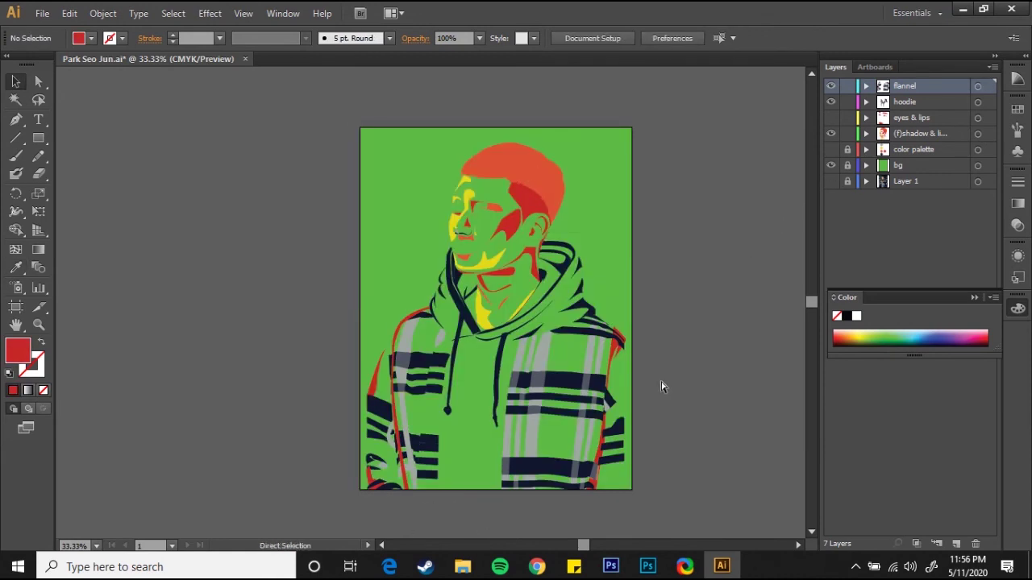
left_click(867, 165)
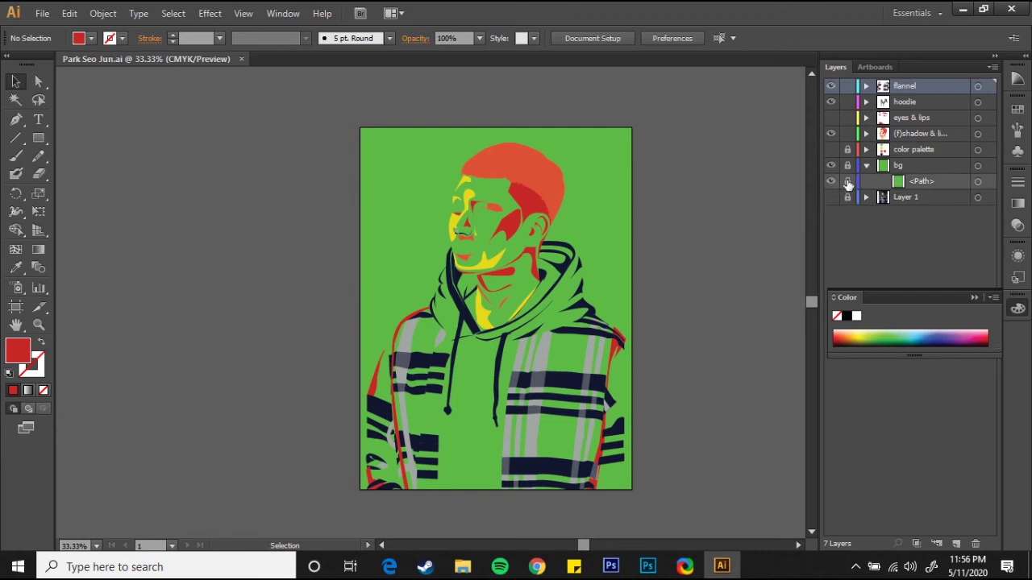
left_click(831, 181)
left_click(848, 165)
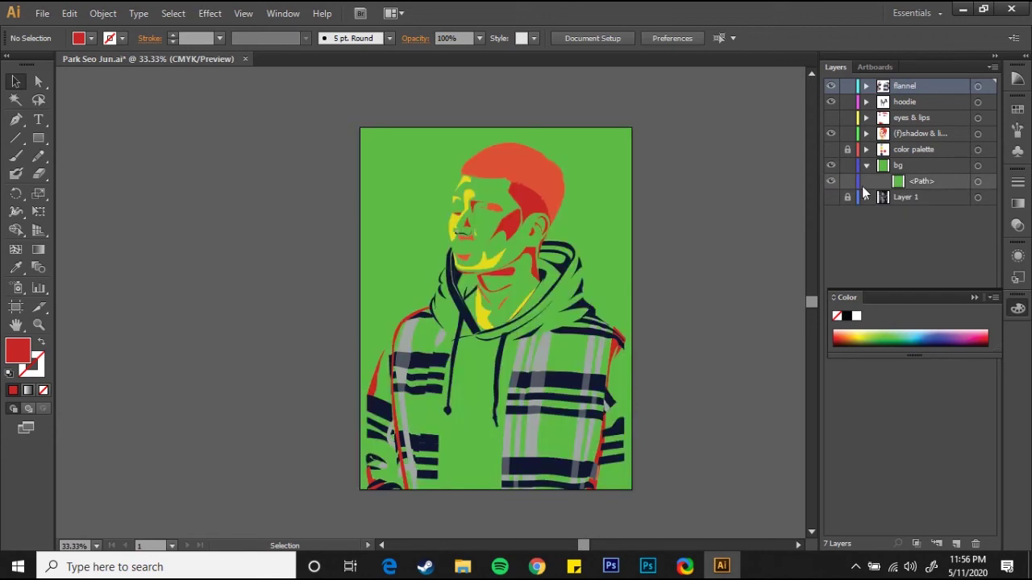
left_click(371, 242)
Select the background rectangle and open its 45B648 green fill in the Color Picker.
left_click(261, 298)
double_click(18, 350)
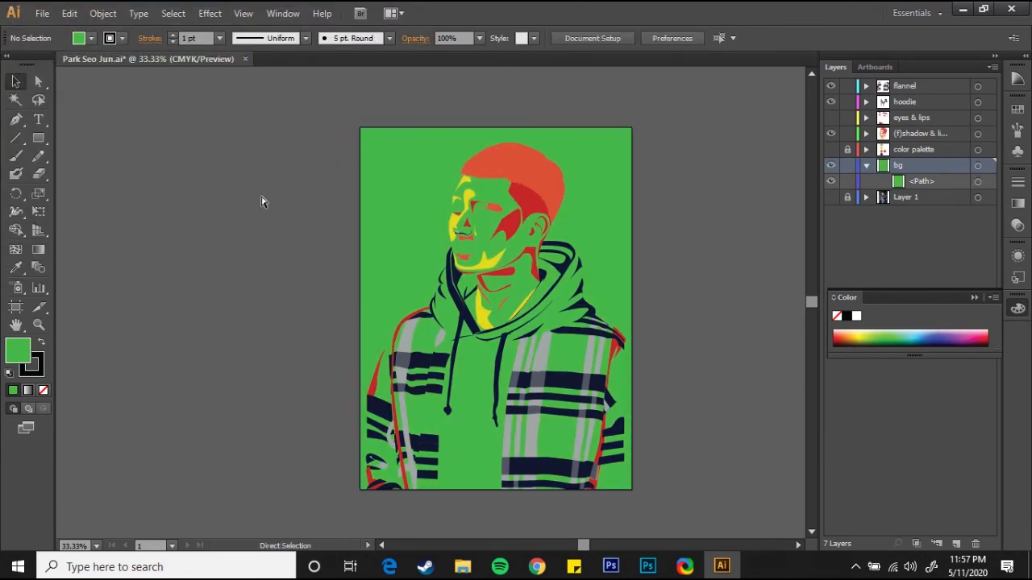
scroll(296, 316, "down", 2)
scroll(296, 328, "up", 2)
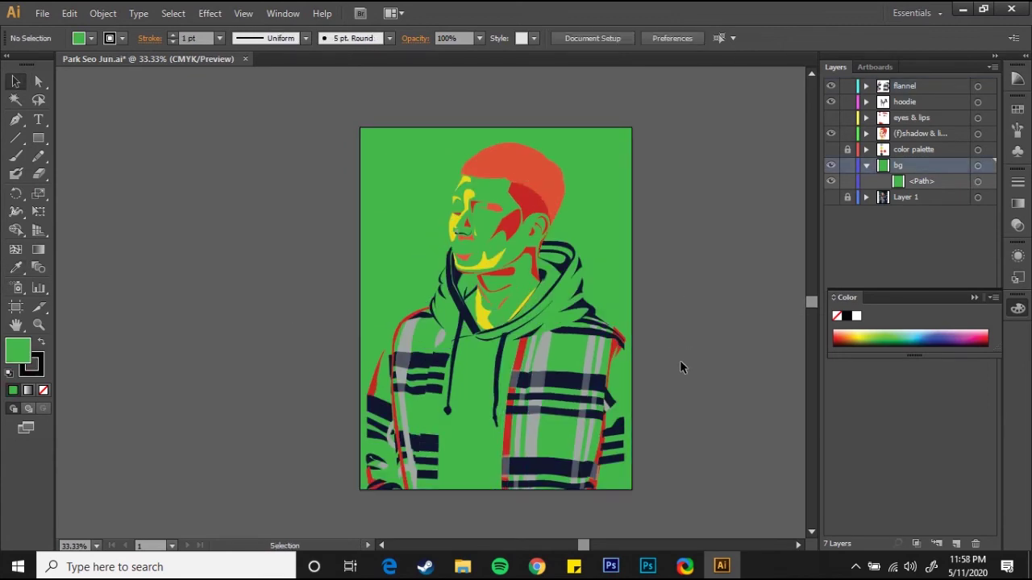
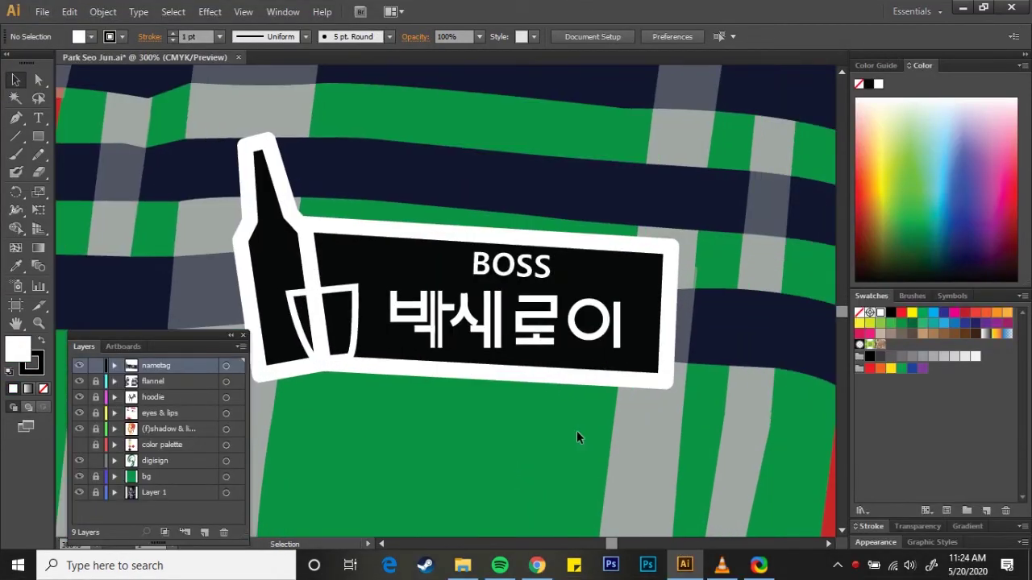
Delete the extra stroke from the Korean name and select the first syllable's vertical stroke.
left_click(427, 334)
key("Delete")
left_click(440, 332)
scroll(436, 345, "up", 3)
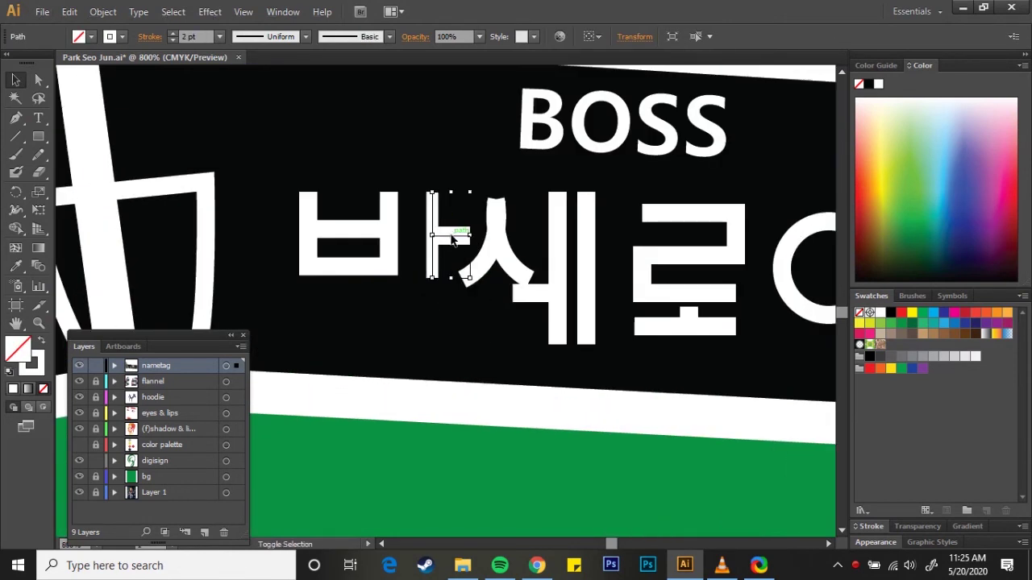
Draw a new corner stroke for the Korean letter, then undo it.
key("ctrl+shift+a")
key("p")
left_click(322, 293)
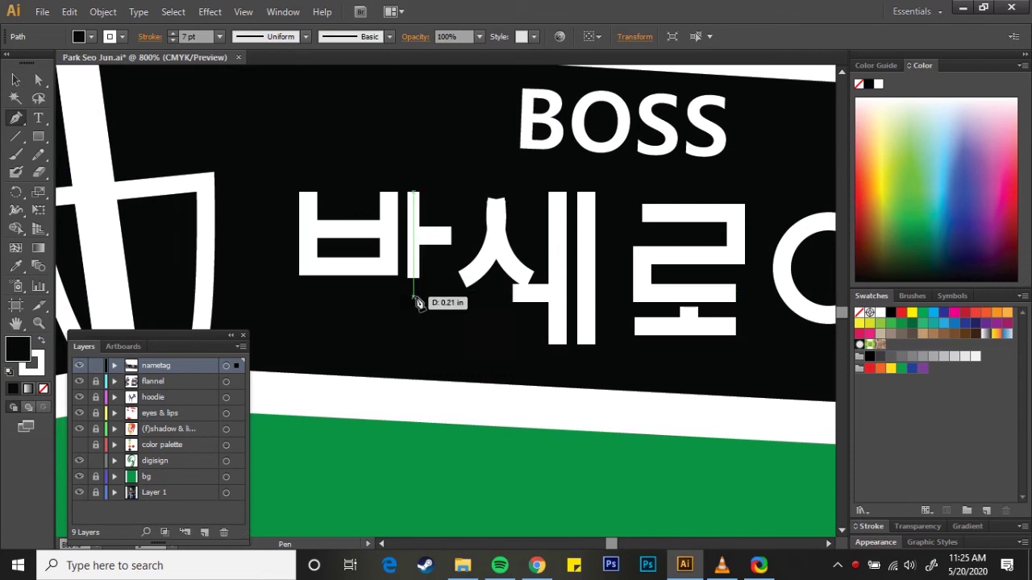
left_click(414, 294)
left_click(414, 349)
key("v")
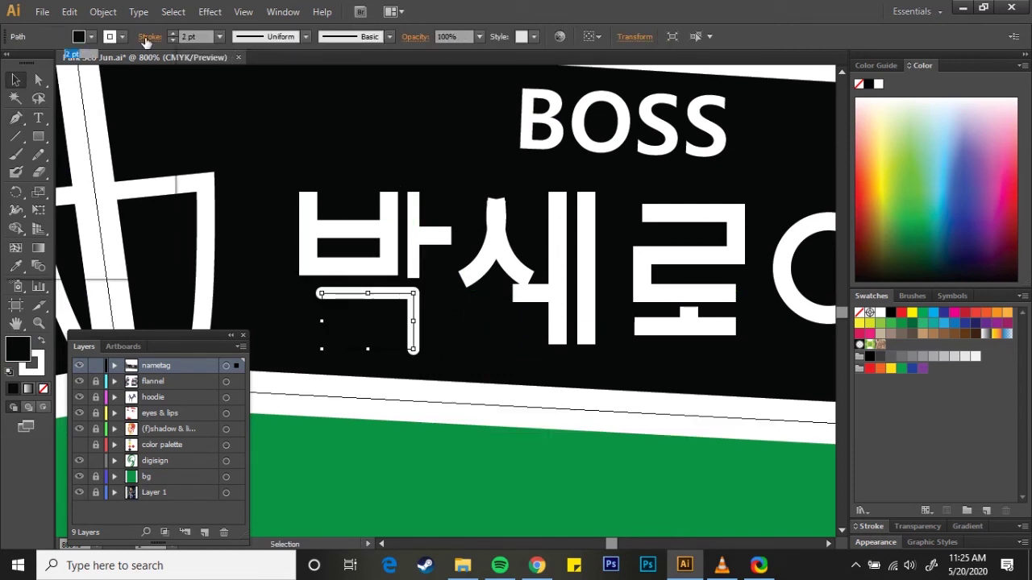
left_click(150, 36)
key("ctrl+z")
key("ctrl+z")
key("ctrl+z")
key("ctrl+z")
key("ctrl+z")
key("ctrl+z")
Hide the green background and flannel layers and target the shadow and lights layer.
key("ctrl+minus")
key("ctrl+minus")
key("ctrl+minus")
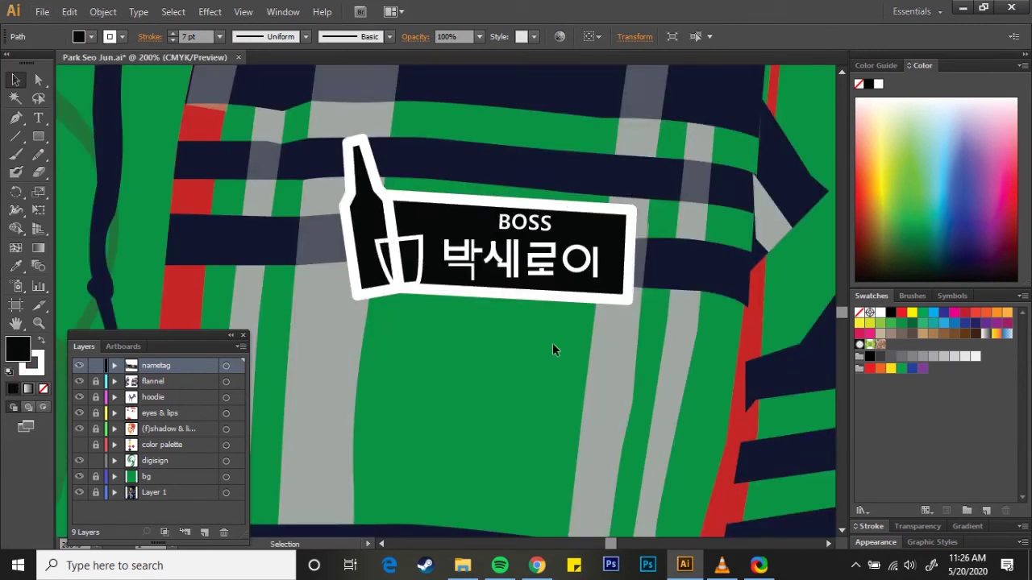
key("ctrl+minus")
key("ctrl+minus")
key("ctrl+minus")
left_click(856, 571)
left_click(836, 567)
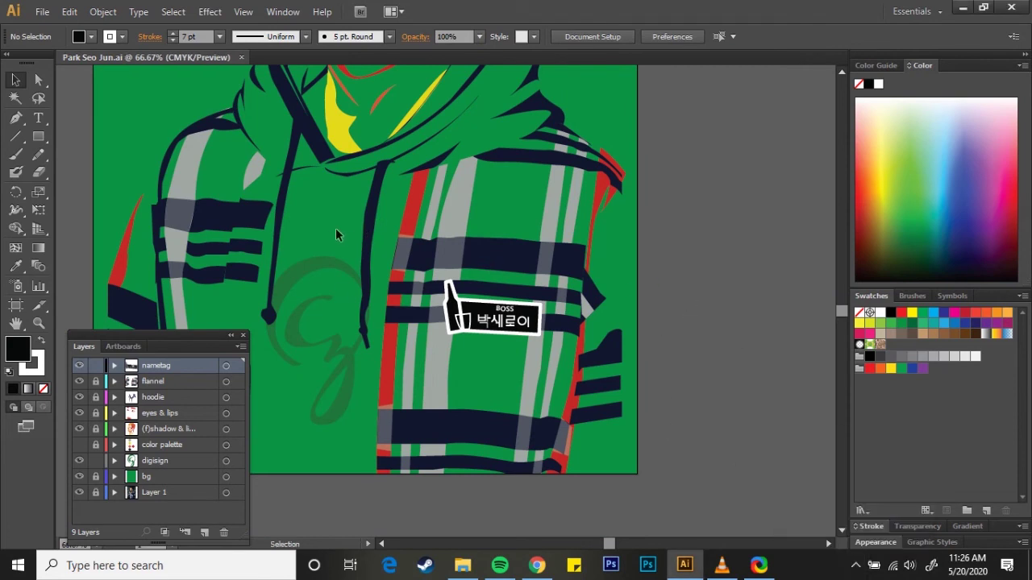
scroll(669, 441, "down", 1)
scroll(670, 441, "down", 1)
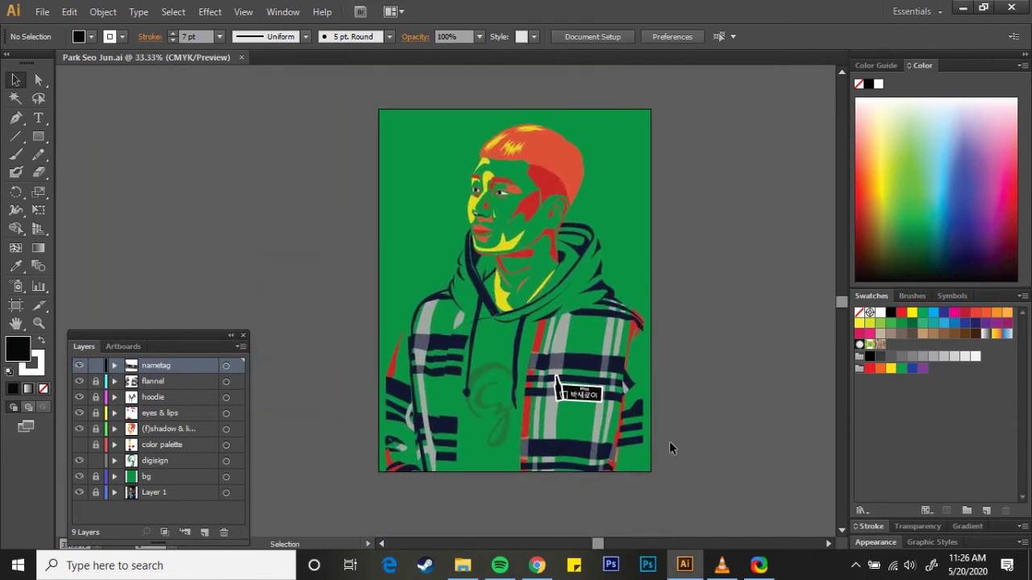
scroll(436, 384, "up", 2)
left_click(79, 477)
left_click(80, 381)
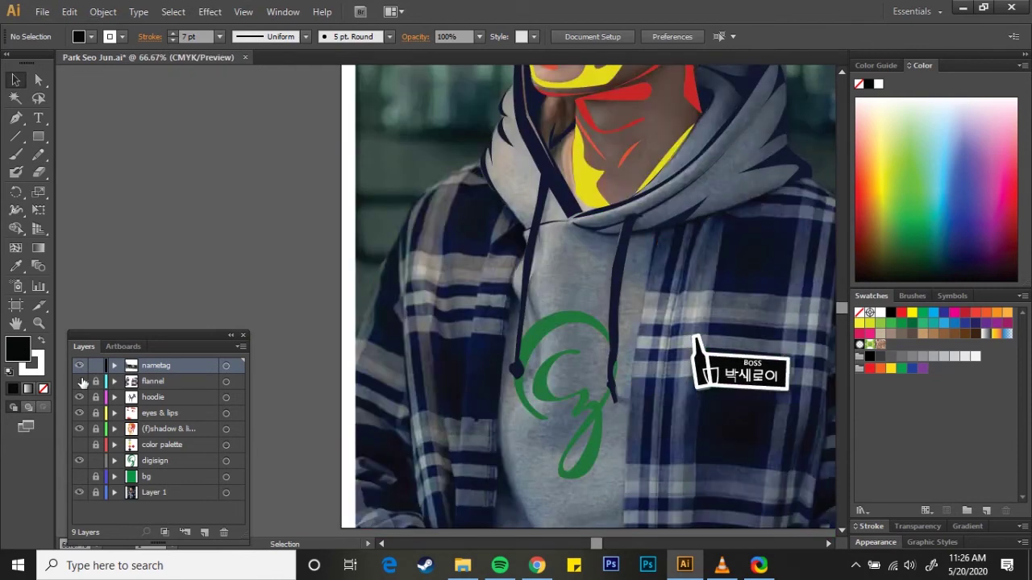
left_click(182, 431)
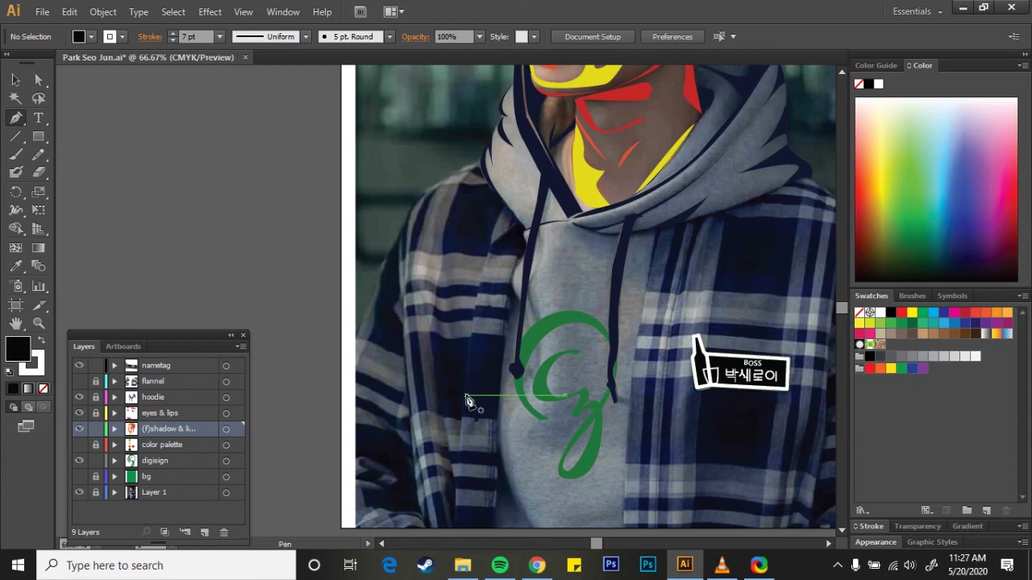
Draw a curved yellow highlight up the hoodie edge with a 1 pt stroke.
left_click(458, 440)
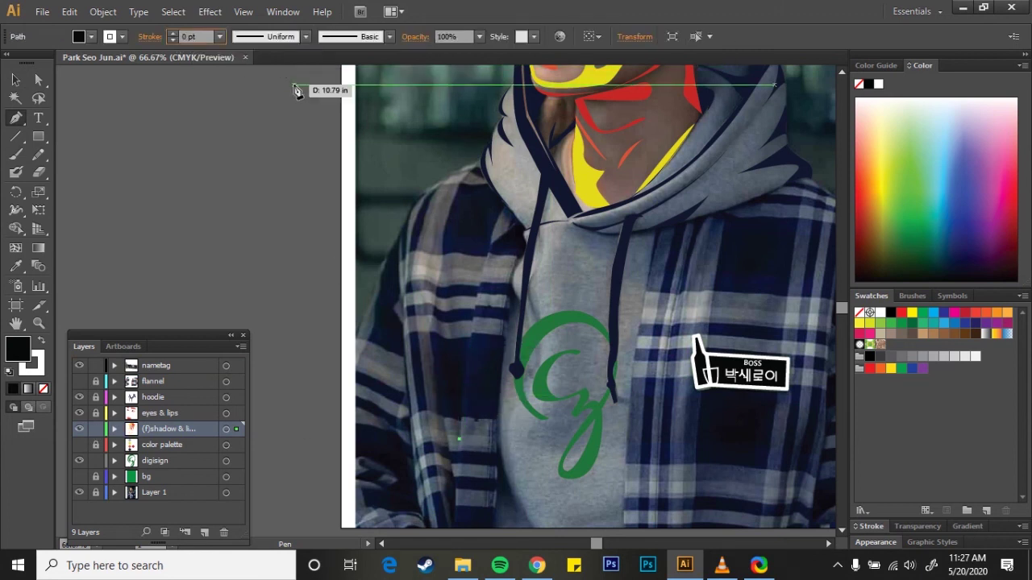
left_click(174, 34)
left_click_drag(490, 323, 502, 252)
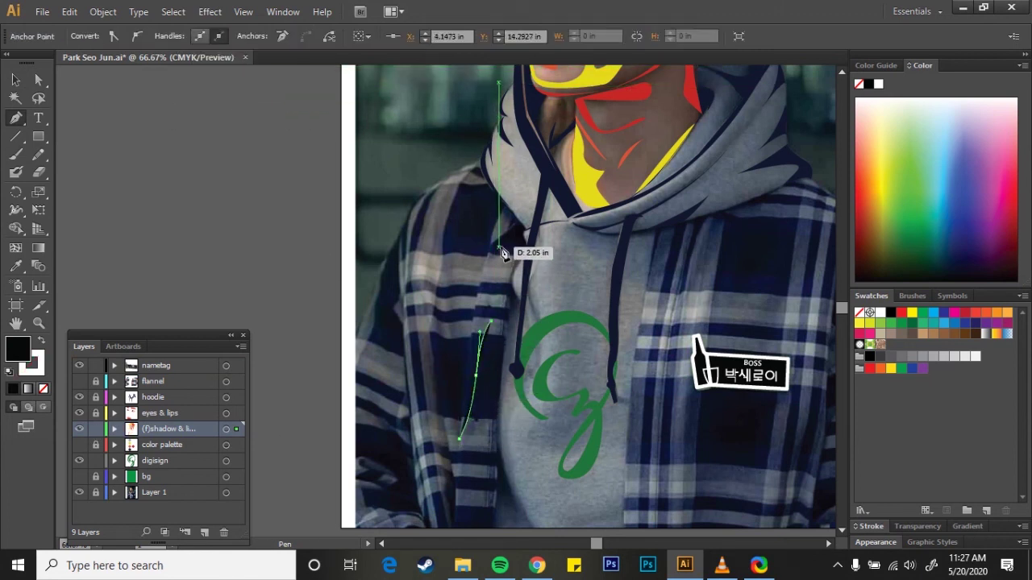
scroll(478, 243, "up", 2)
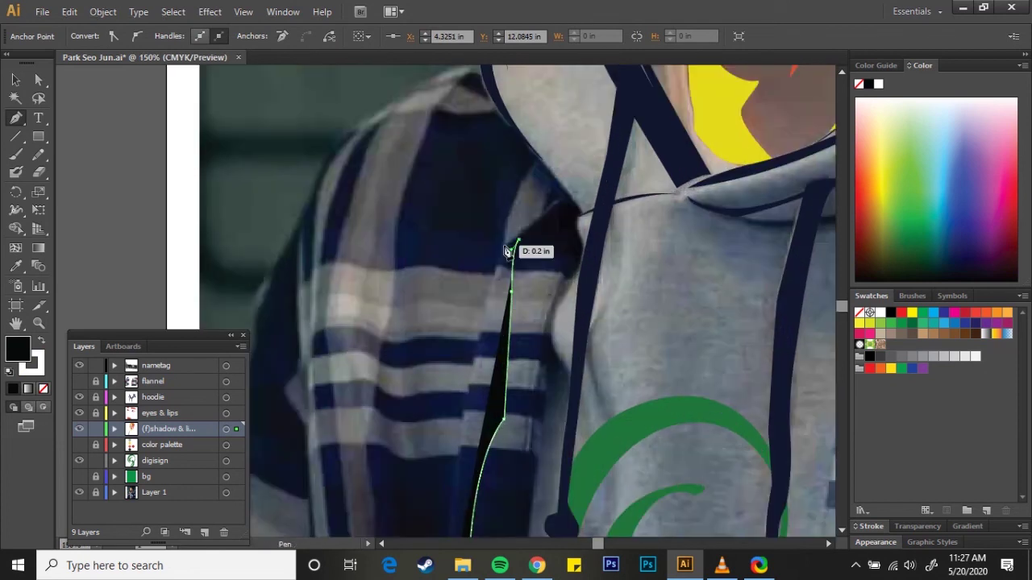
left_click_drag(508, 250, 531, 84)
left_click_drag(468, 375, 464, 430)
scroll(557, 444, "up", 5)
scroll(560, 403, "up", 3)
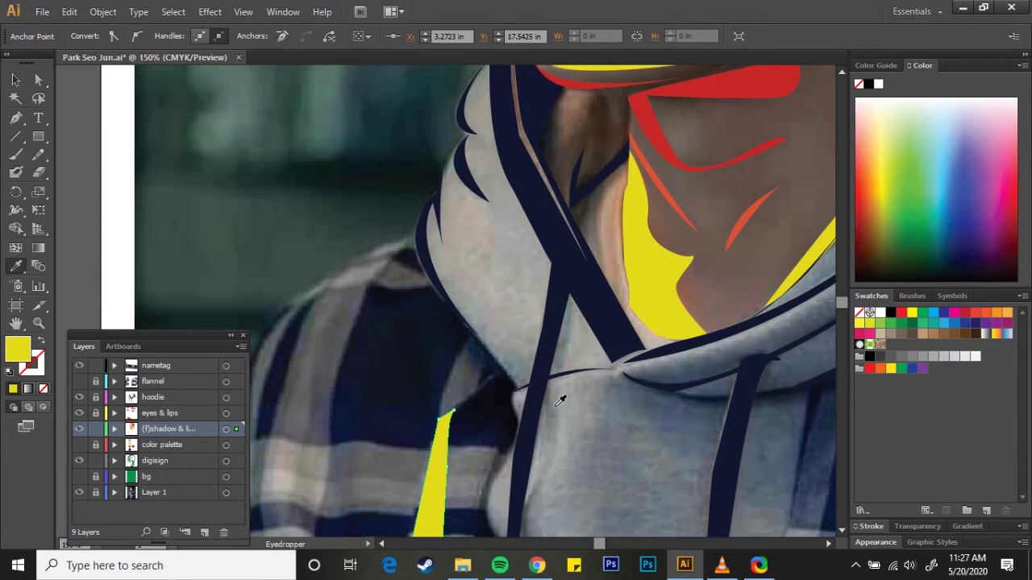
scroll(560, 396, "down", 3, "alt")
mouse_move(695, 416)
left_mouse_down()
mouse_move(546, 375)
mouse_move(540, 386)
left_mouse_up()
Draw a yellow highlight beside the nametag and move its upper-left point up and left.
key("p")
left_click(535, 295)
left_click(546, 212)
left_click_drag(566, 206, 568, 272)
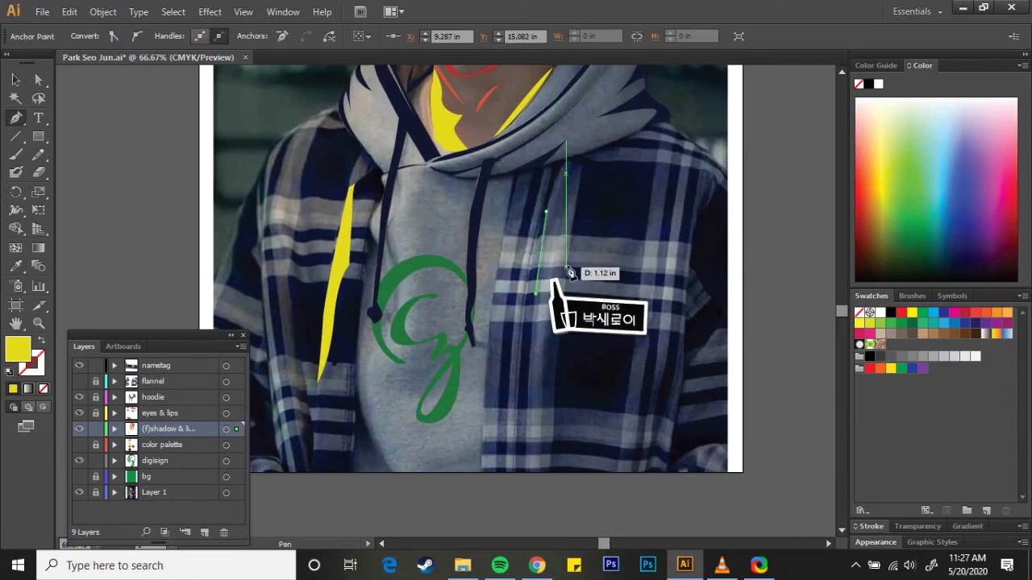
key("ctrl+z")
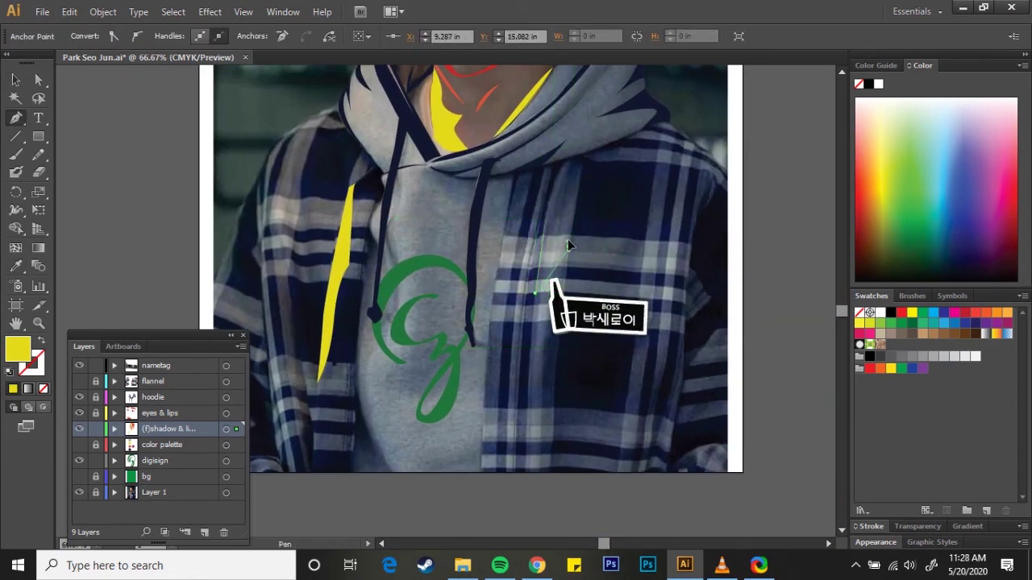
left_click(551, 194, "ctrl")
key("v")
left_click(553, 234)
left_click_drag(548, 215, 542, 204)
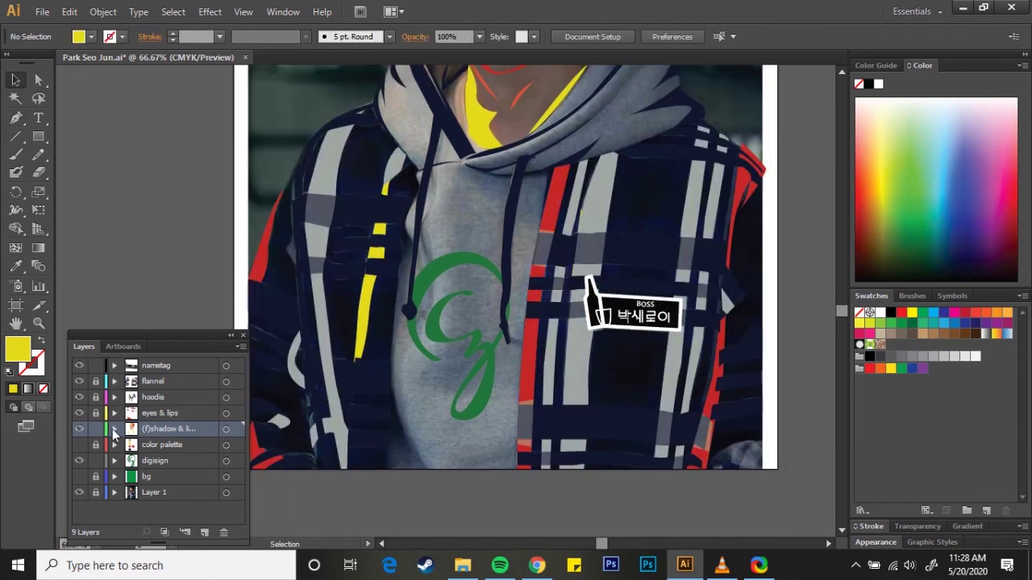
Check both yellow highlights, zoom out to the whole artboard, and collapse the shadow layer.
left_click(364, 321)
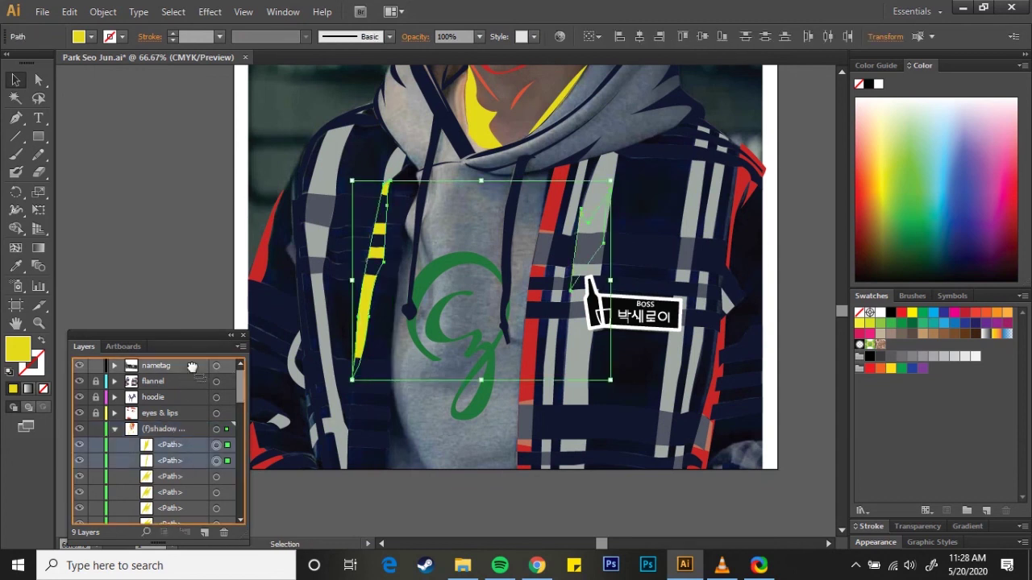
left_click(478, 426)
key("ctrl+minus")
key("ctrl+minus")
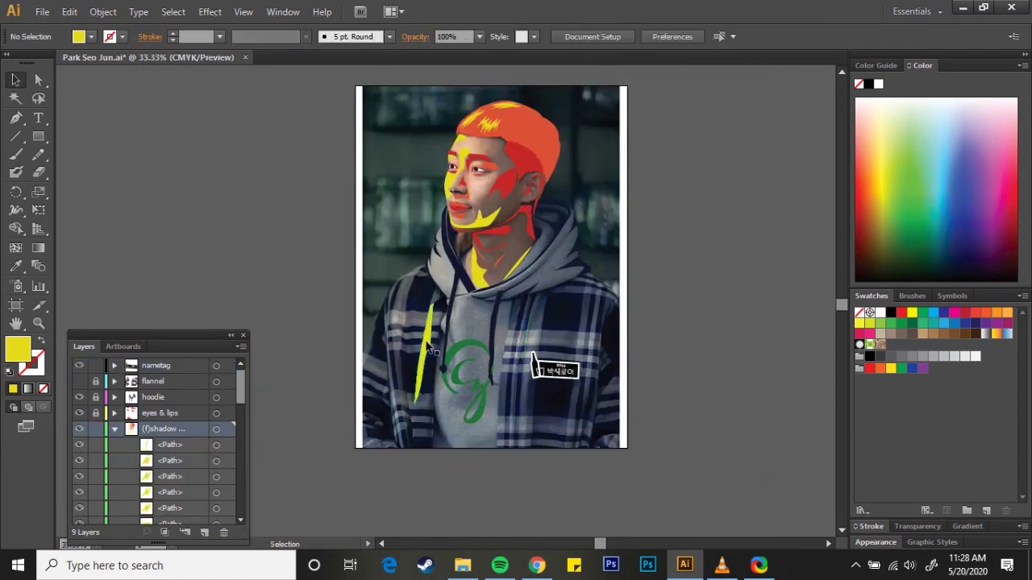
left_click(114, 429)
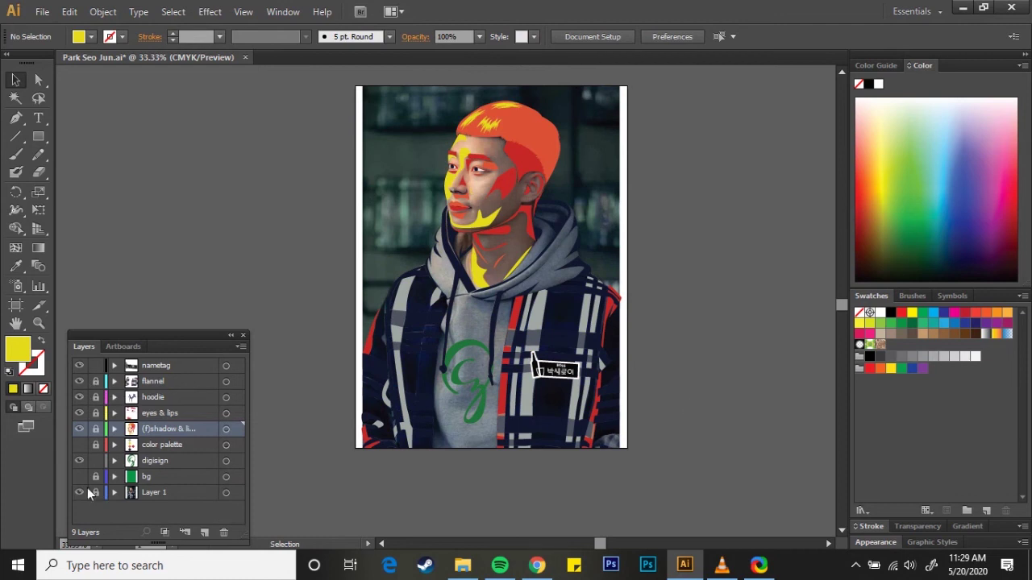
Turn the green background back on, close the collar highlight and refine its tip.
left_click(79, 476)
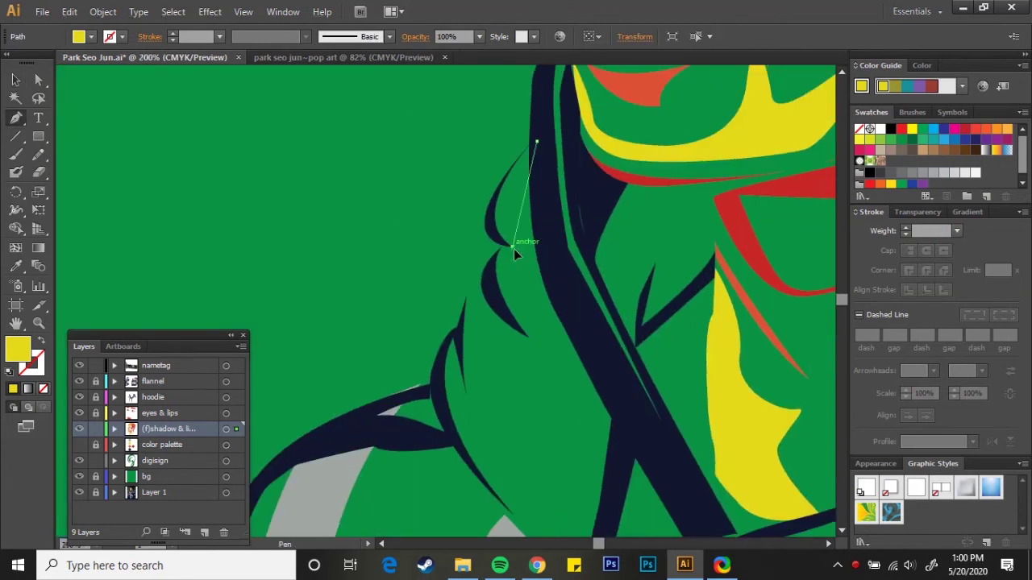
mouse_move(513, 248)
left_mouse_down()
mouse_move(522, 325)
mouse_move(599, 439)
left_mouse_up()
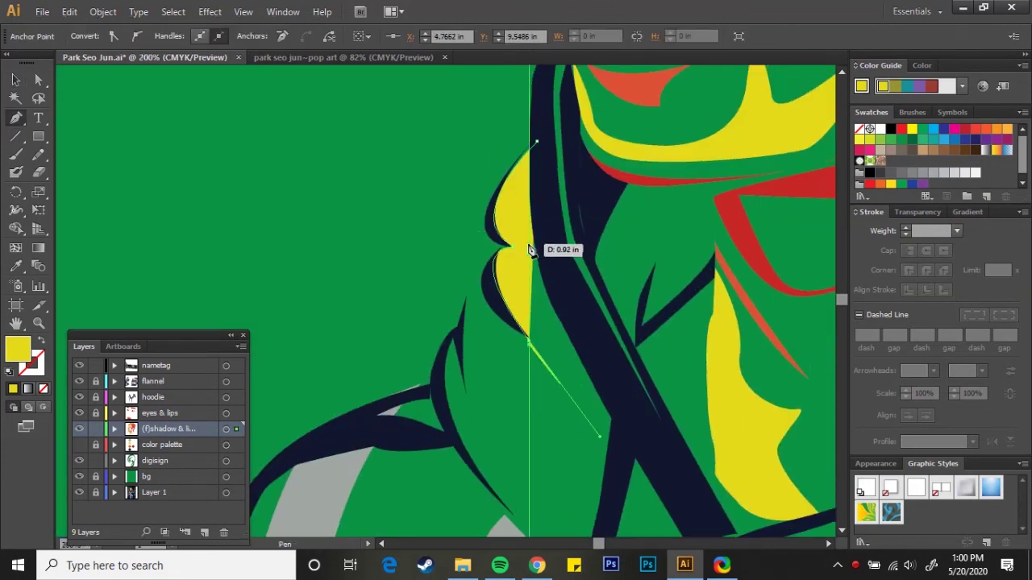
left_click(541, 142)
key("ctrl+plus")
key("a")
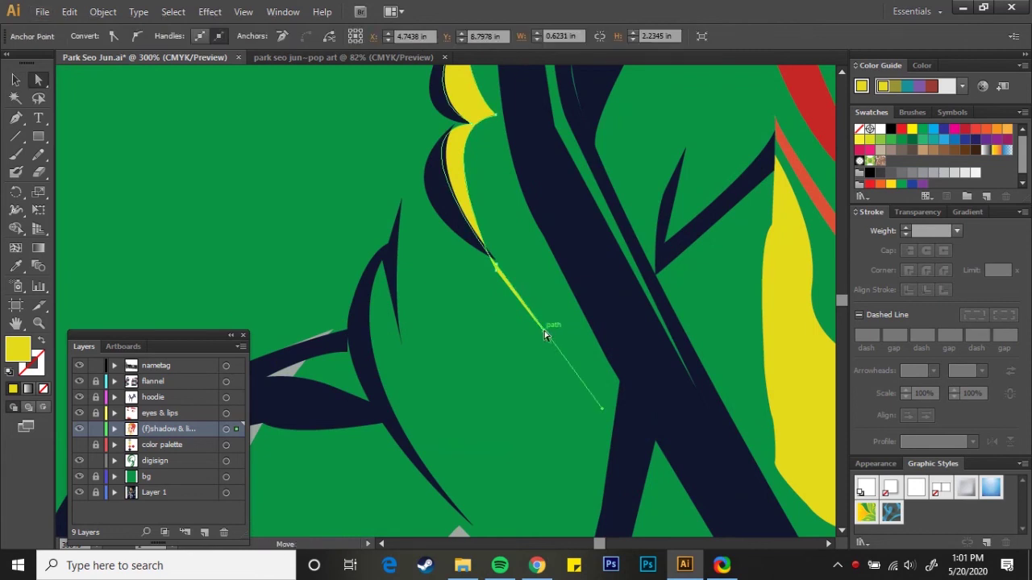
left_click(550, 324)
key("ctrl+plus")
key("ctrl+plus")
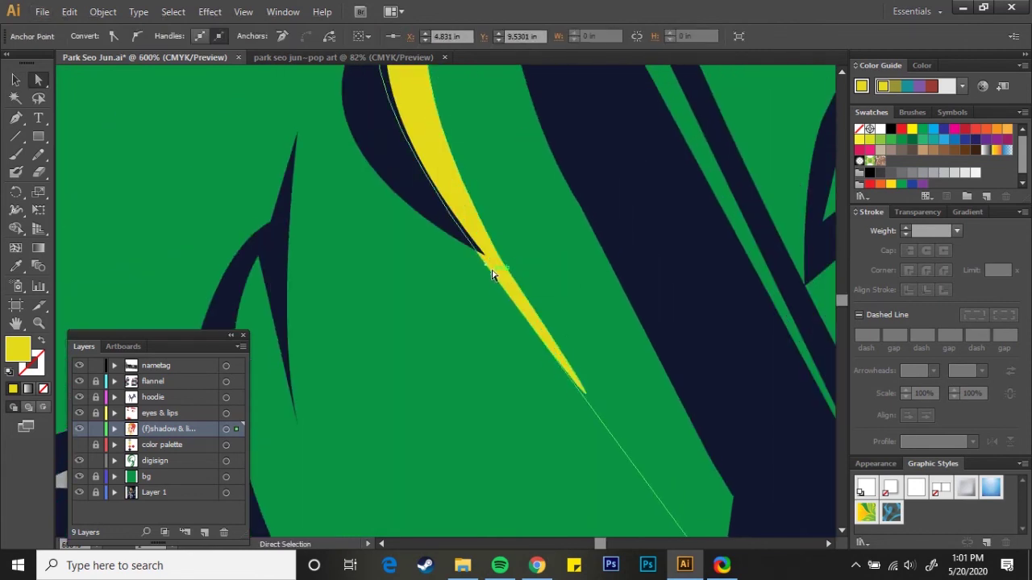
scroll(478, 287, "down", 2)
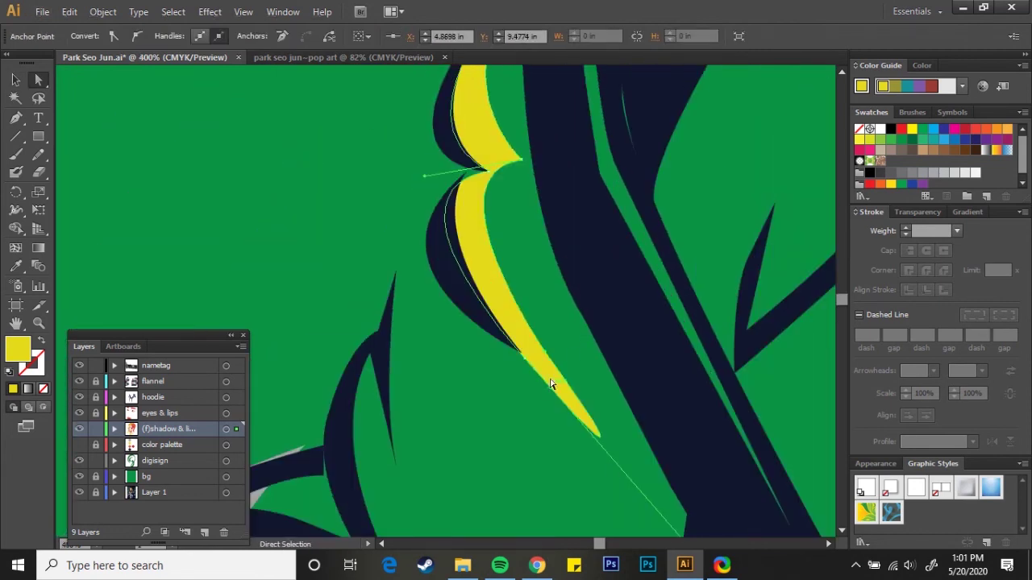
left_click(511, 161)
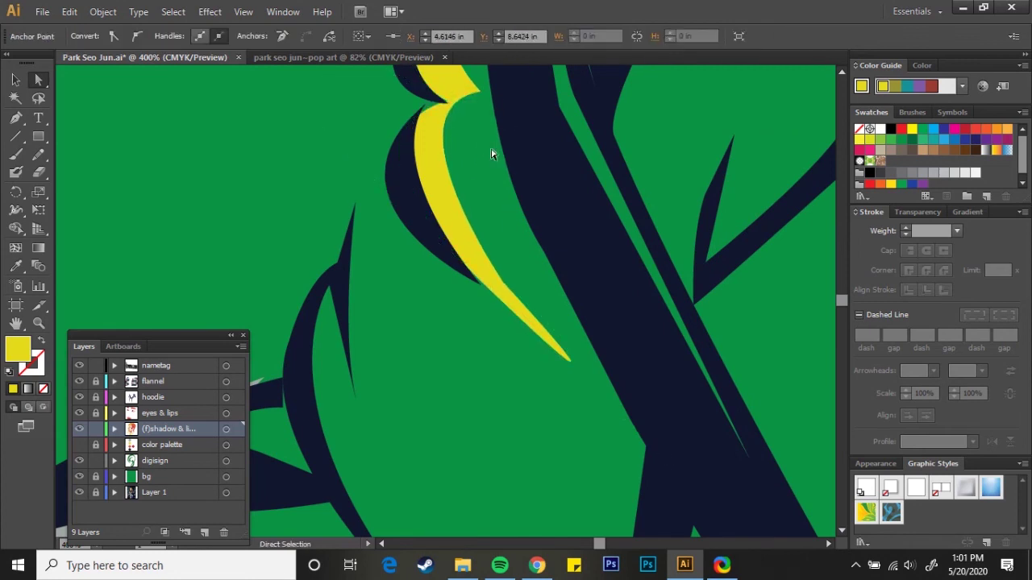
Draw a closed yellow highlight shape along the next hood fold.
scroll(494, 151, "down", 2)
left_click_drag(518, 292, 555, 324)
key("p")
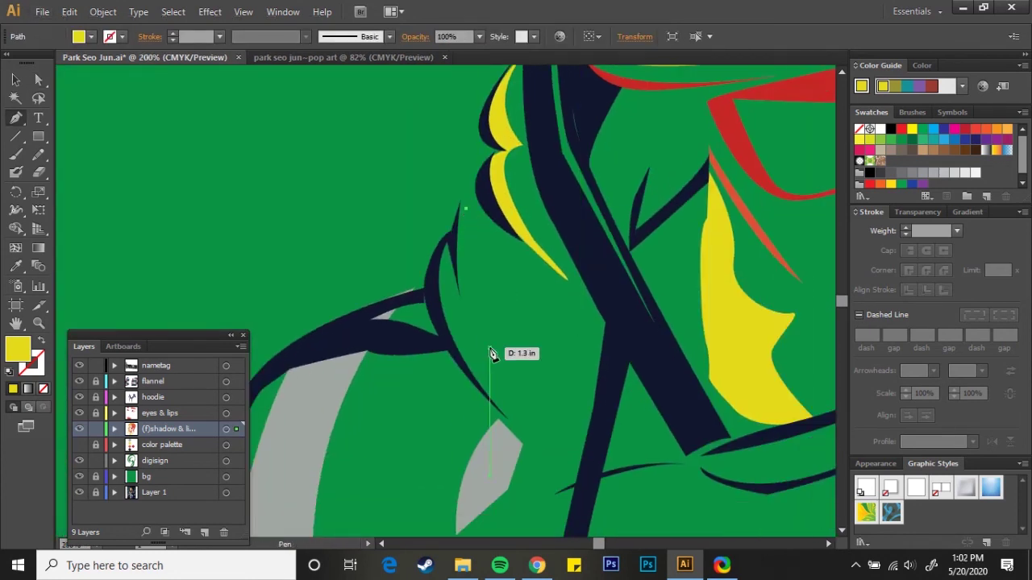
left_click(488, 350)
left_click(490, 352)
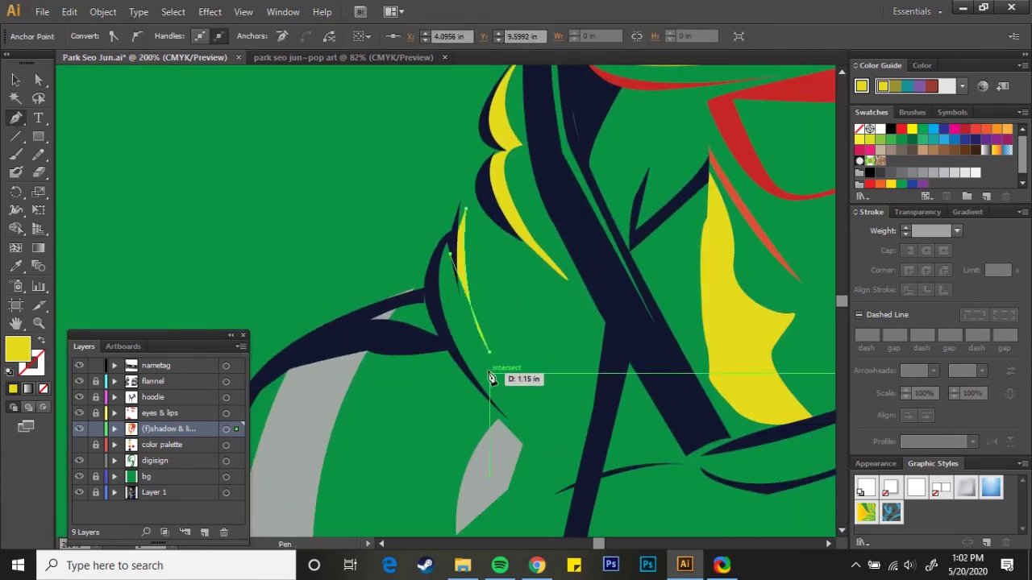
left_click(549, 423)
left_click(447, 268)
Draw another curved yellow highlight near the collar.
left_click(481, 309)
mouse_move(505, 319)
left_mouse_down()
mouse_move(508, 335)
mouse_move(466, 337)
left_mouse_up()
left_click(533, 355, "ctrl")
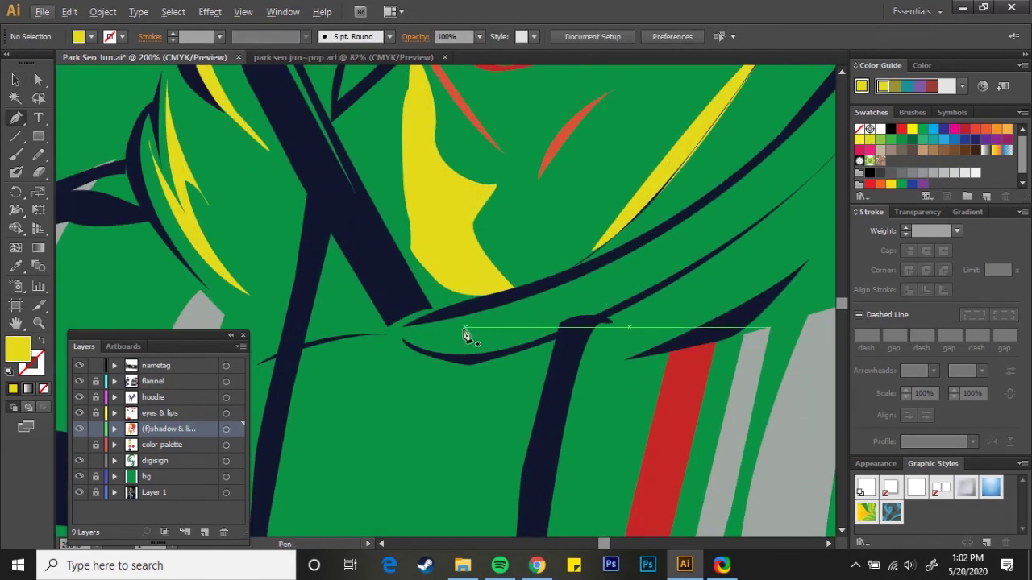
left_click(404, 329)
Draw a yellow triangular highlight along a left plaid stripe.
left_click(444, 398, "ctrl")
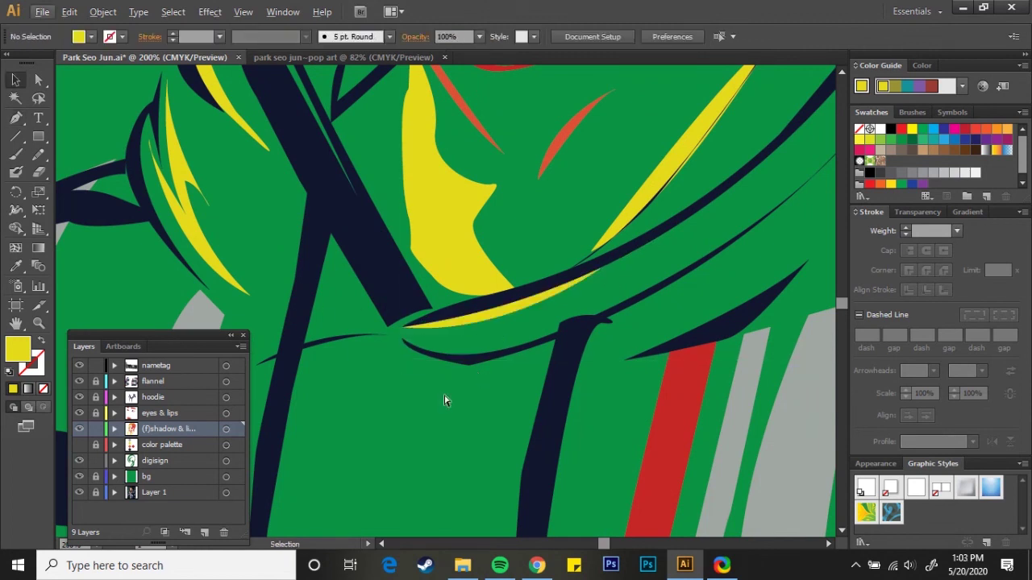
key("ctrl+minus")
key("ctrl+minus")
key("ctrl+minus")
key("ctrl+plus")
key("ctrl+plus")
key("ctrl+plus")
key("p")
left_click(493, 176)
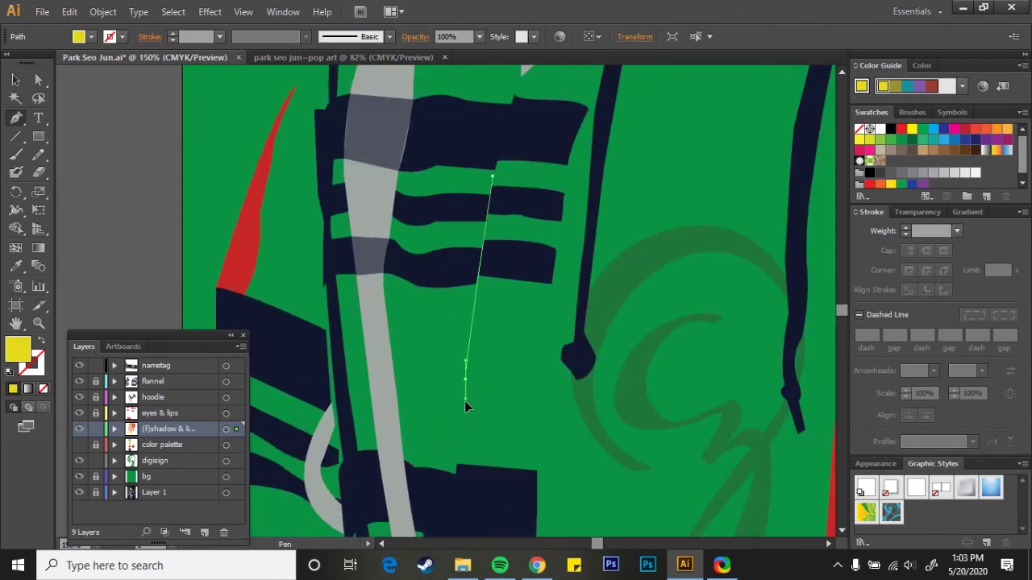
left_click(465, 379)
left_click(501, 288)
Add a second yellow stripe highlight on the neighbouring plaid stripe.
key("ctrl+minus")
key("ctrl+minus")
key("ctrl+minus")
key("ctrl+plus")
key("ctrl+plus")
key("ctrl+plus")
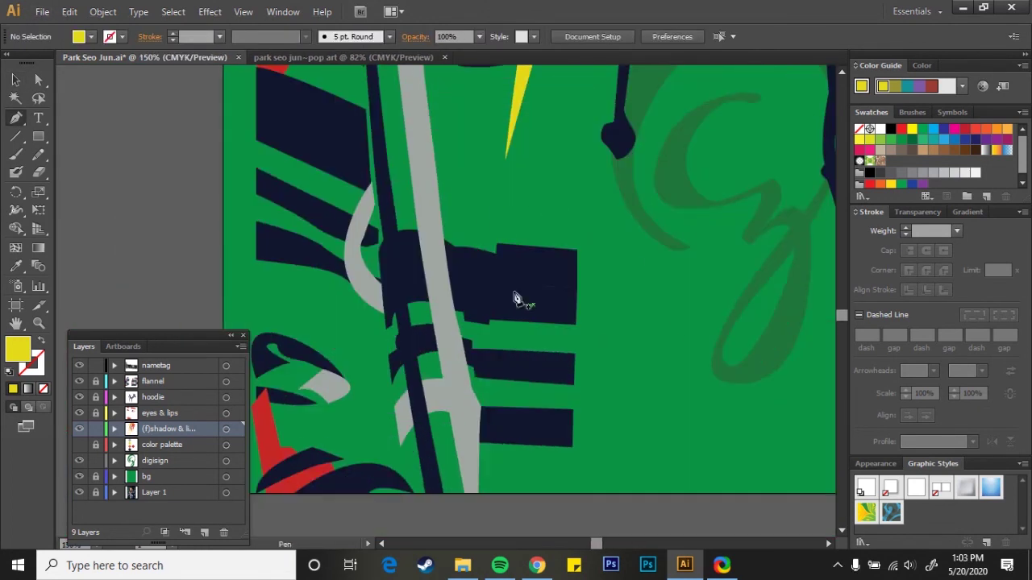
left_click(495, 214)
left_click(481, 445)
left_click(533, 176)
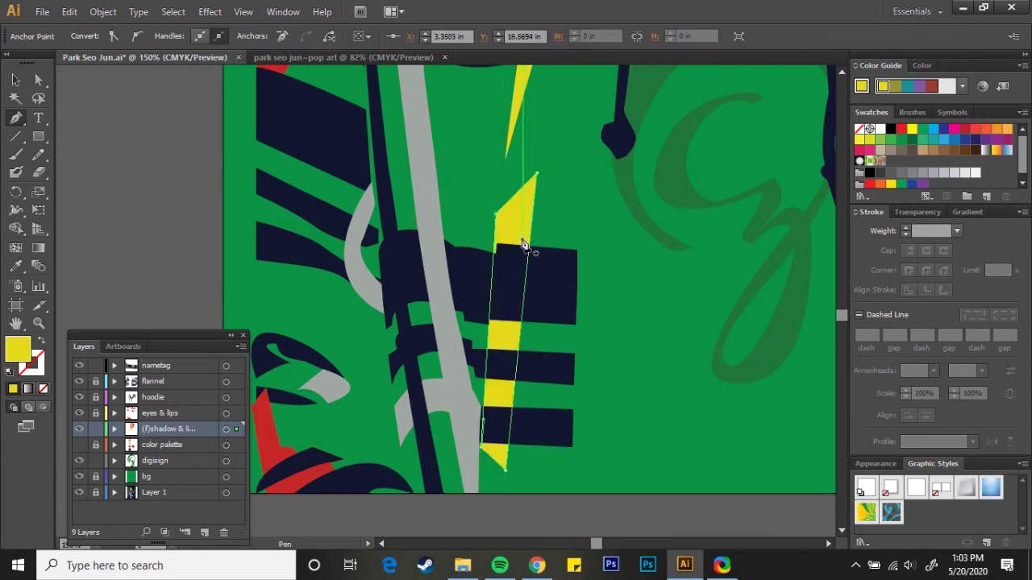
key("v")
Draw a straight yellow highlight segment on the left sleeve stripes.
key("ctrl+shift+a")
key("ctrl+minus")
key("ctrl+minus")
key("ctrl+minus")
key("ctrl+plus")
key("ctrl+plus")
key("ctrl+plus")
key("ctrl+plus")
key("p")
left_click(464, 444)
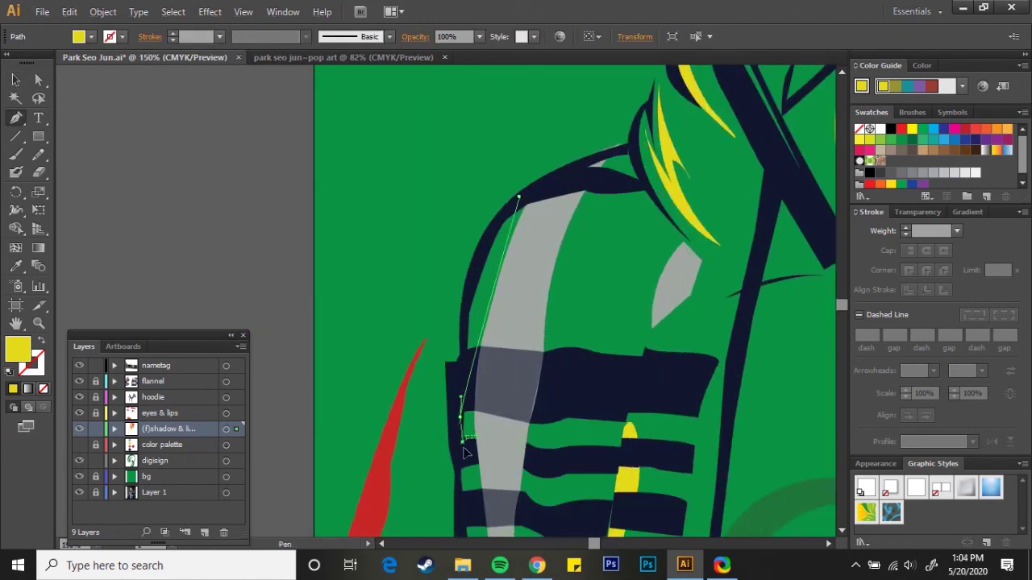
scroll(472, 323, "down", 3)
left_click(520, 105)
key("ctrl+minus")
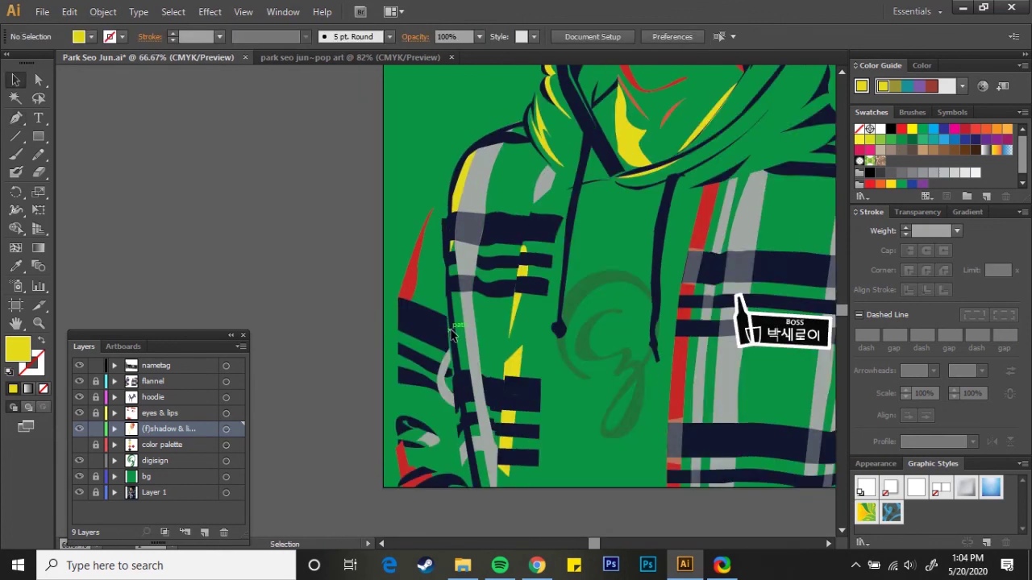
scroll(483, 306, "up", 3)
left_click(476, 349)
left_click(504, 202)
Curve the highlight edge near the nametag and start another strip beside it on the shadow layer.
key("ctrl+0")
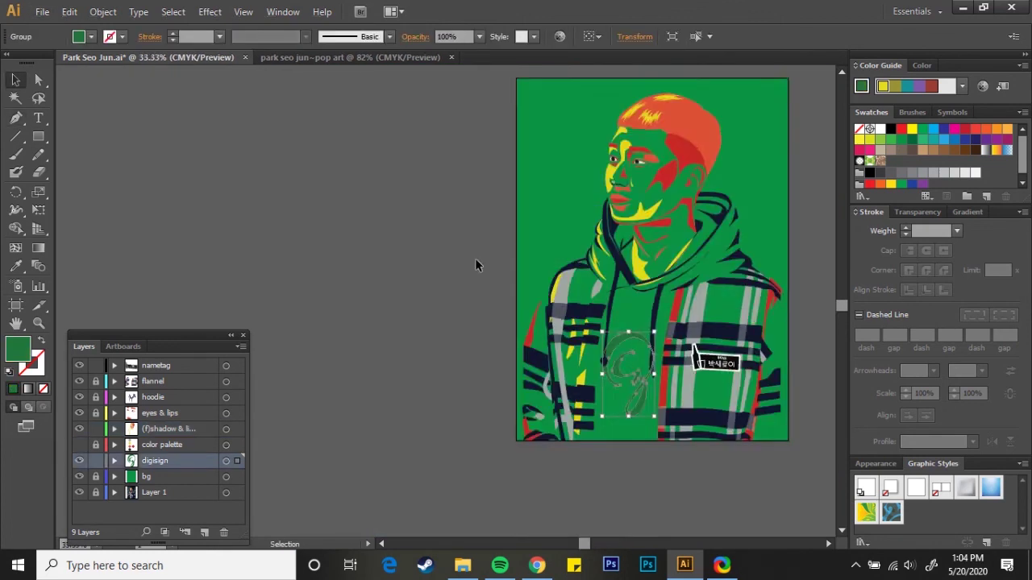
key("ctrl+1")
left_click_drag(510, 221, 514, 163)
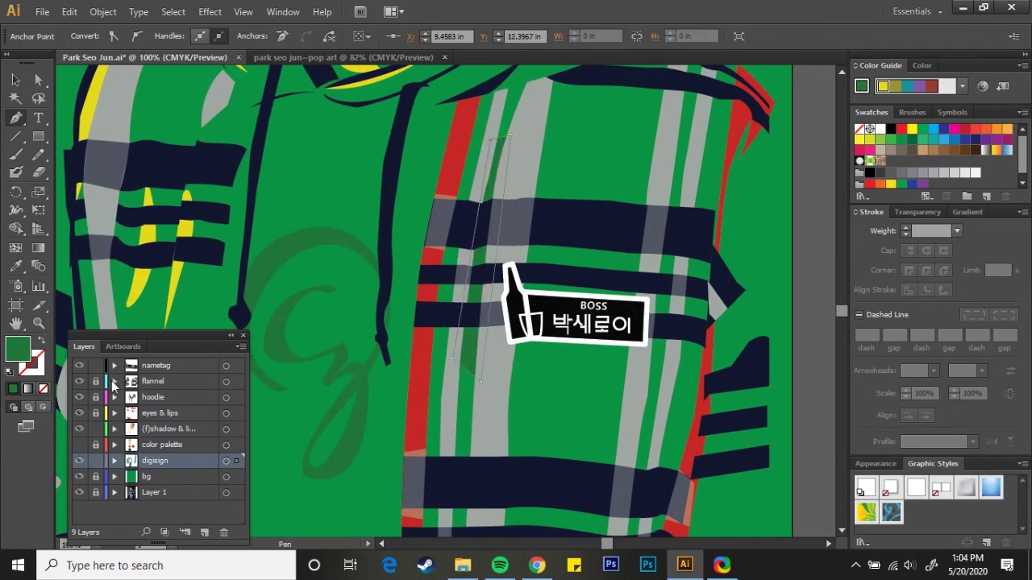
left_click(171, 428)
key("p")
left_click_drag(452, 372, 482, 376)
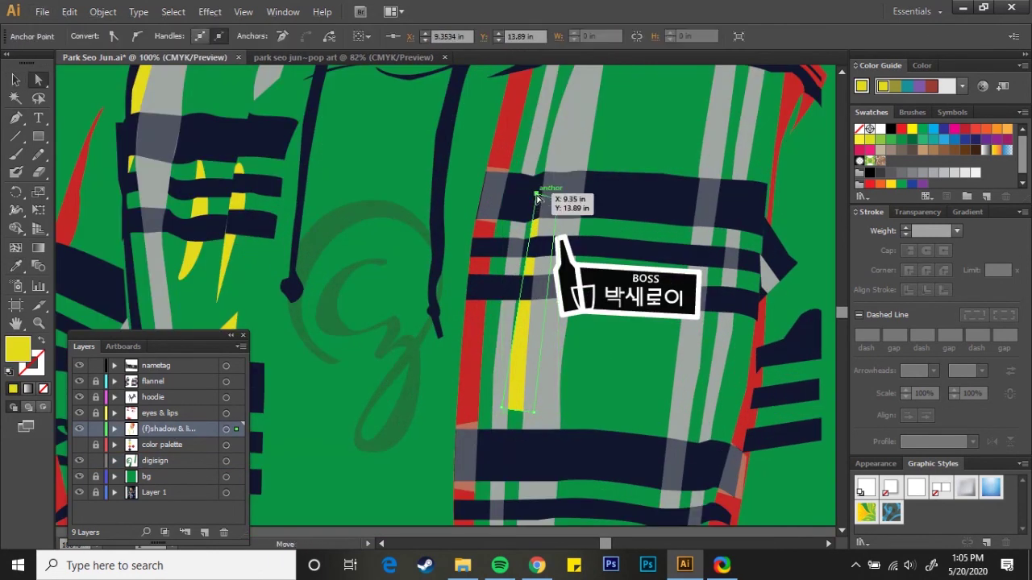
Draw a multi-point yellow highlight spike along the left sleeve.
key("v")
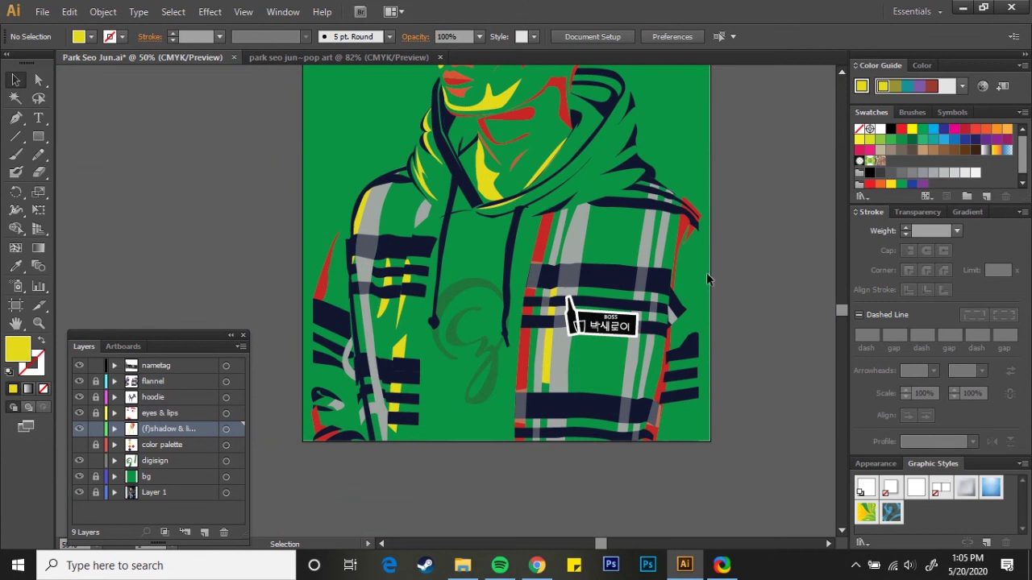
key("p")
left_click(442, 289)
left_click(418, 283)
left_click(429, 178)
left_click(463, 129)
left_click(468, 149)
key("ctrl+minus")
key("ctrl+plus")
left_click(450, 355)
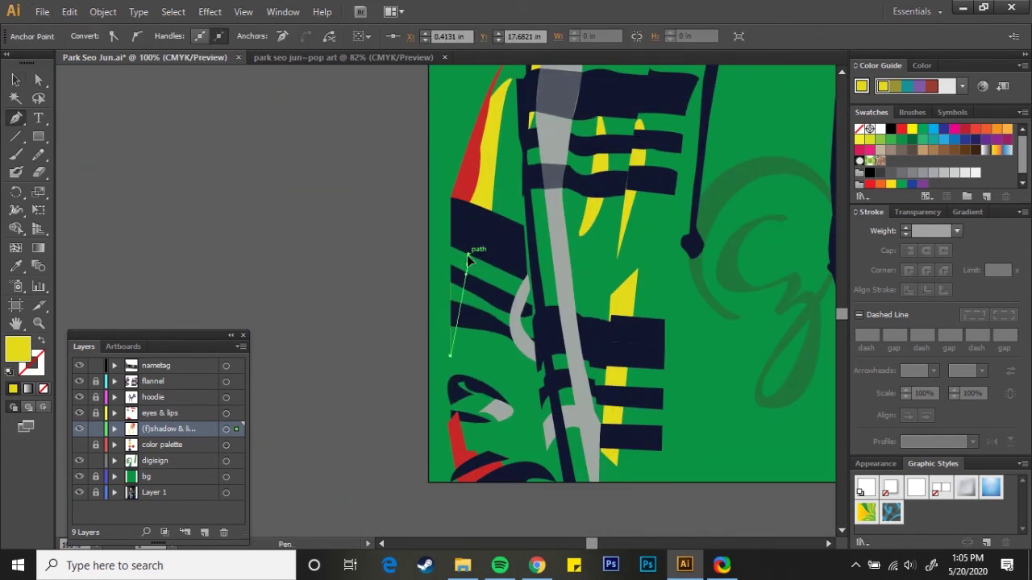
left_click(381, 308)
Add a pointed yellow spike on the shoulder plaid above the nametag band.
key("ctrl+minus")
key("ctrl+minus")
key("ctrl+minus")
key("ctrl+plus")
key("ctrl+plus")
key("ctrl+plus")
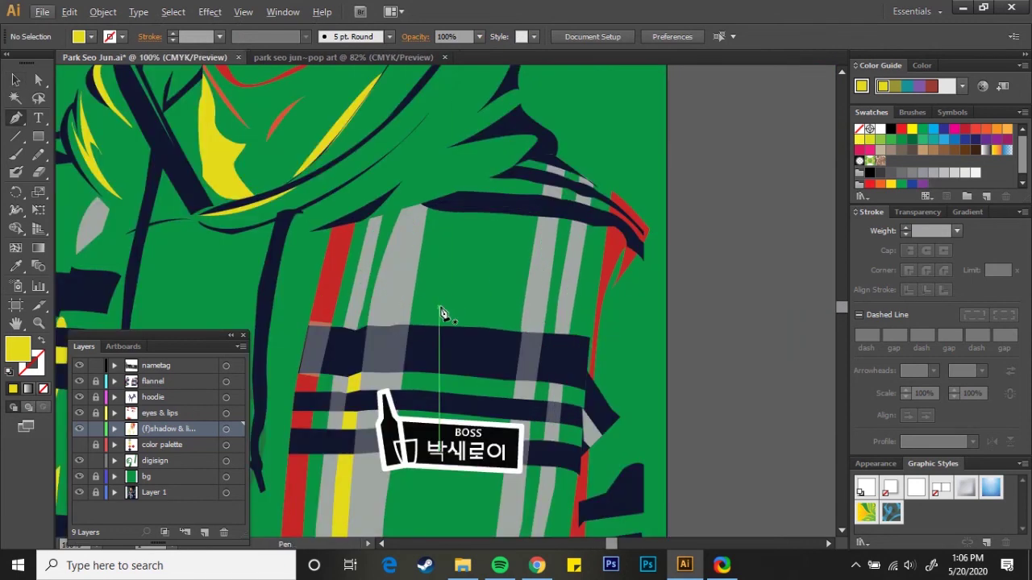
key("p")
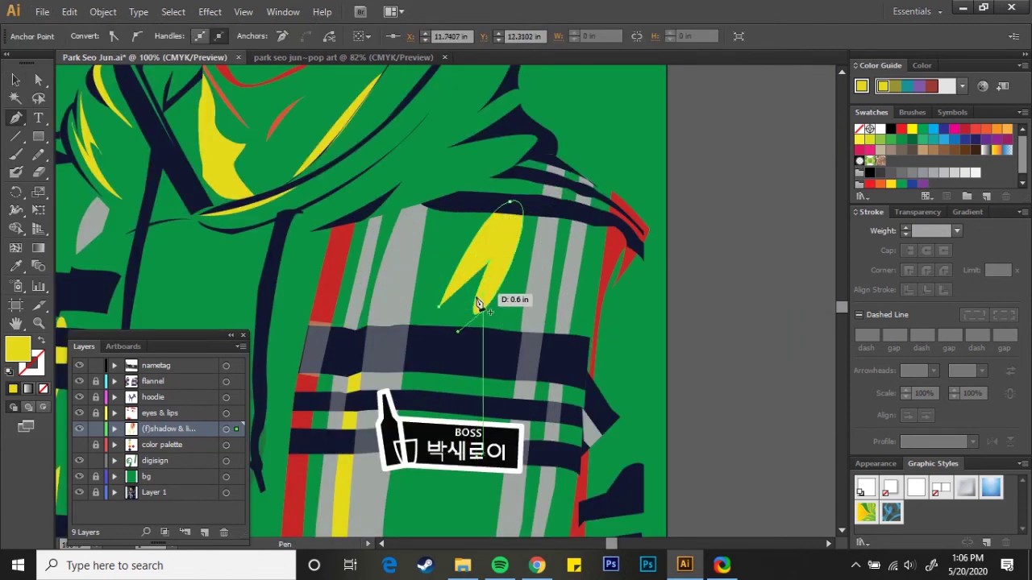
key("ctrl+minus")
key("ctrl+minus")
key("ctrl+minus")
key("a")
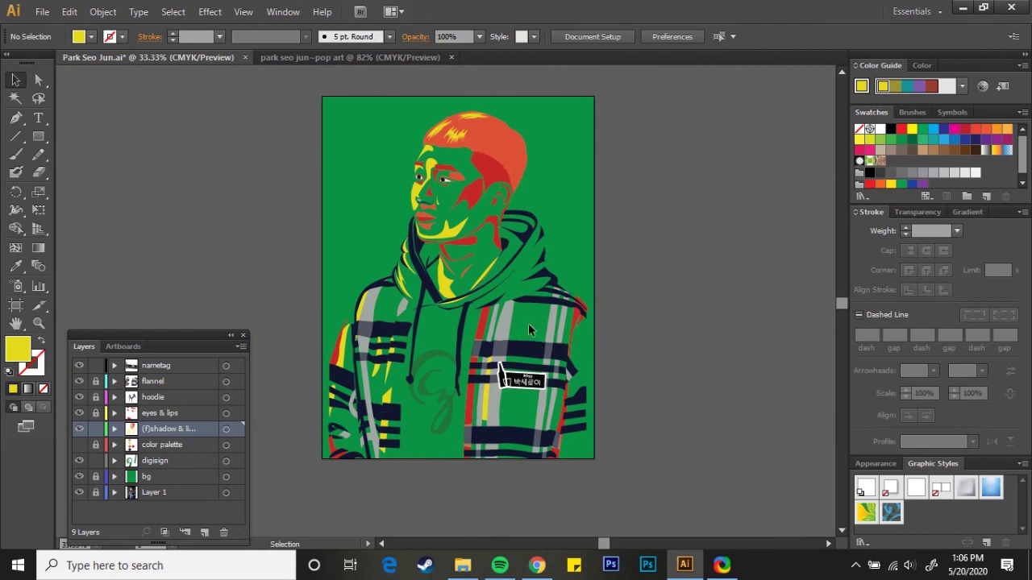
key("ctrl+plus")
key("ctrl+plus")
key("ctrl+plus")
key("p")
left_click(571, 336)
left_click(501, 393)
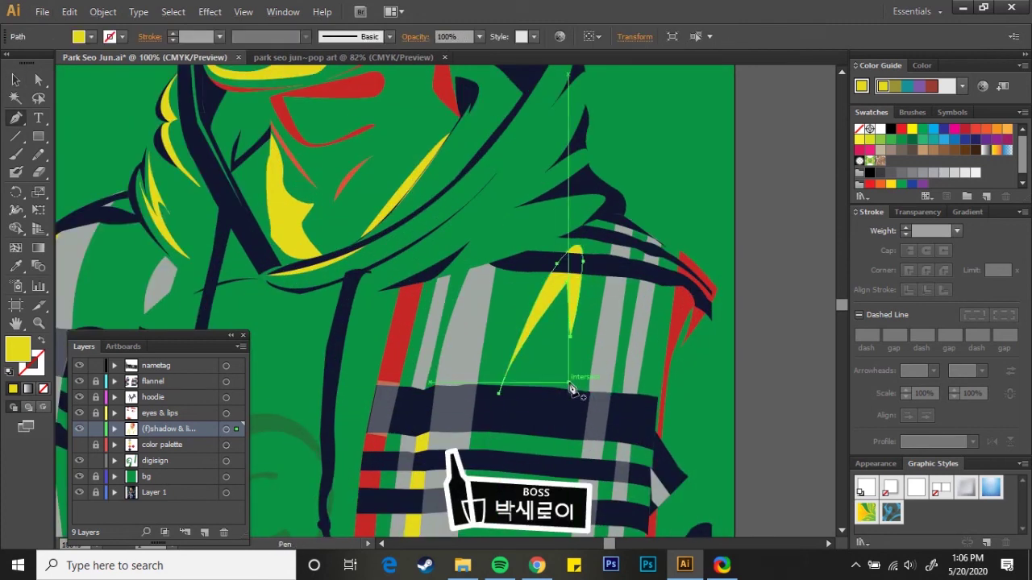
key("ctrl+minus")
key("ctrl+minus")
key("ctrl+minus")
key("v")
left_click_drag(348, 297, 342, 325)
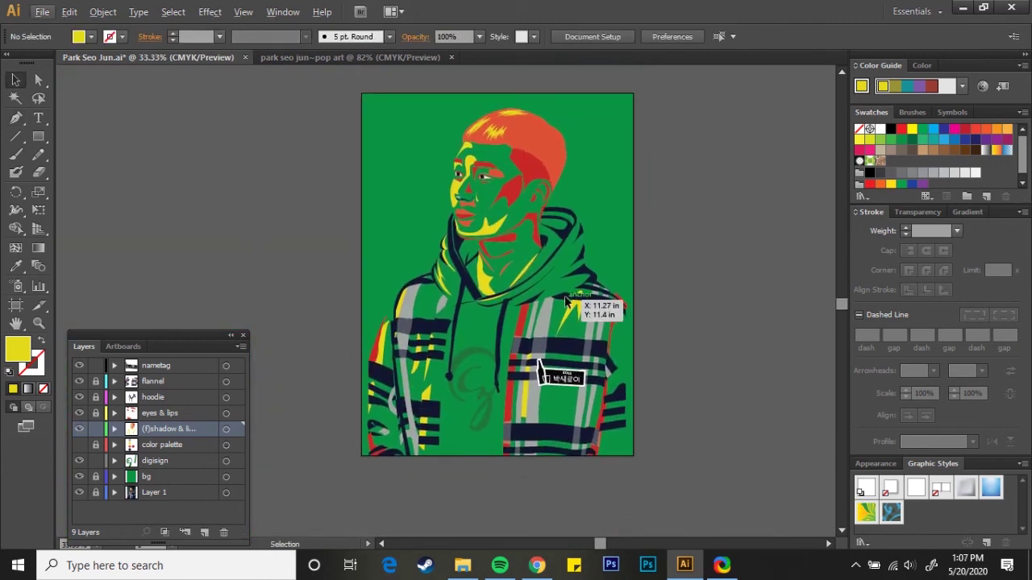
Draw a yellow highlight strip along the hood edge fold, then zoom out.
key("ctrl+plus")
key("ctrl+plus")
key("ctrl+plus")
key("p")
left_click(582, 155)
left_click(501, 240)
left_click(479, 293)
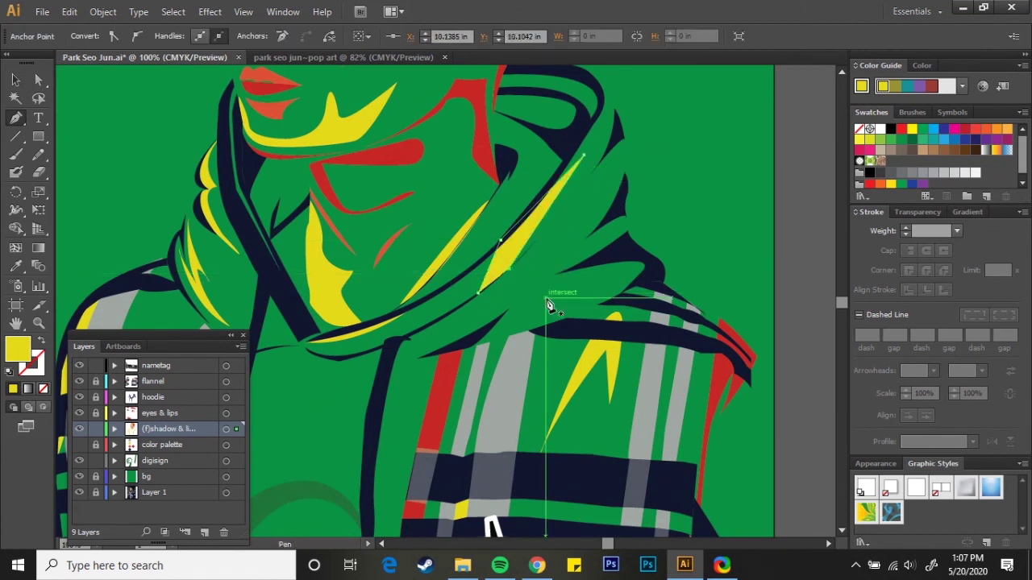
key("ctrl+minus")
key("ctrl+minus")
key("ctrl+minus")
key("v")
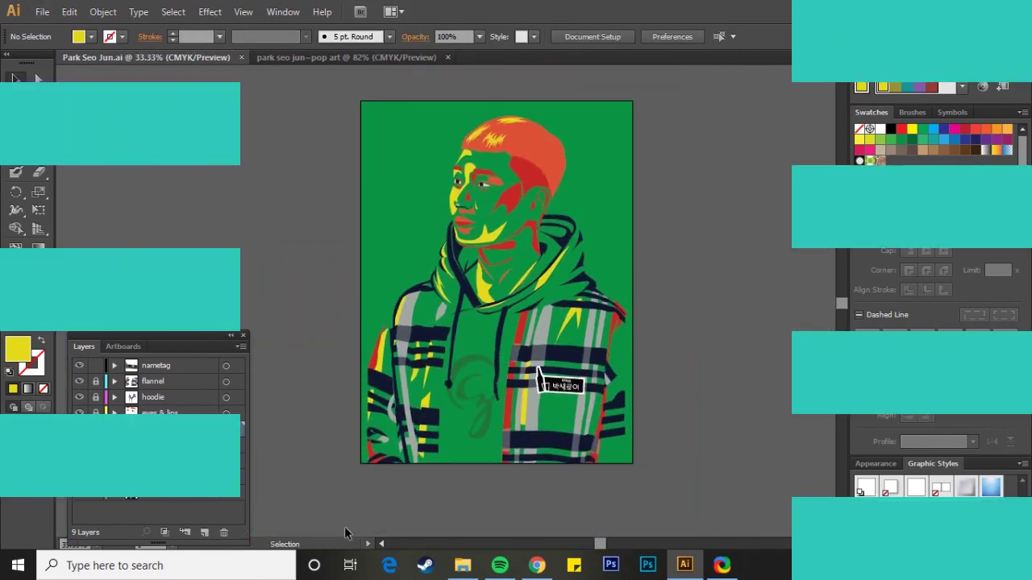